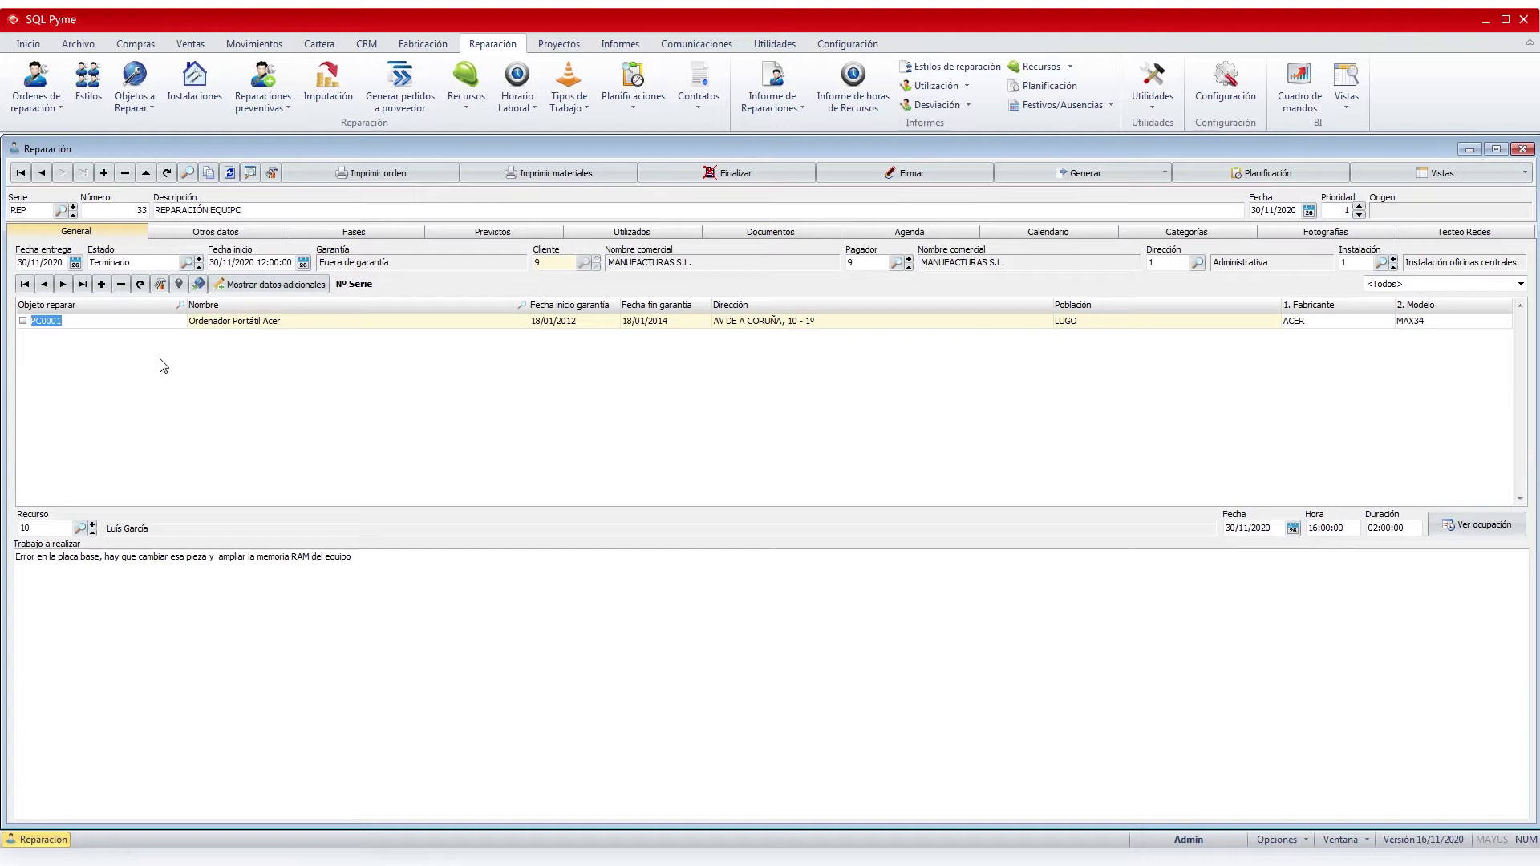
Check the warranty start and end dates of the Acer laptop and the resource assigned to the repair
click(594, 319)
click(674, 324)
click(49, 528)
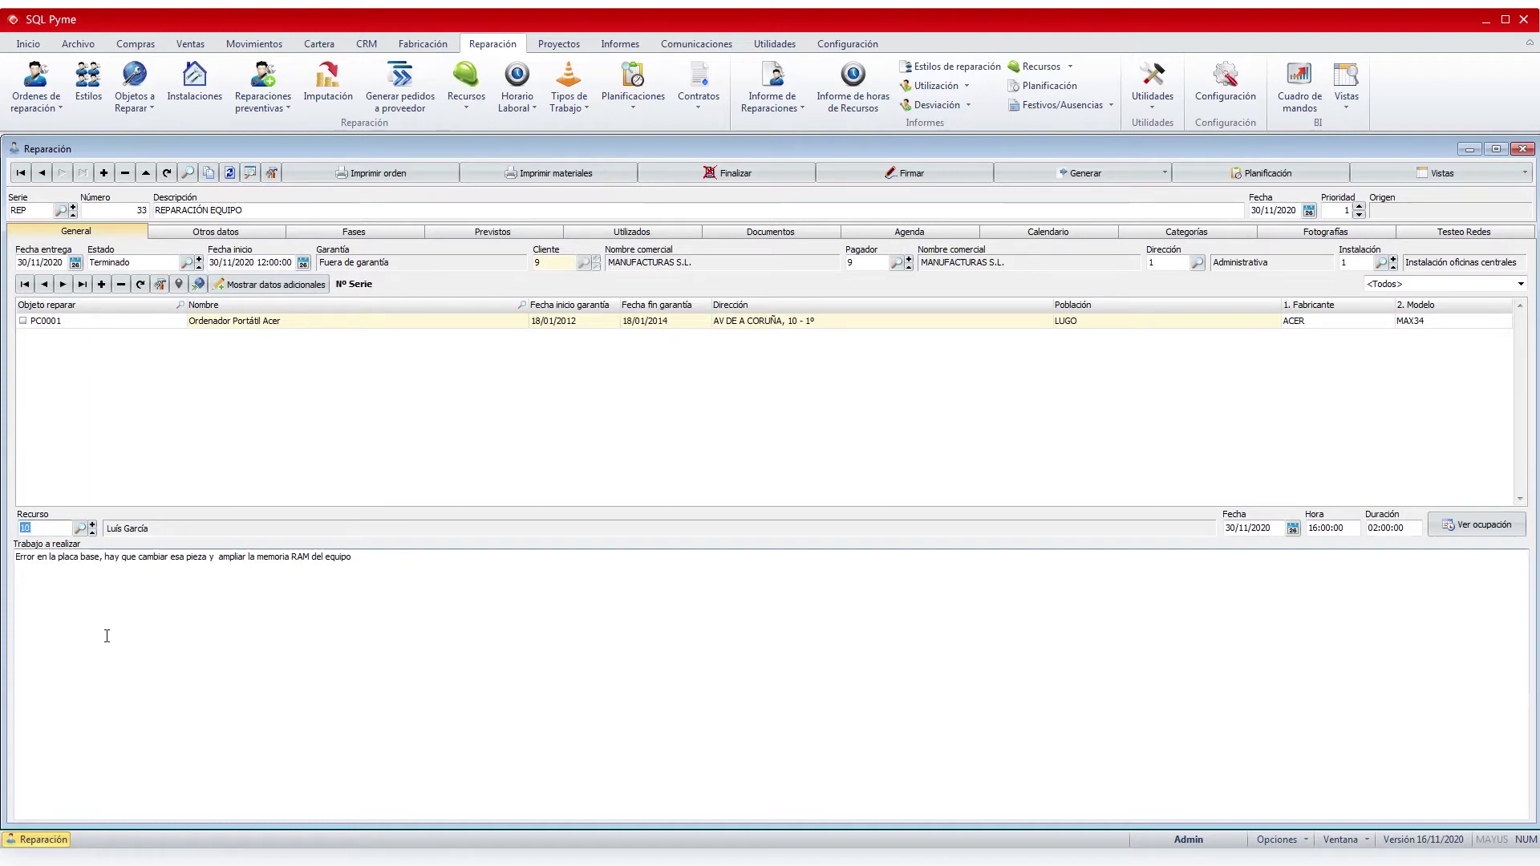
Show the assigned resource's occupancy in day view, adding the other two technicians, resources 9 and 11
click(1492, 523)
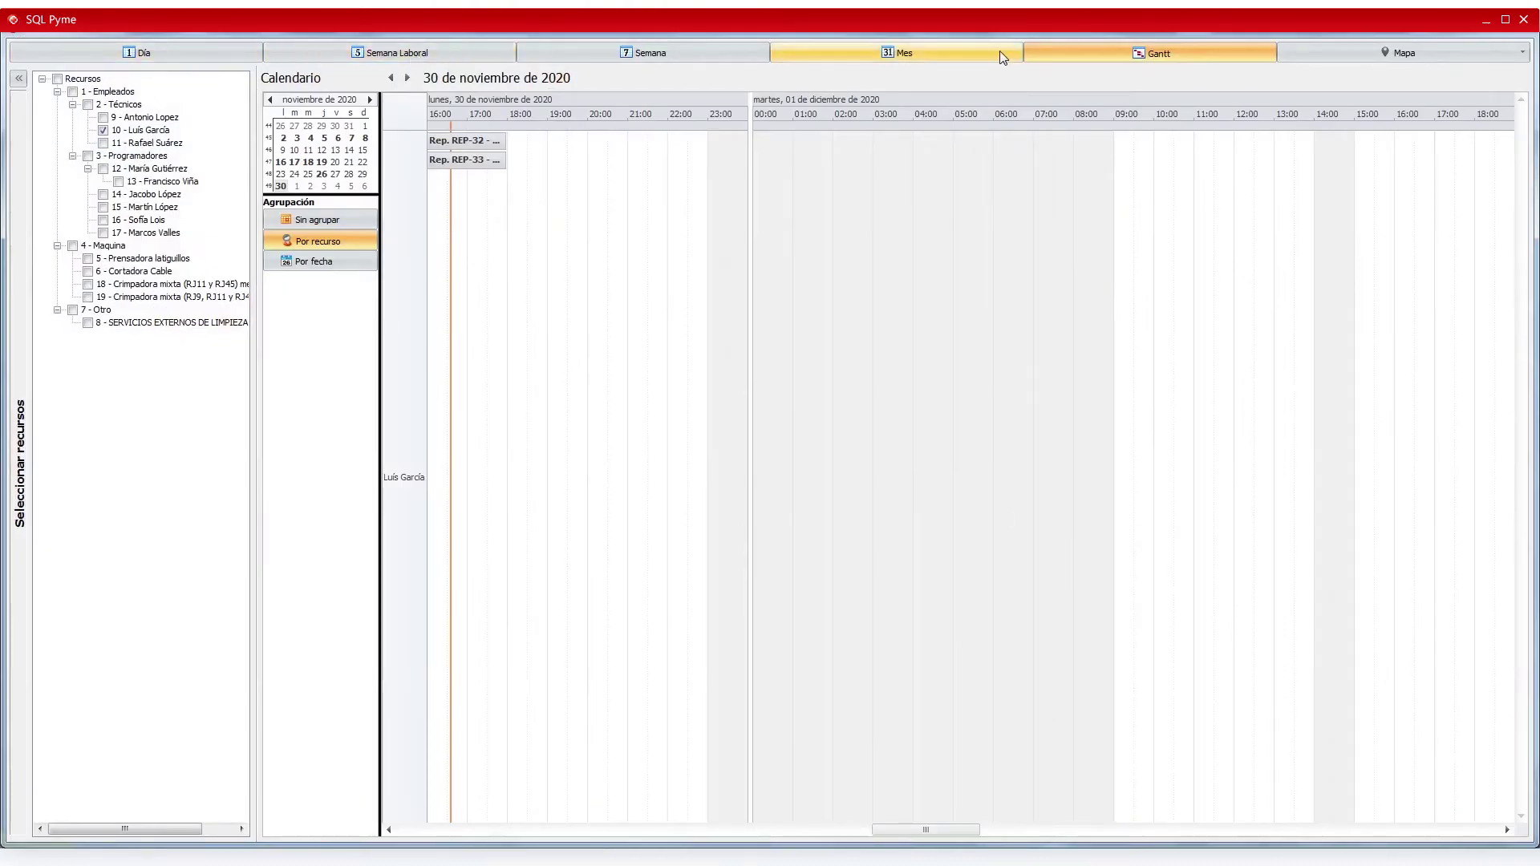
click(238, 62)
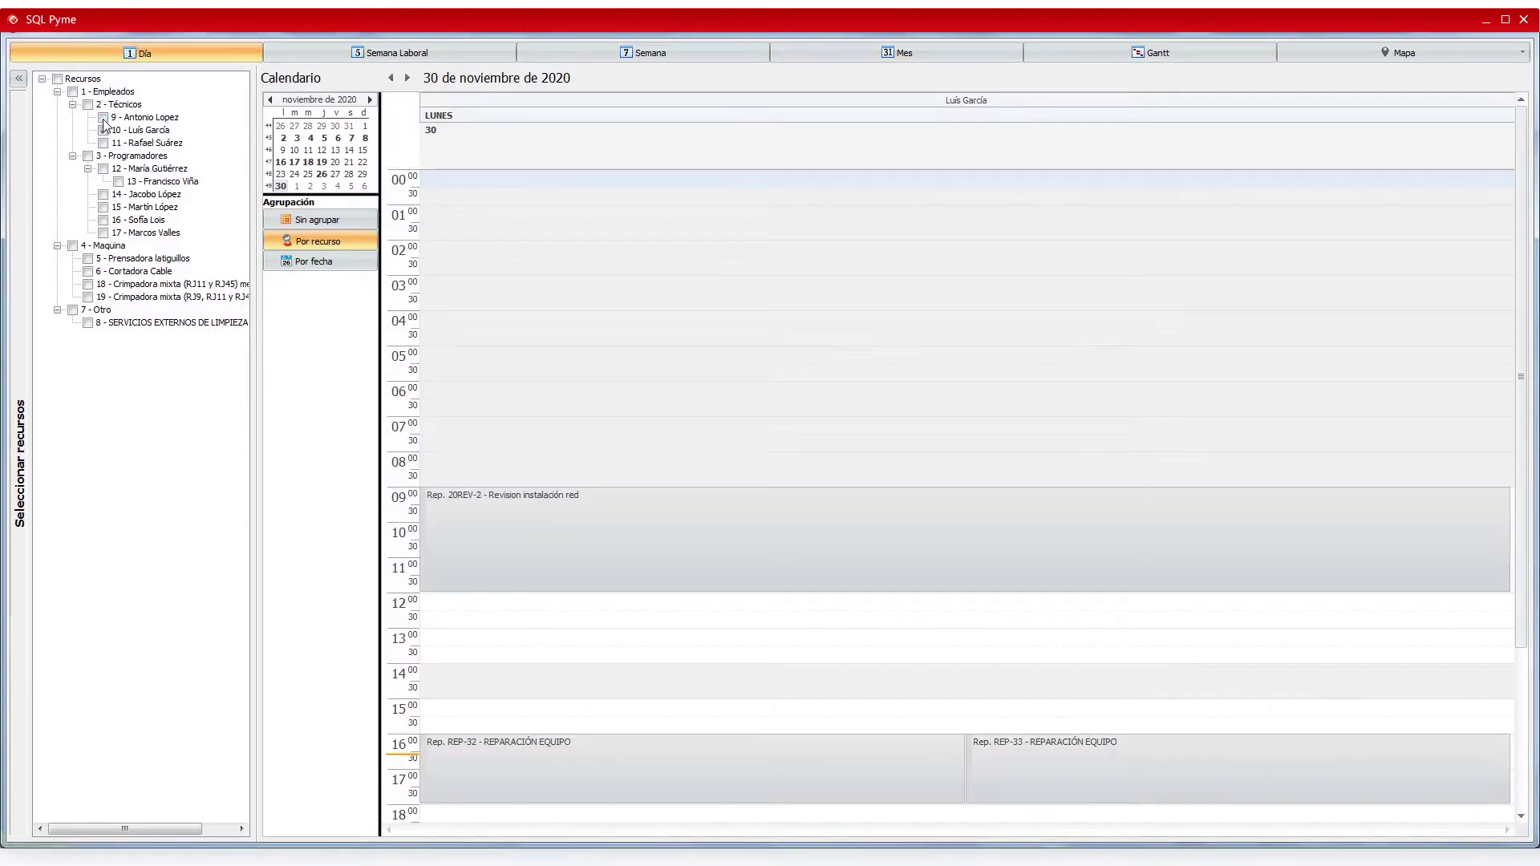
click(103, 118)
click(103, 143)
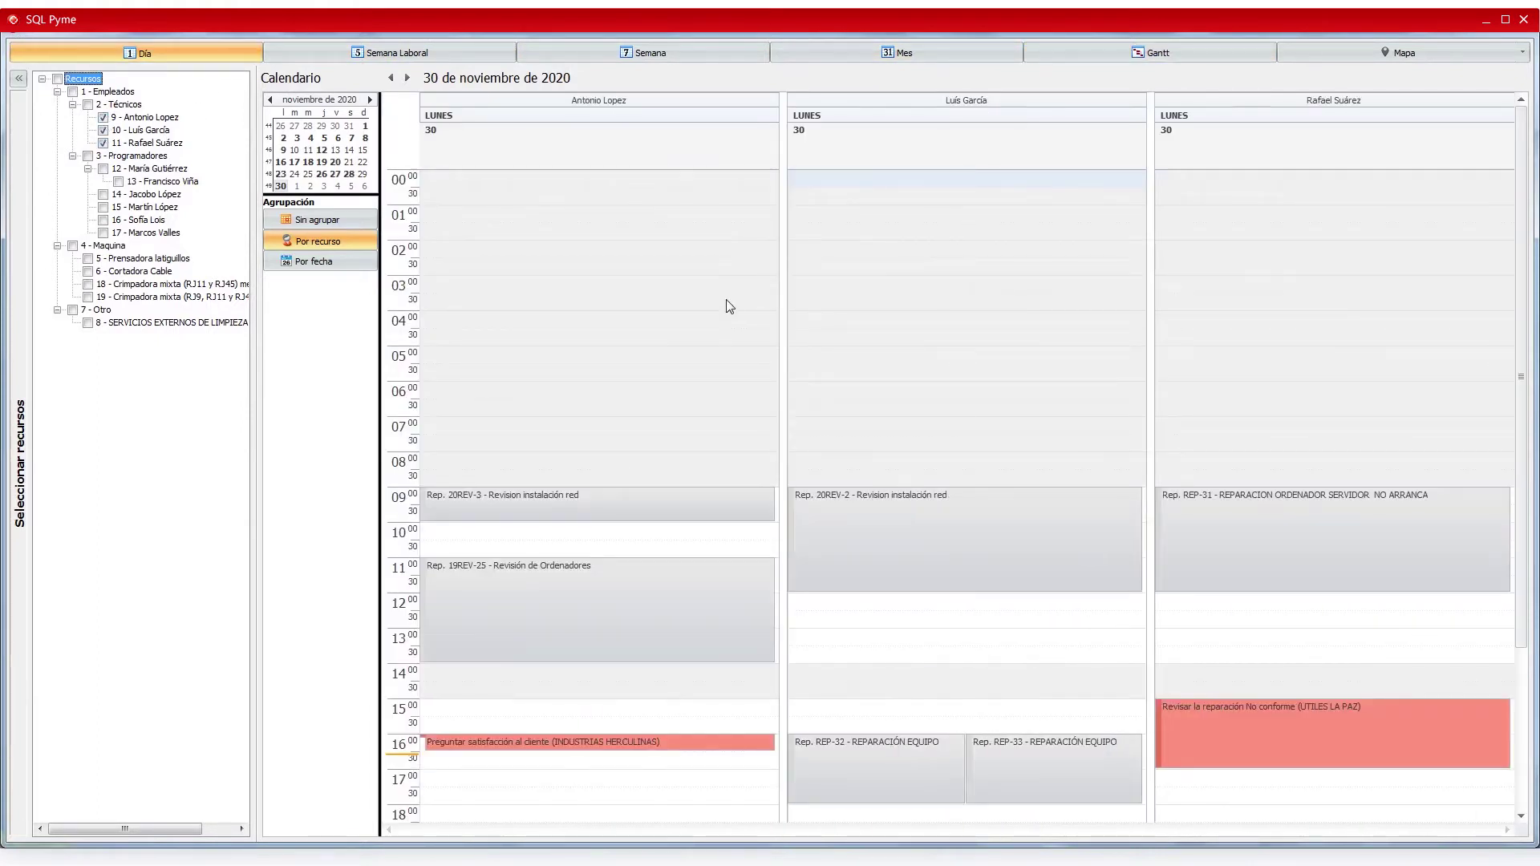
View the three technicians' occupancy as a Gantt chart and on the map, moving along the timeline
click(1171, 54)
click(1456, 50)
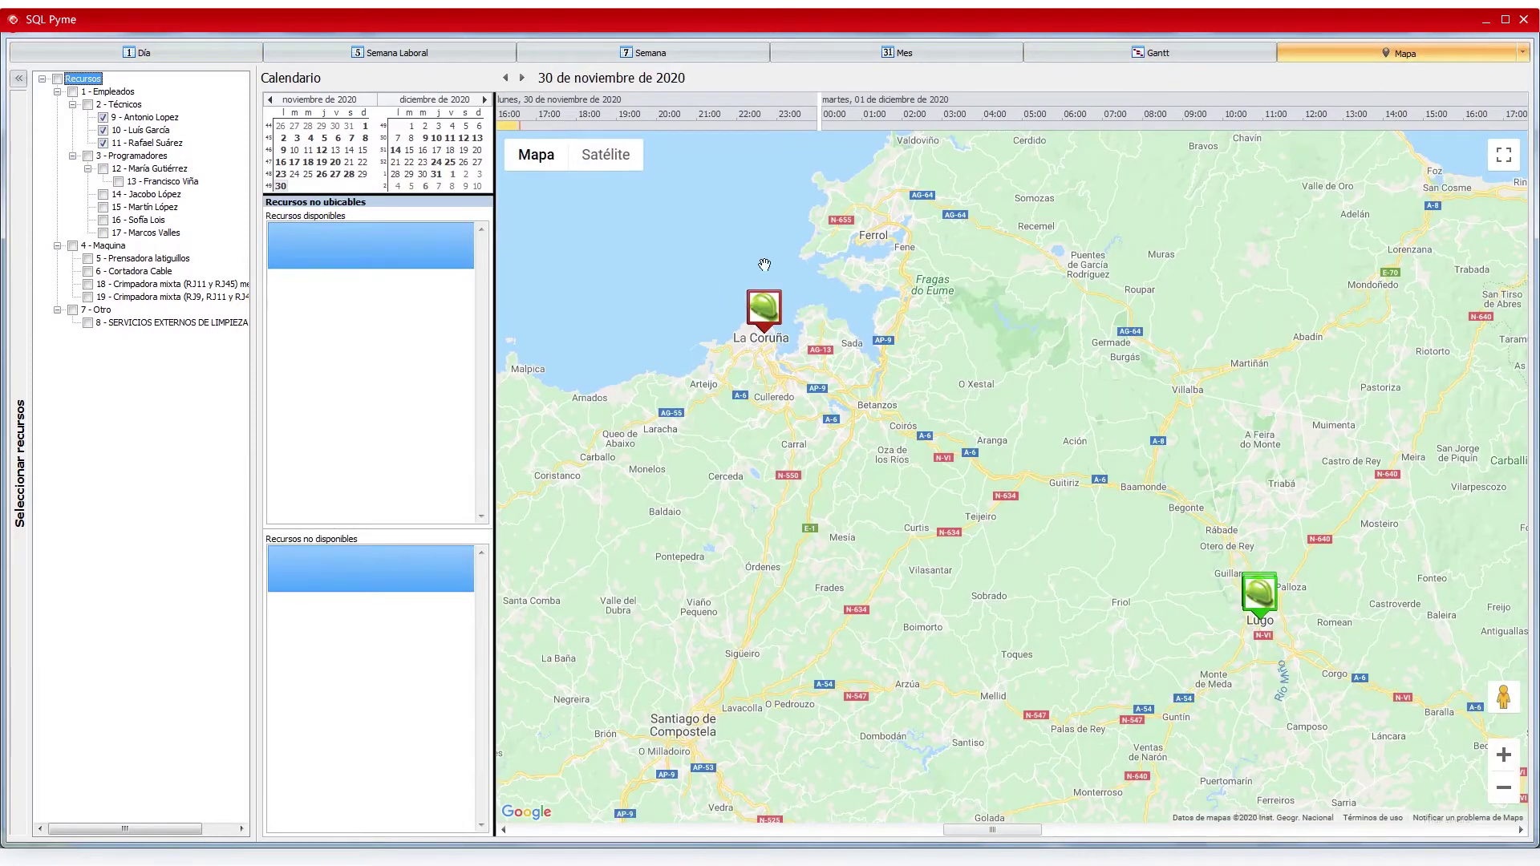
drag(1184, 124, 1323, 124)
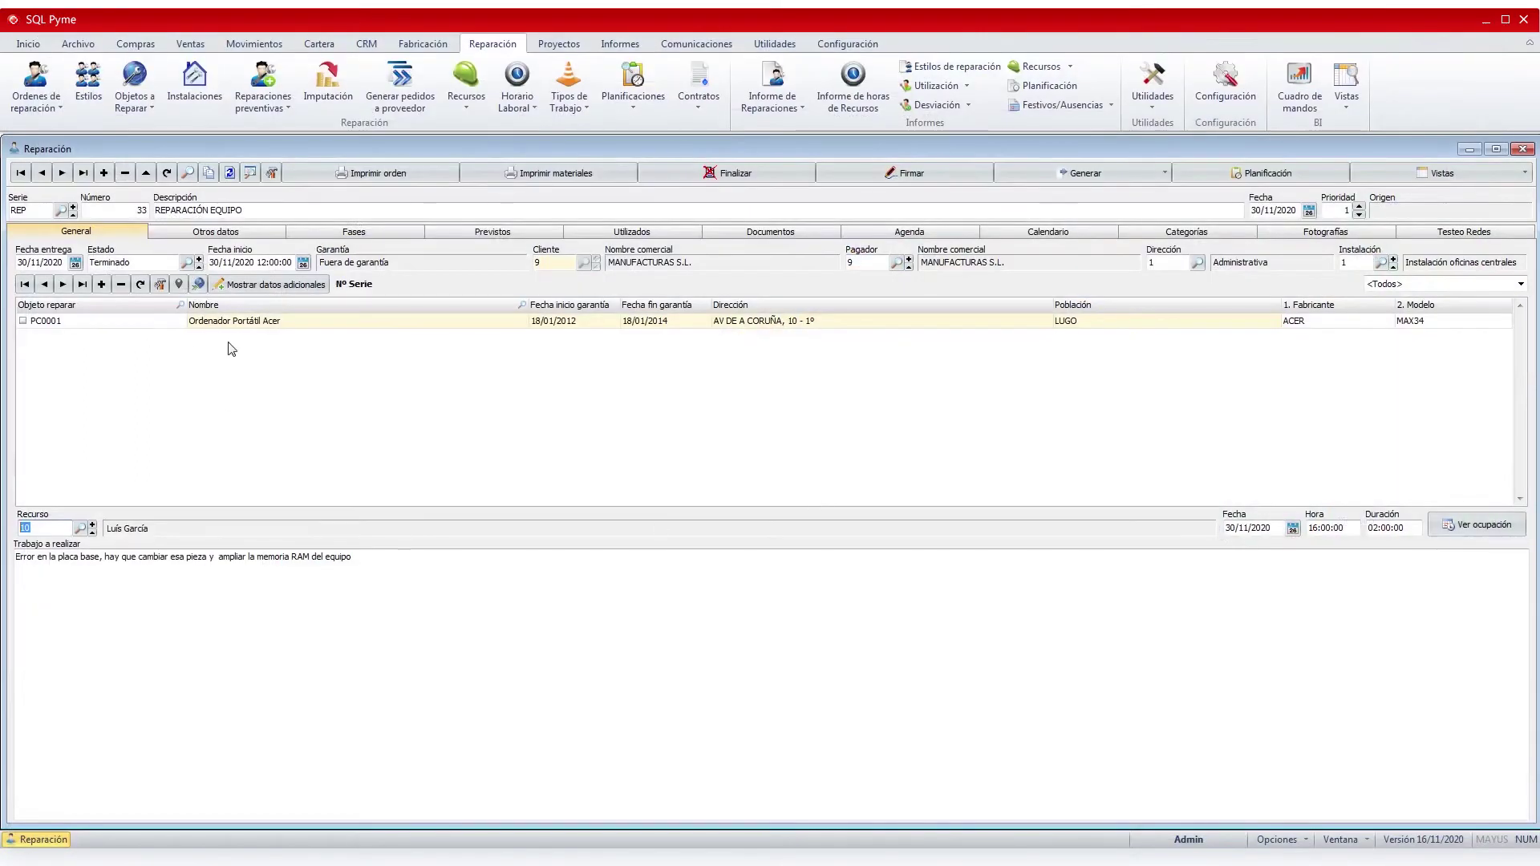
Open the image file linked in the repair order's other data, view the technical sheet, and close it
click(258, 233)
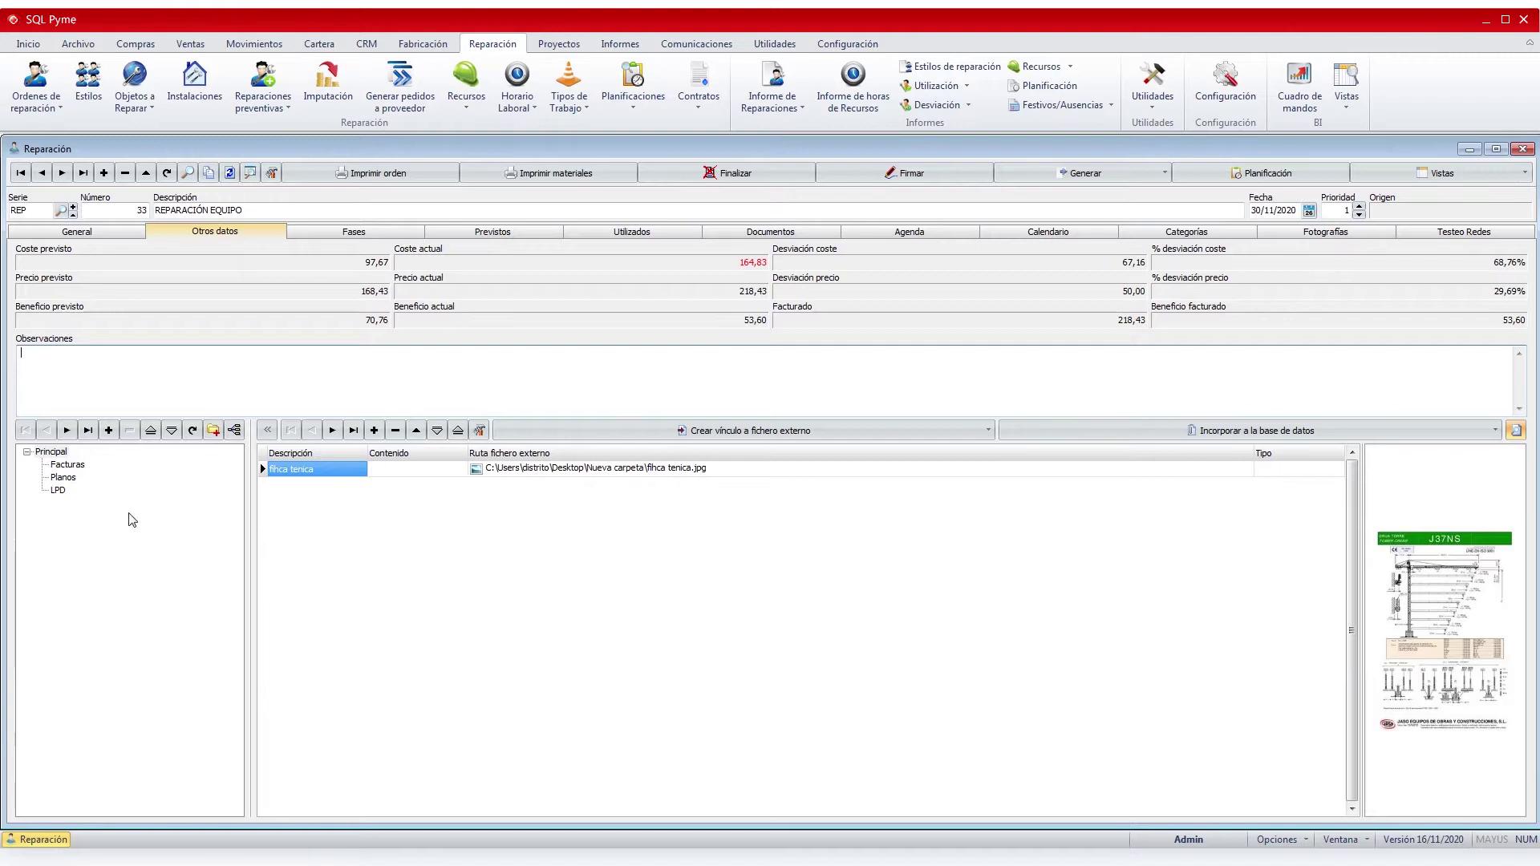
click(714, 472)
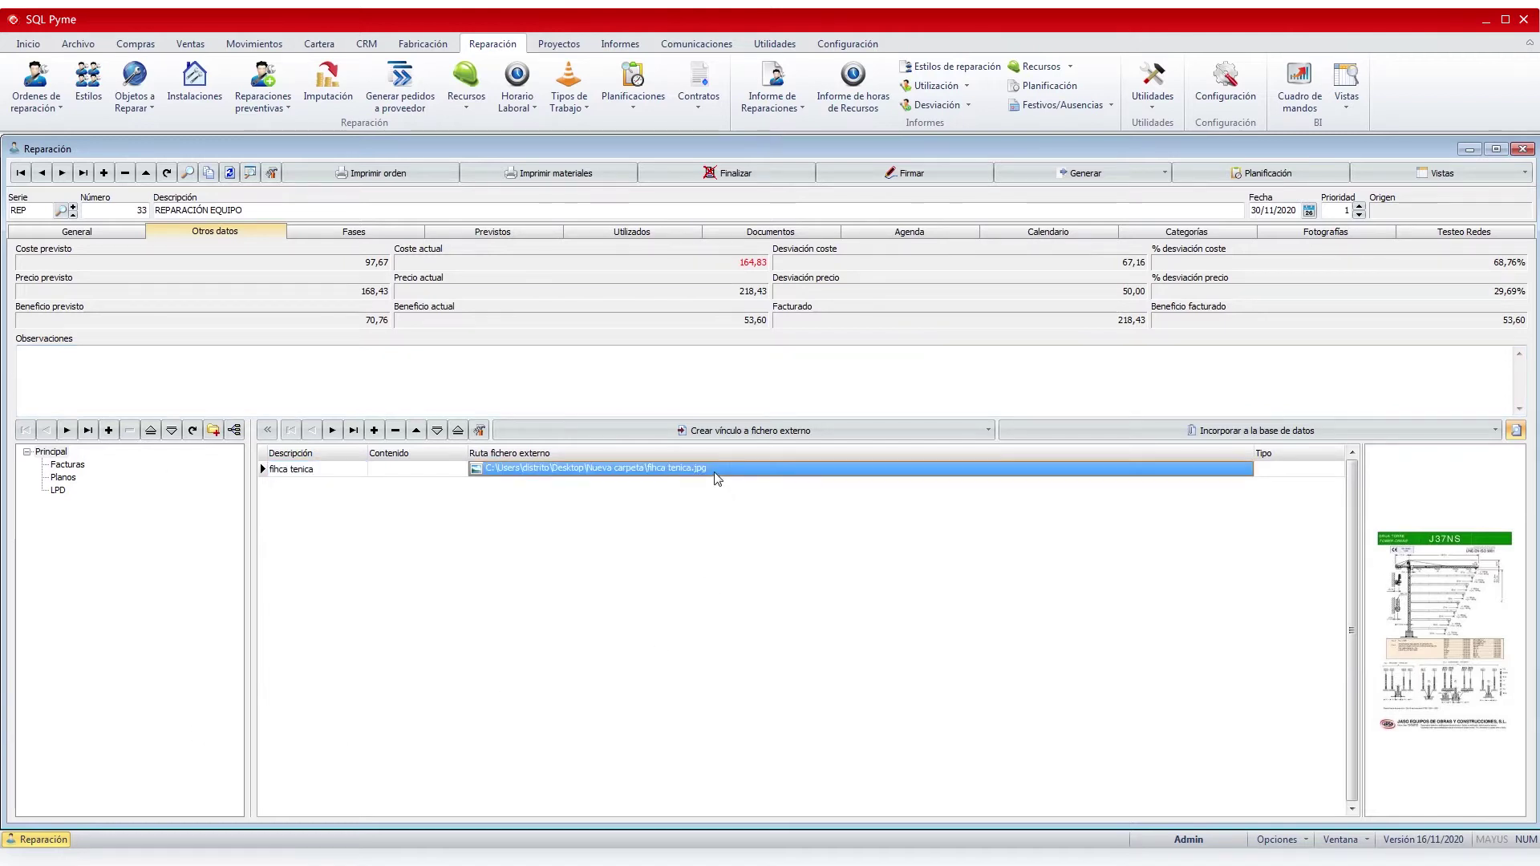
double_click(716, 473)
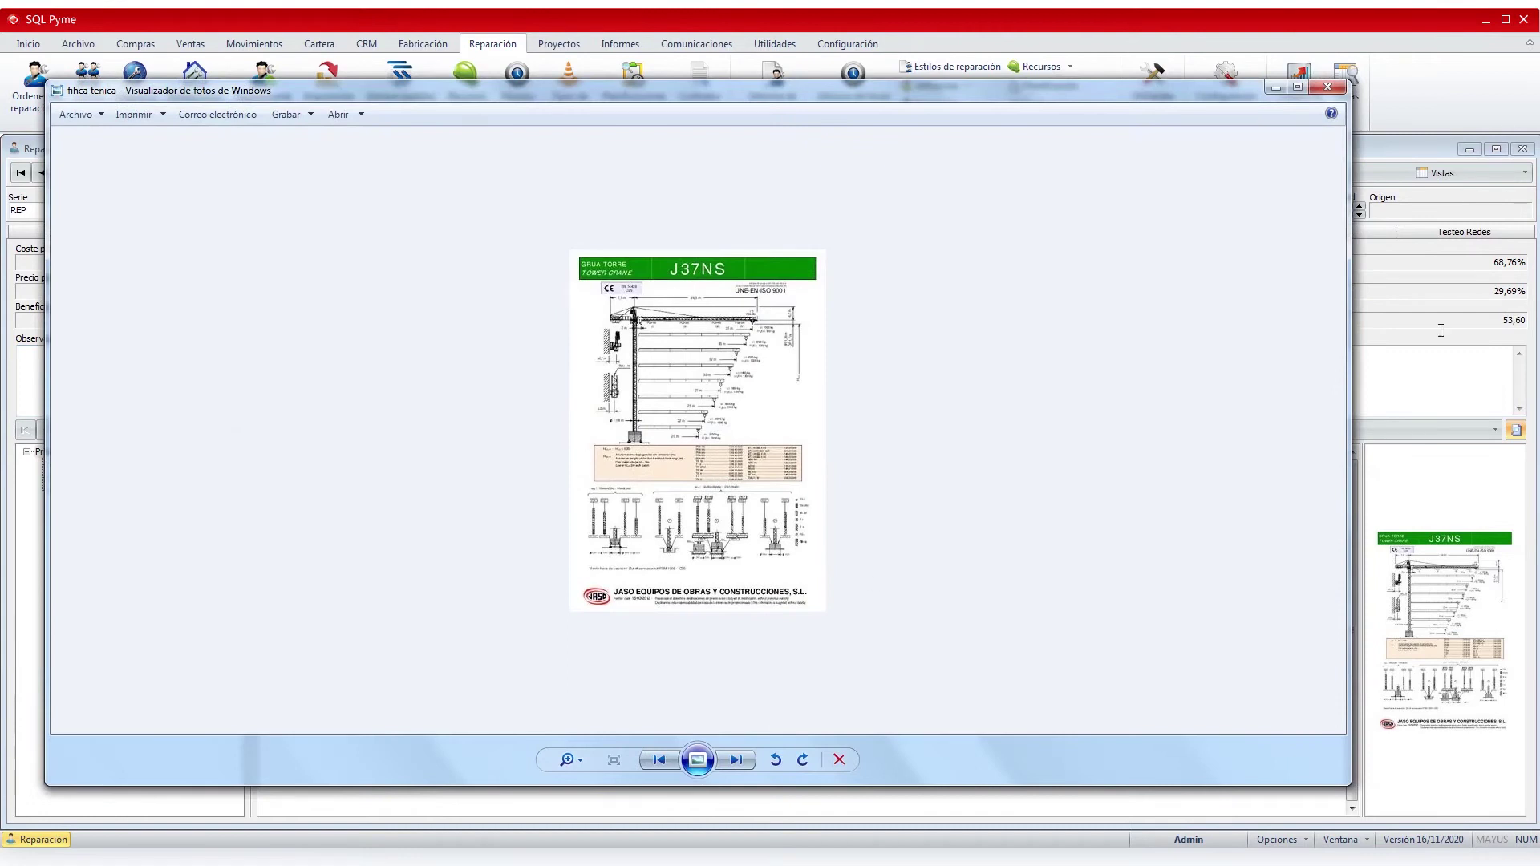
click(1329, 86)
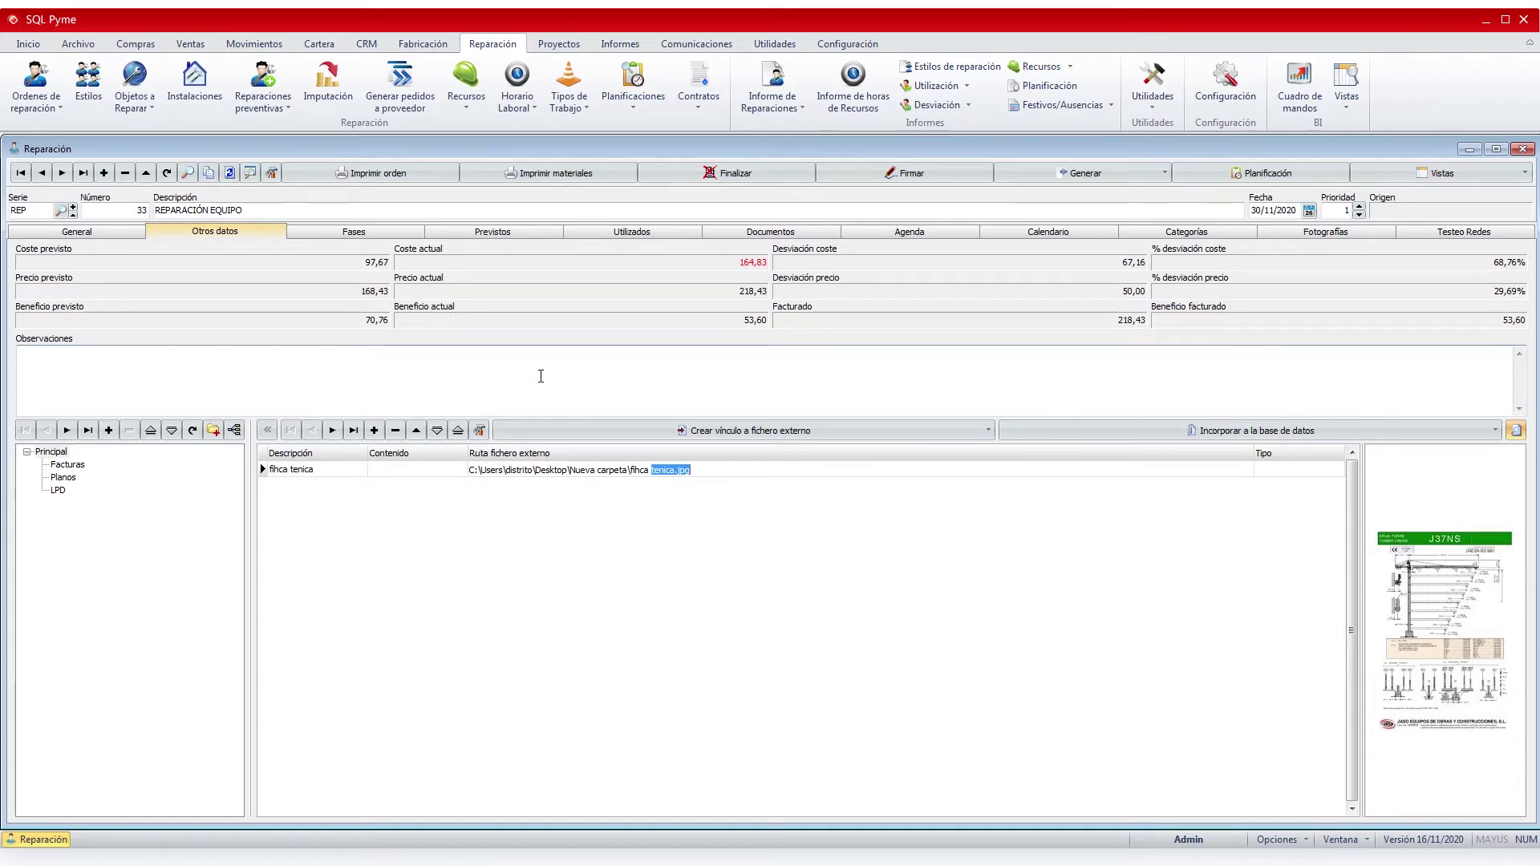
Review the repair order's phases and browse the job types with their predefined phases
click(361, 232)
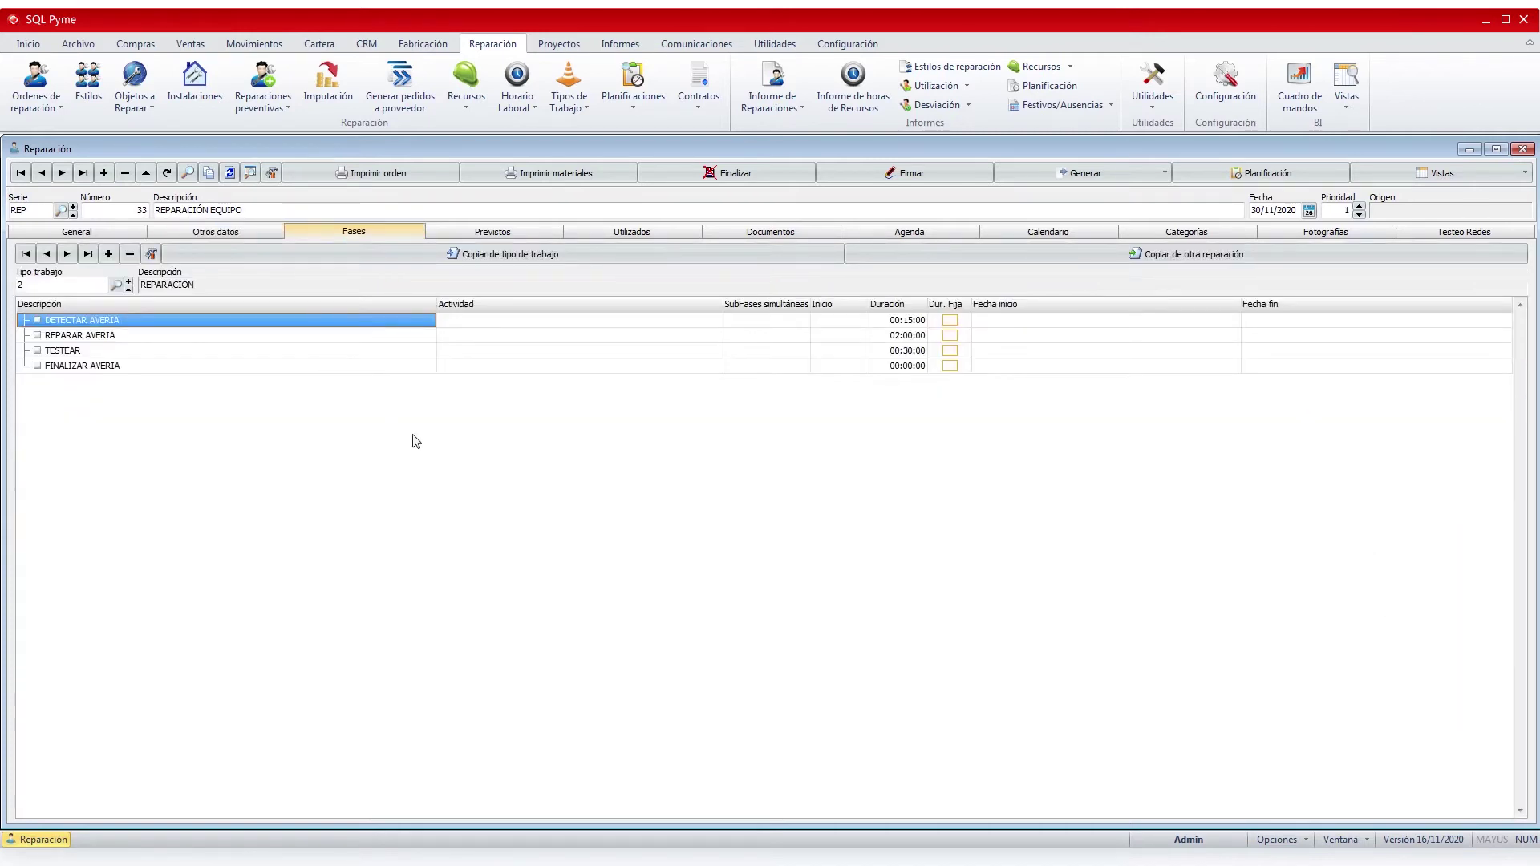
click(128, 290)
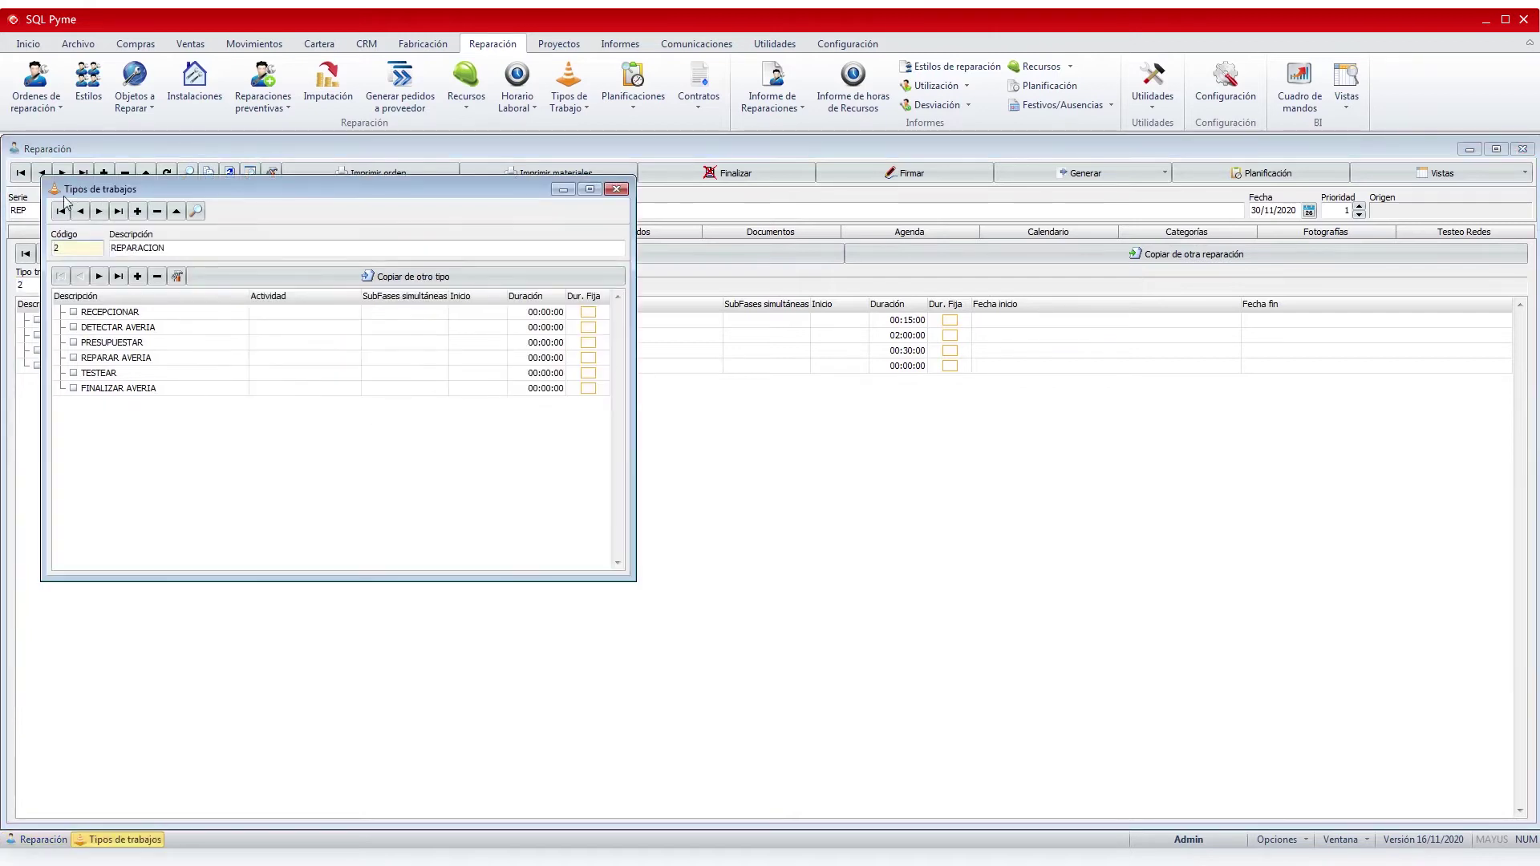
click(100, 211)
click(99, 211)
click(100, 211)
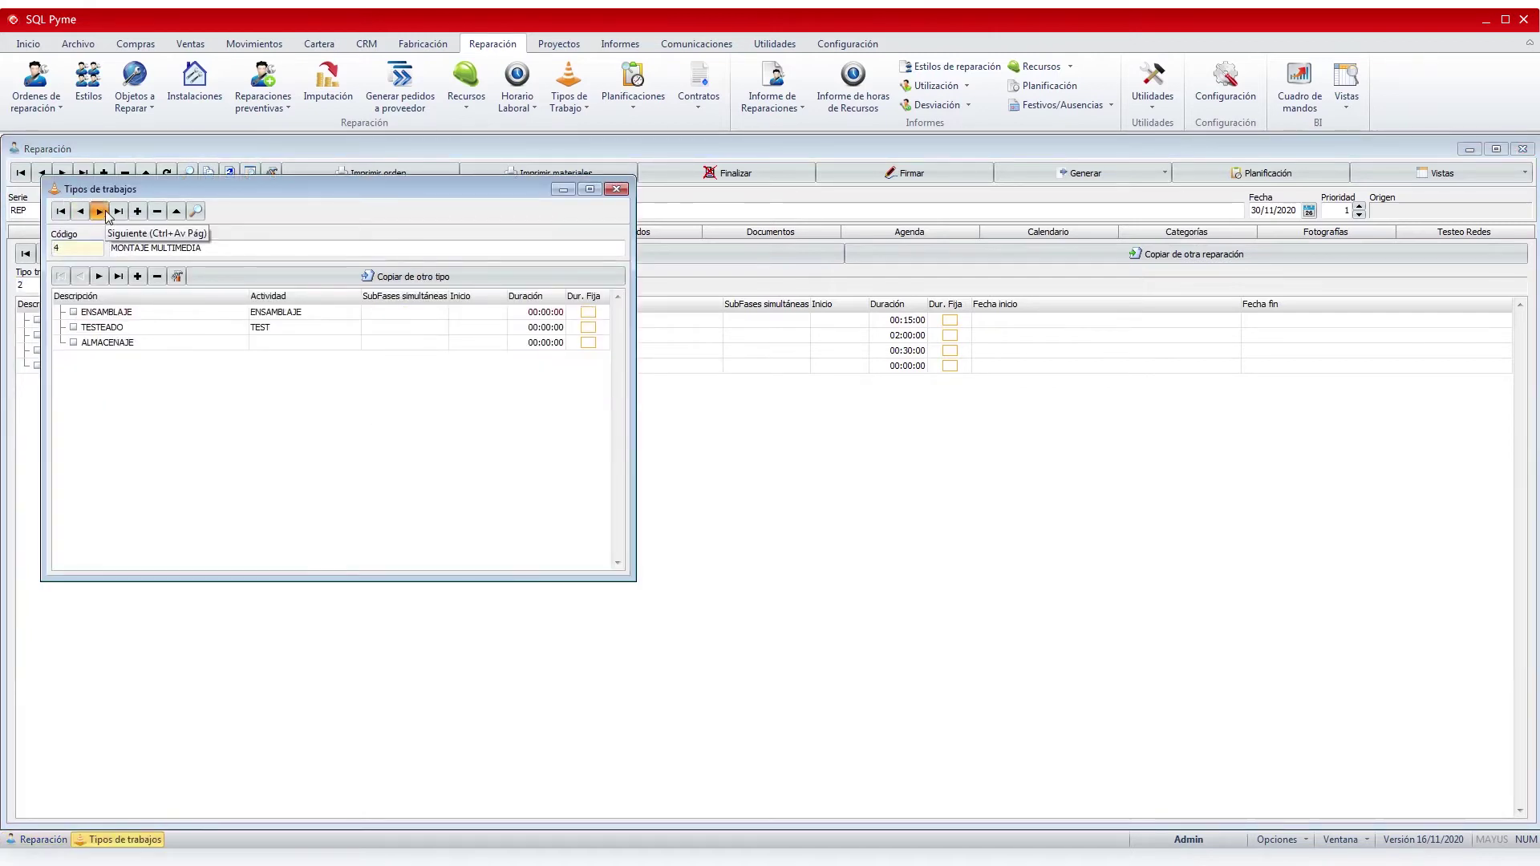
click(616, 189)
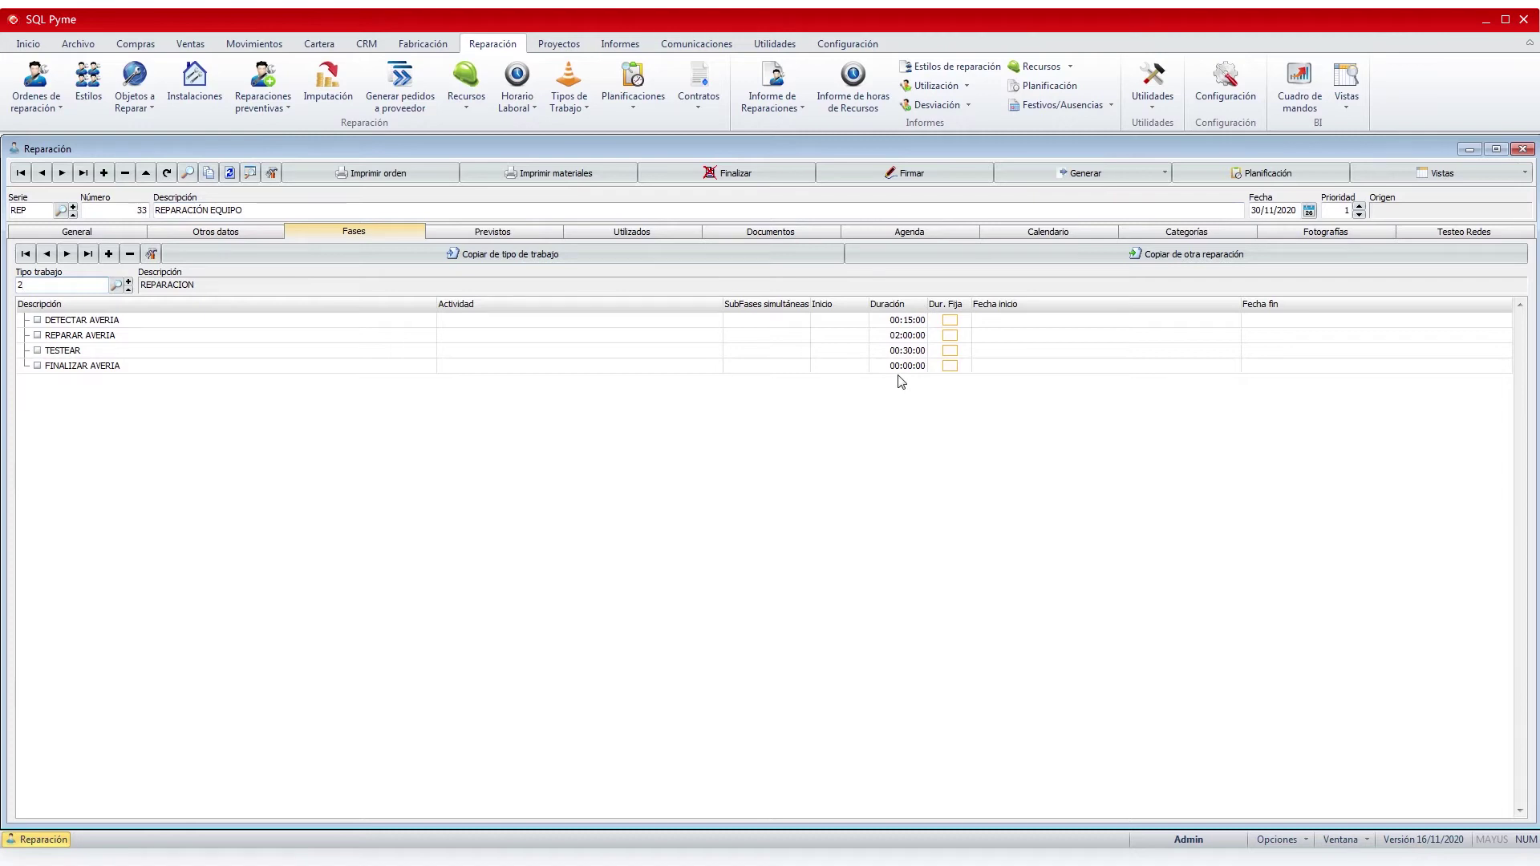
Review the planned resources and materials, and examine the phases assigned to the used resource lines
click(487, 231)
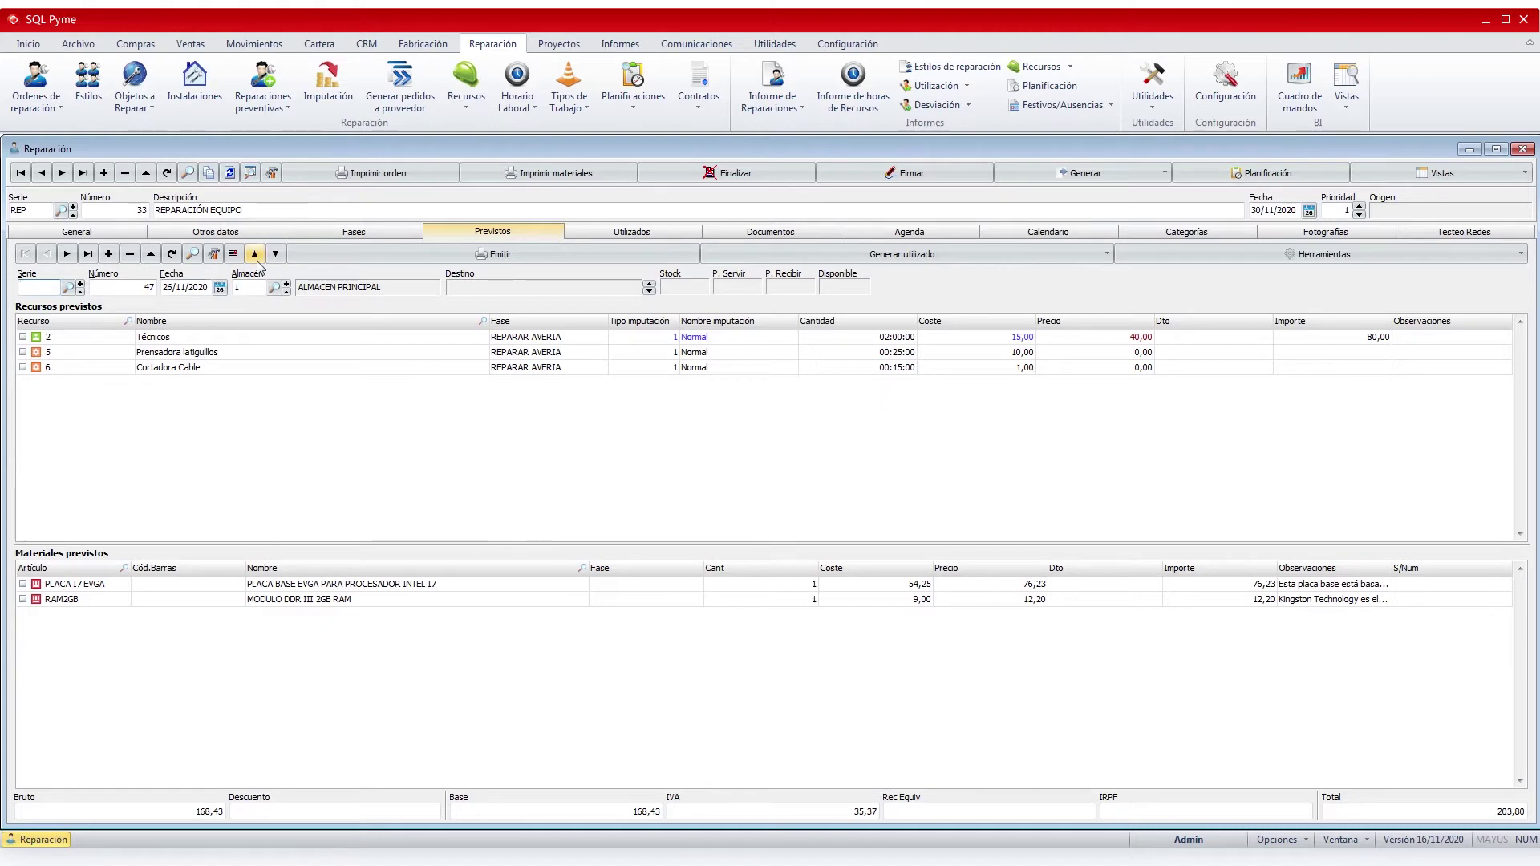
click(632, 231)
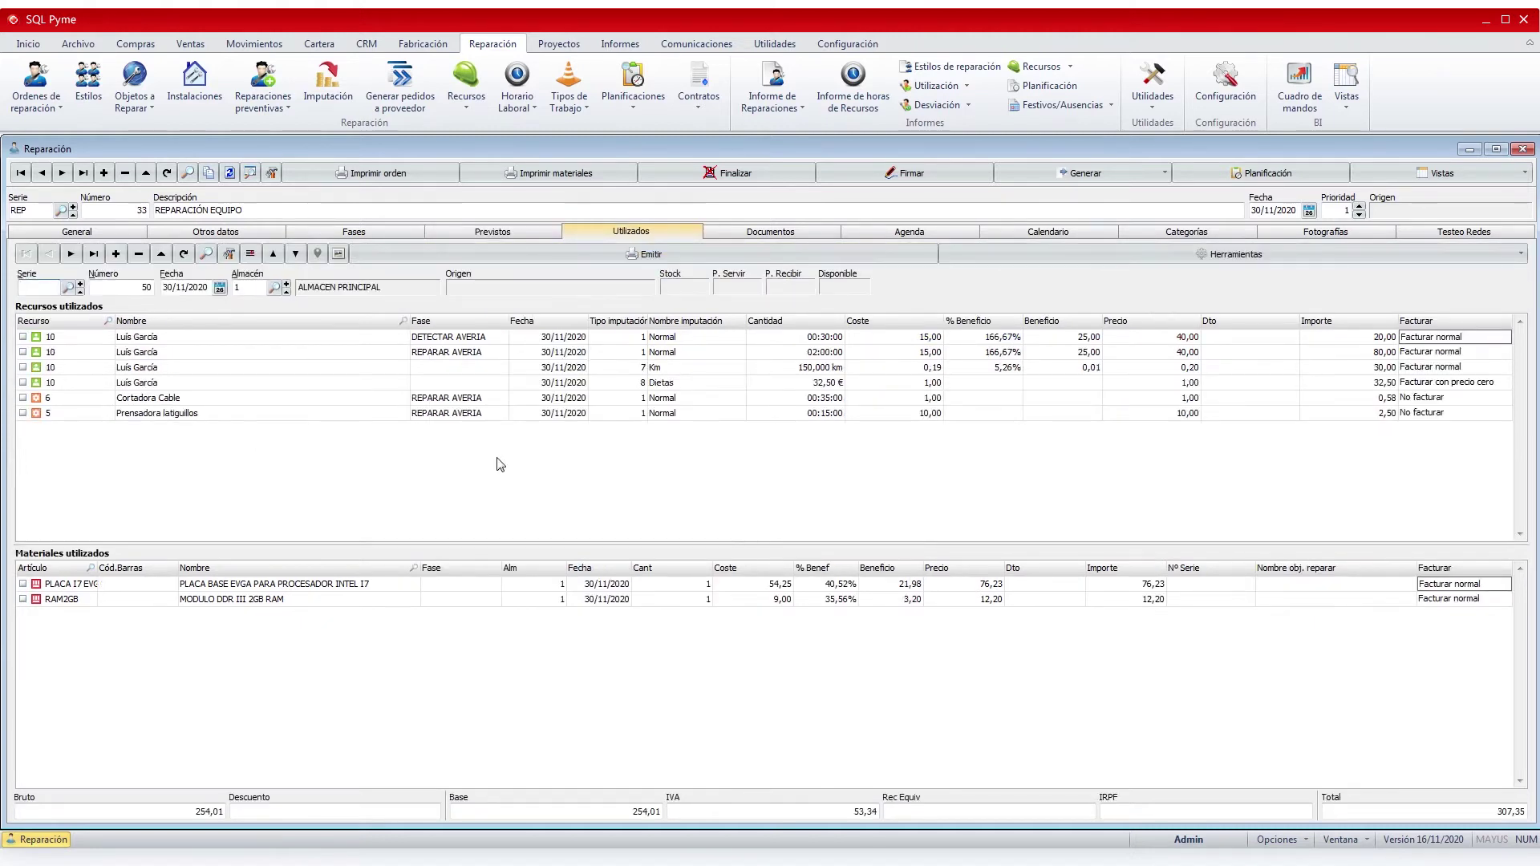
drag(174, 338, 174, 370)
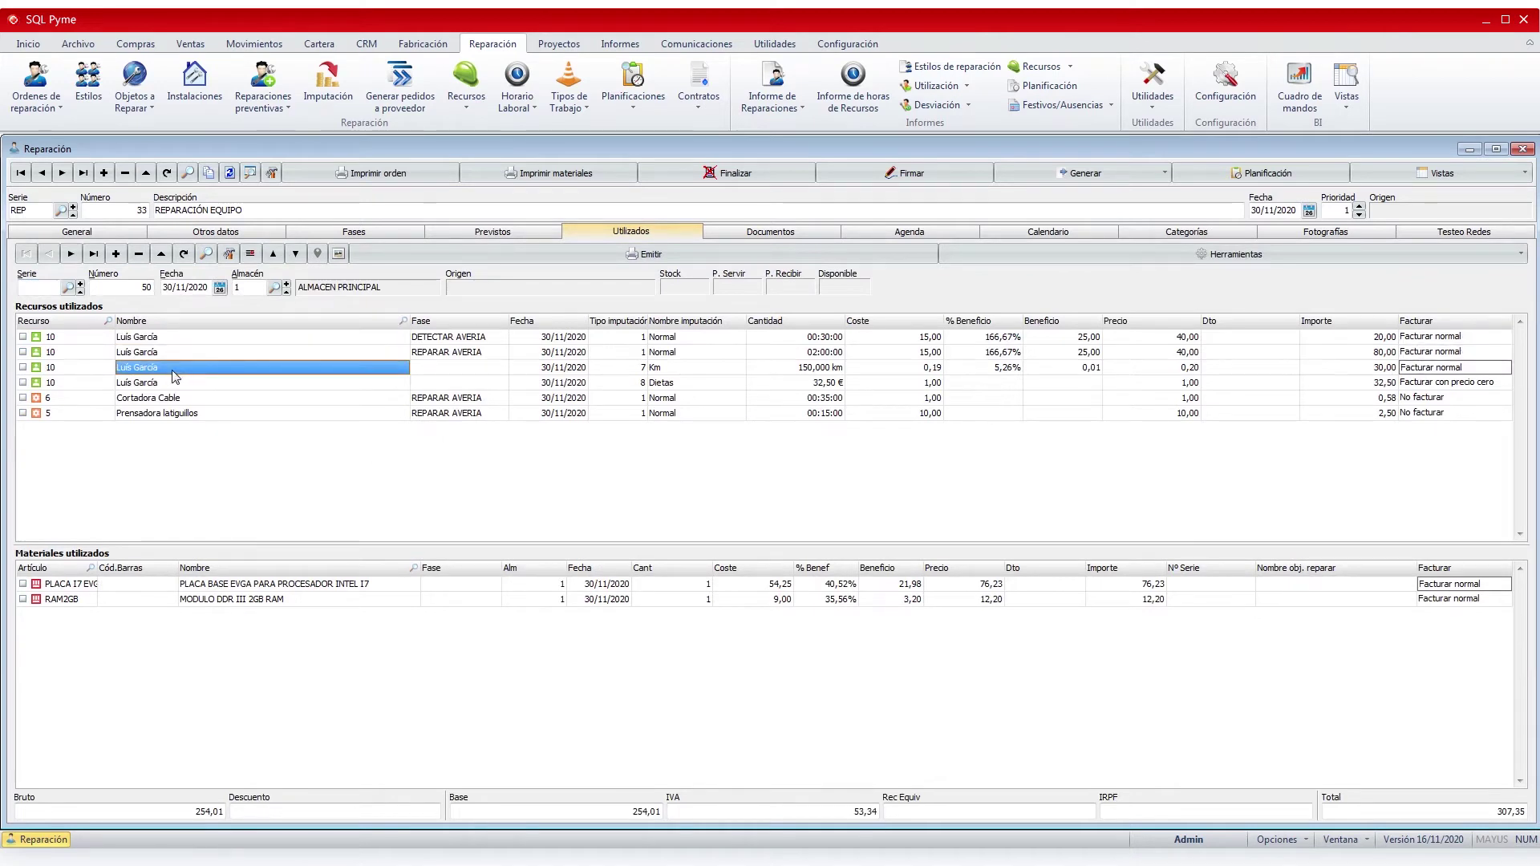
click(791, 338)
click(494, 338)
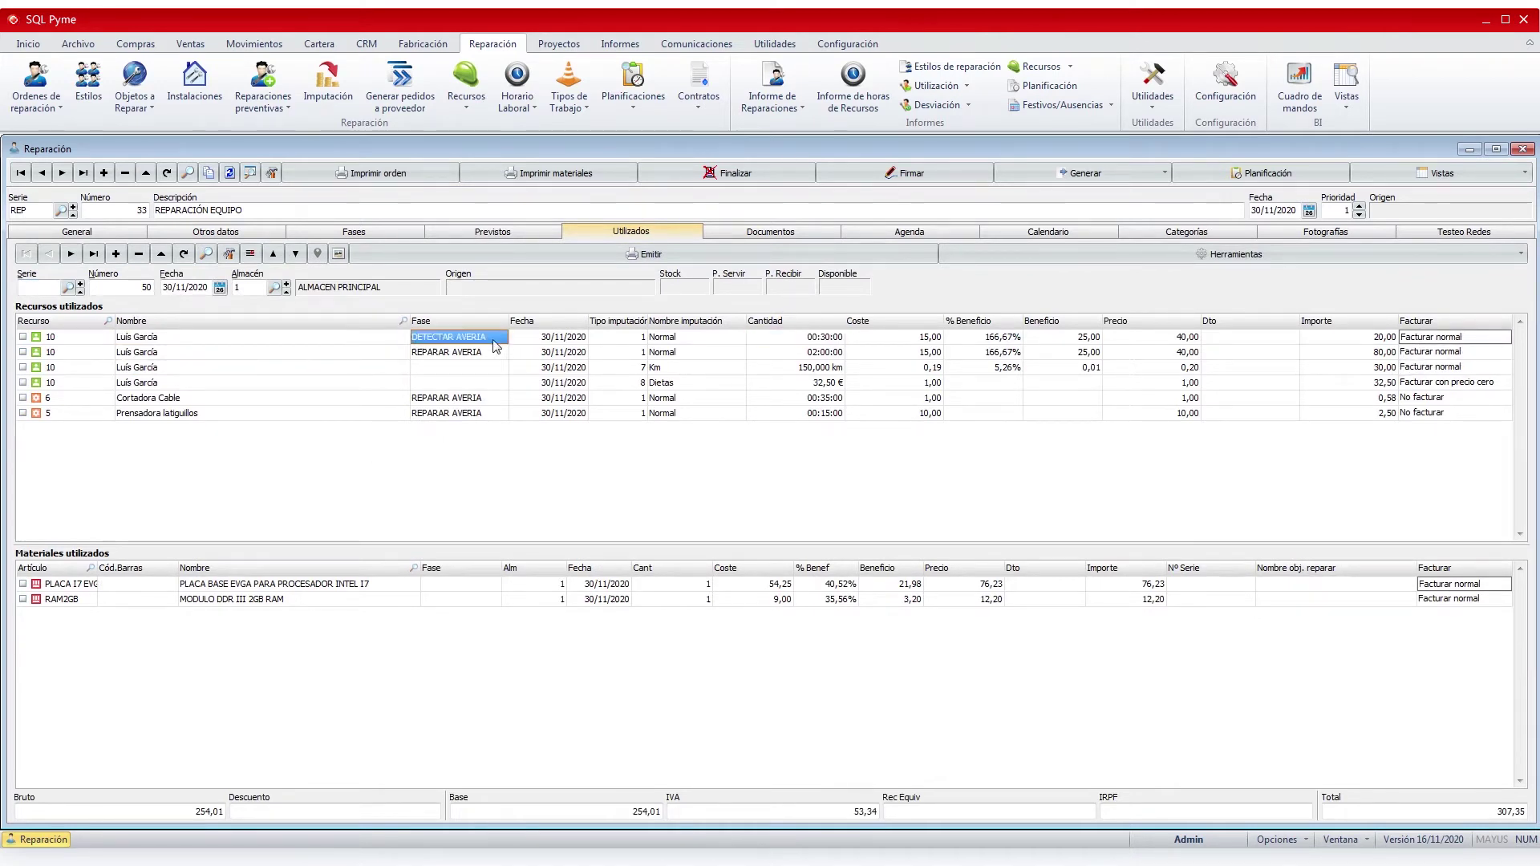
click(493, 356)
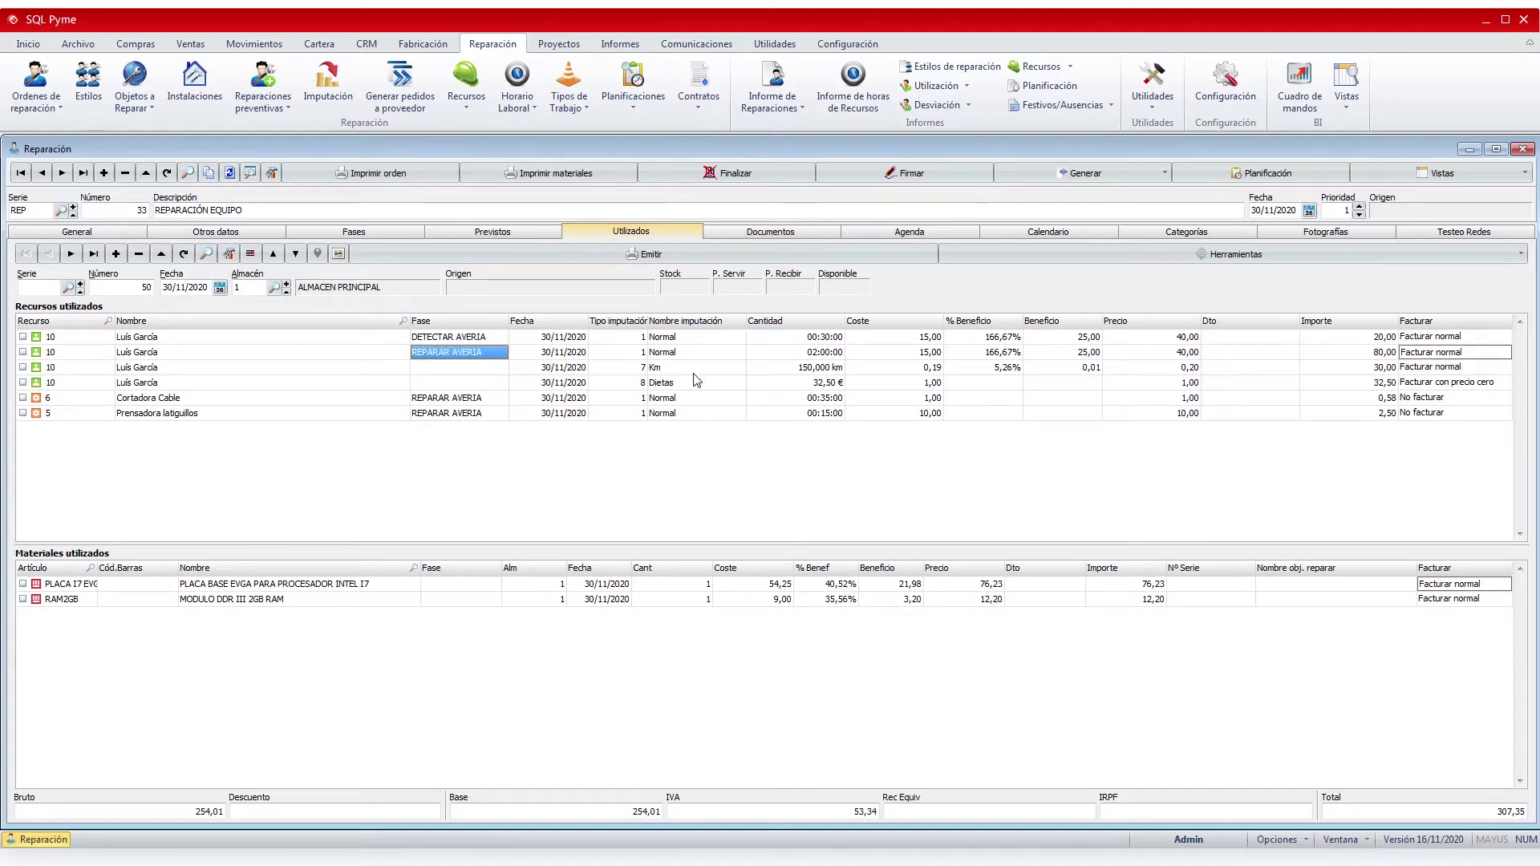
Examine the imputation types of the kilometre, allowance and machine lines, and the used quantity of RAM2GB
click(722, 370)
click(715, 389)
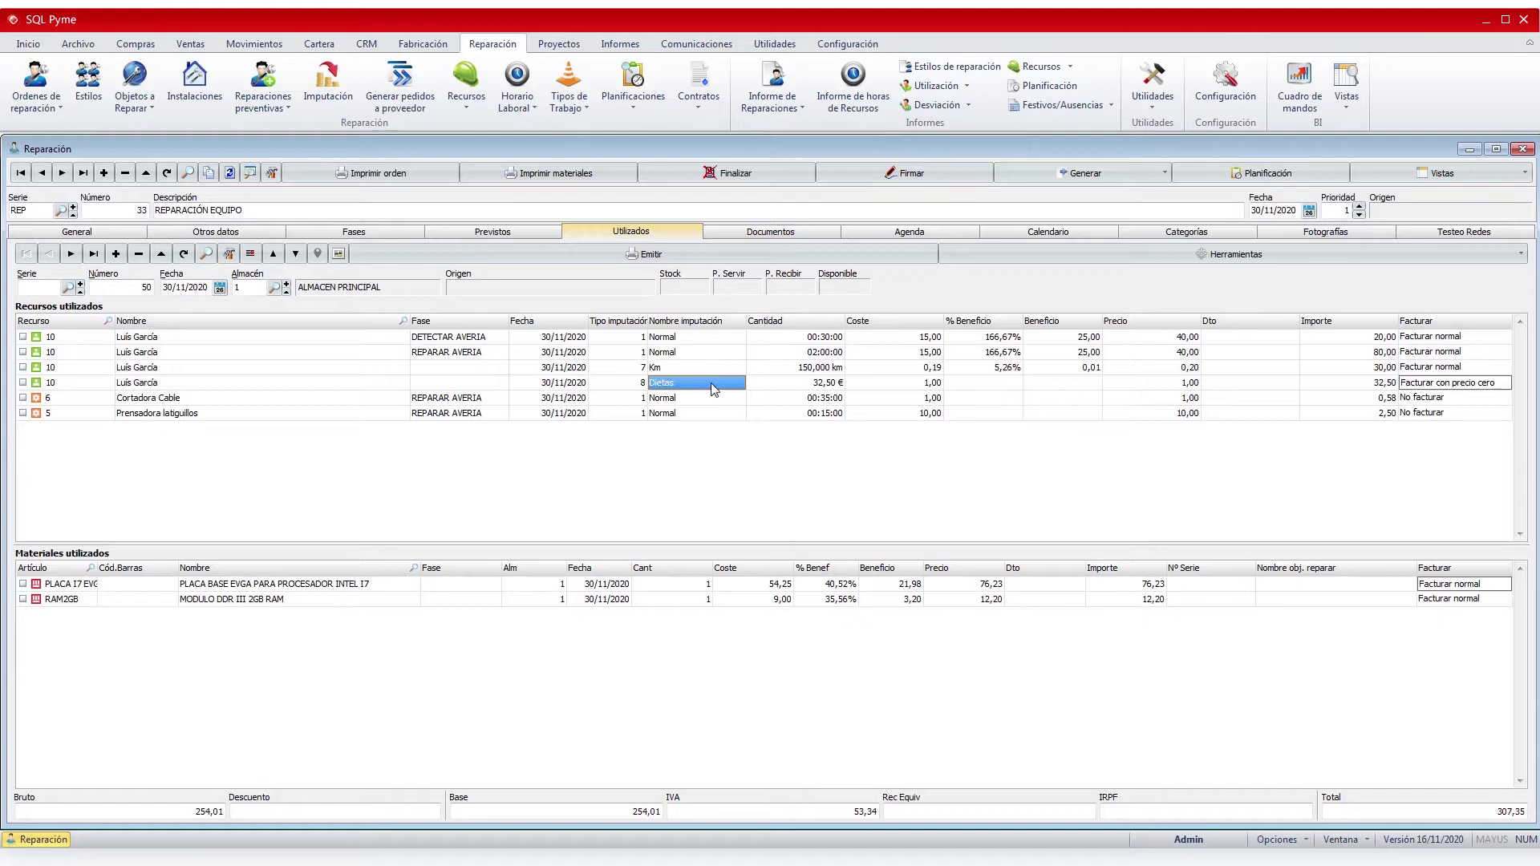
click(701, 398)
click(704, 412)
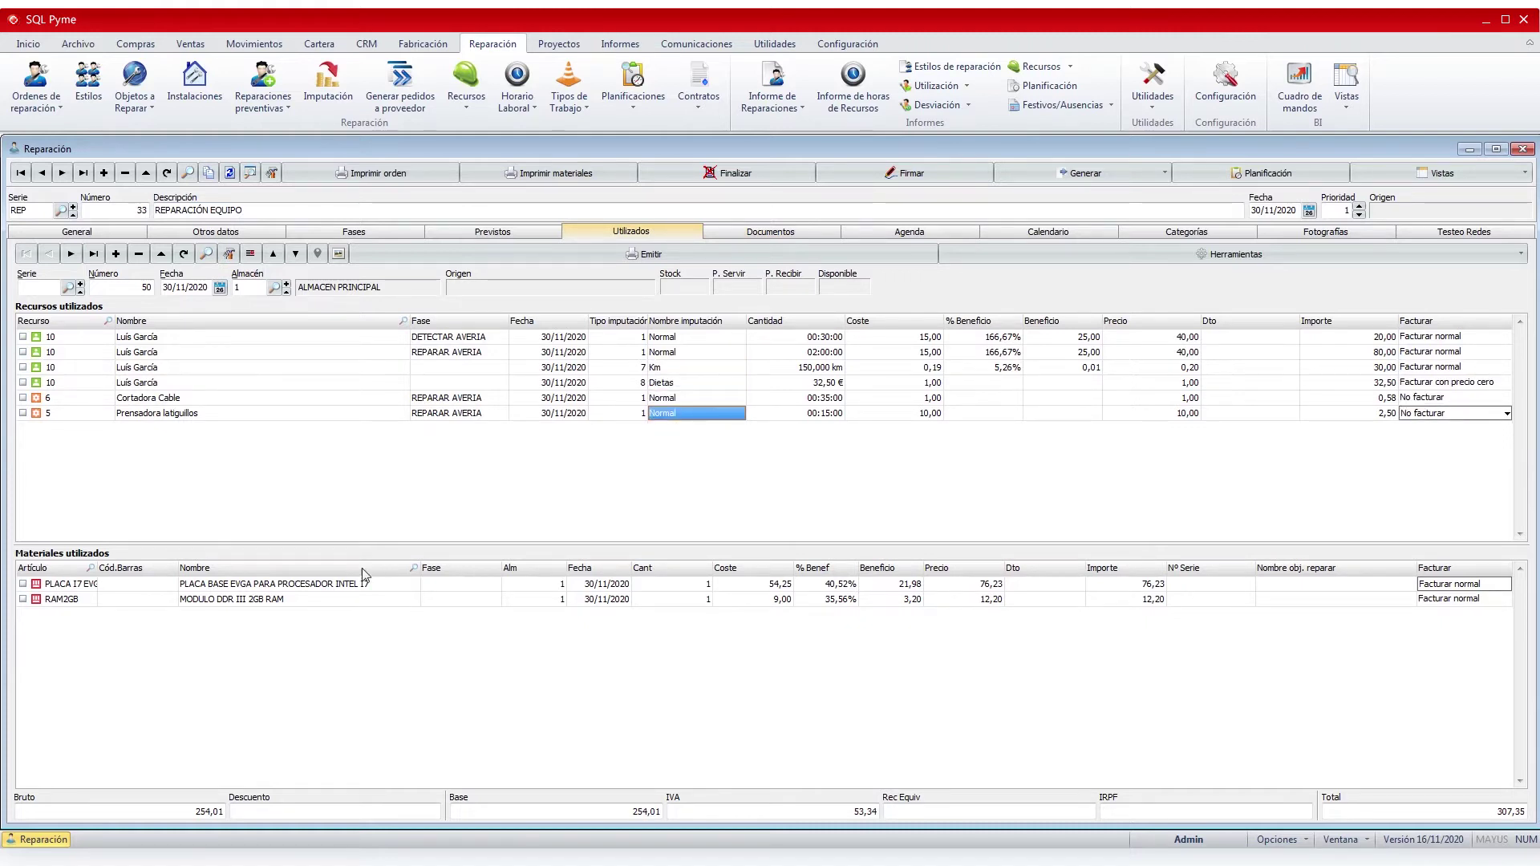
click(690, 600)
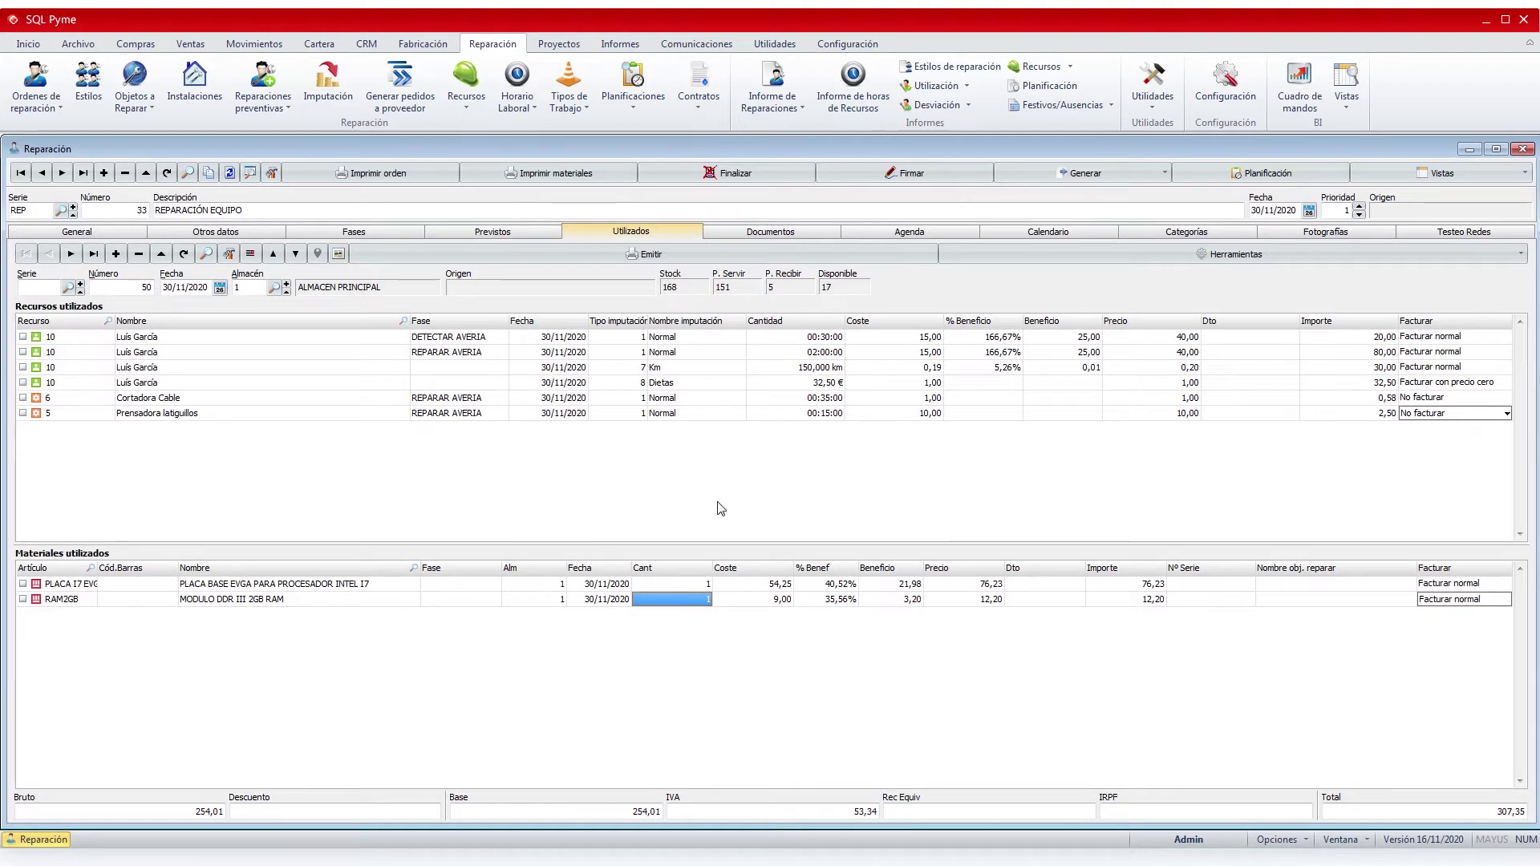
Check the invoicing options of the used resources, including those available for the Prensadora latiguillos line
click(1436, 369)
click(1500, 384)
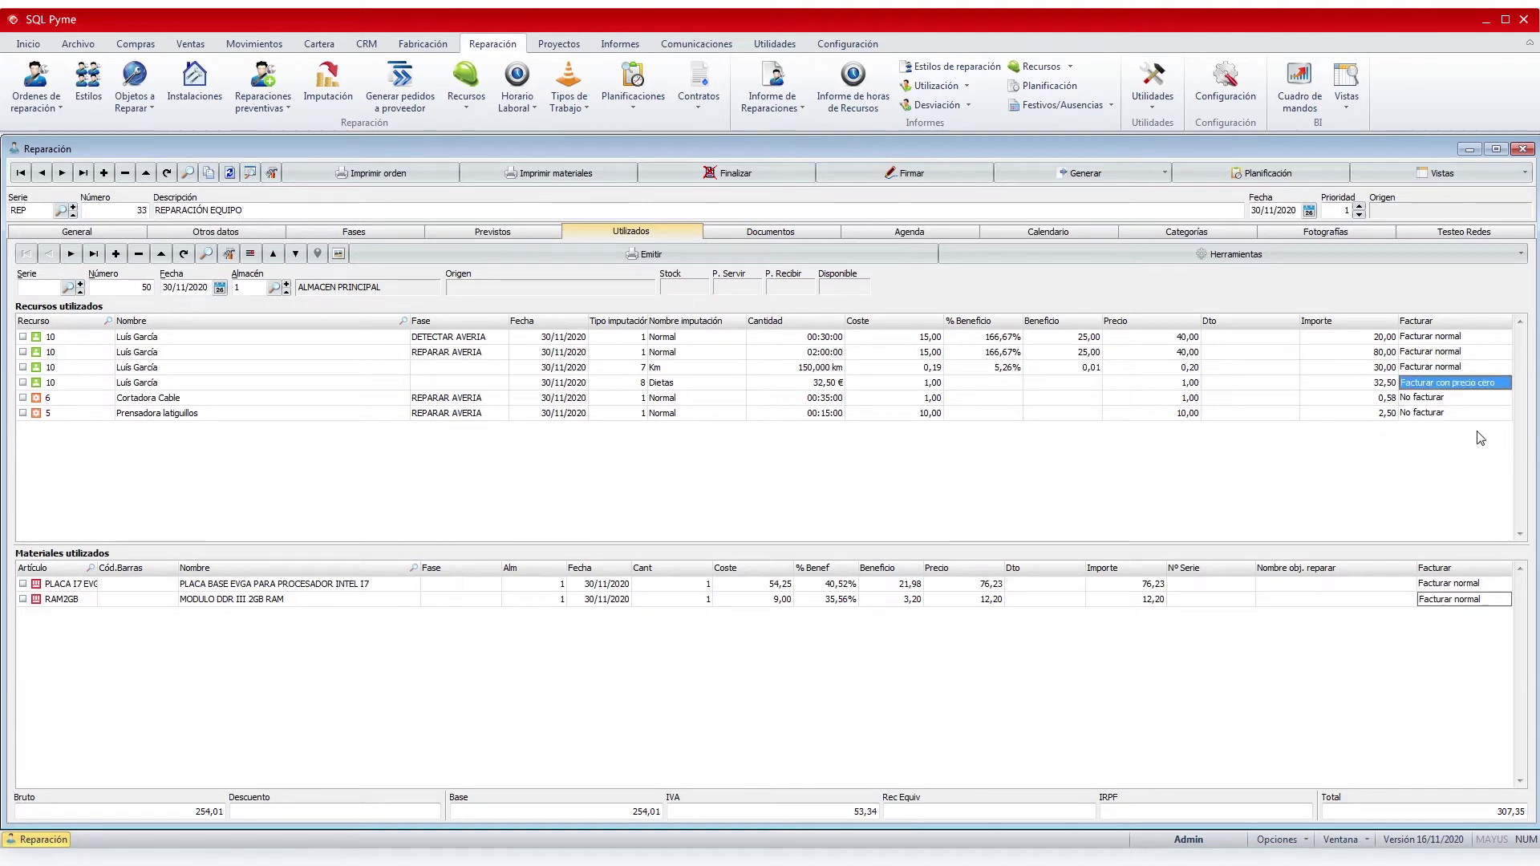
click(1478, 414)
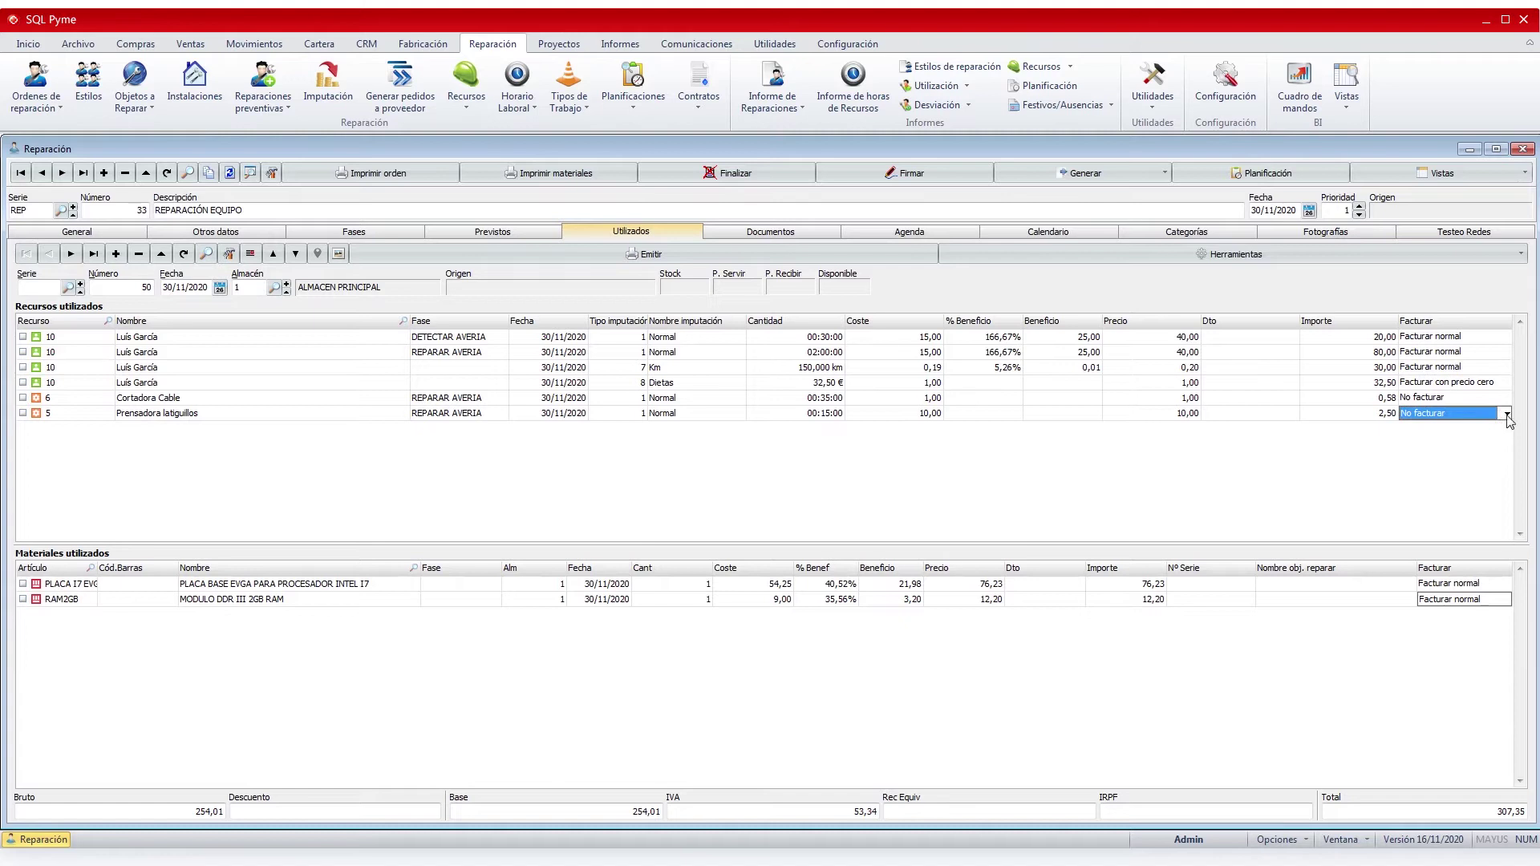
click(1507, 414)
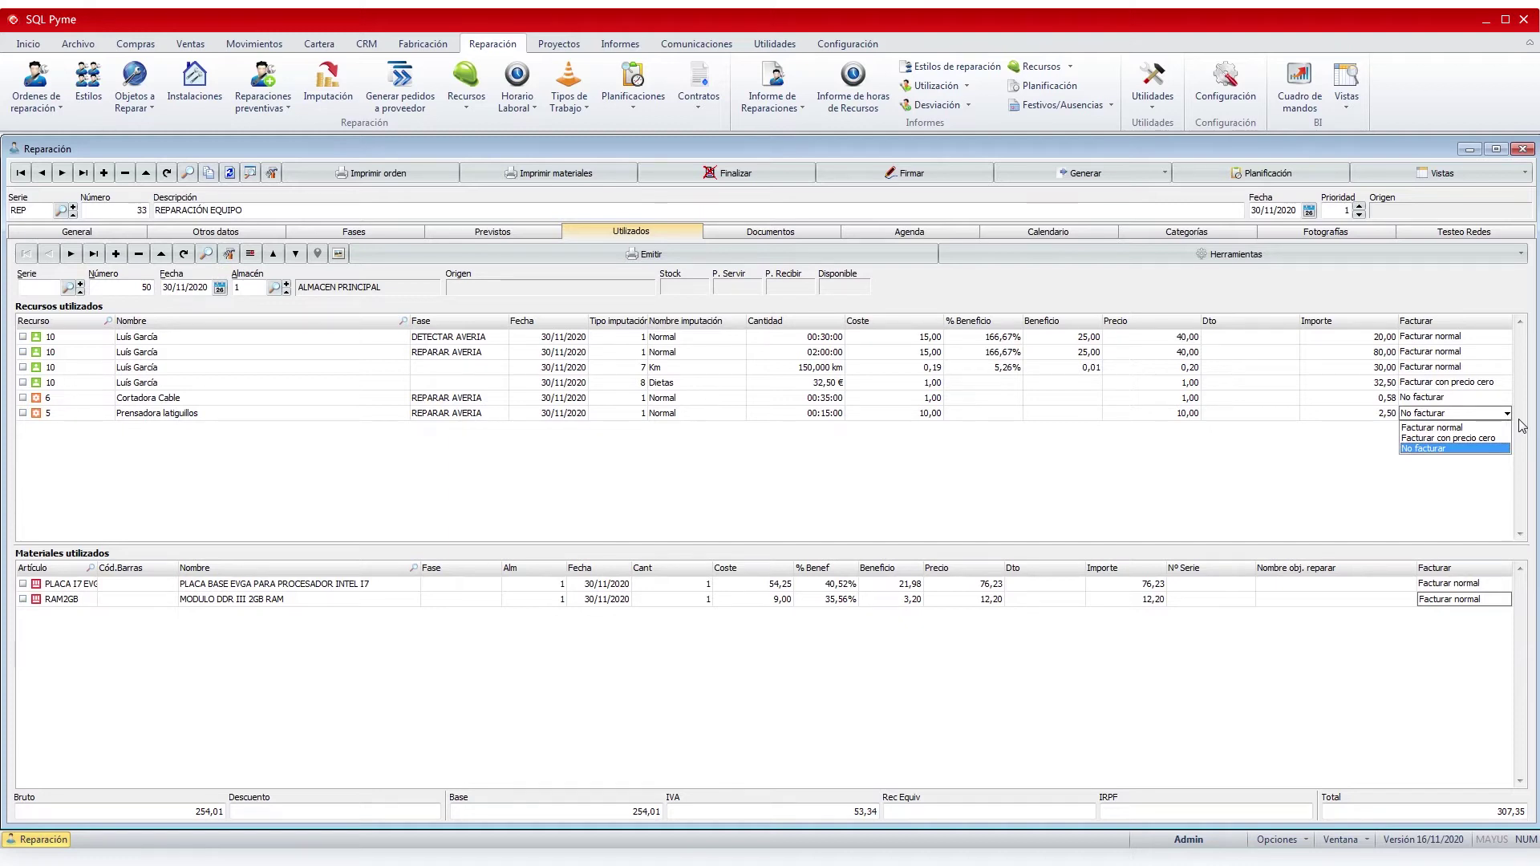
click(962, 404)
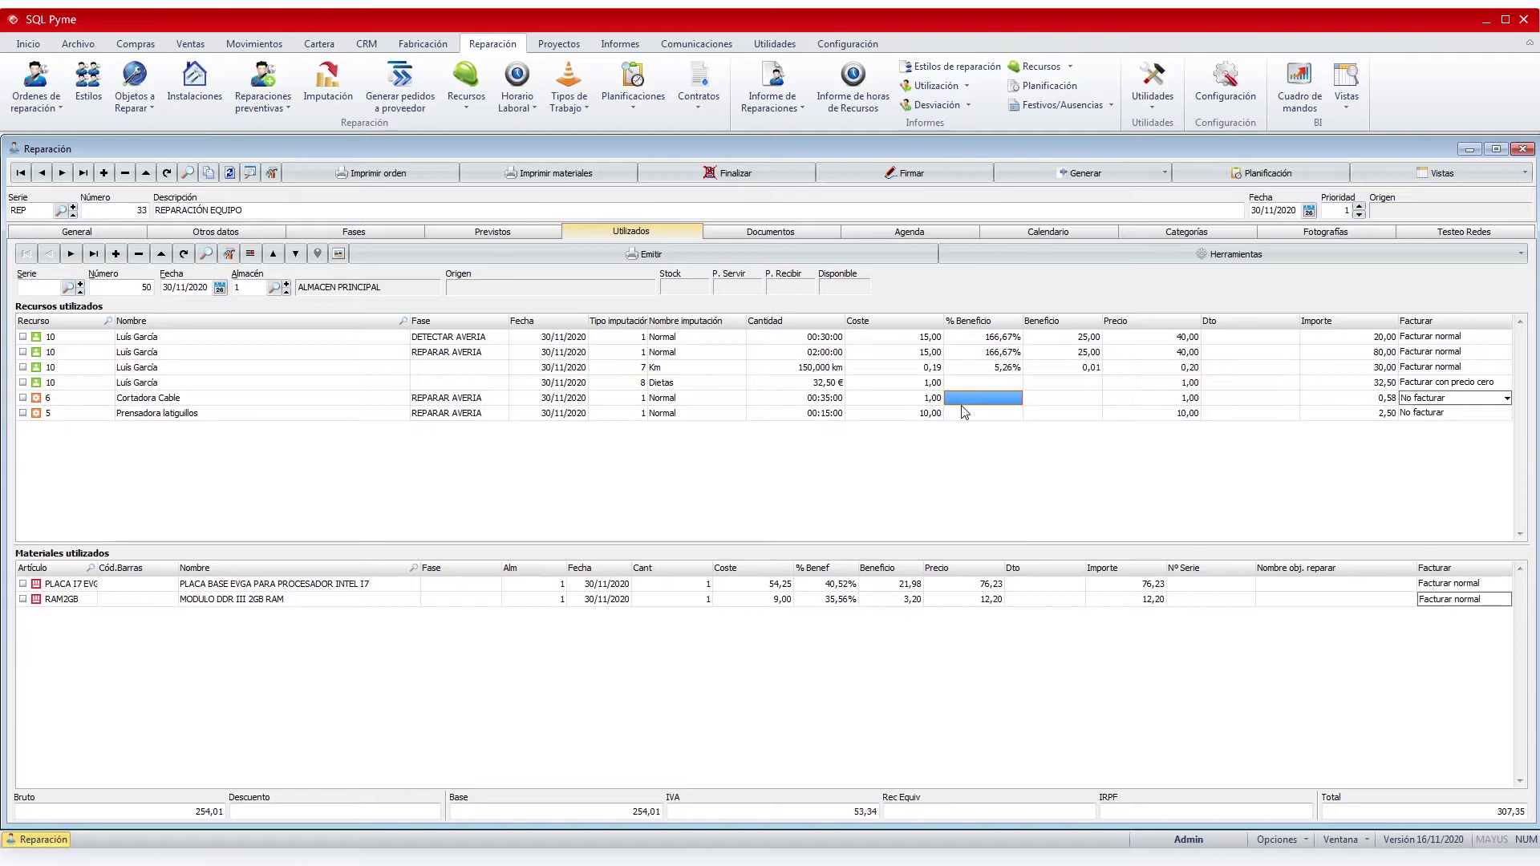
Sign the used resources and materials document with a freehand signature and accept it
click(1255, 263)
click(979, 371)
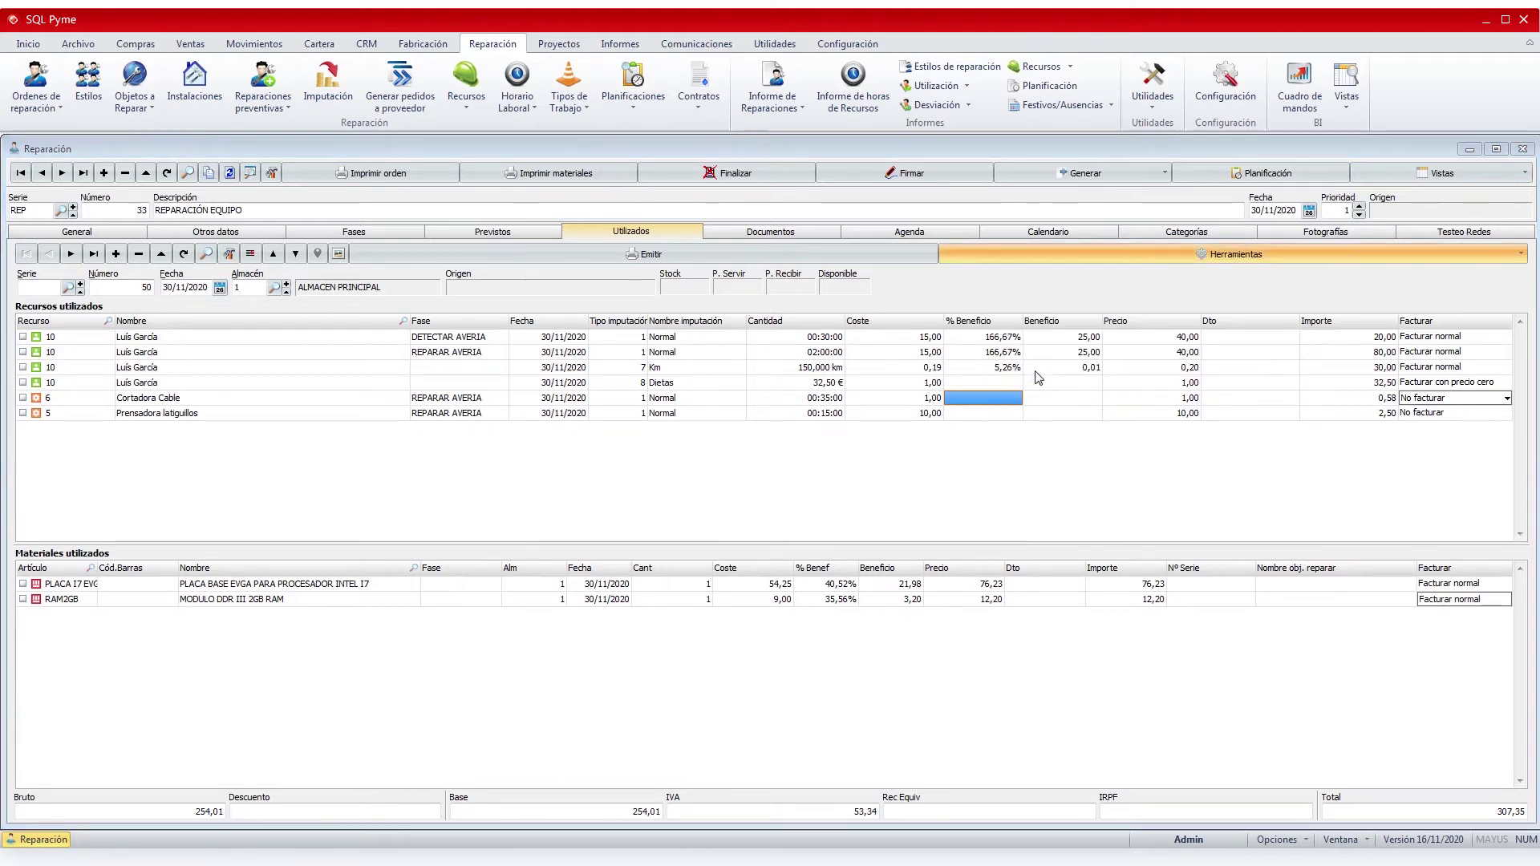
drag(736, 436, 820, 429)
click(681, 520)
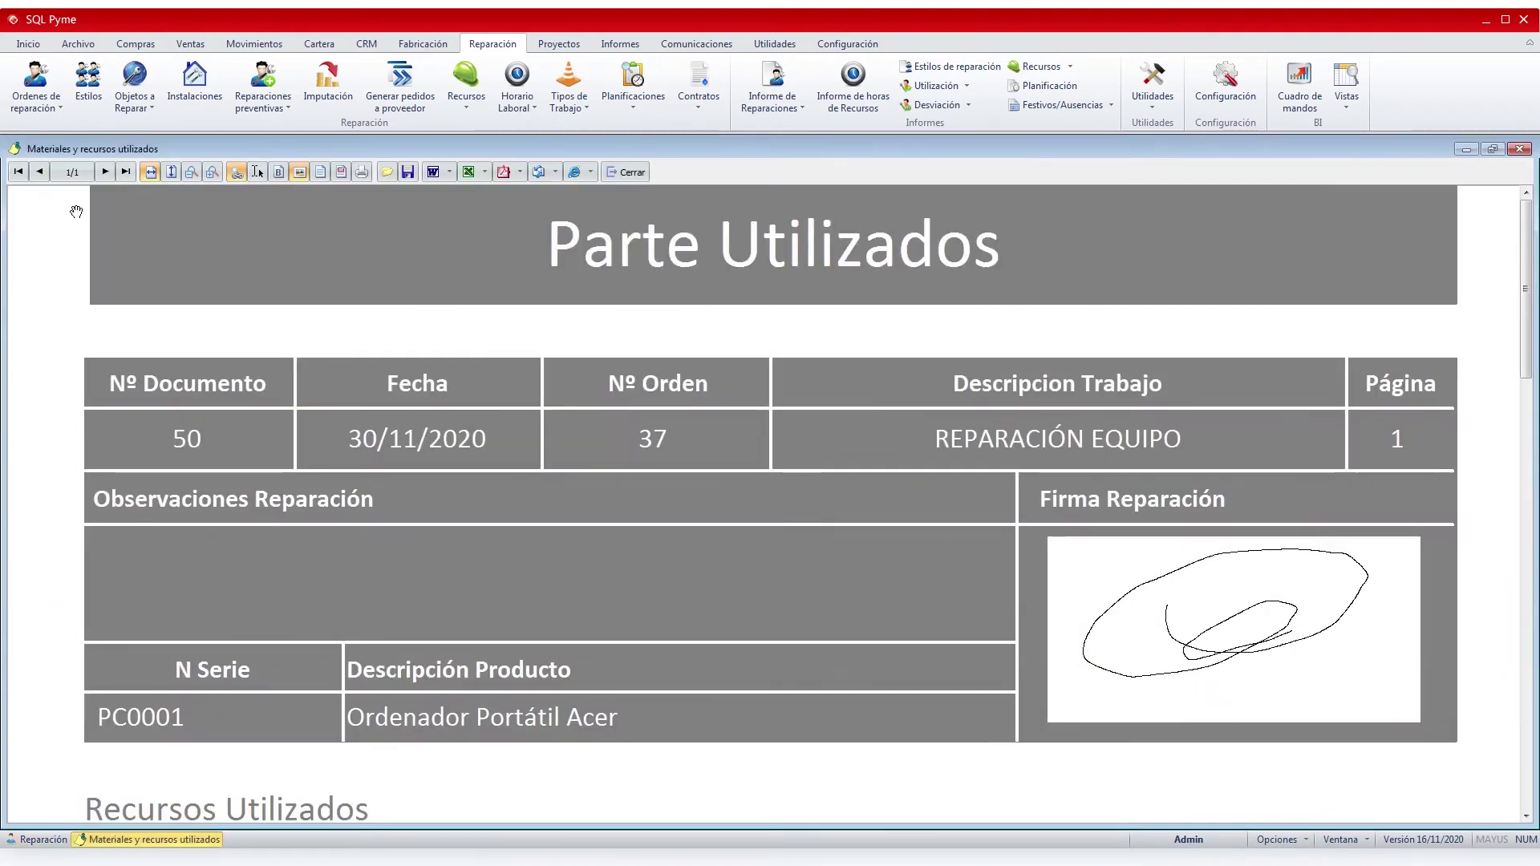
View the whole page of the Parte Utilizados report and close its preview
click(171, 172)
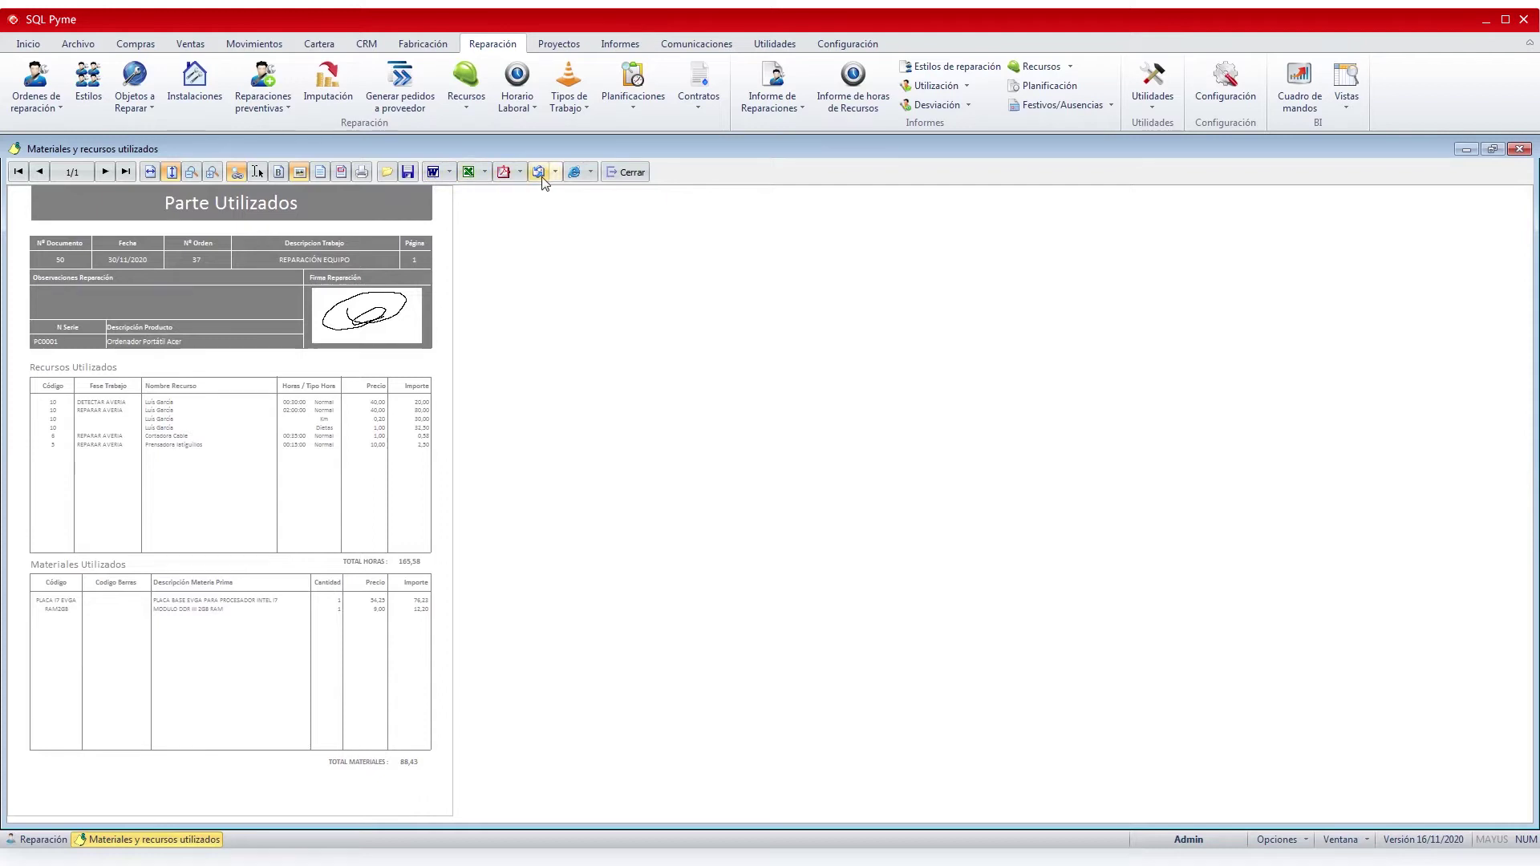
click(647, 178)
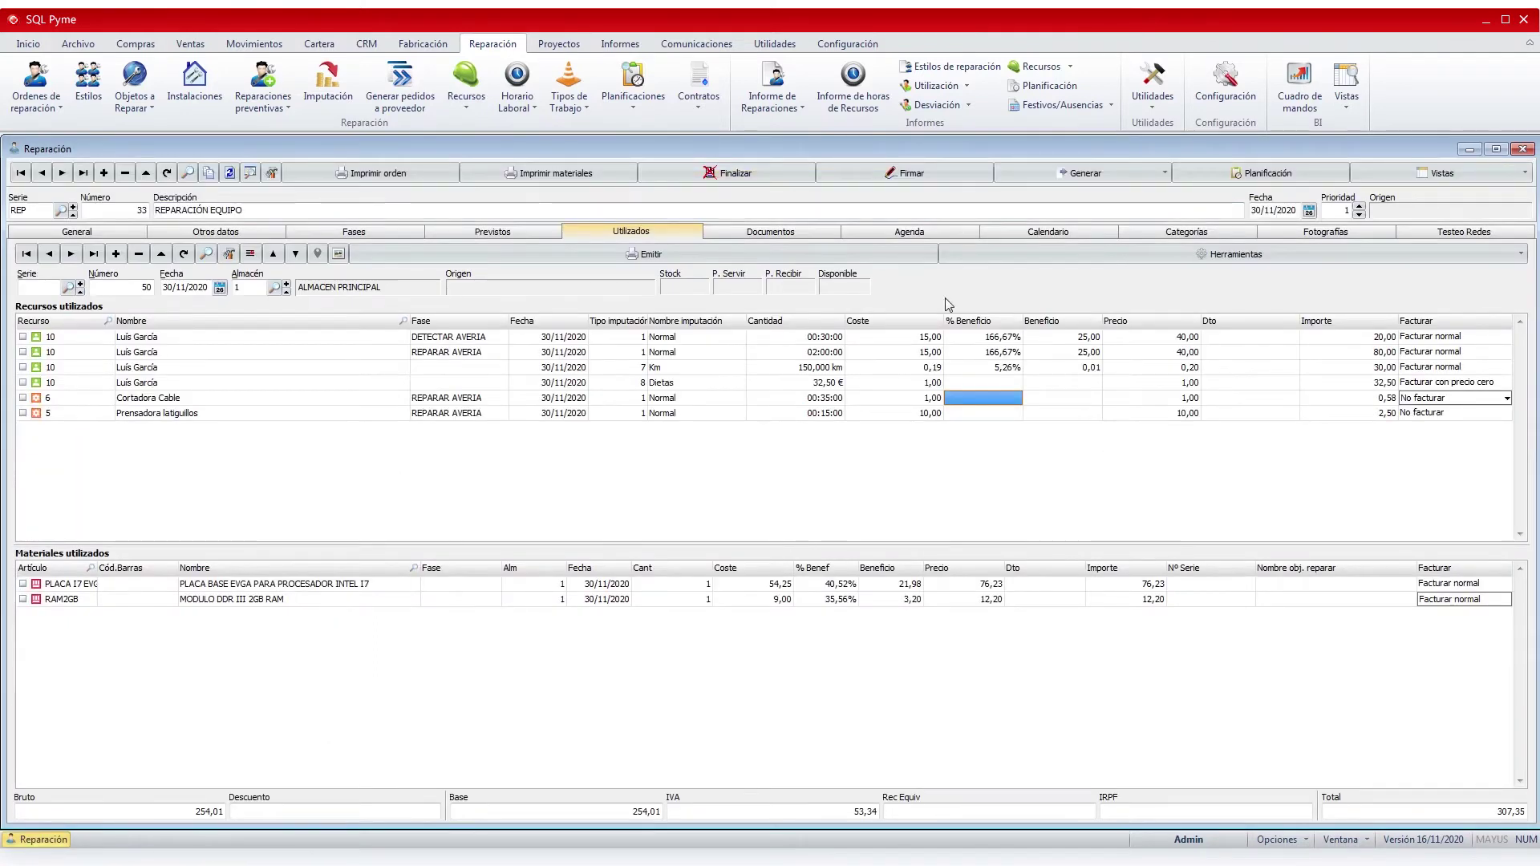
Sign the repair order itself with a freehand signature and accept it
click(925, 177)
mouse_move(739, 437)
mouse_down()
mouse_move(709, 437)
mouse_move(811, 417)
mouse_up()
click(701, 517)
Preview the repair order report for REP-33 in the ORDEN REPARACION format as a whole page, and close the preview
click(392, 174)
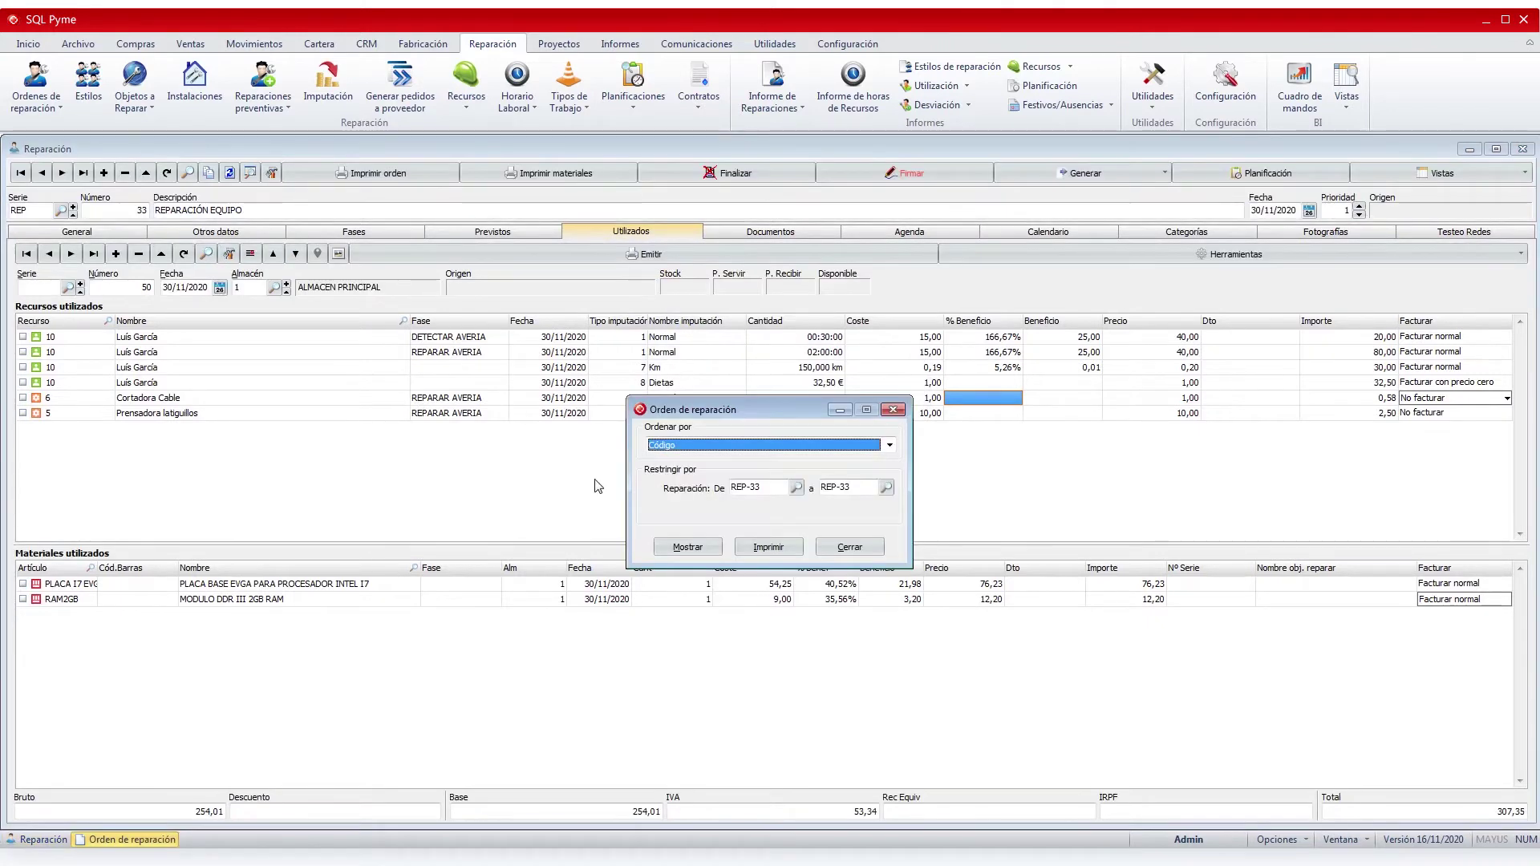
click(709, 548)
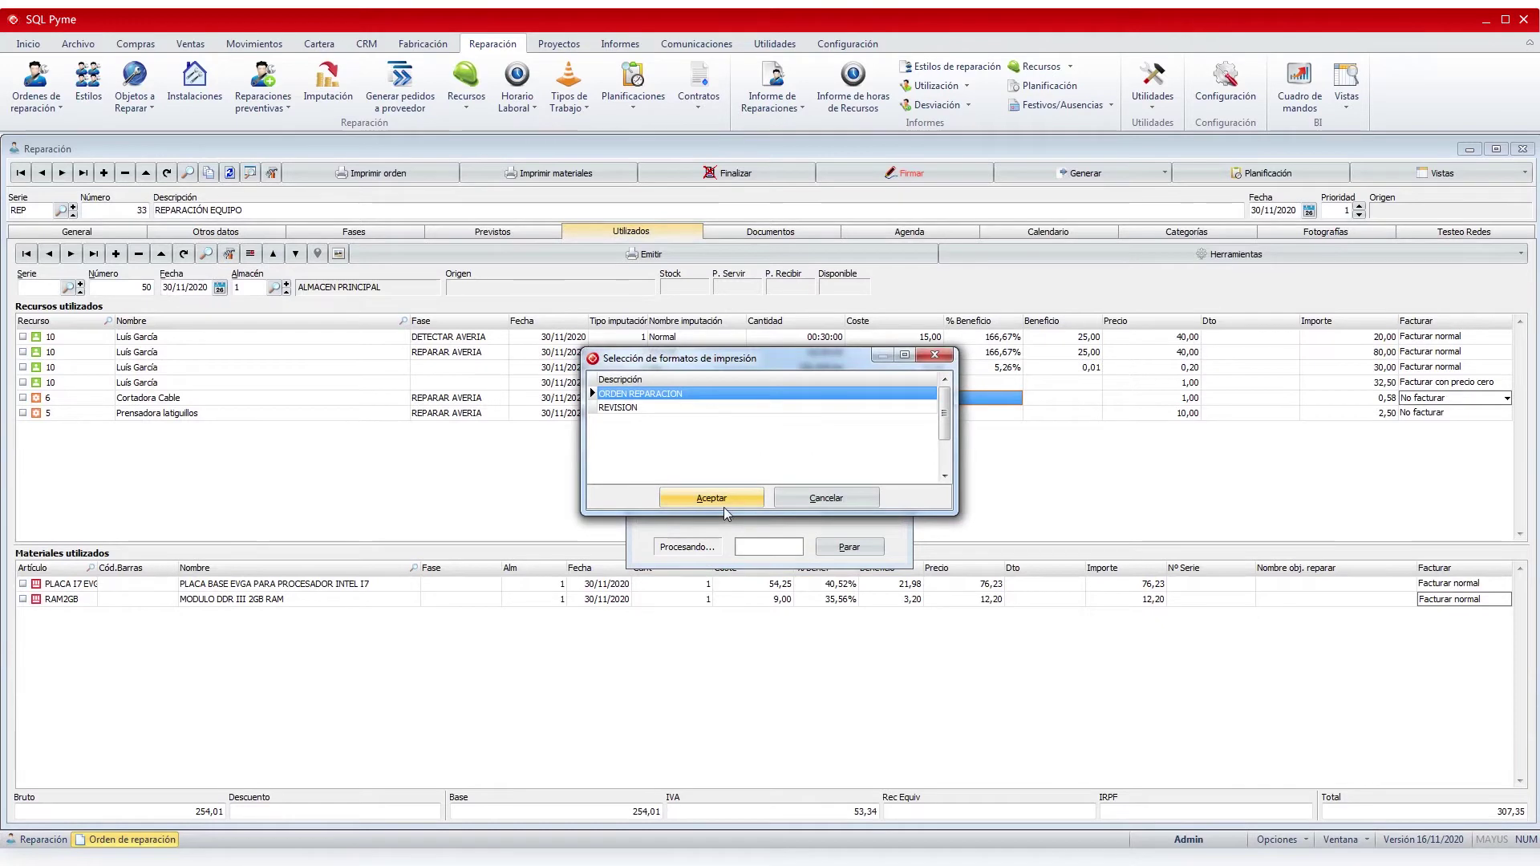
click(723, 505)
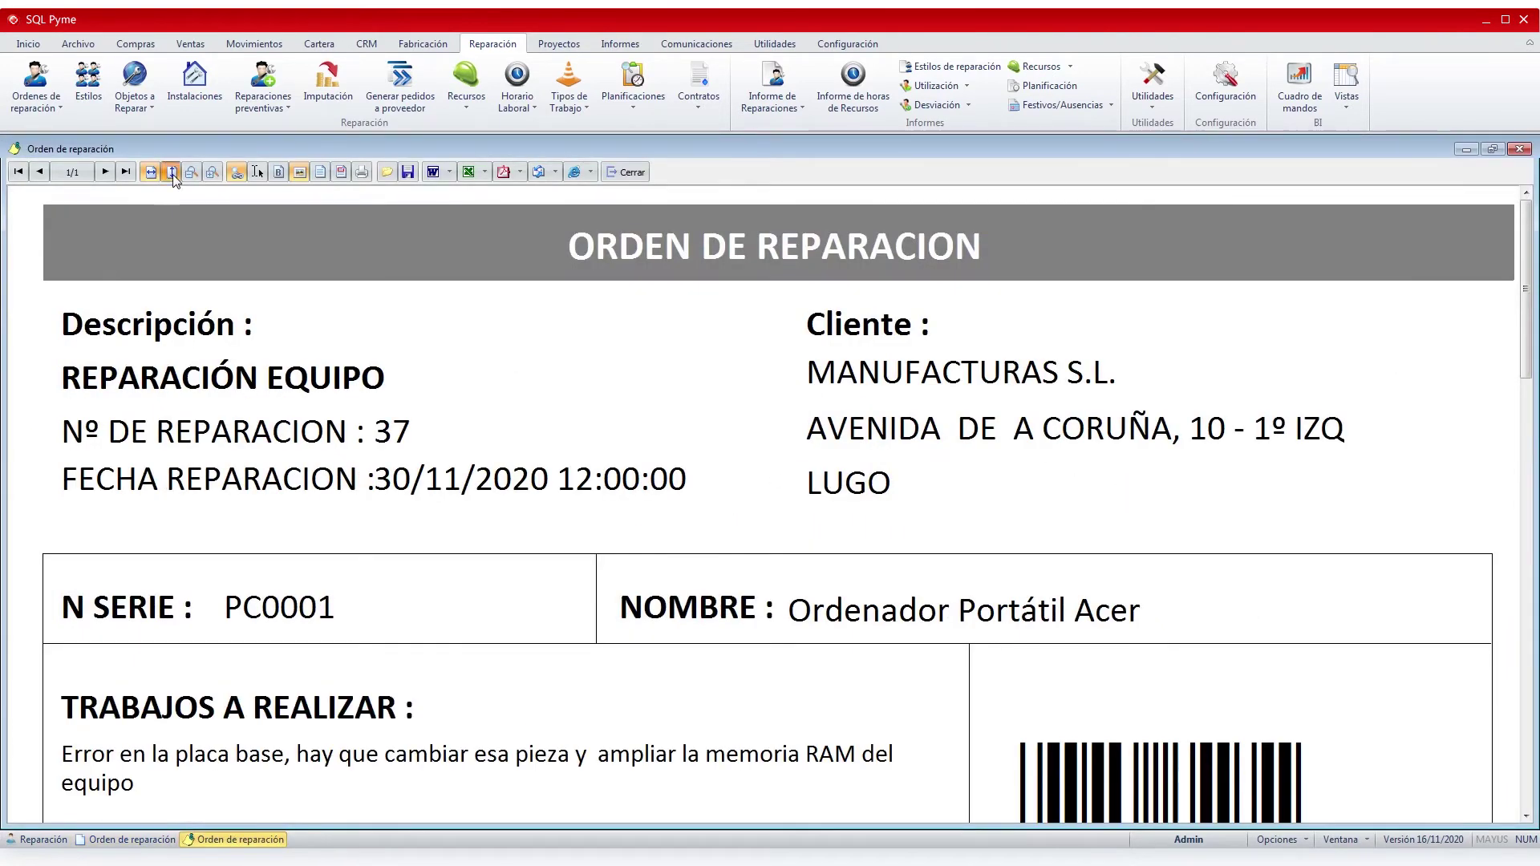
click(172, 174)
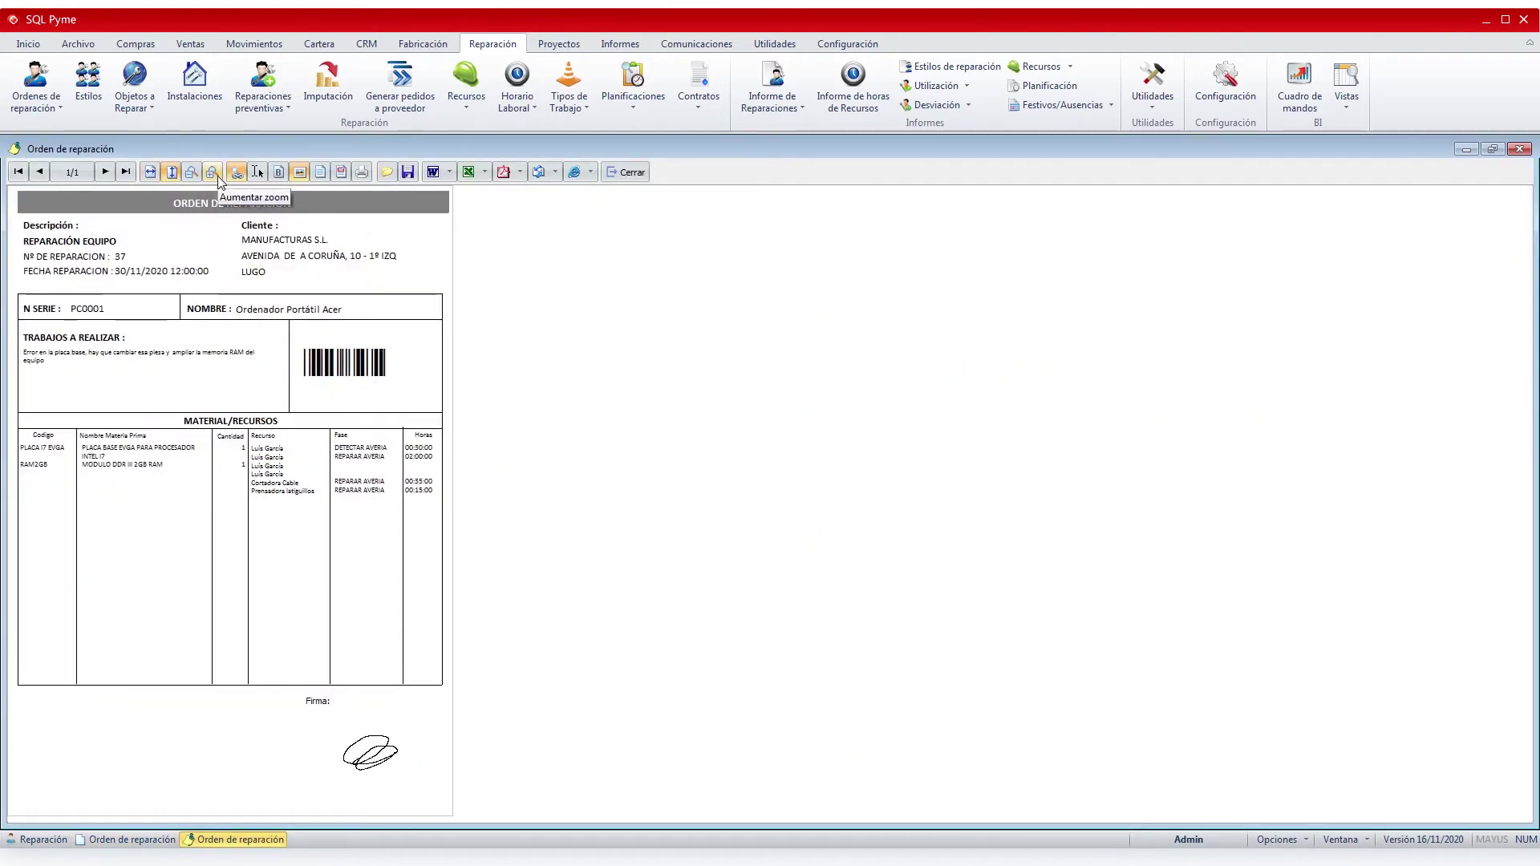
click(632, 173)
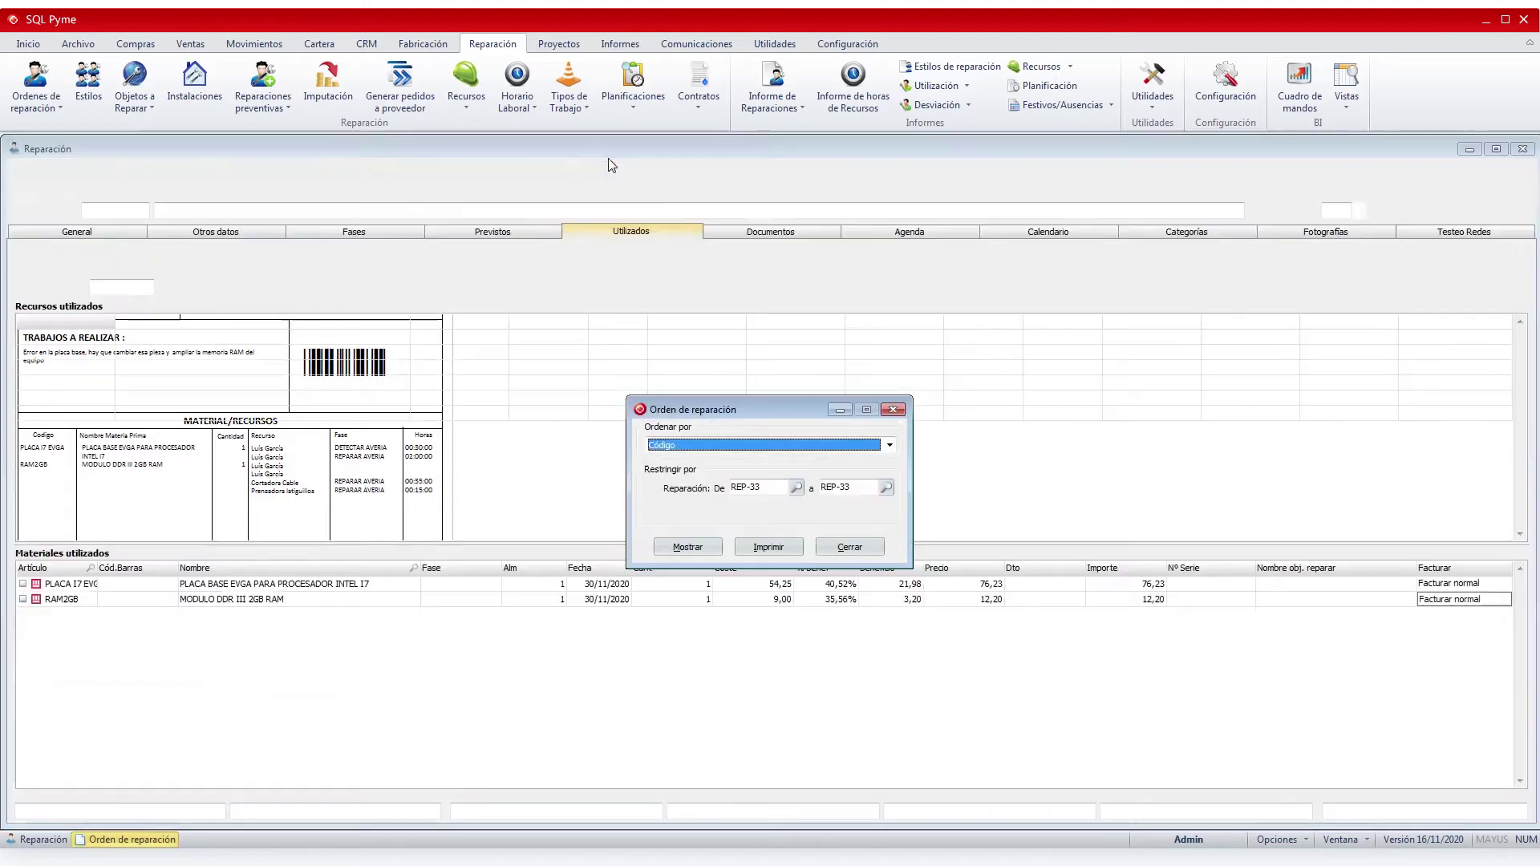
Close the repair order print dialog and show the document types that can be generated from the order
click(848, 546)
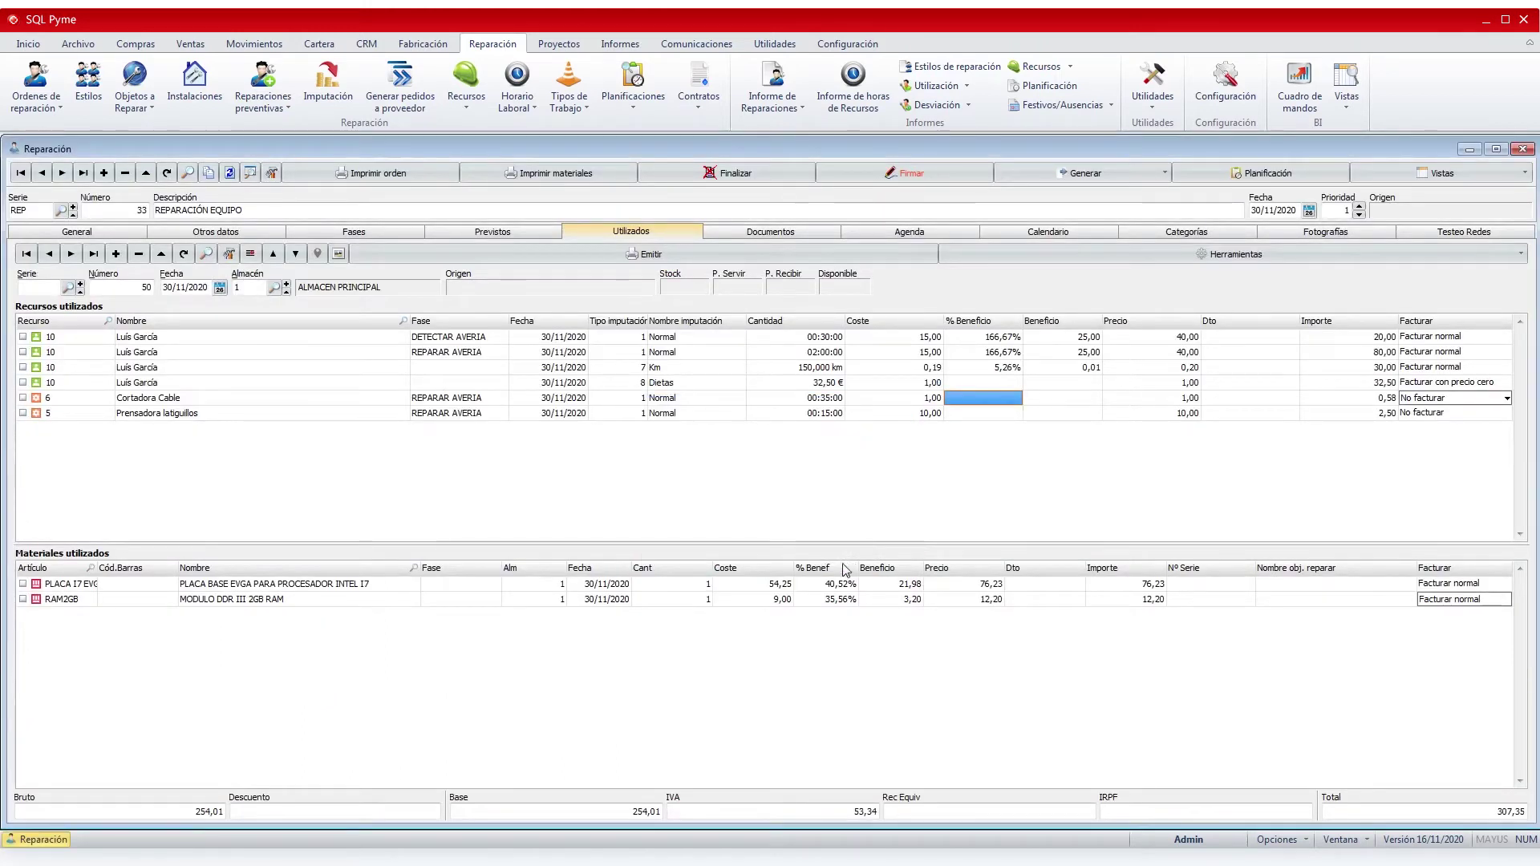
click(1163, 174)
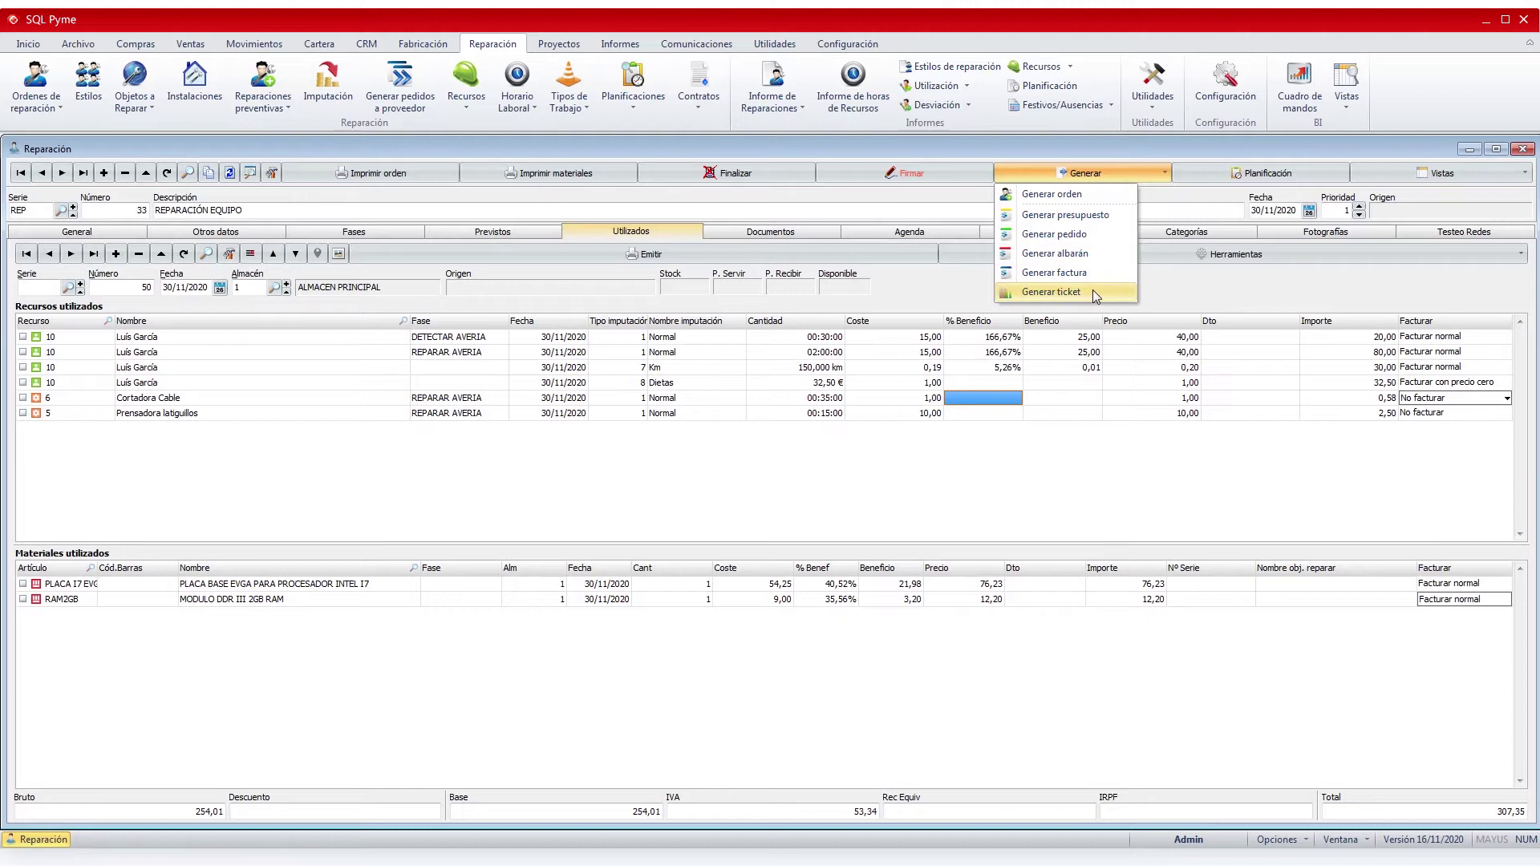
Show the repair order's generated documents with their line details, and look at the Factura and Presupuesto de cliente entries
click(816, 234)
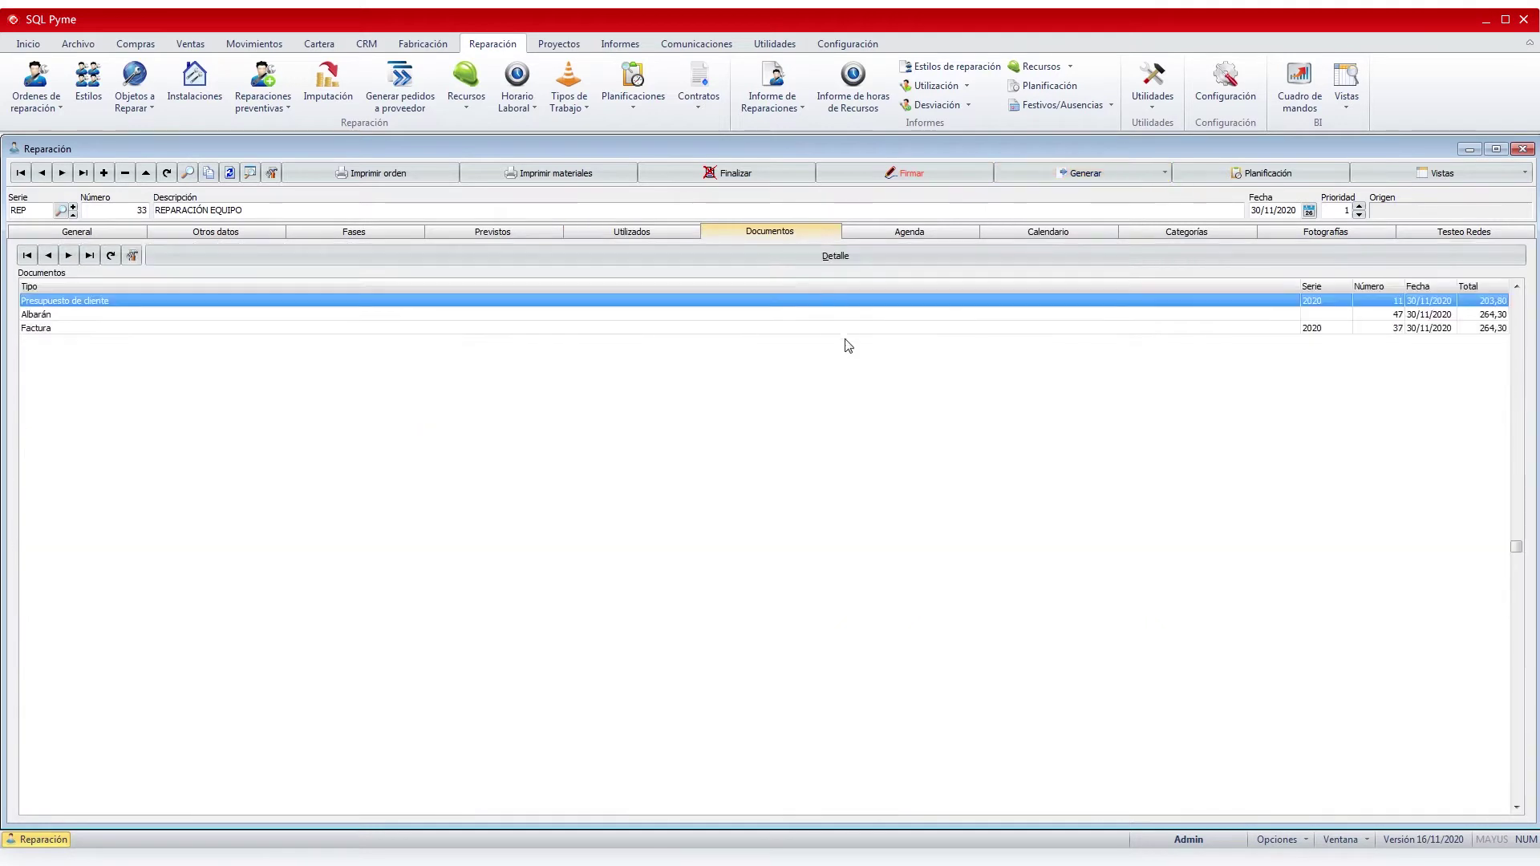
click(859, 257)
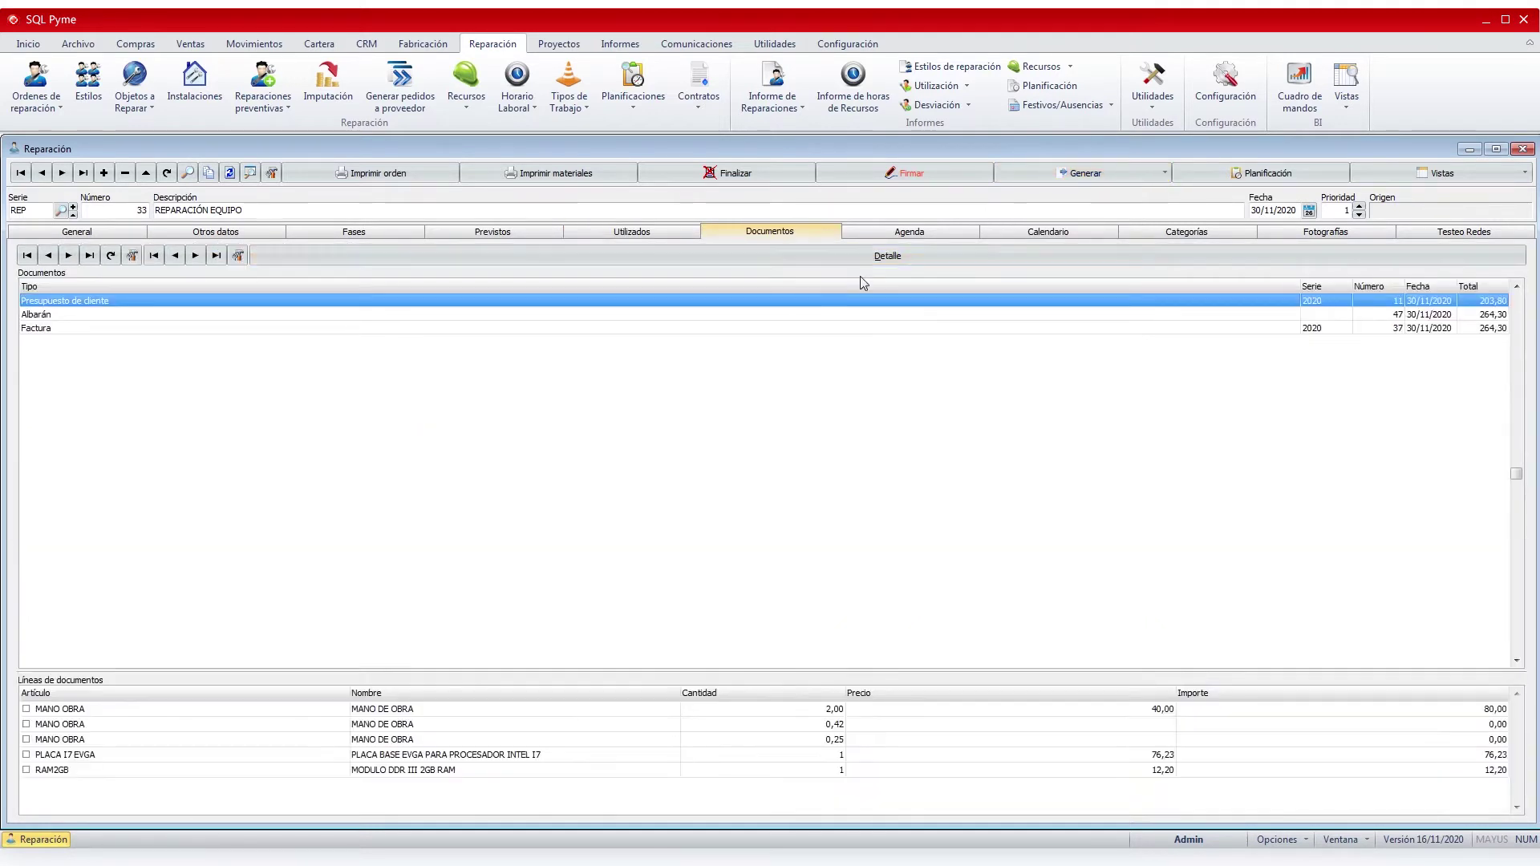
click(62, 329)
click(75, 304)
Open the customer quote linked to the order, look at its available tools, and close the quote
double_click(75, 302)
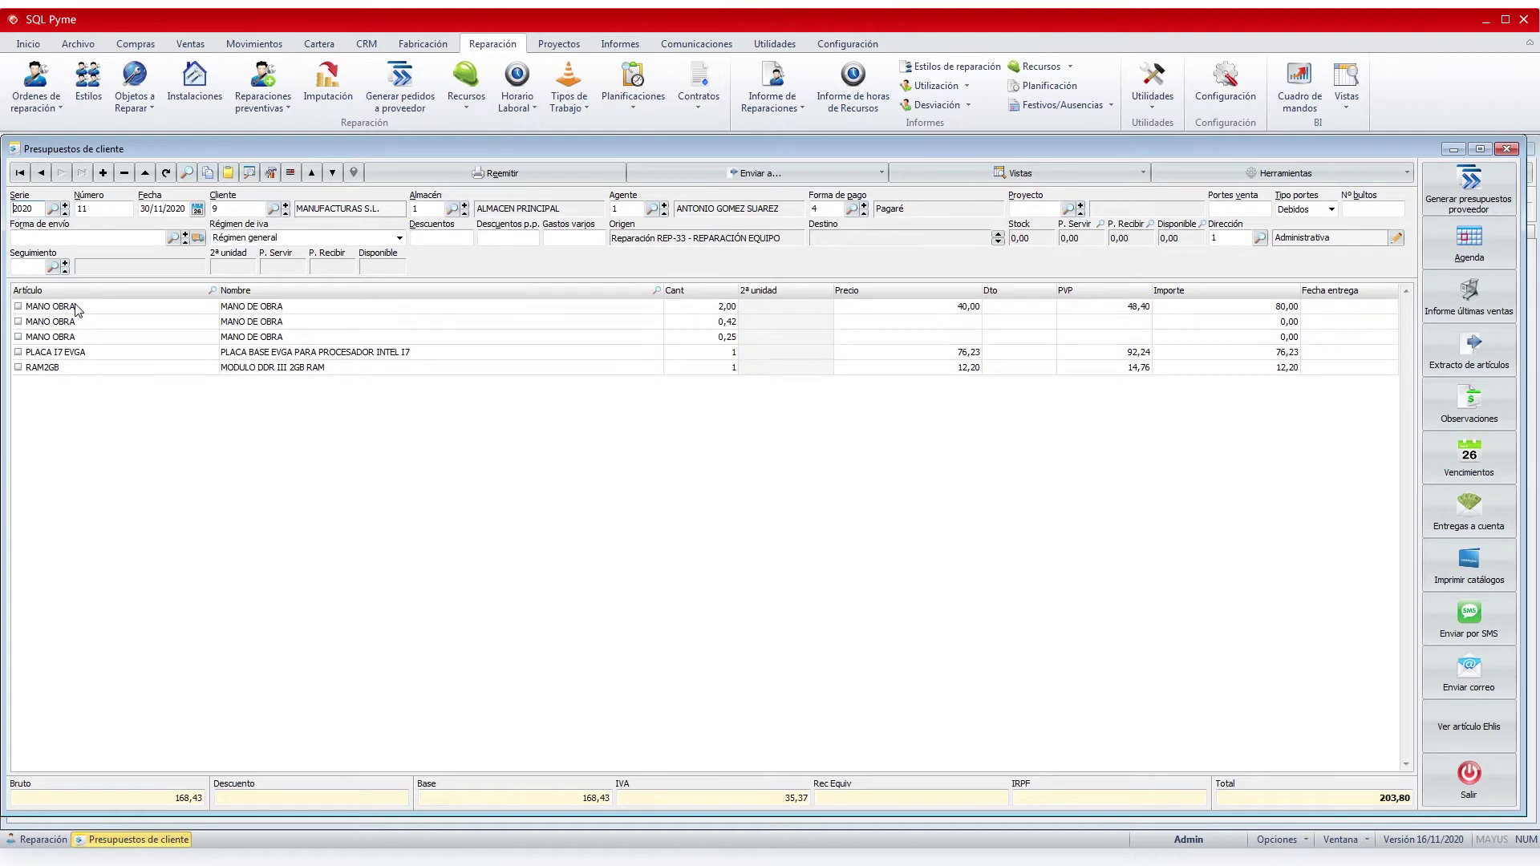
click(1405, 173)
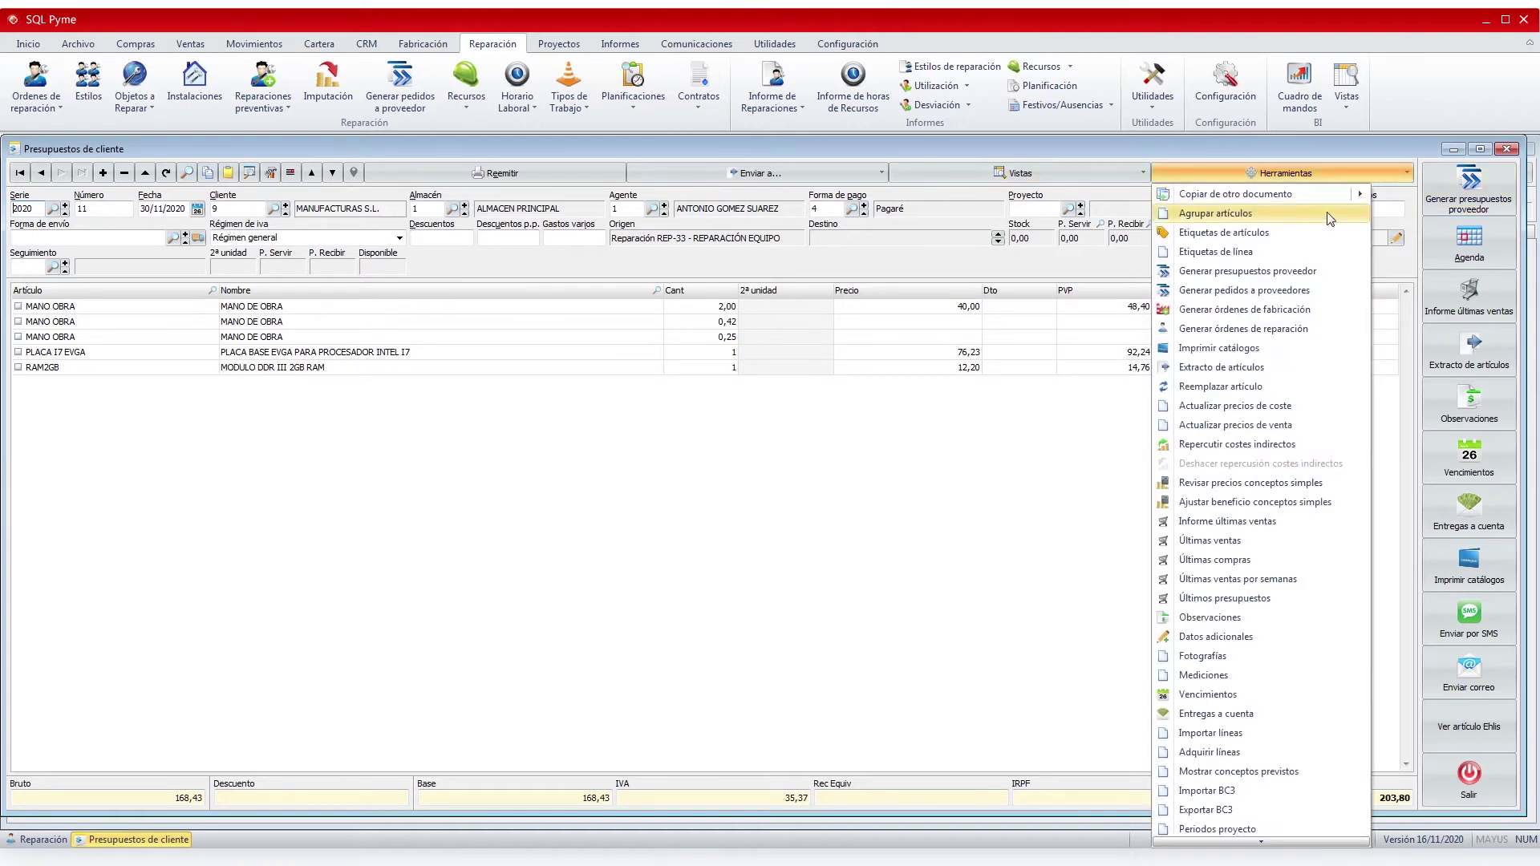
click(1305, 333)
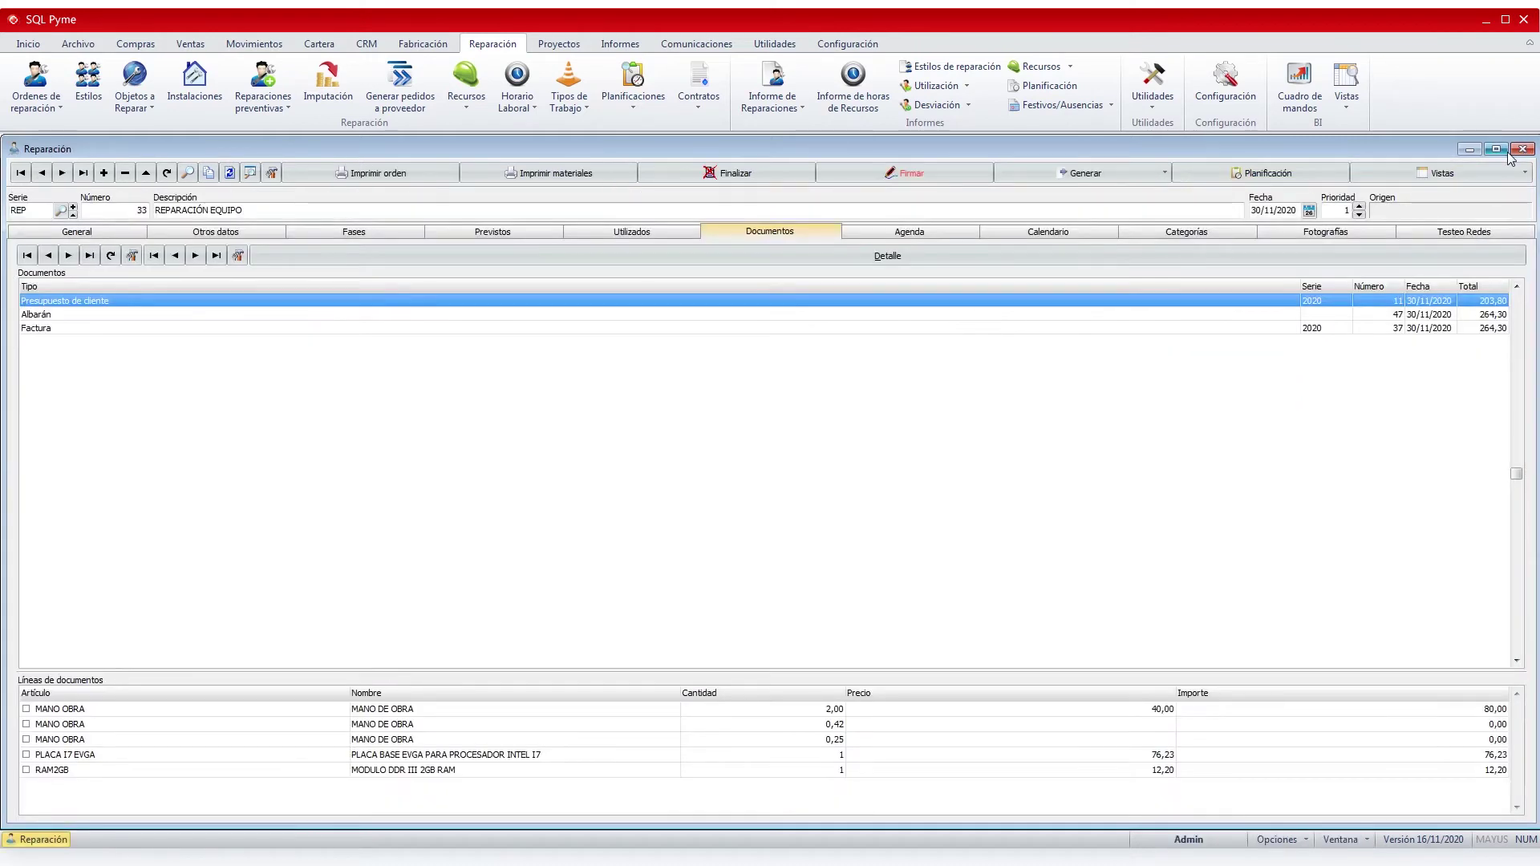
Review the order's agenda and look at the contact types available for the "Cliente notifica No conformidad" entry, cancelling the selection
click(960, 230)
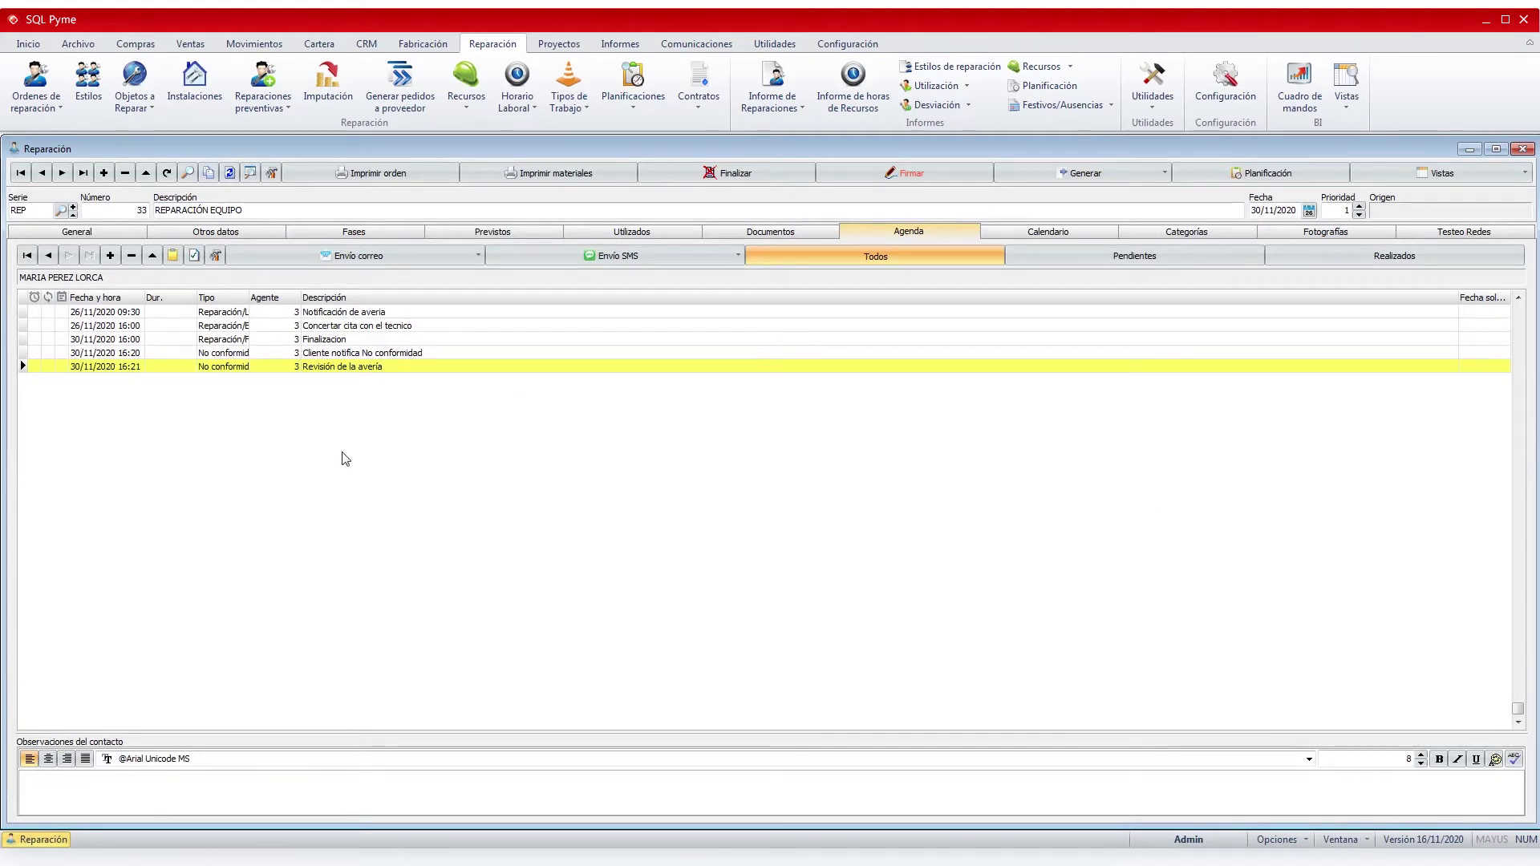
click(233, 313)
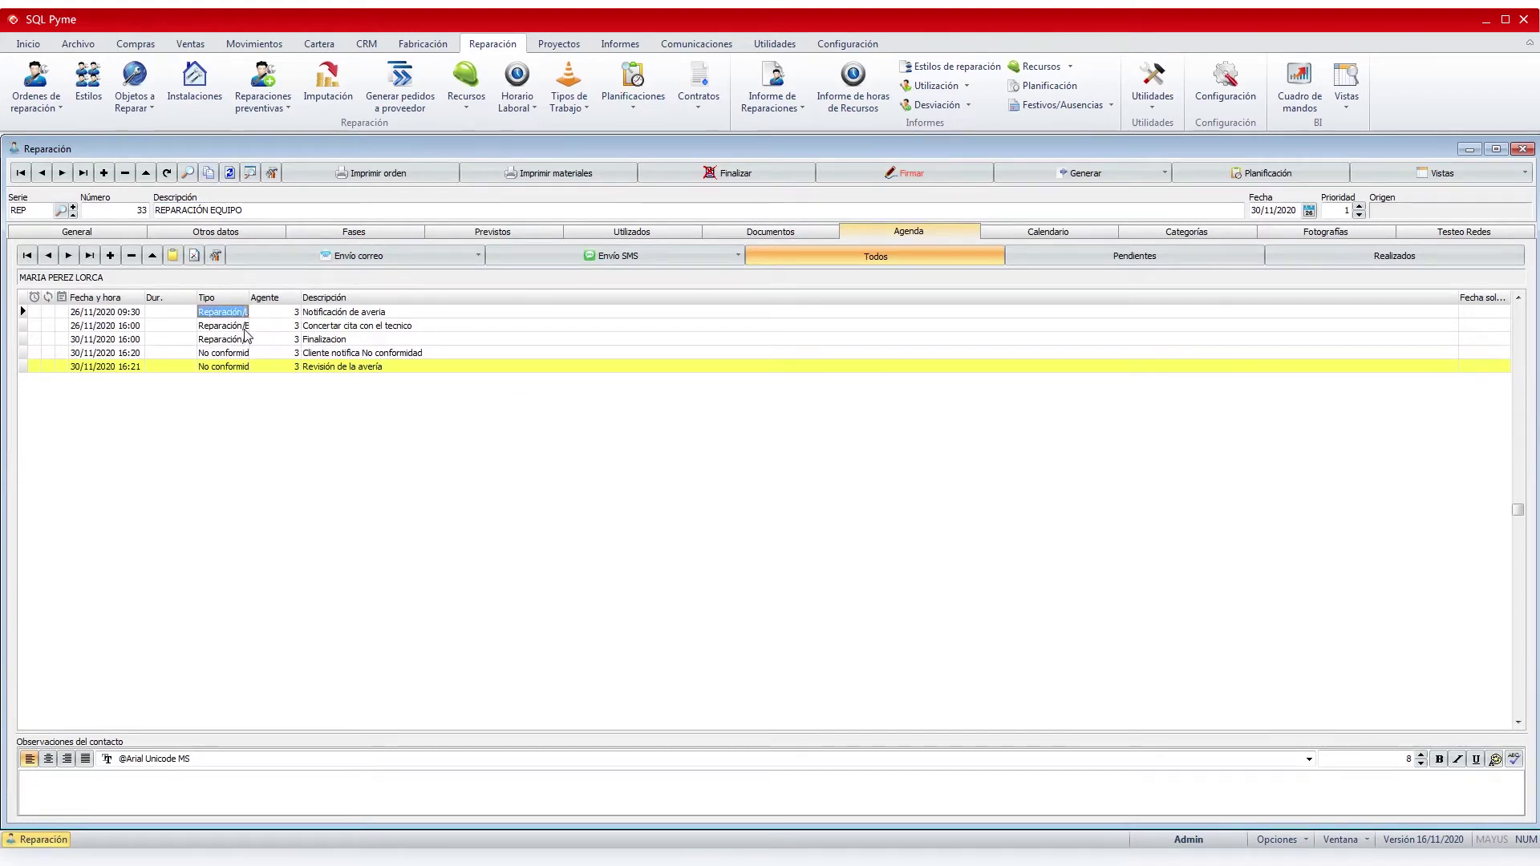
scroll(245, 330, down, 3)
double_click(240, 352)
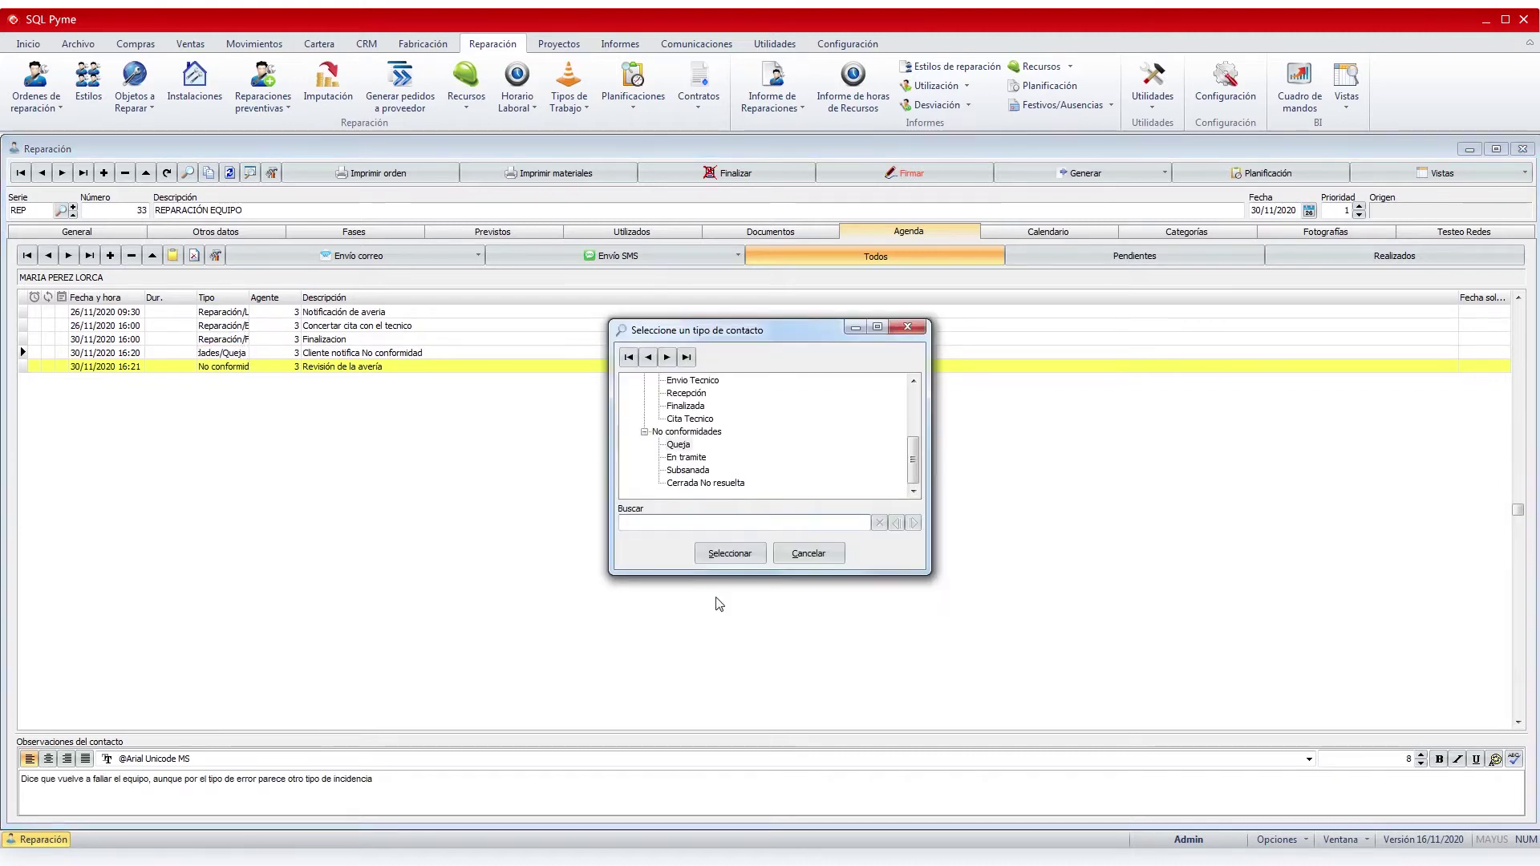
click(821, 555)
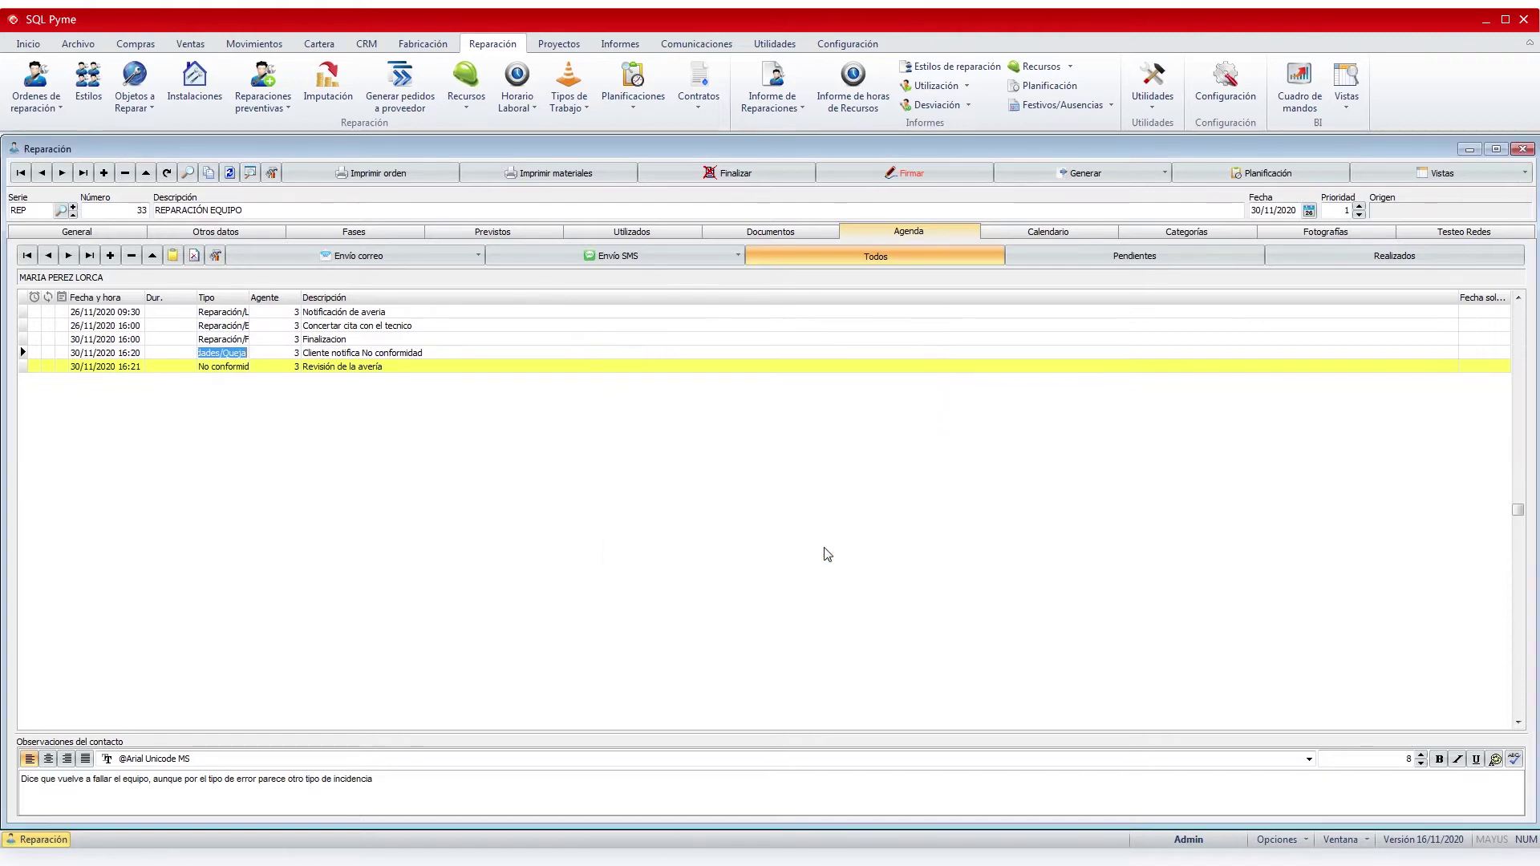
Show the recipient options for sending the agenda entry by email and by SMS
click(475, 257)
click(725, 257)
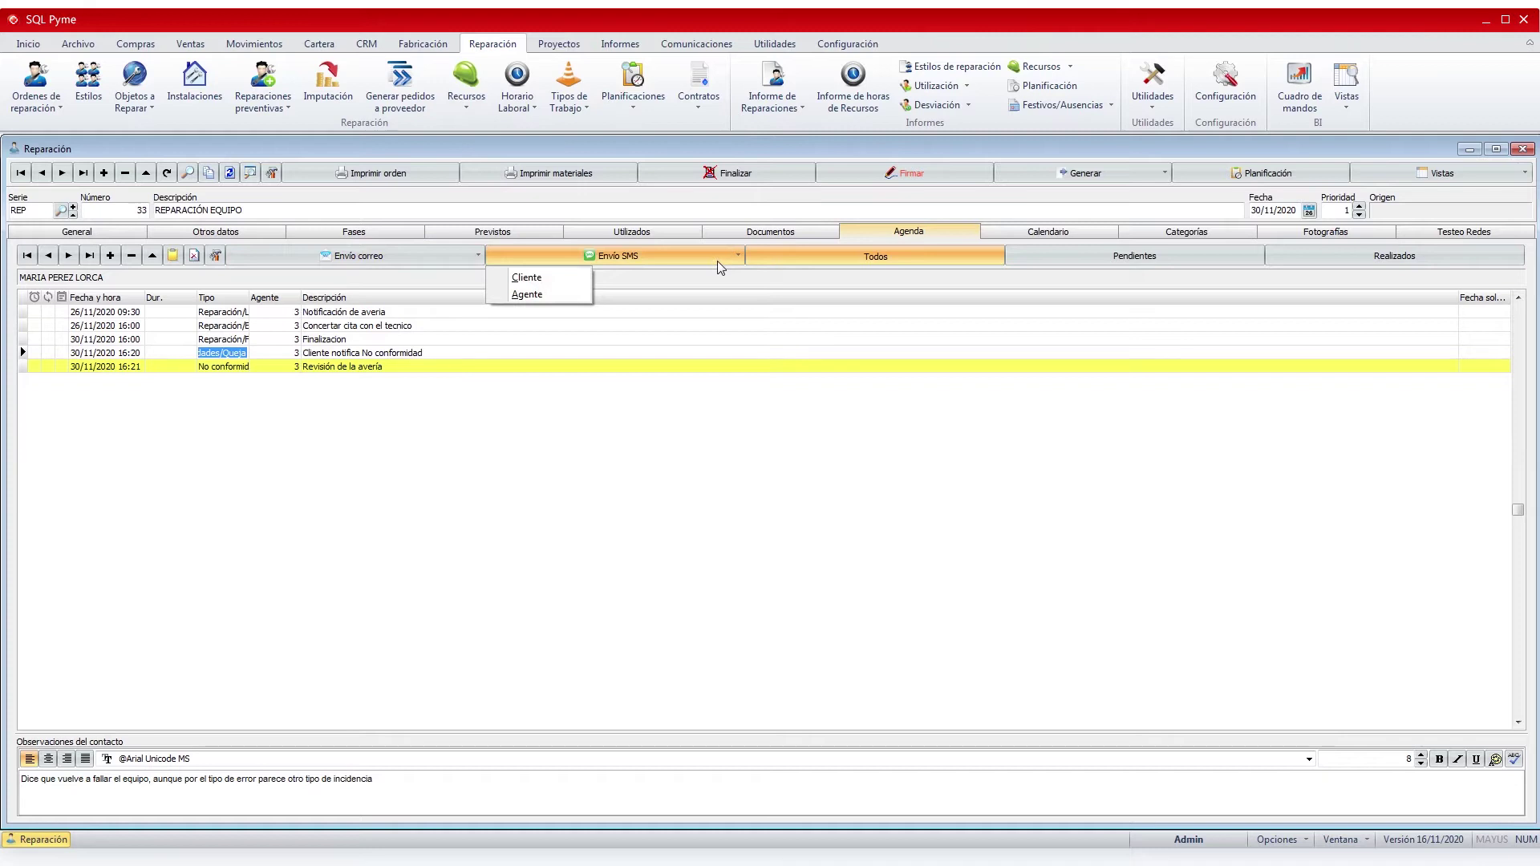
Look through the order's monthly calendar from November into December 2020
click(1047, 232)
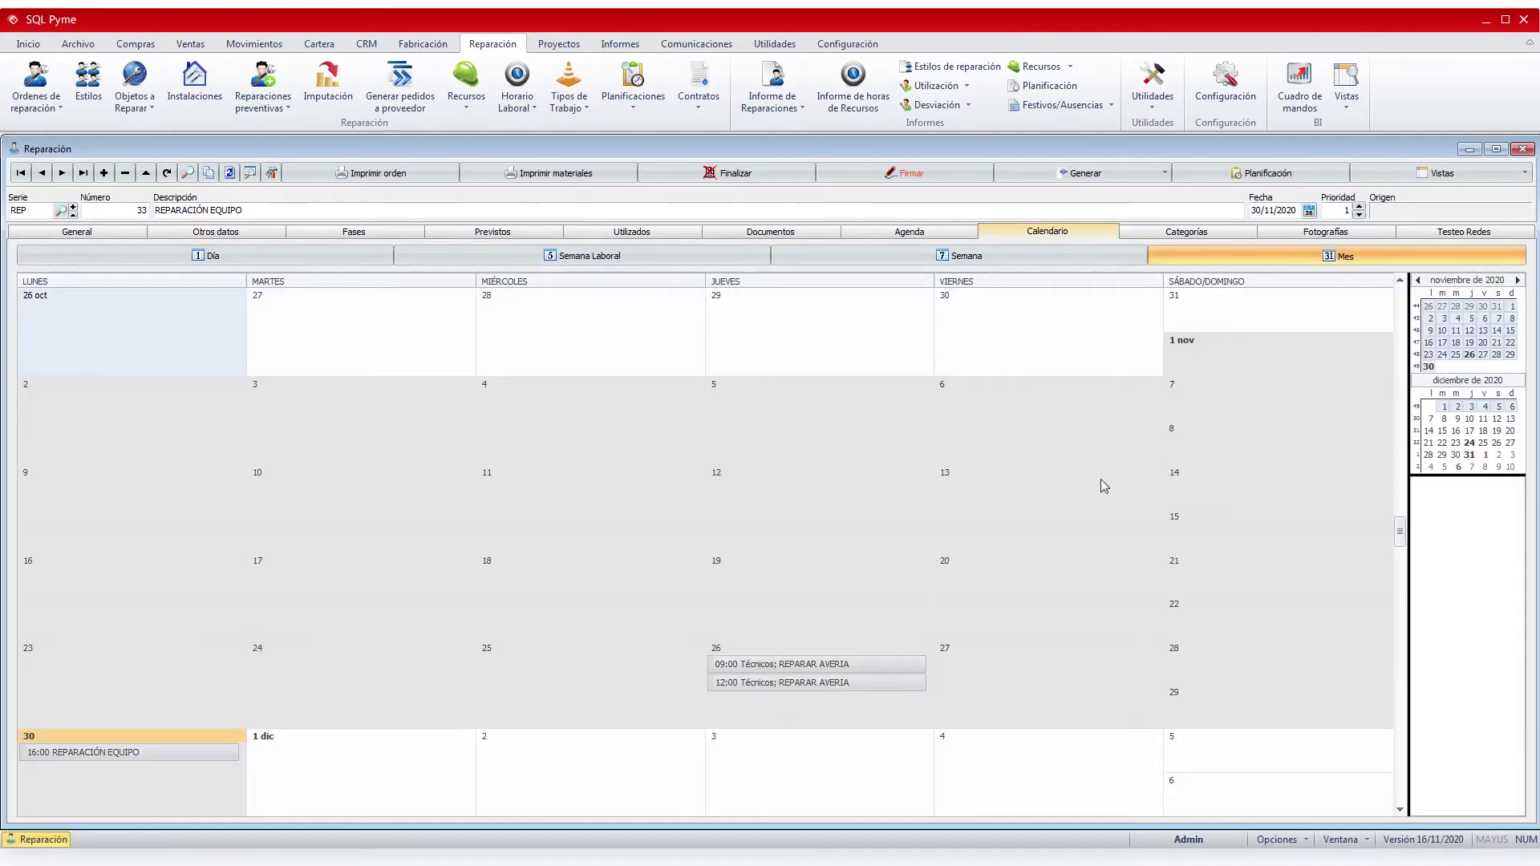
drag(1400, 531, 1408, 550)
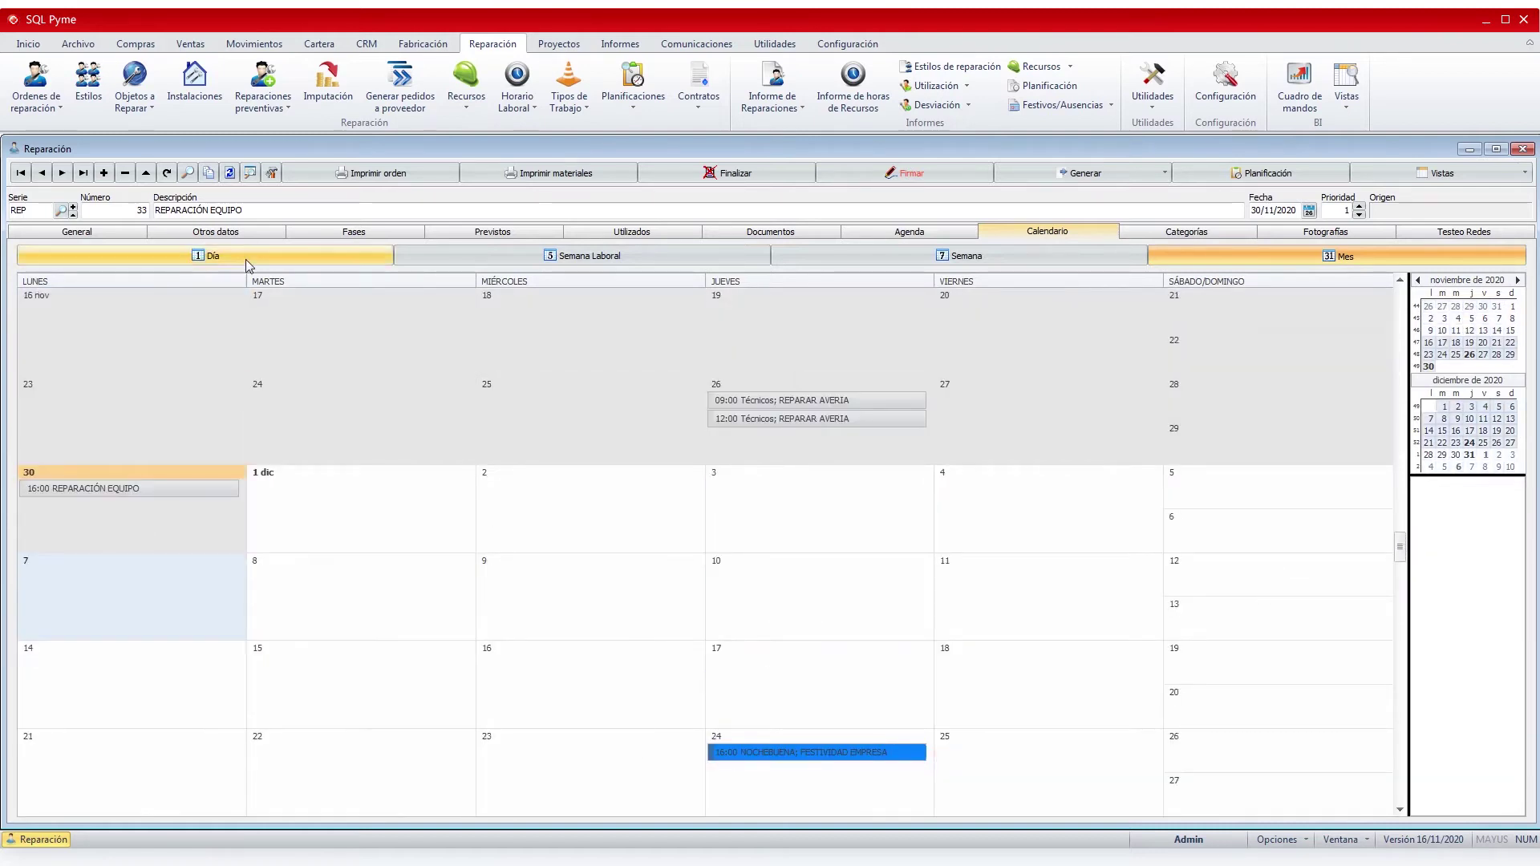
Expand the Reparaciones and Revisiones categories of the order, and view its attached photographs
click(1155, 238)
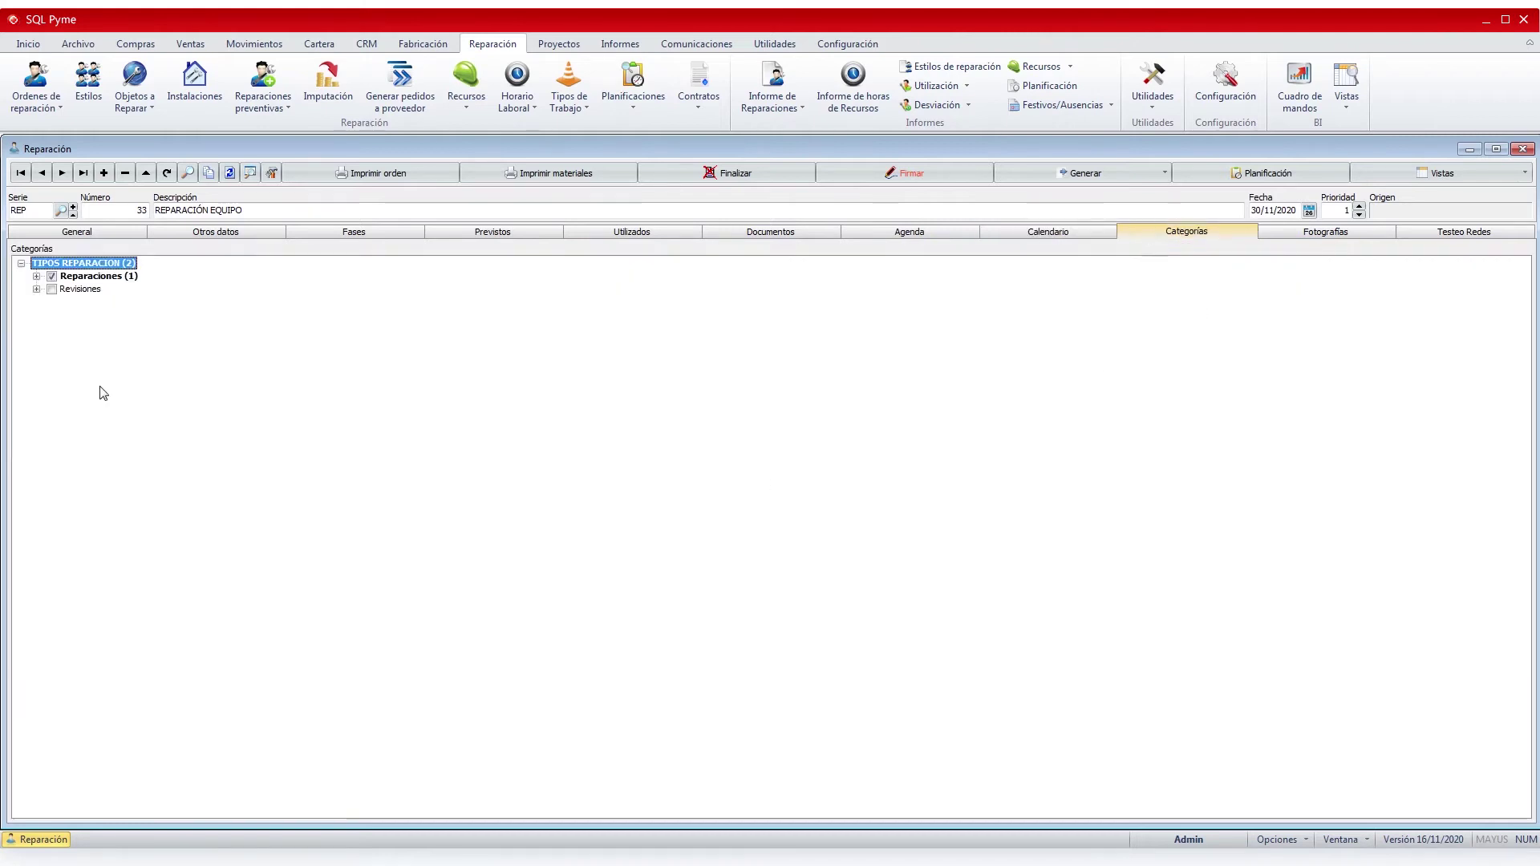
click(36, 276)
click(36, 314)
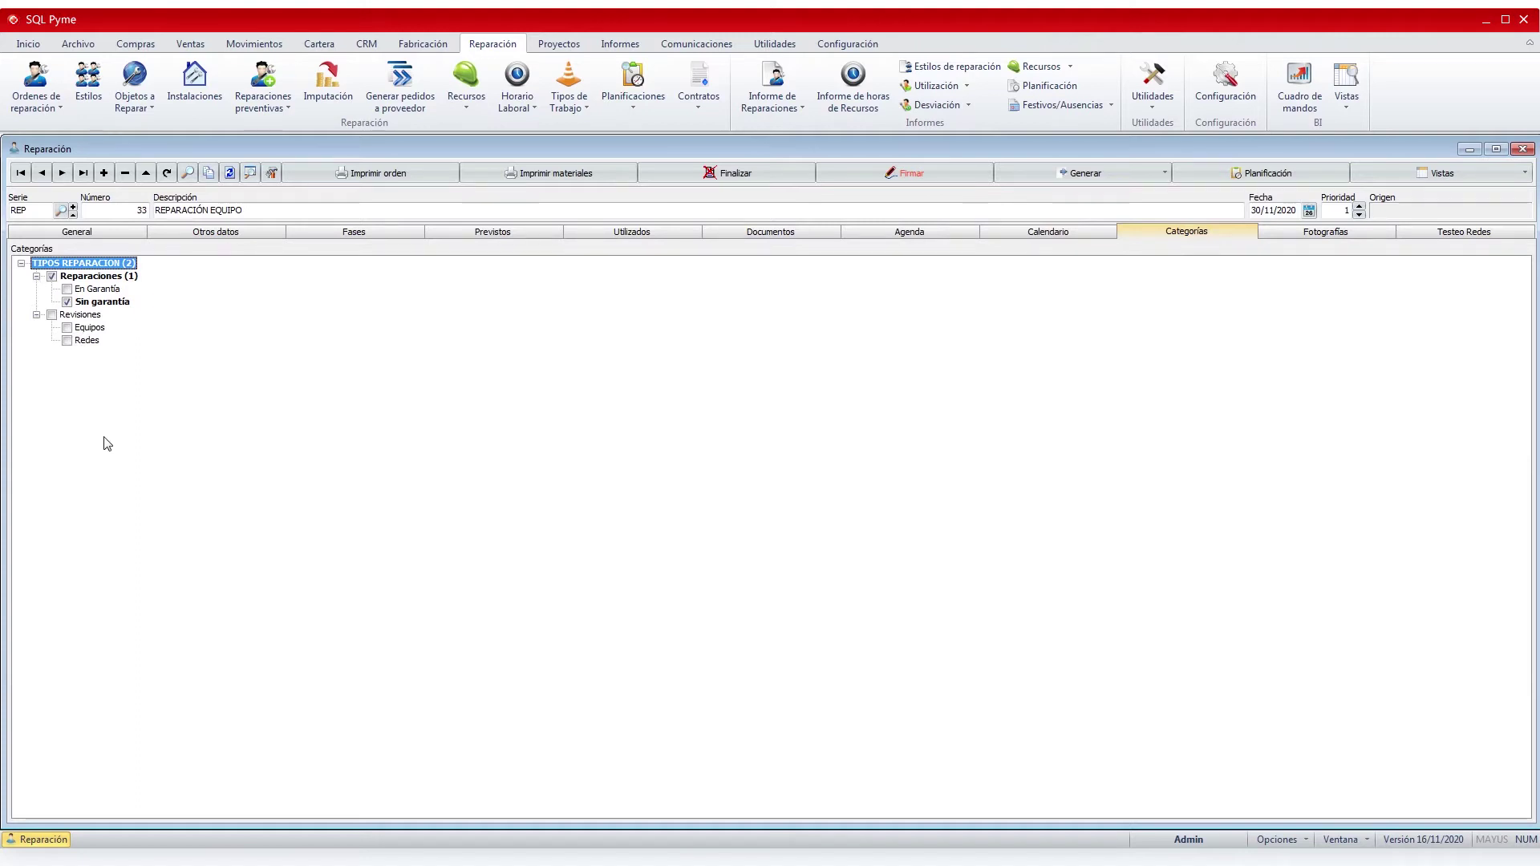
click(1316, 239)
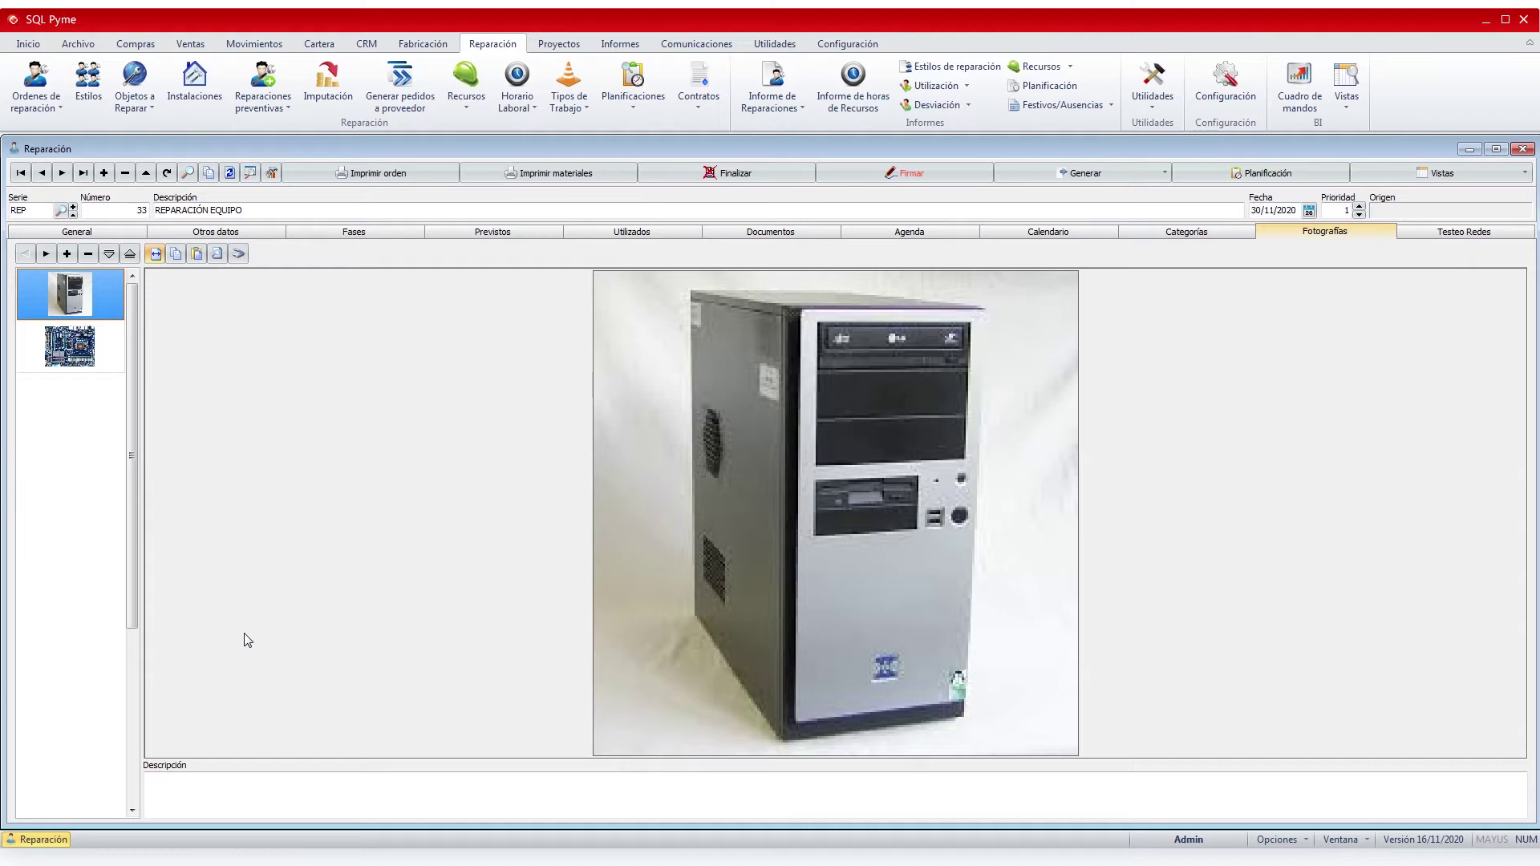
Open the record of repair object PC0001 from the order's general data, close the order, and move the record window higher
click(115, 232)
click(79, 321)
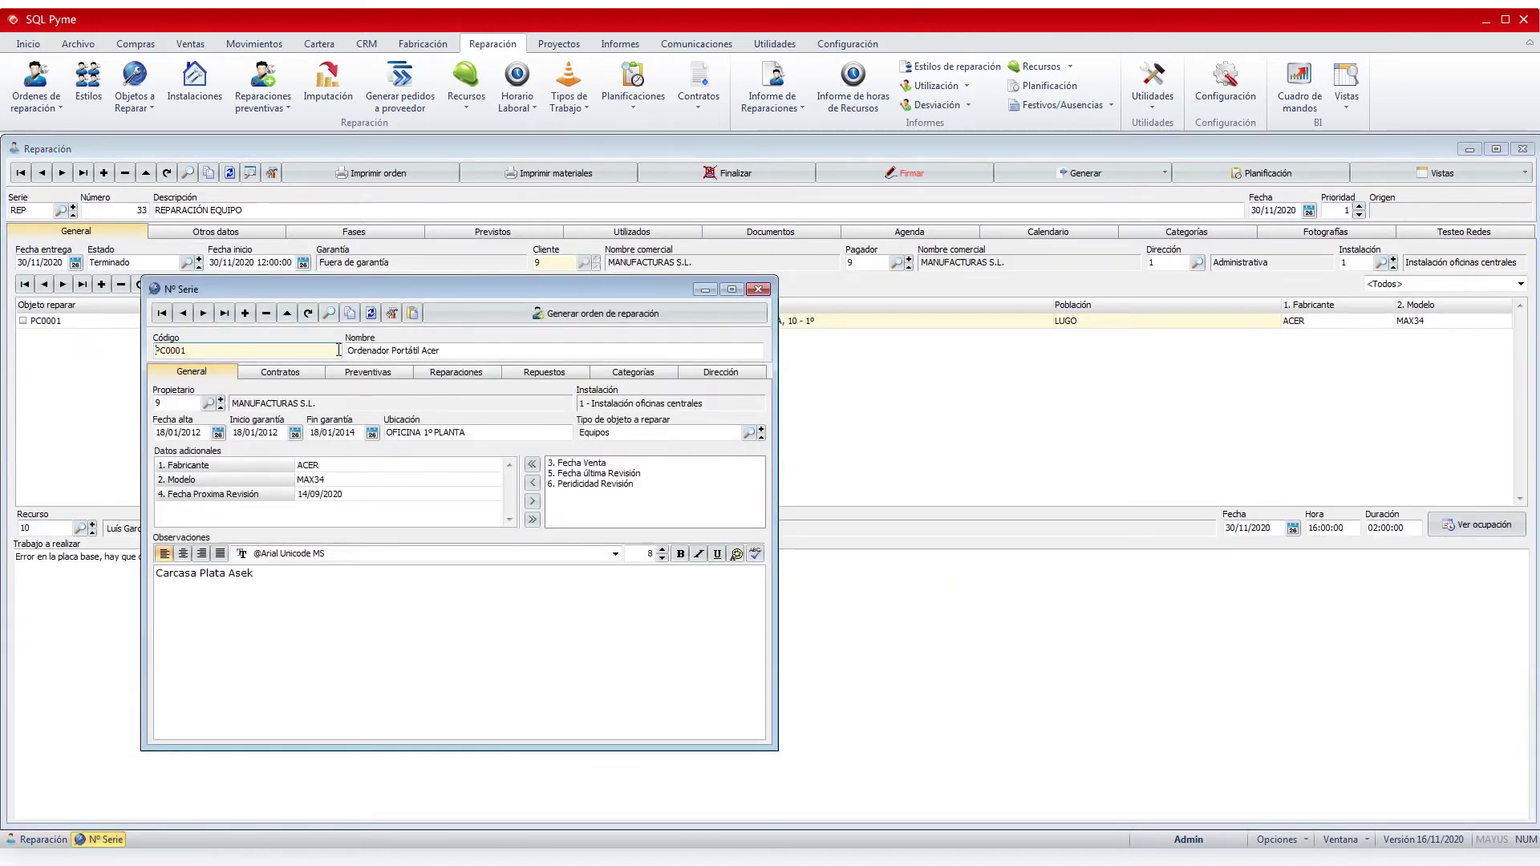
click(1522, 149)
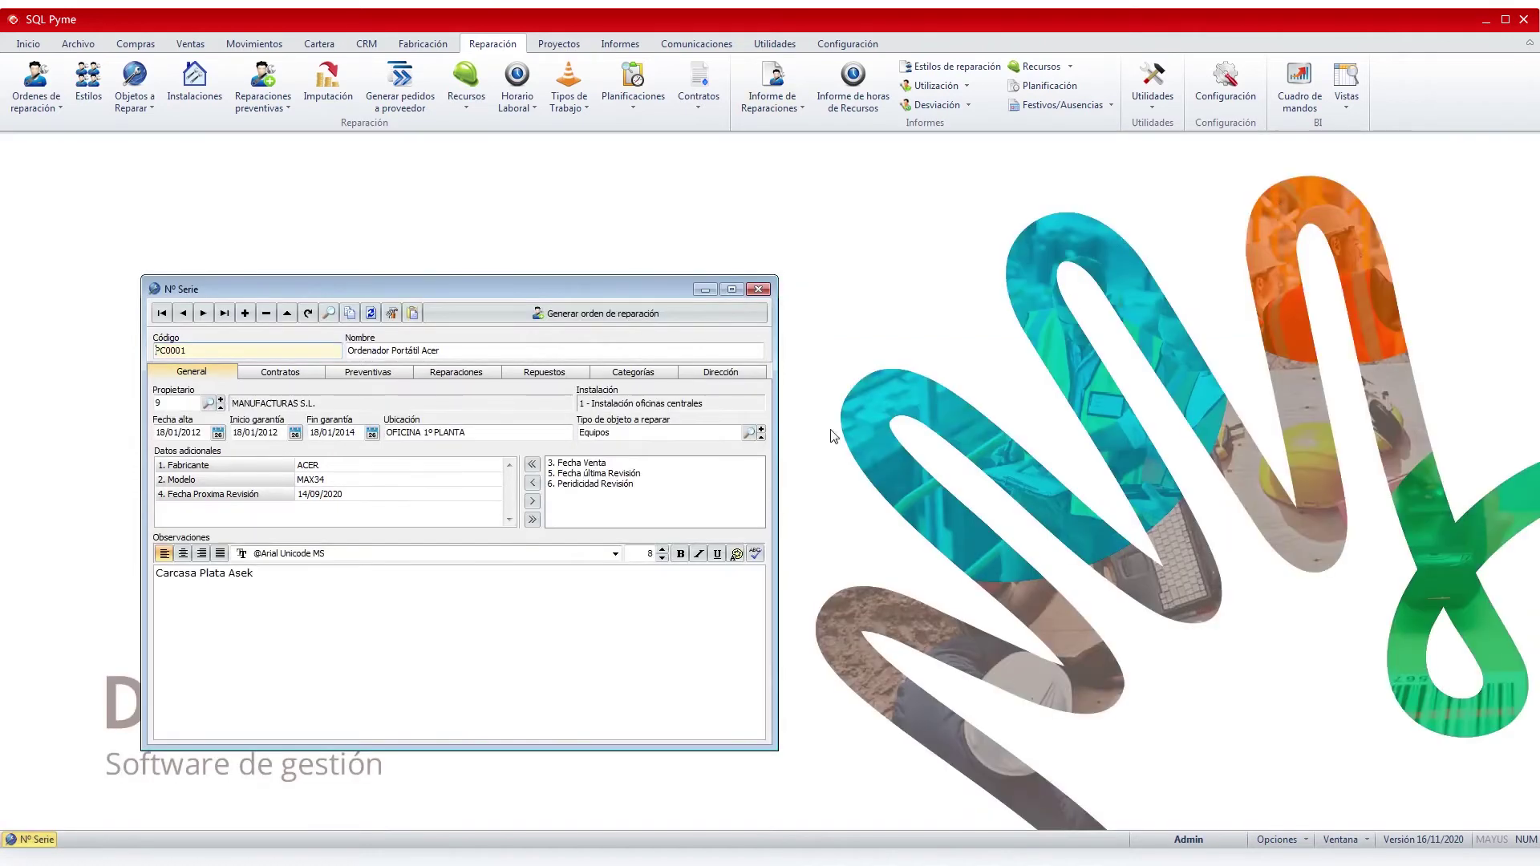
drag(662, 293, 654, 208)
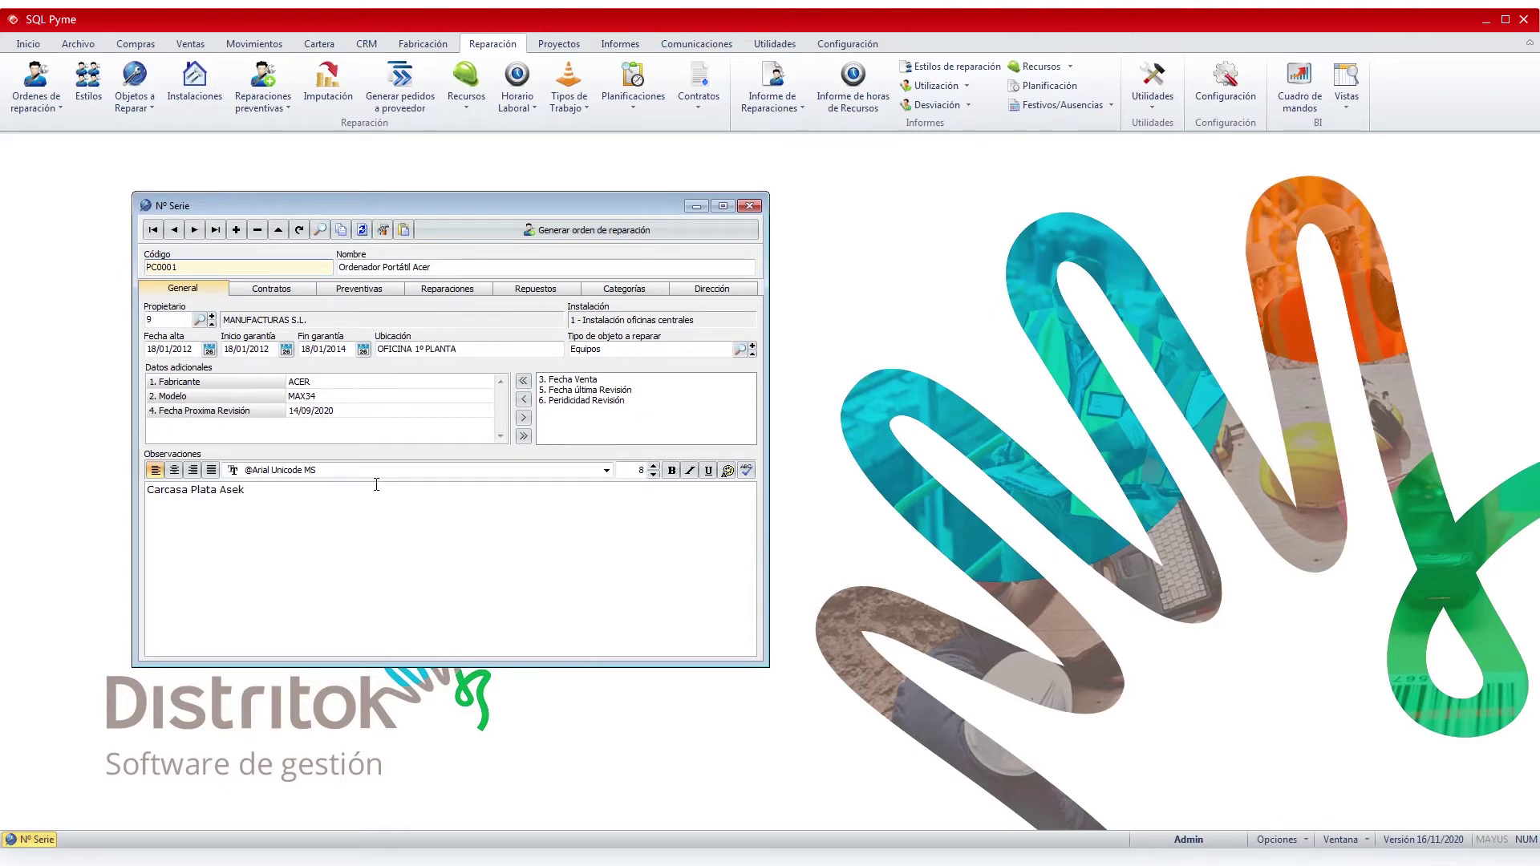
Review the owner and the warranty start and end date fields of object PC0001
click(149, 319)
key(Tab)
click(338, 346)
click(272, 349)
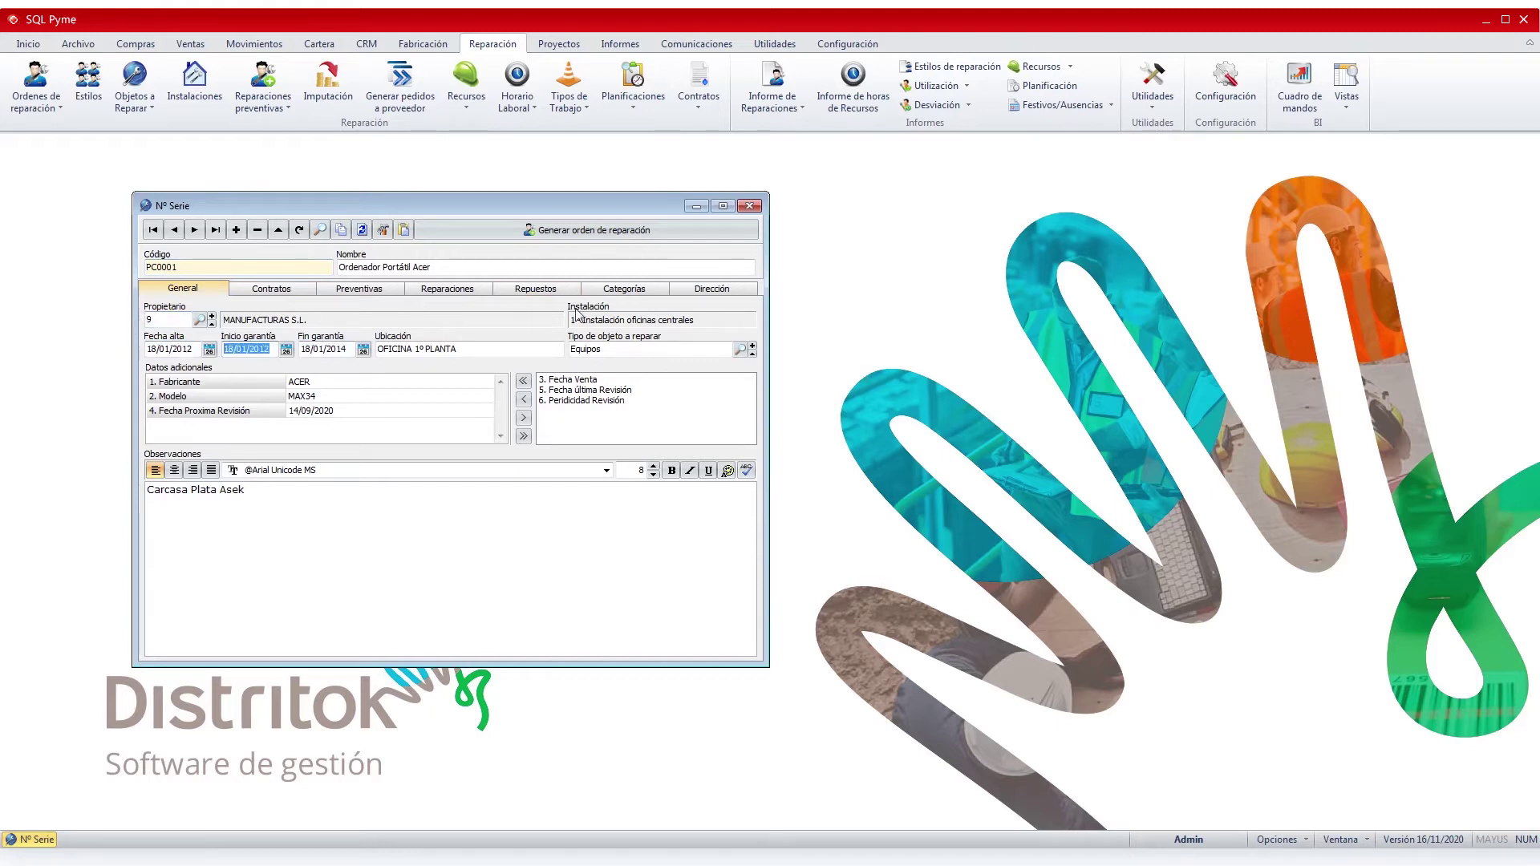
Examine the preventive reviews and their periodicity for the Equipos and Redes object types, and close the object types window
click(739, 350)
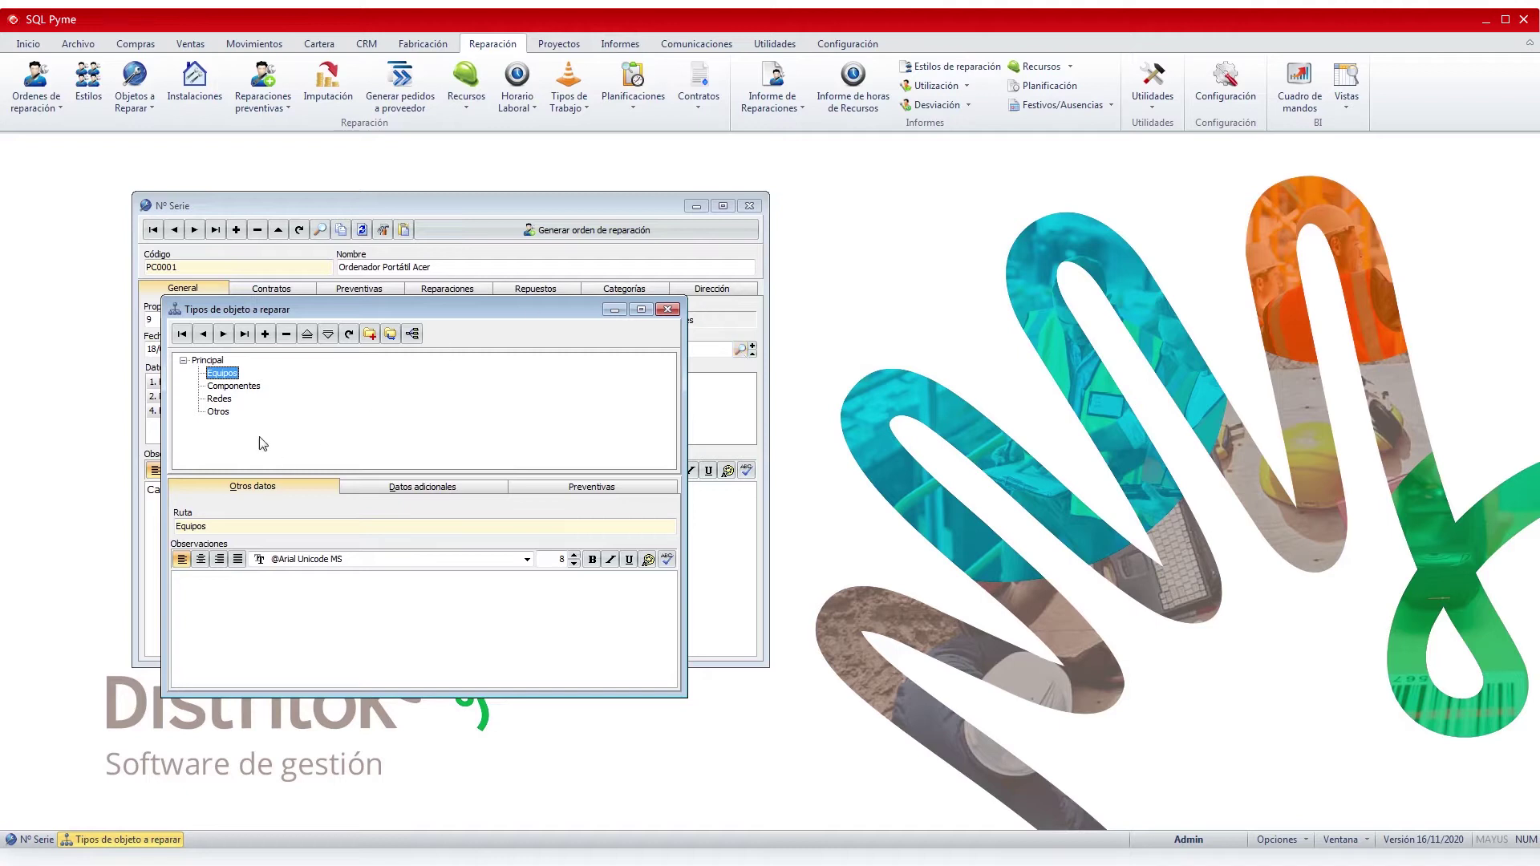
click(604, 501)
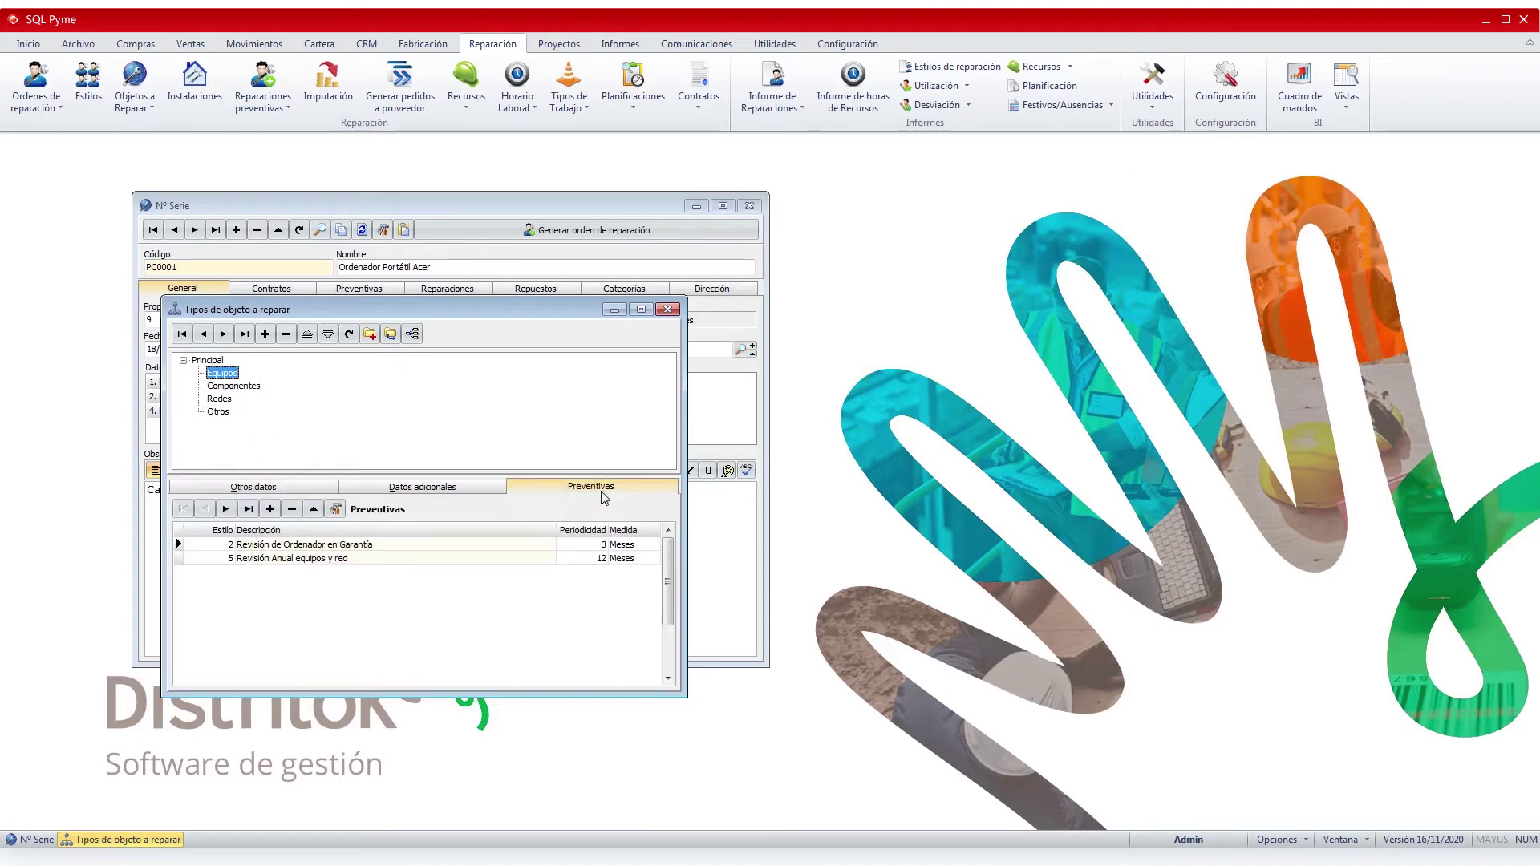
click(324, 548)
click(600, 546)
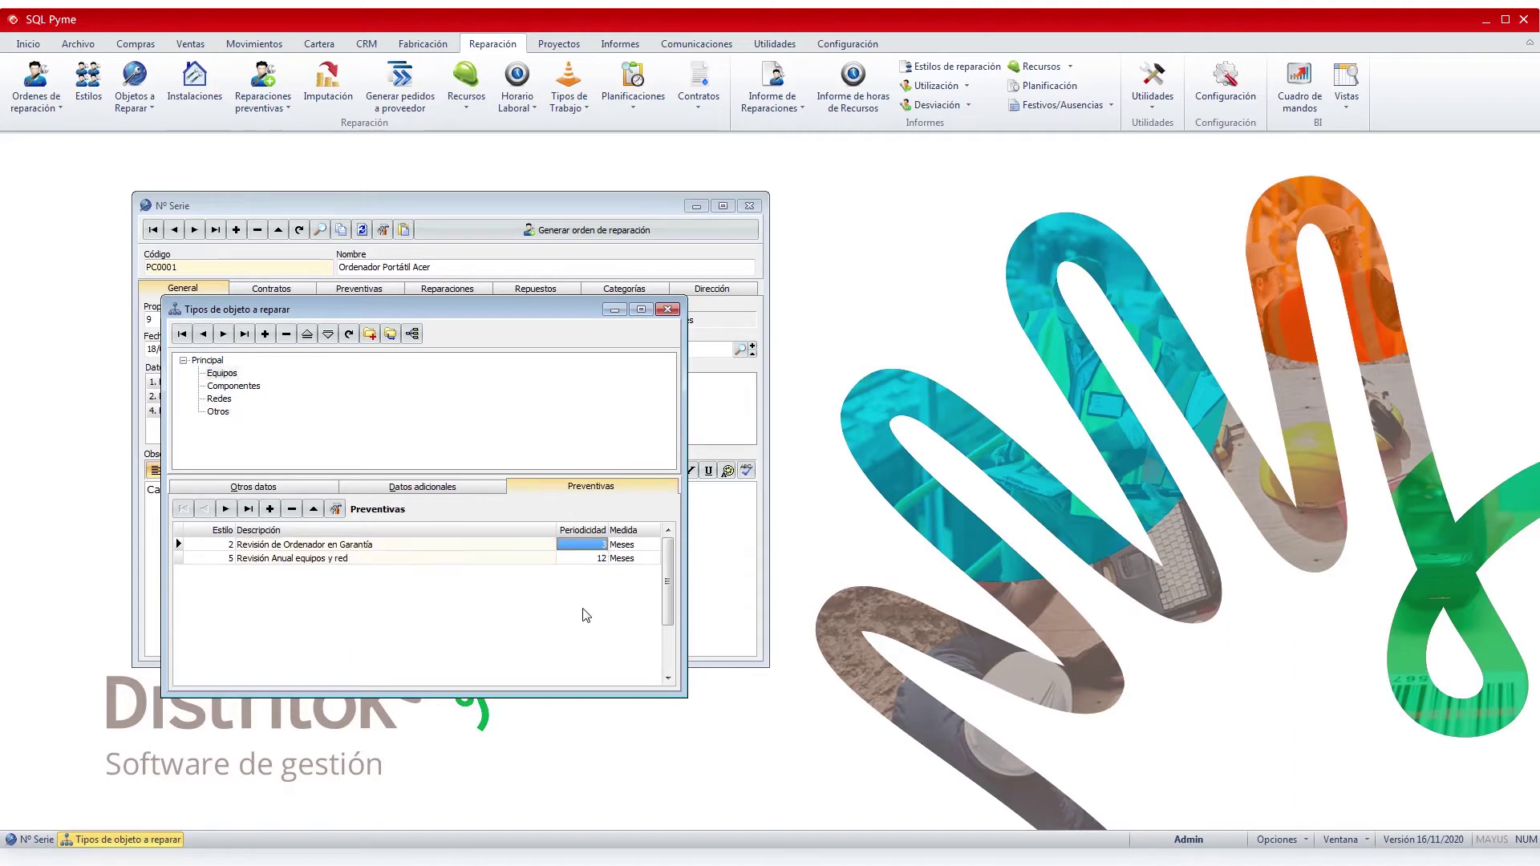
click(595, 562)
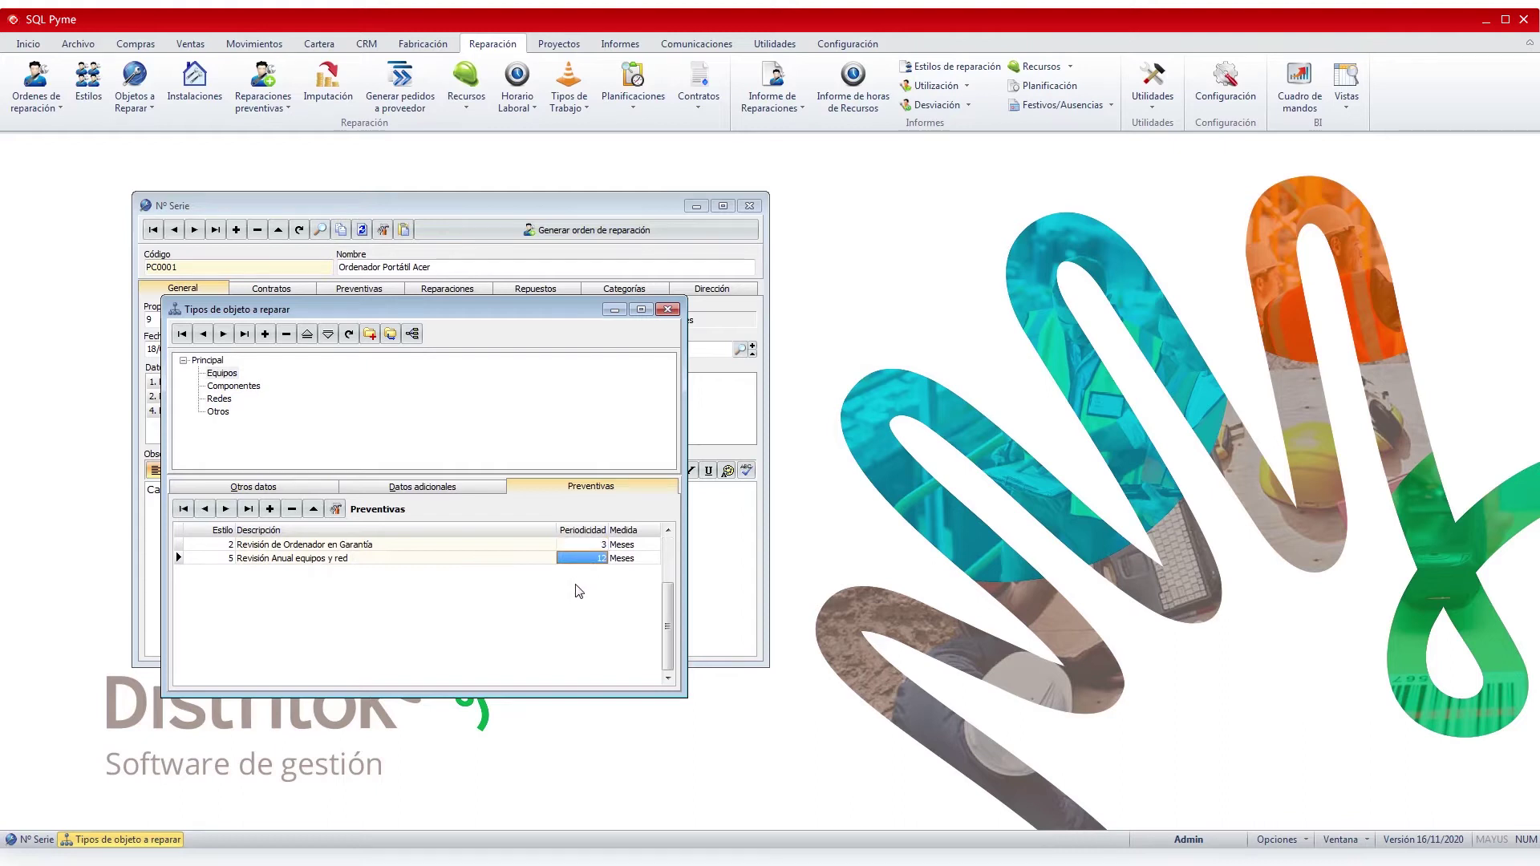
click(219, 399)
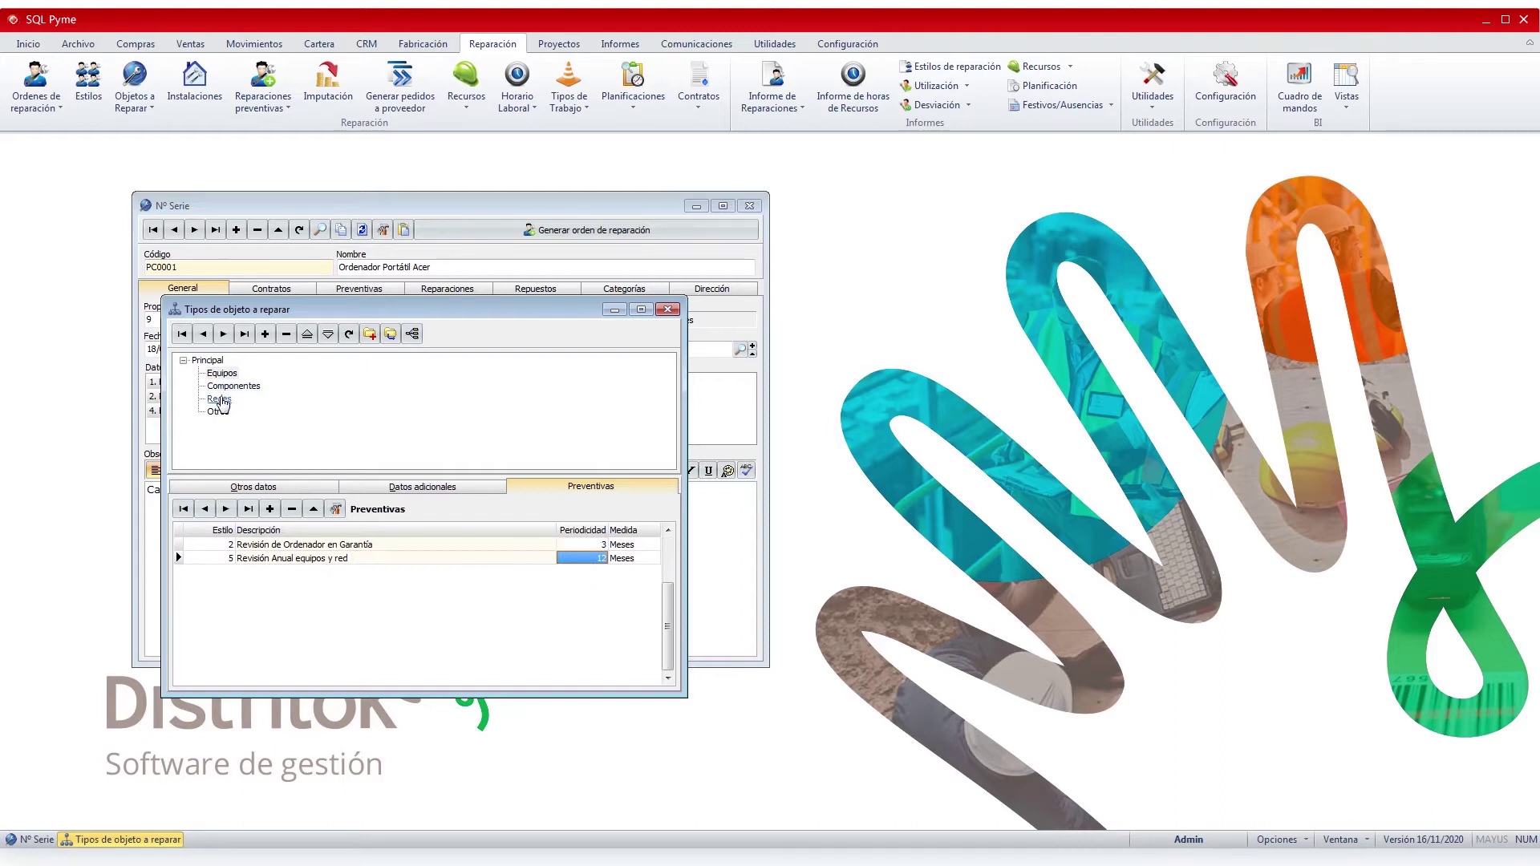
click(605, 561)
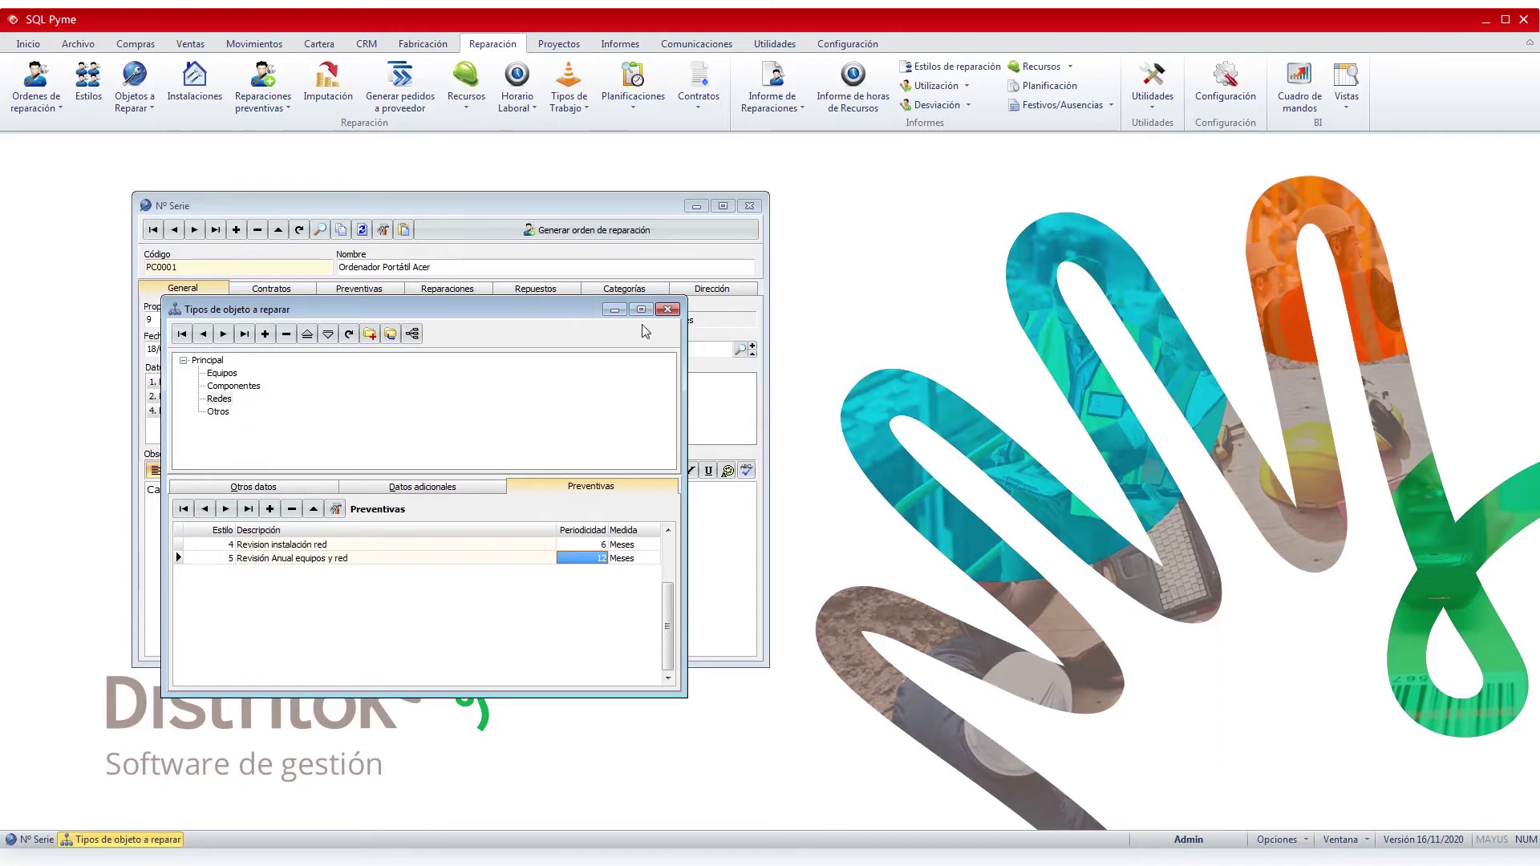
click(668, 310)
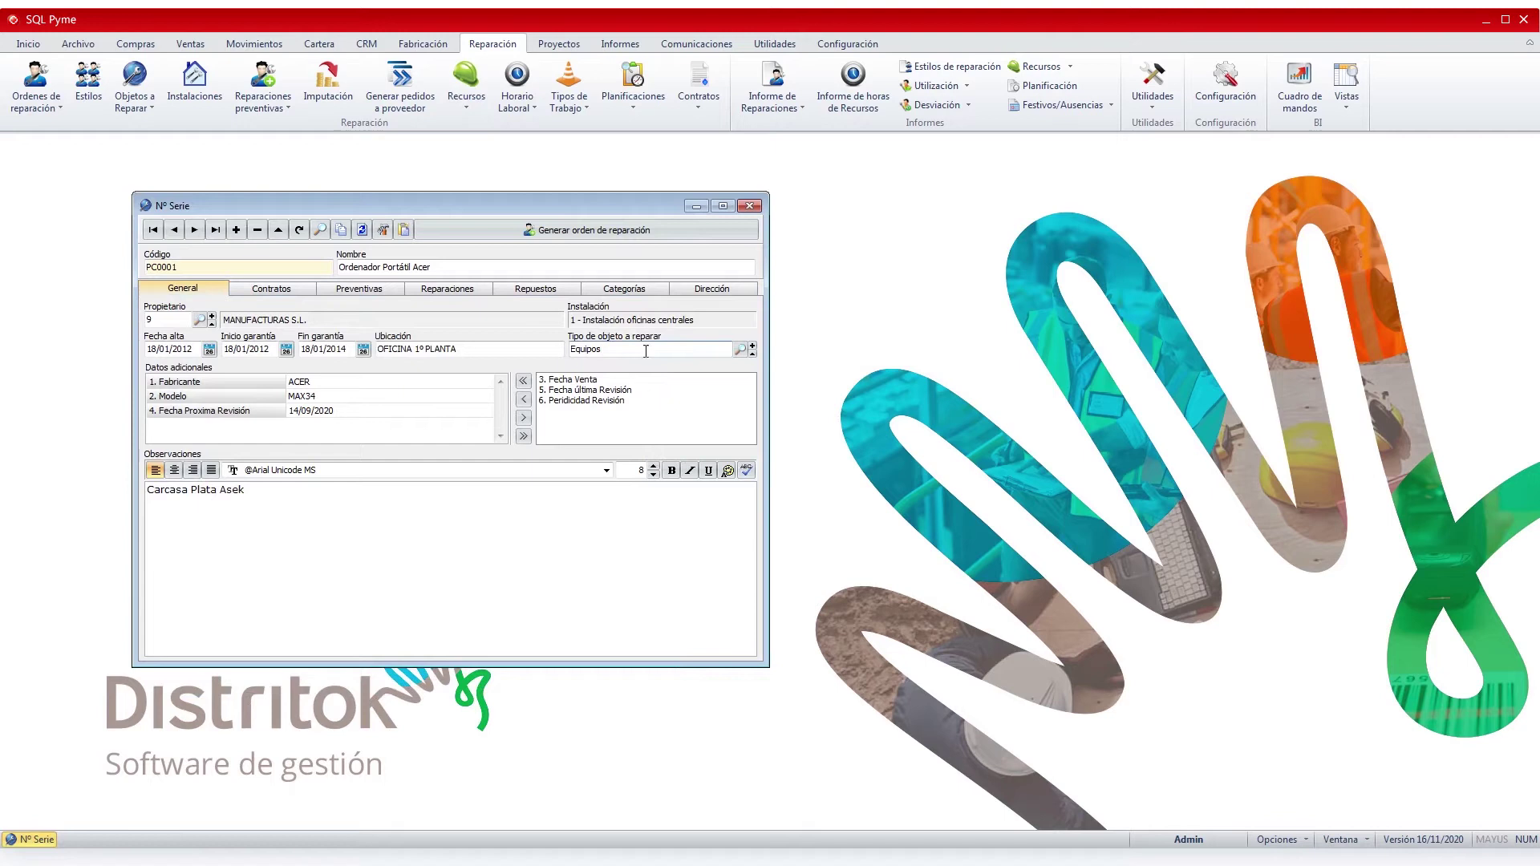
Review the preventive maintenance of object PC0001, including periodicity, last review and last repair, and show its contracts
click(380, 297)
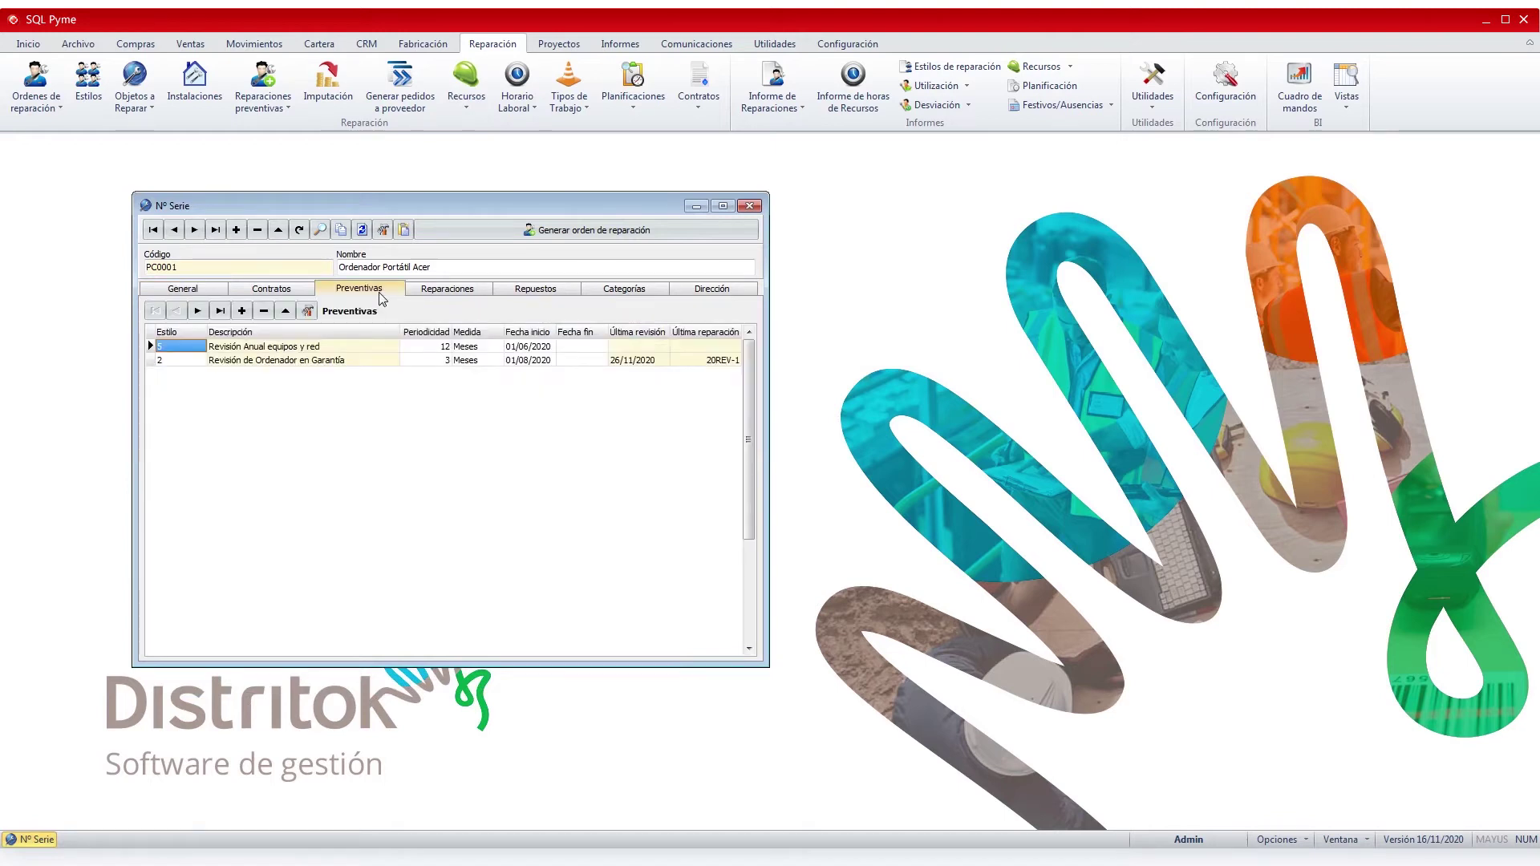
click(437, 362)
click(438, 346)
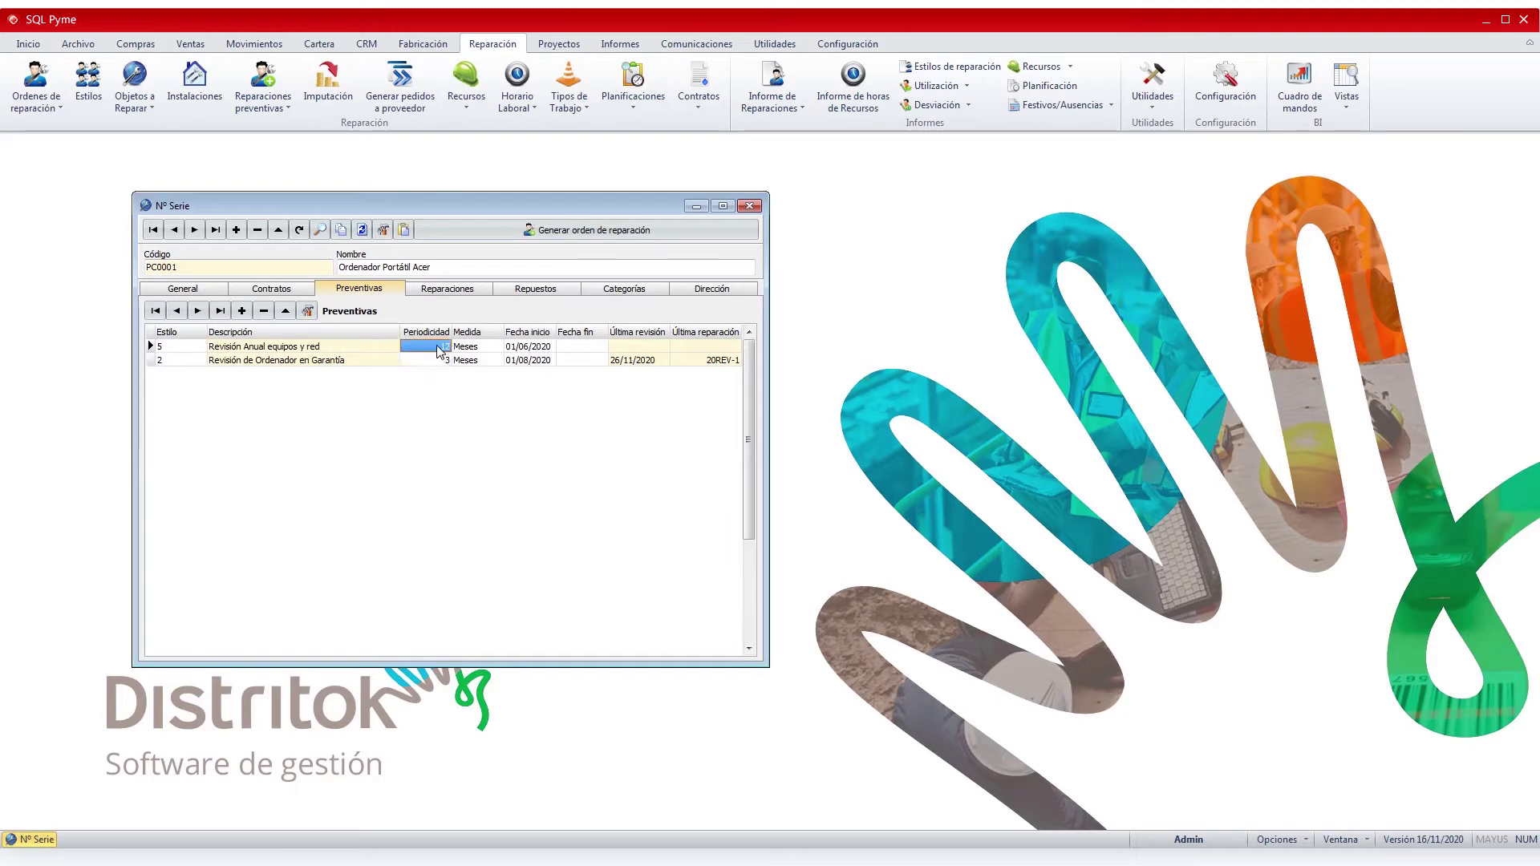
click(657, 361)
click(709, 363)
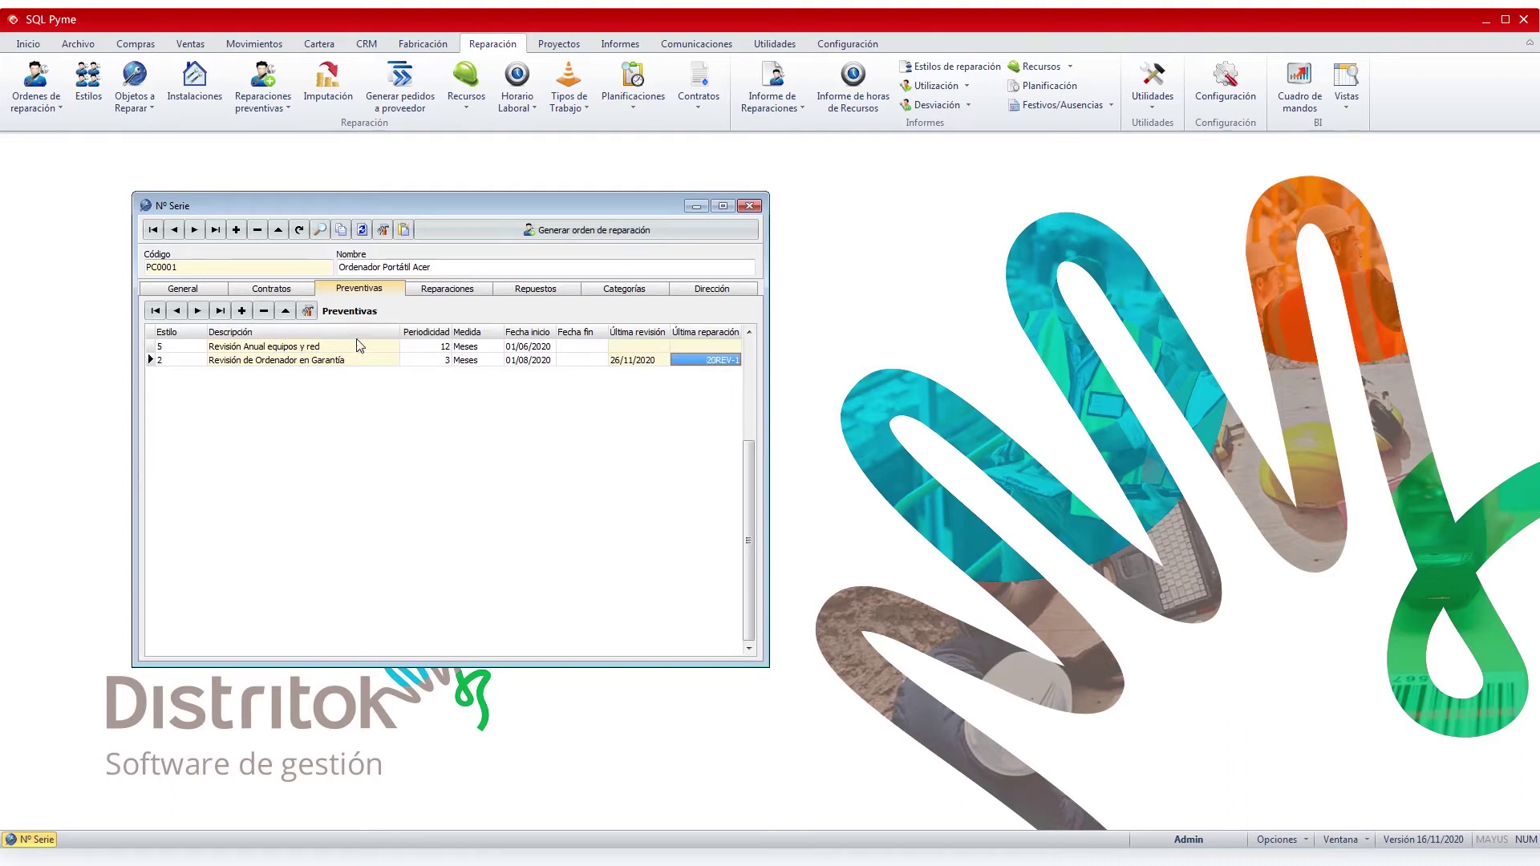
click(305, 296)
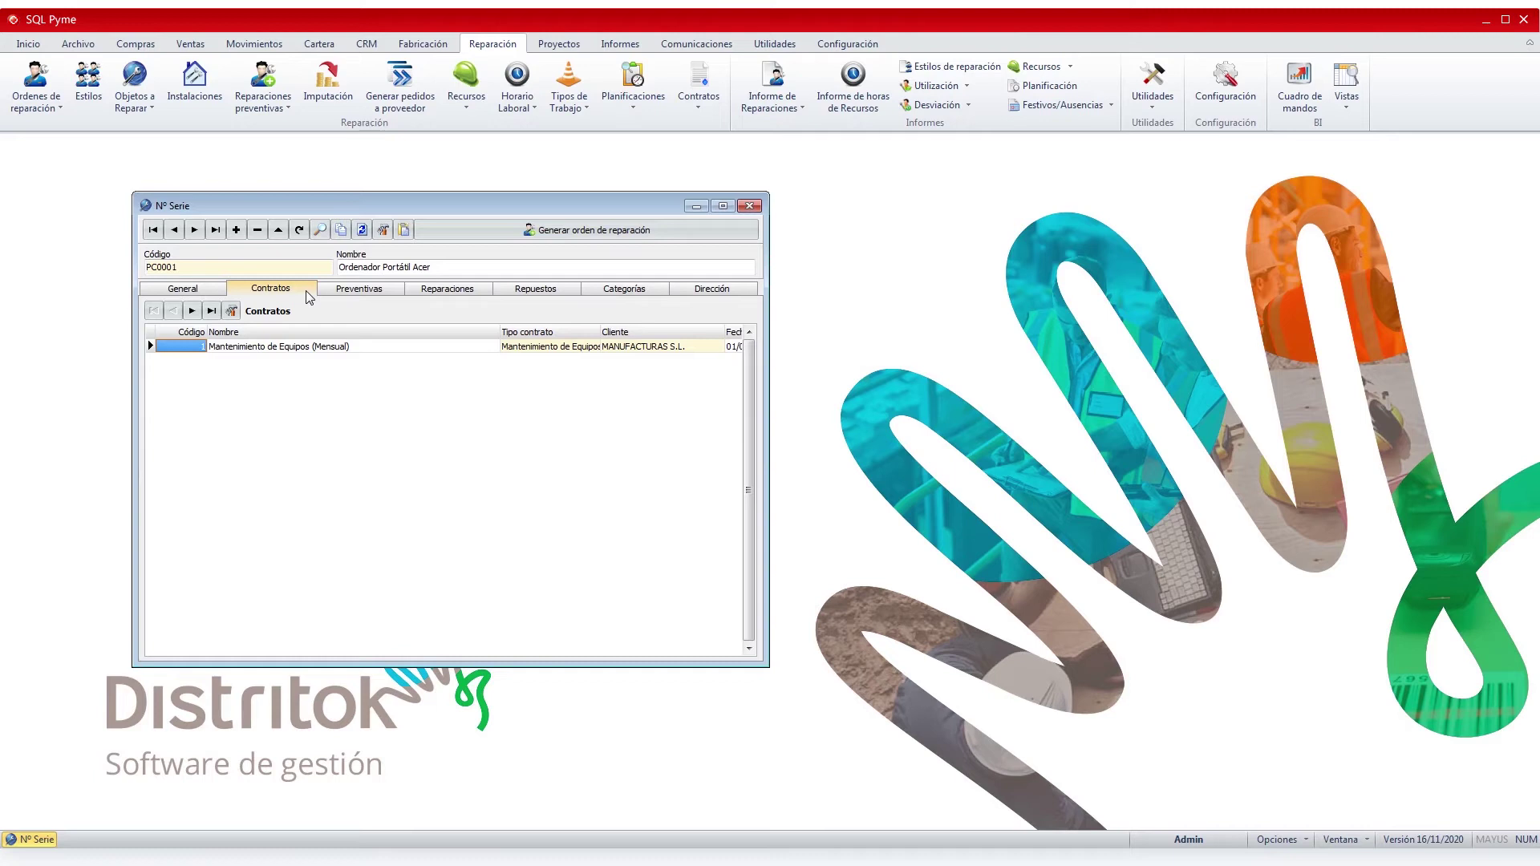
Show the object's repair history and look through the first repair's quote and Albarán, including the MANO OBRA and VGA lines
click(471, 291)
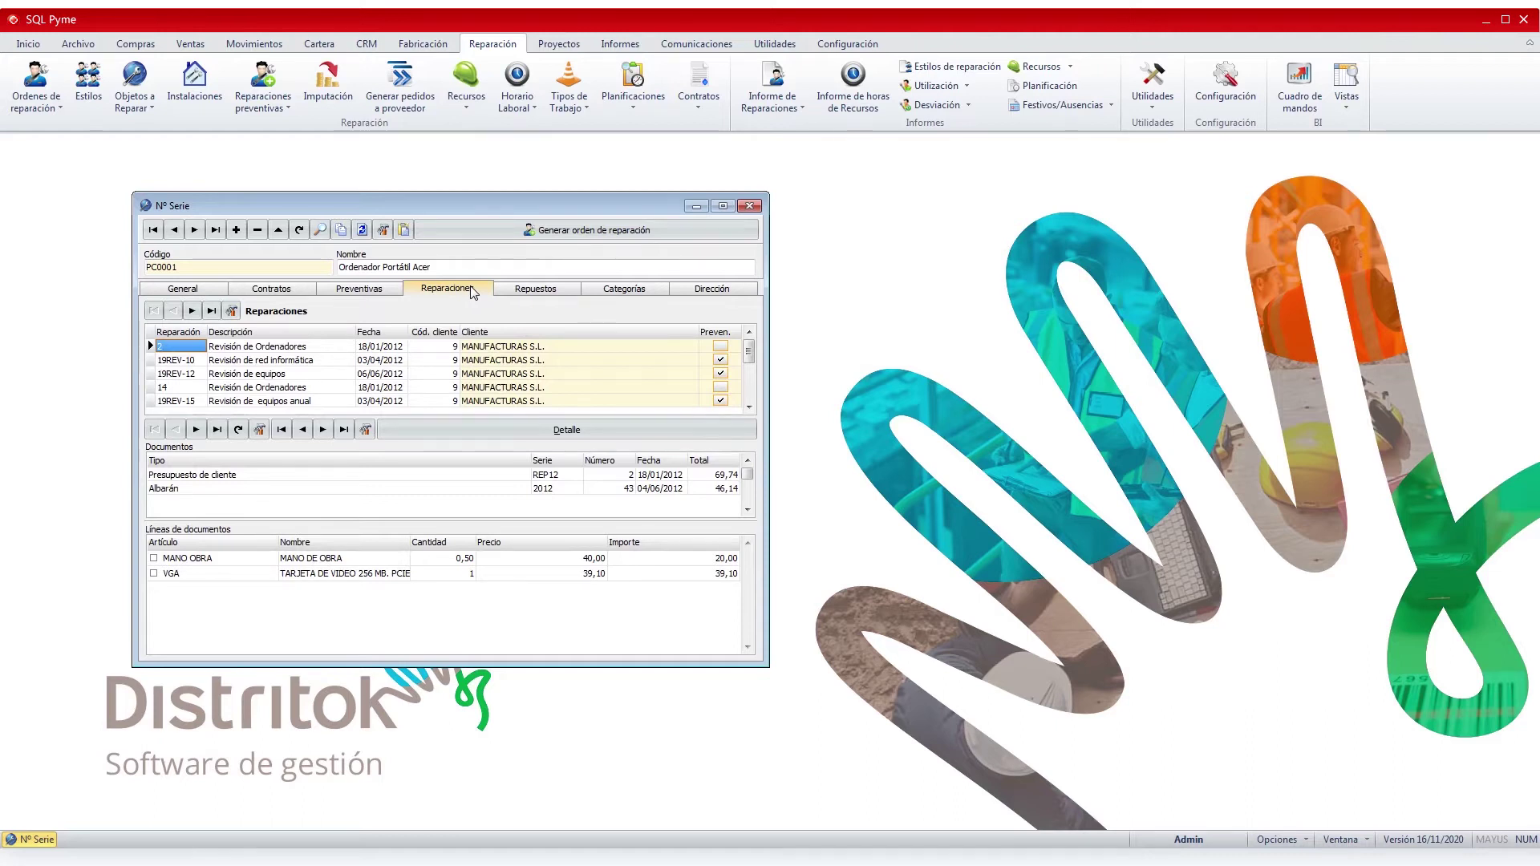
click(264, 474)
click(265, 488)
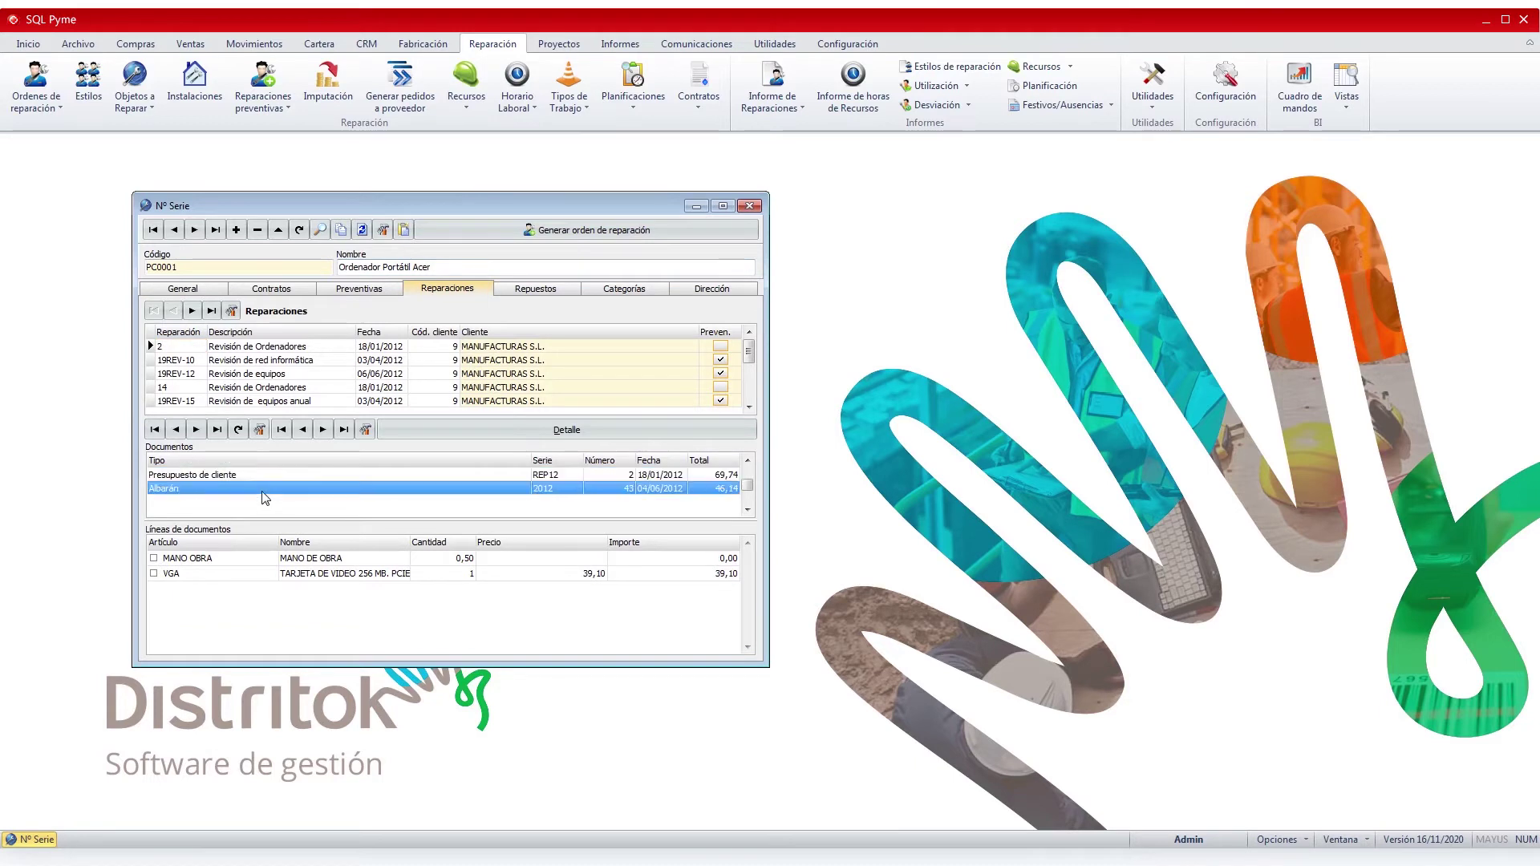
click(220, 560)
click(215, 574)
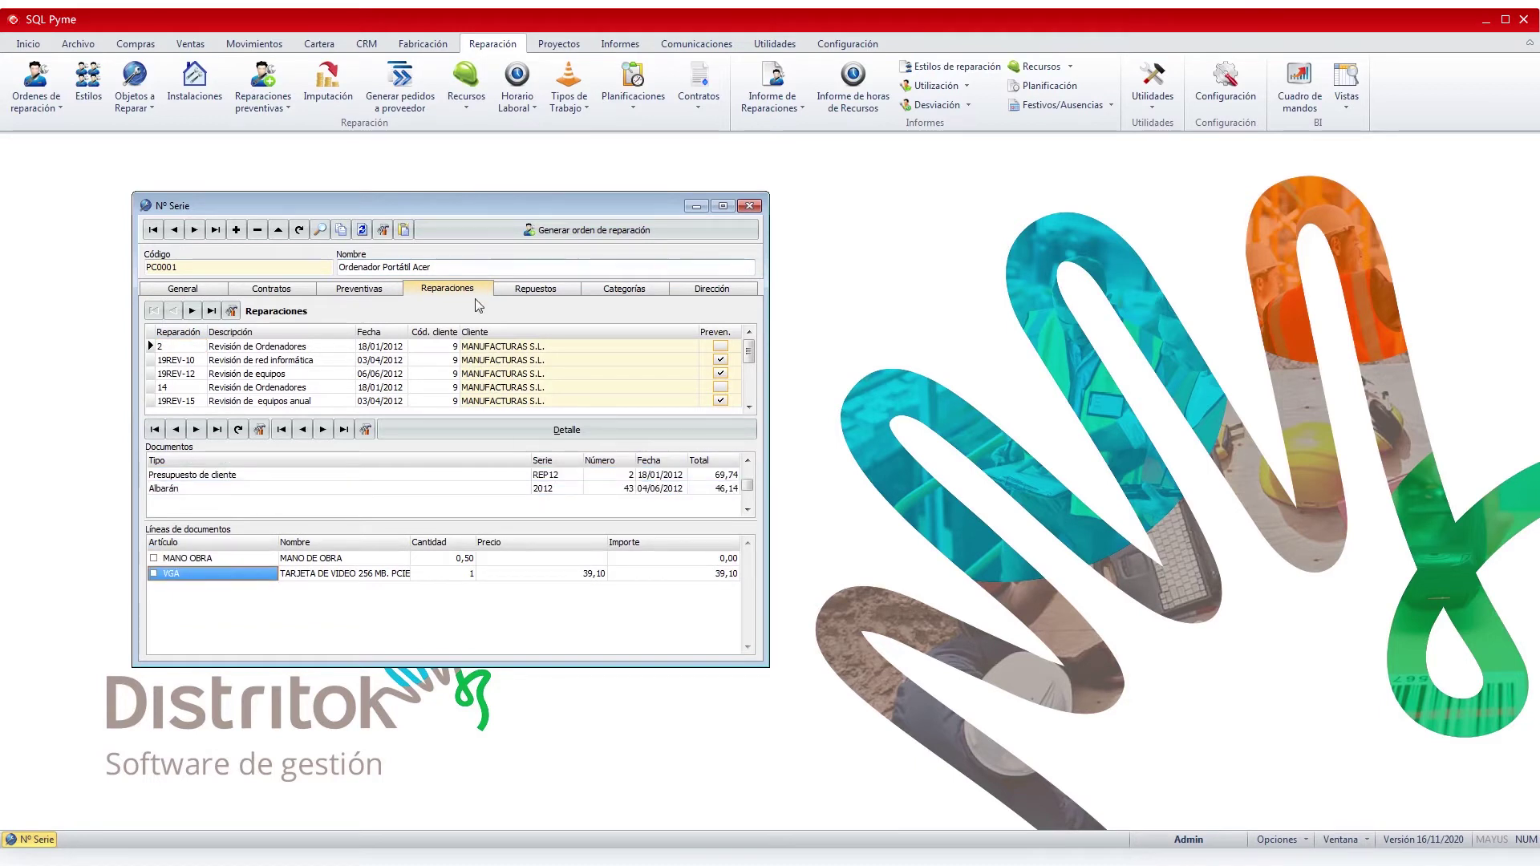
Review the spare parts, categories and address of object PC0001, and return to its general data and location field
click(536, 290)
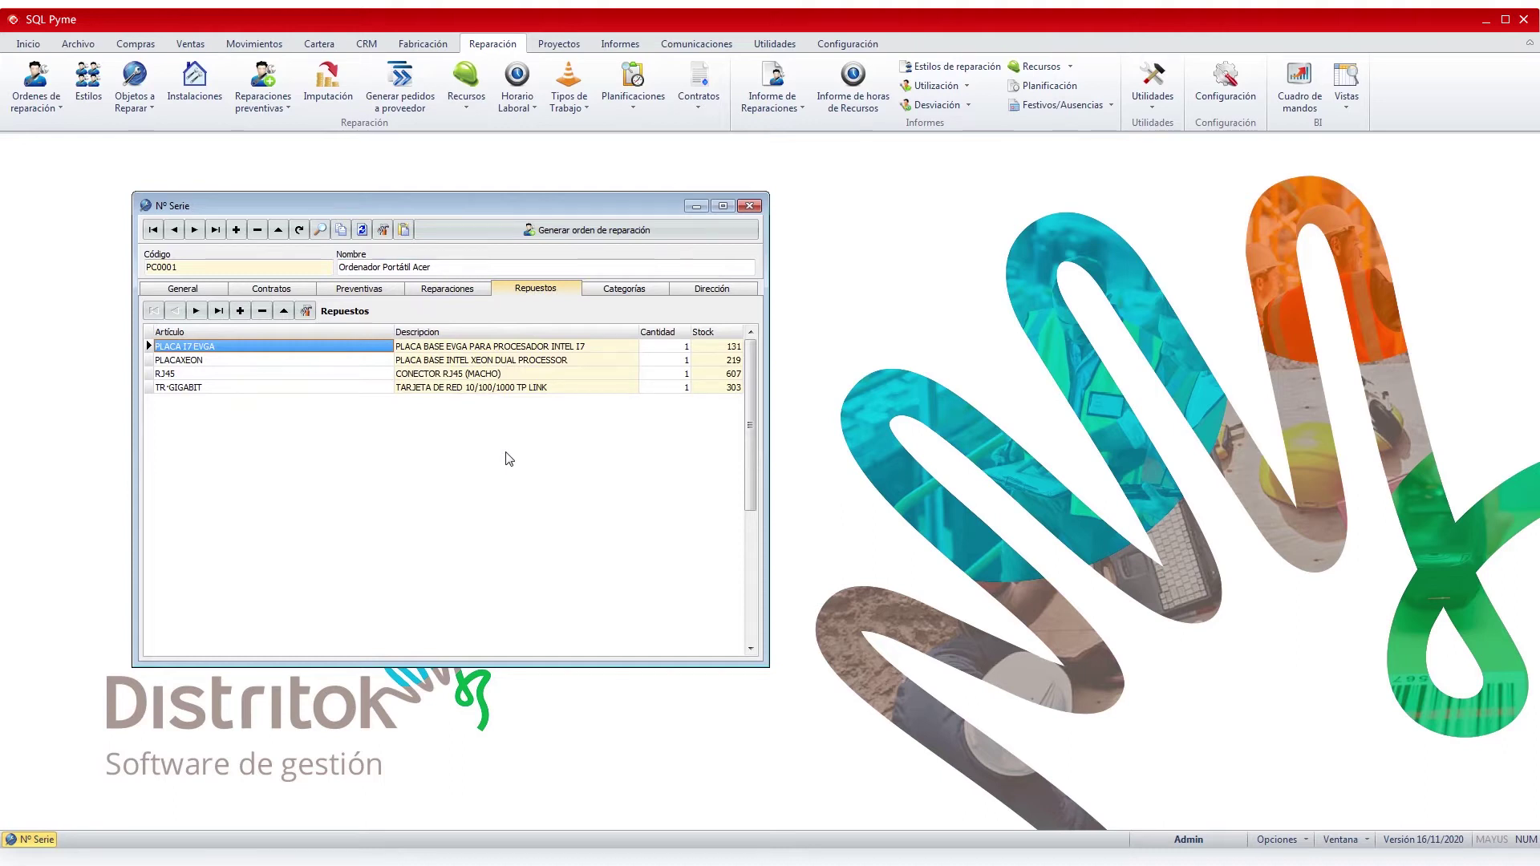
click(643, 291)
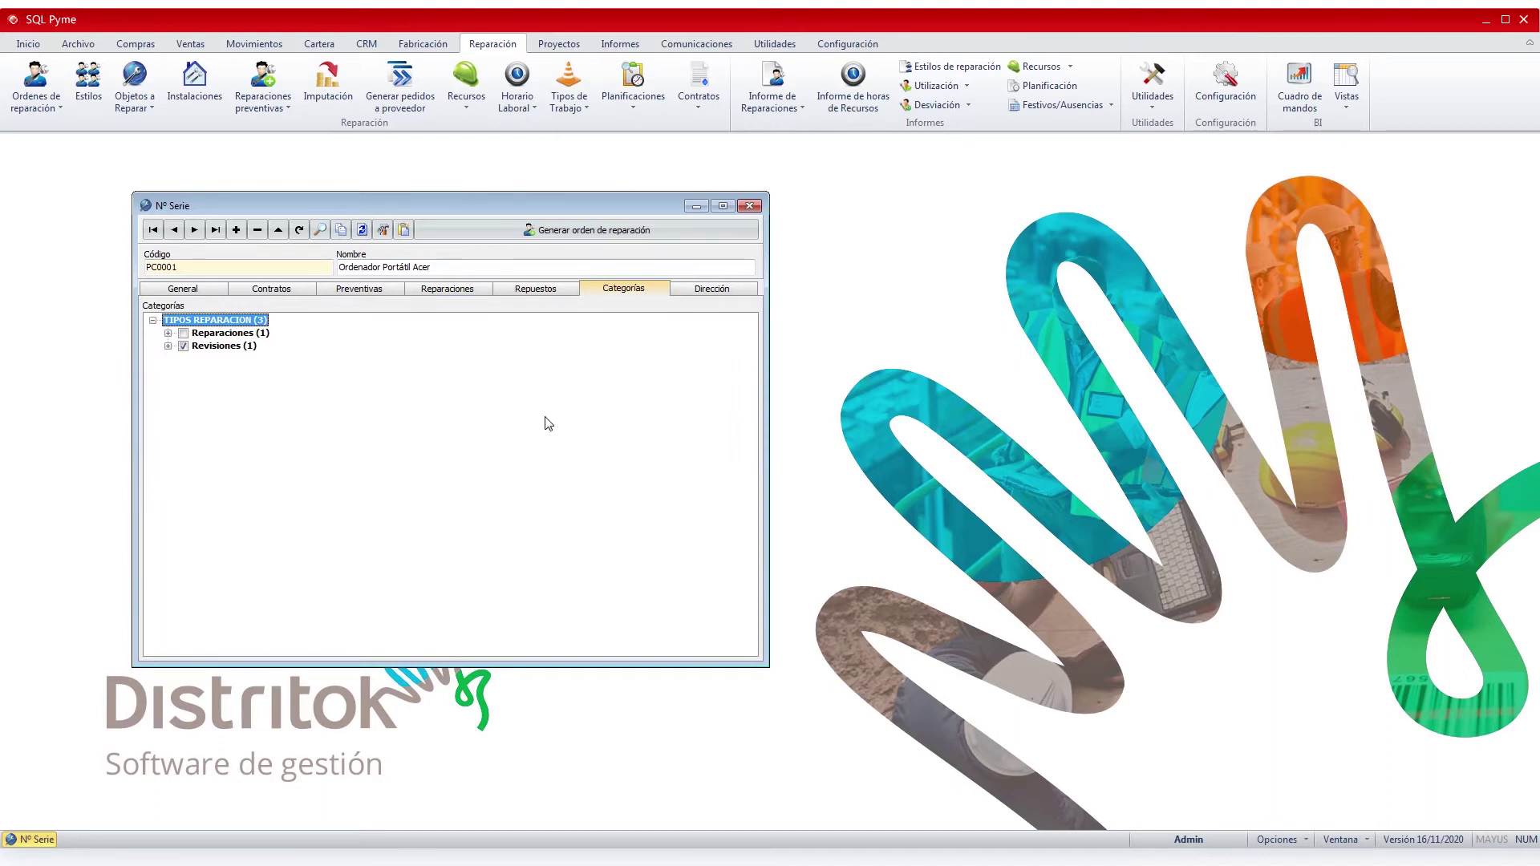
click(711, 288)
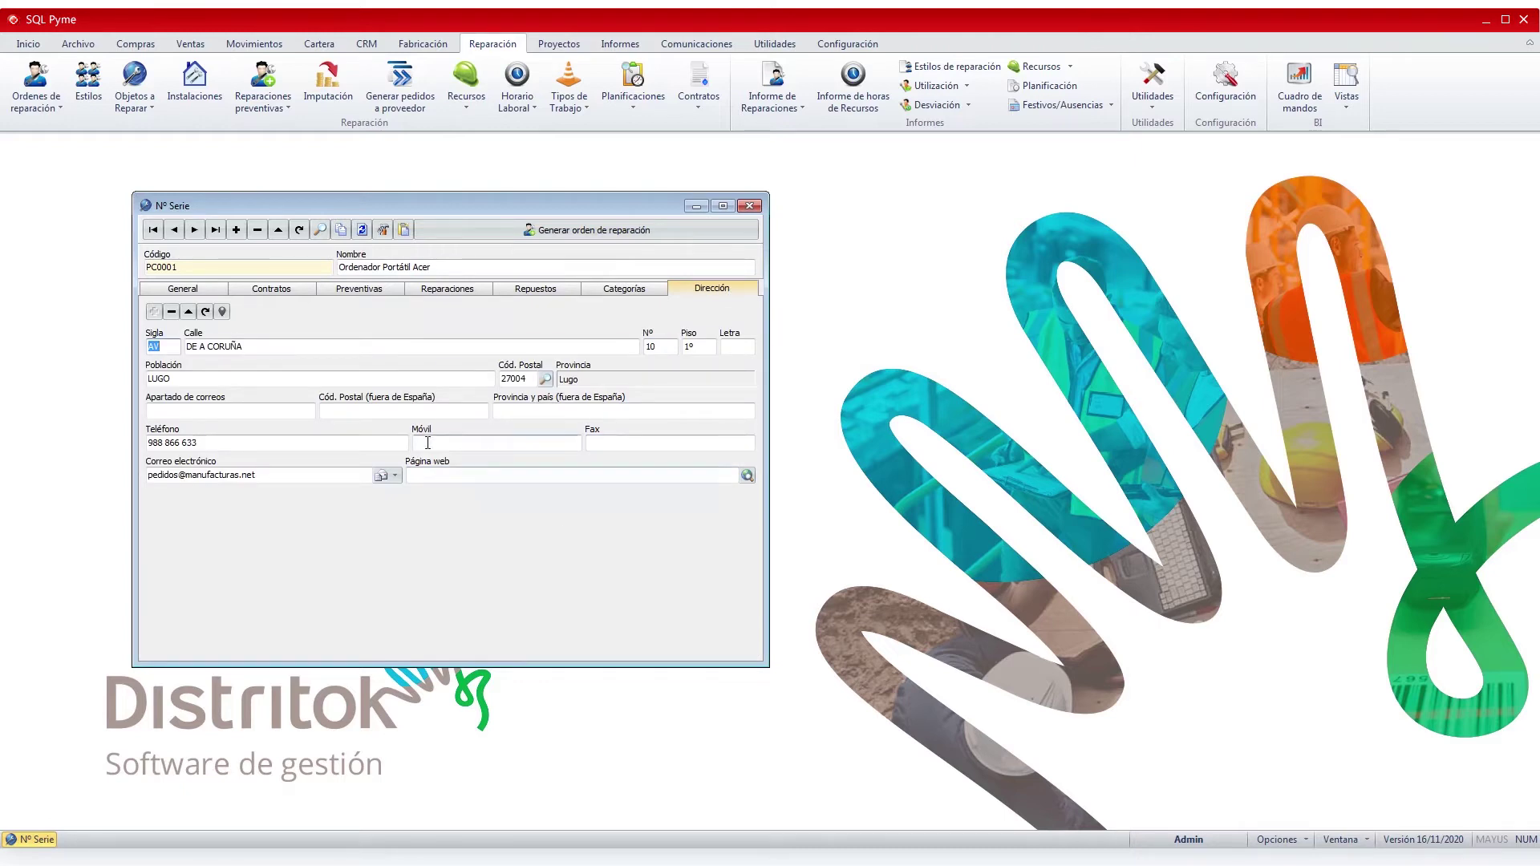
click(183, 288)
click(403, 351)
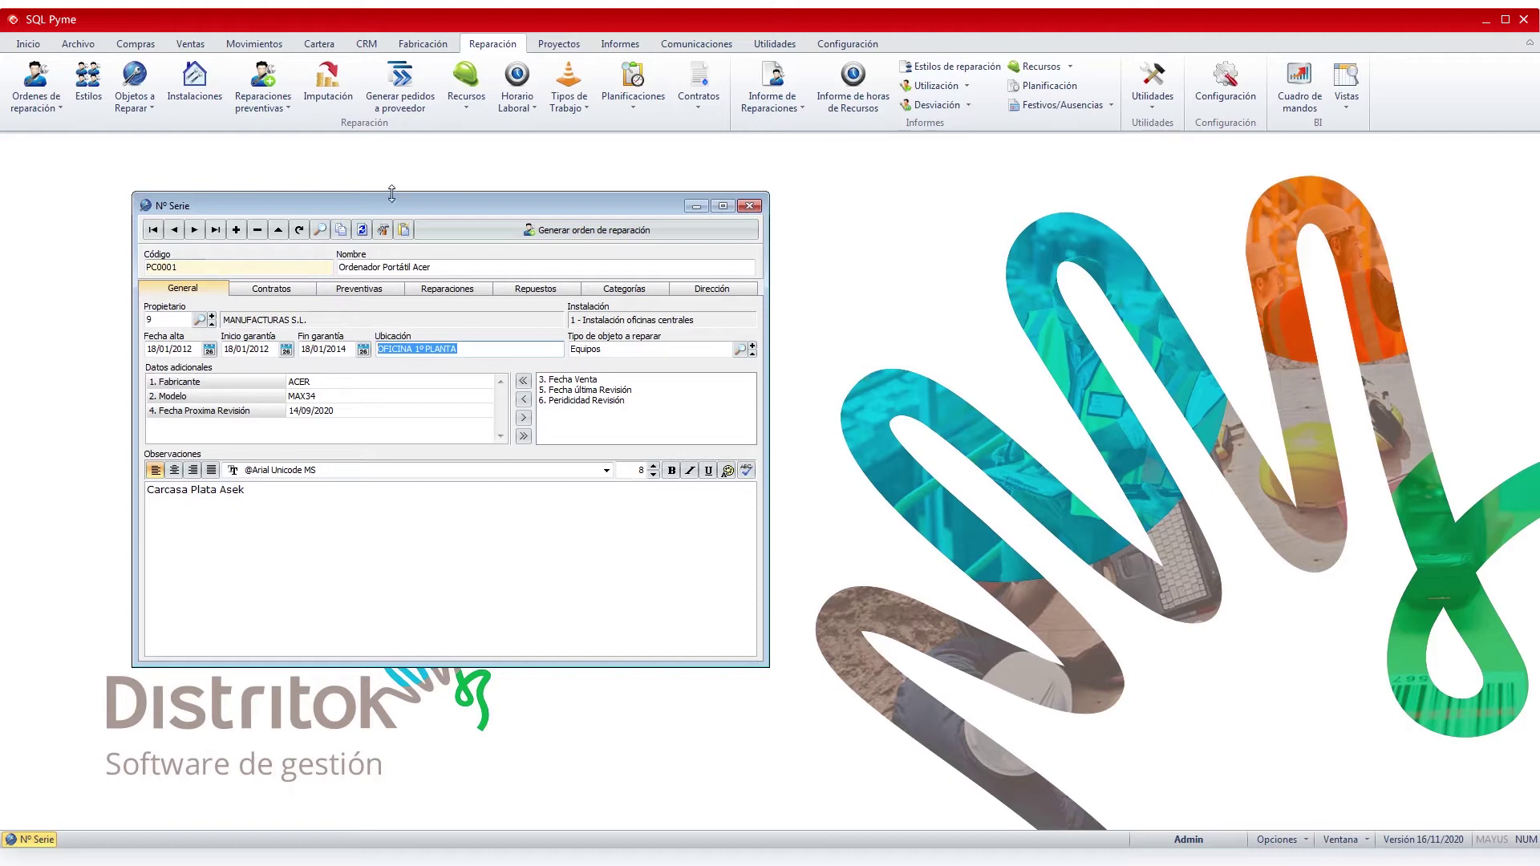
Show the documents associated with object PC0001, select the linked machine technical sheet and close the documents window
click(406, 231)
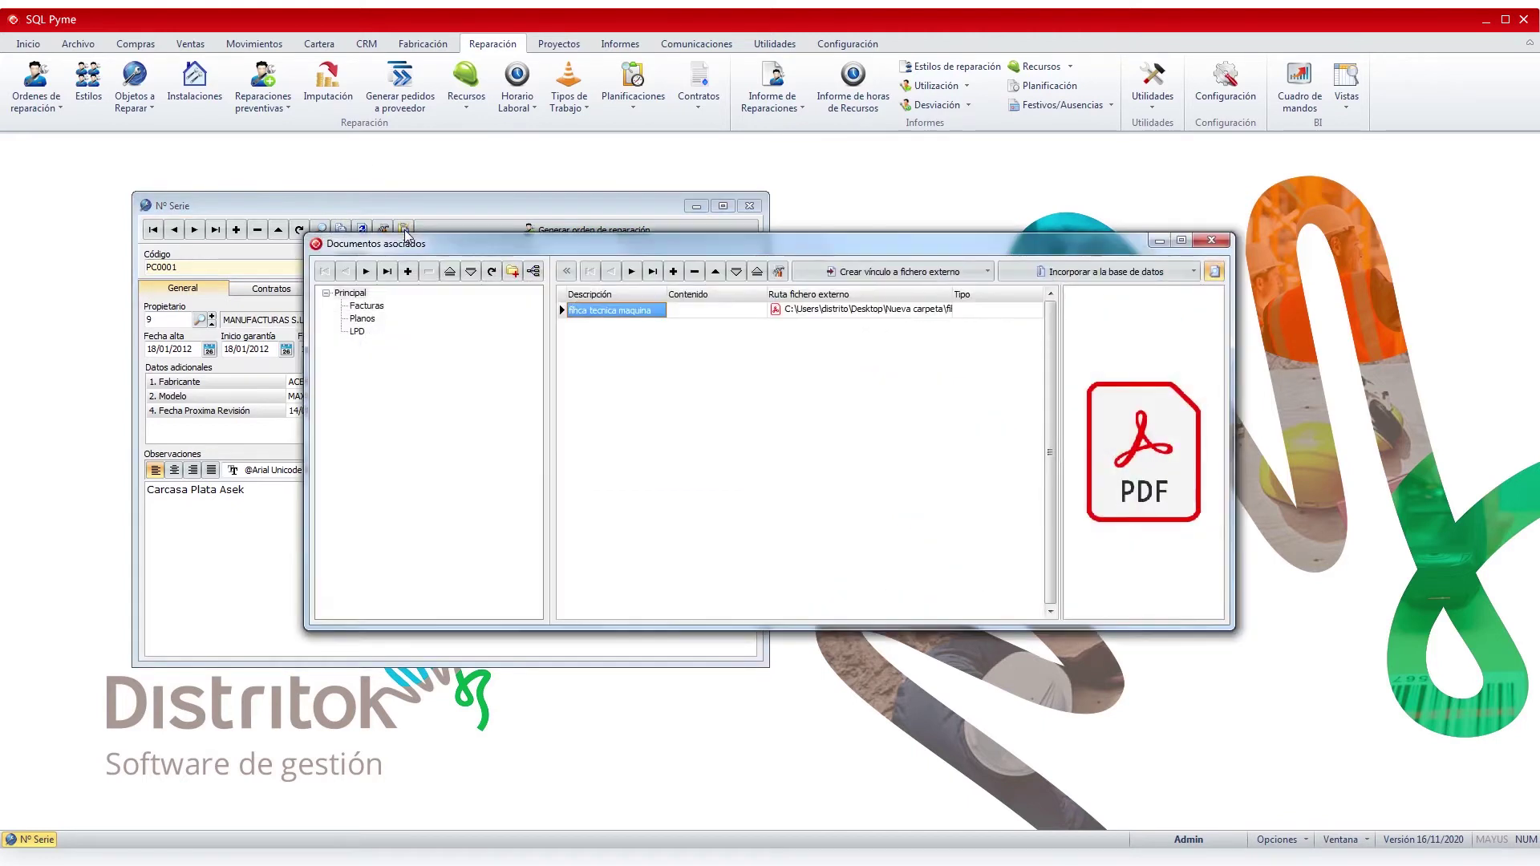
click(887, 318)
double_click(886, 318)
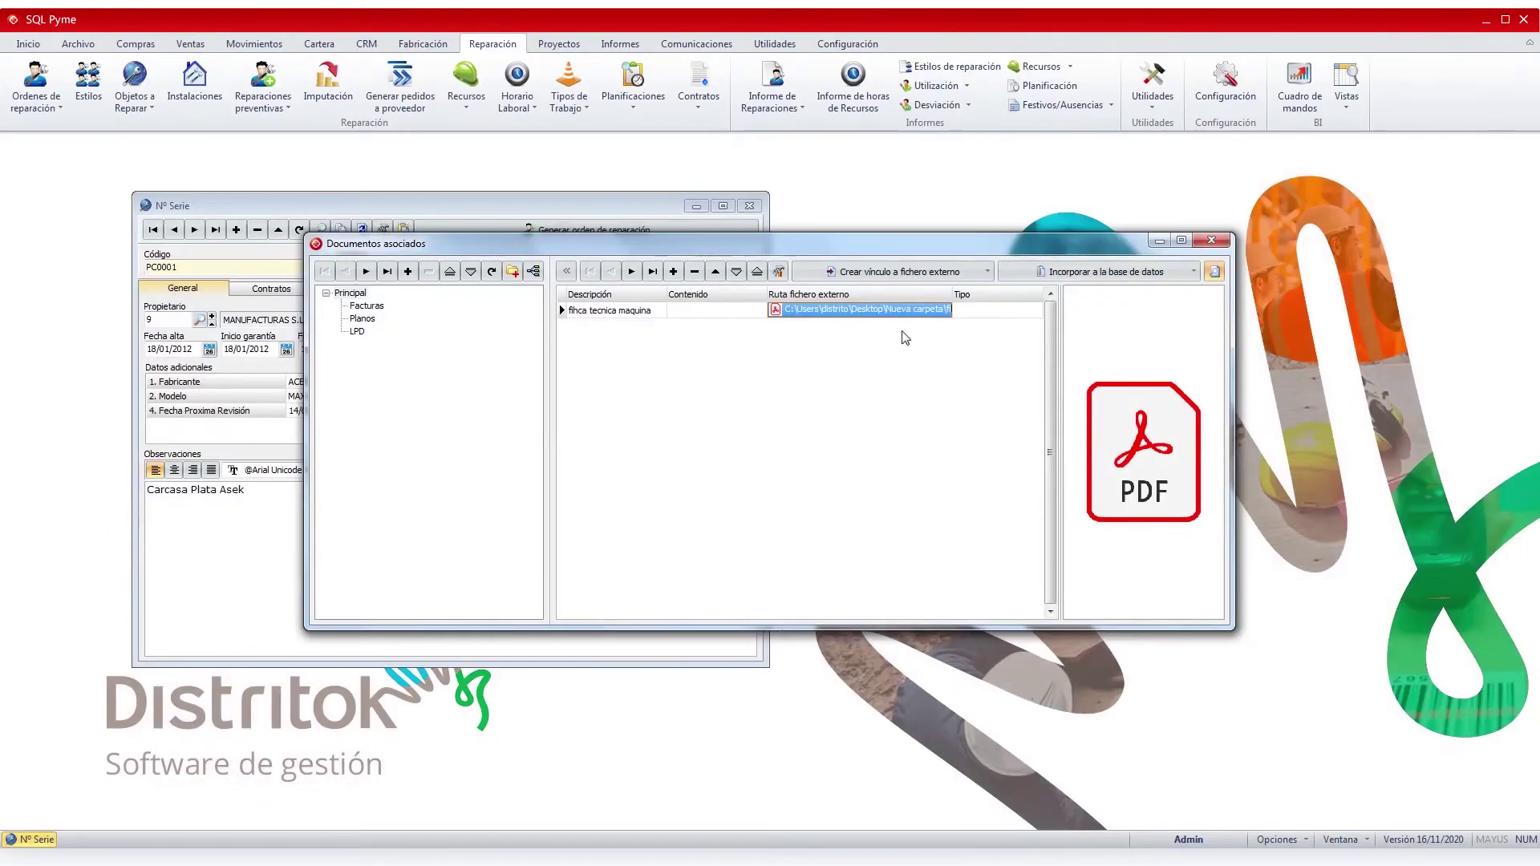
click(1220, 242)
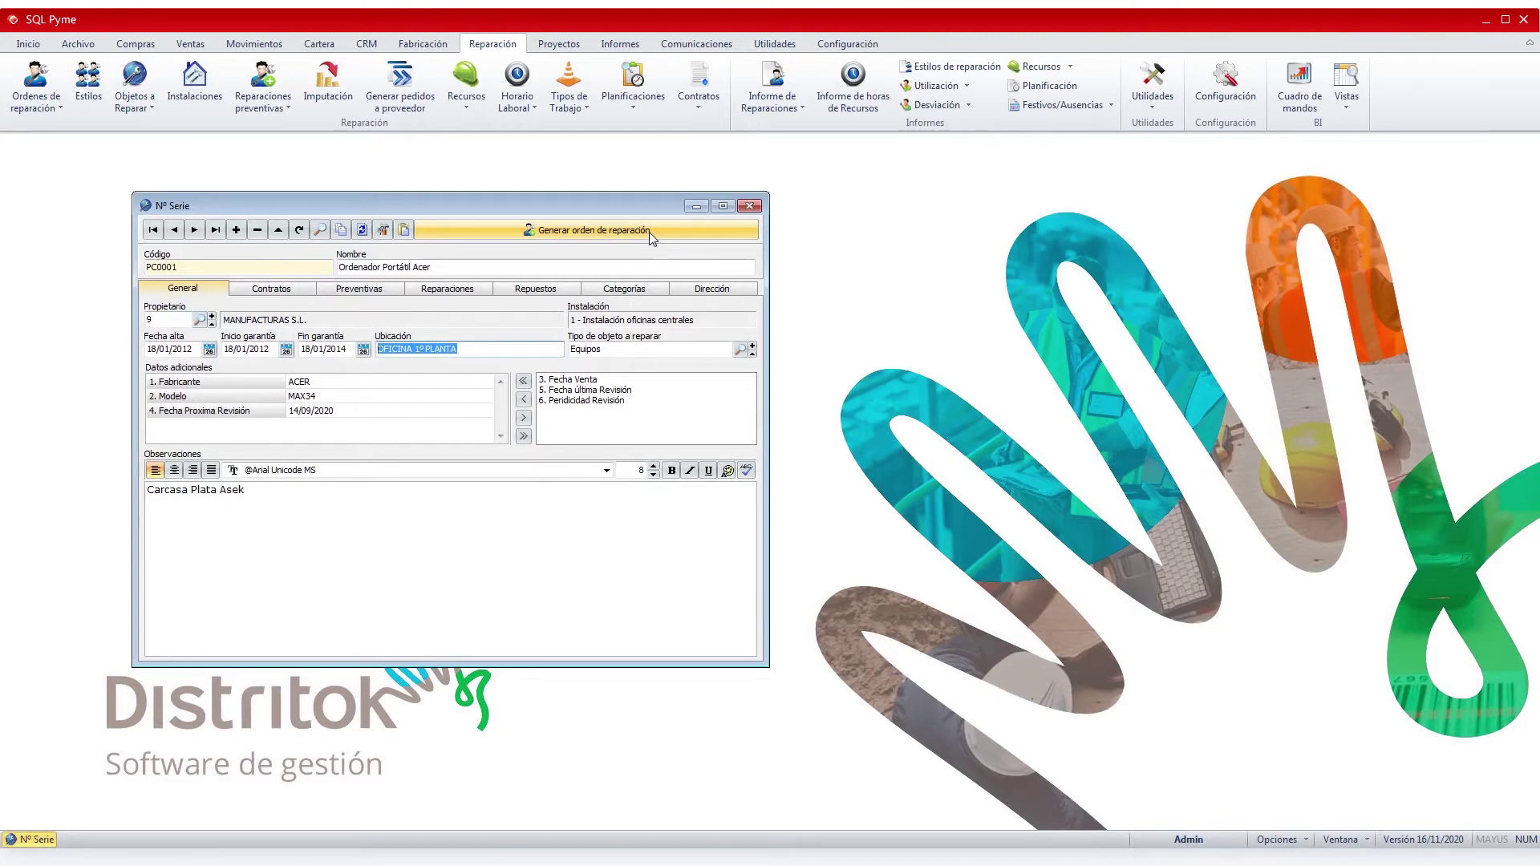
Open the installation that object PC0001 belongs to and review its objects, contracts and listed repairs
double_click(608, 325)
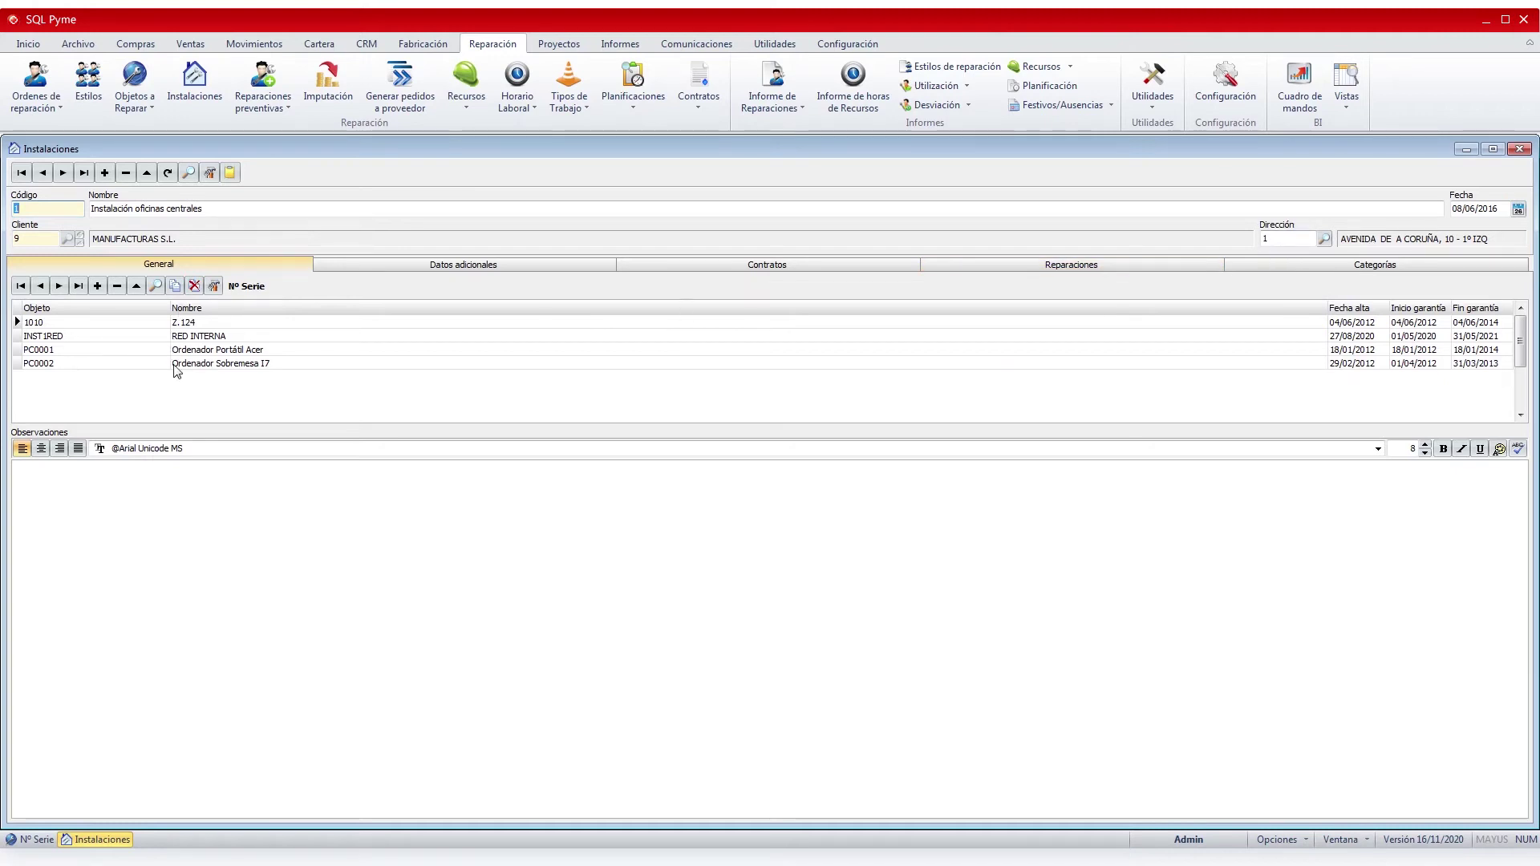
click(854, 273)
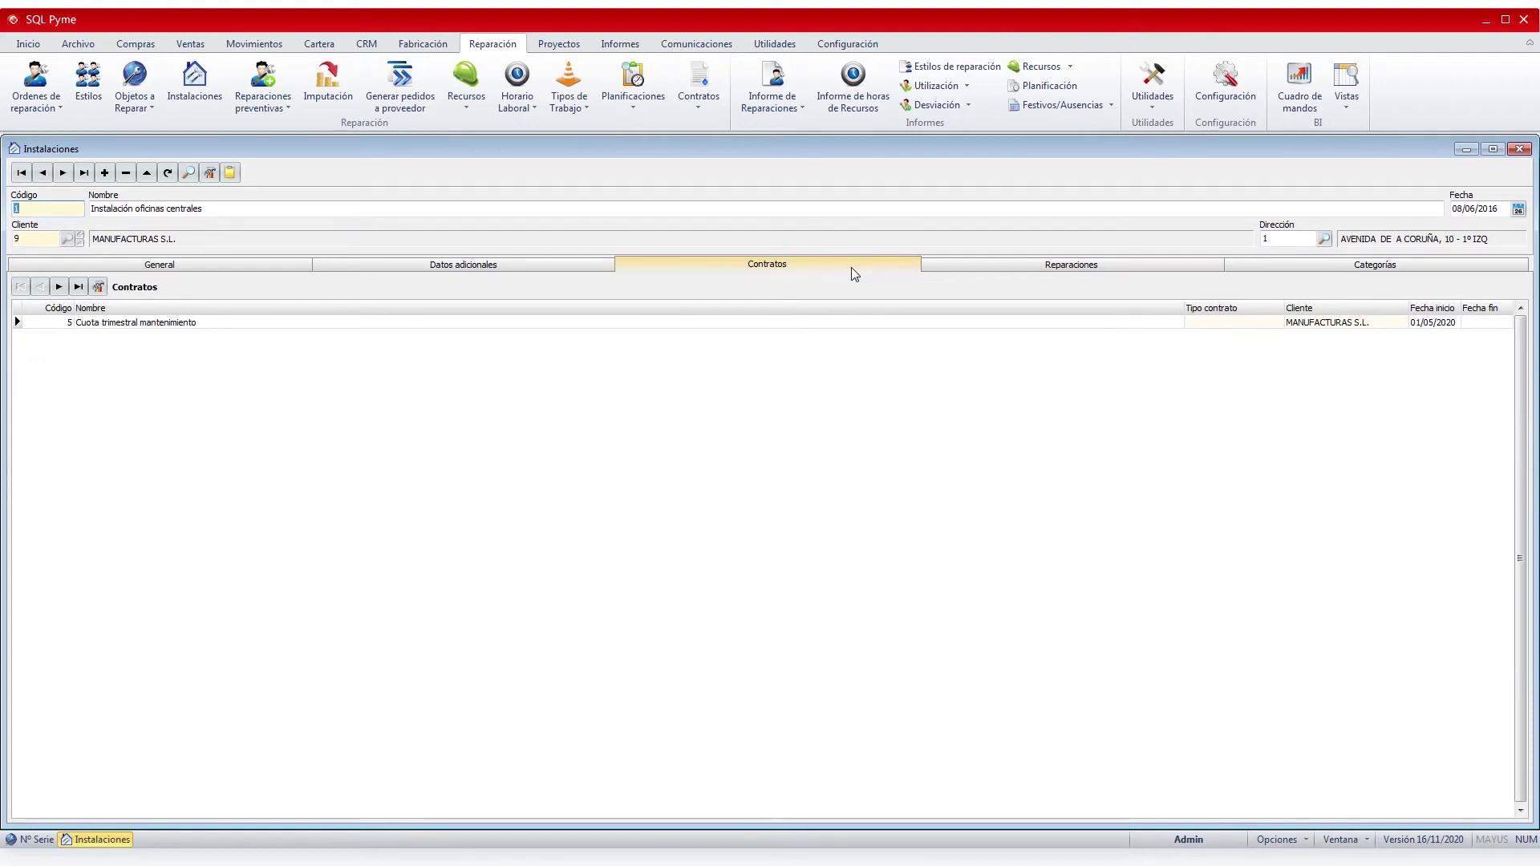
click(1102, 268)
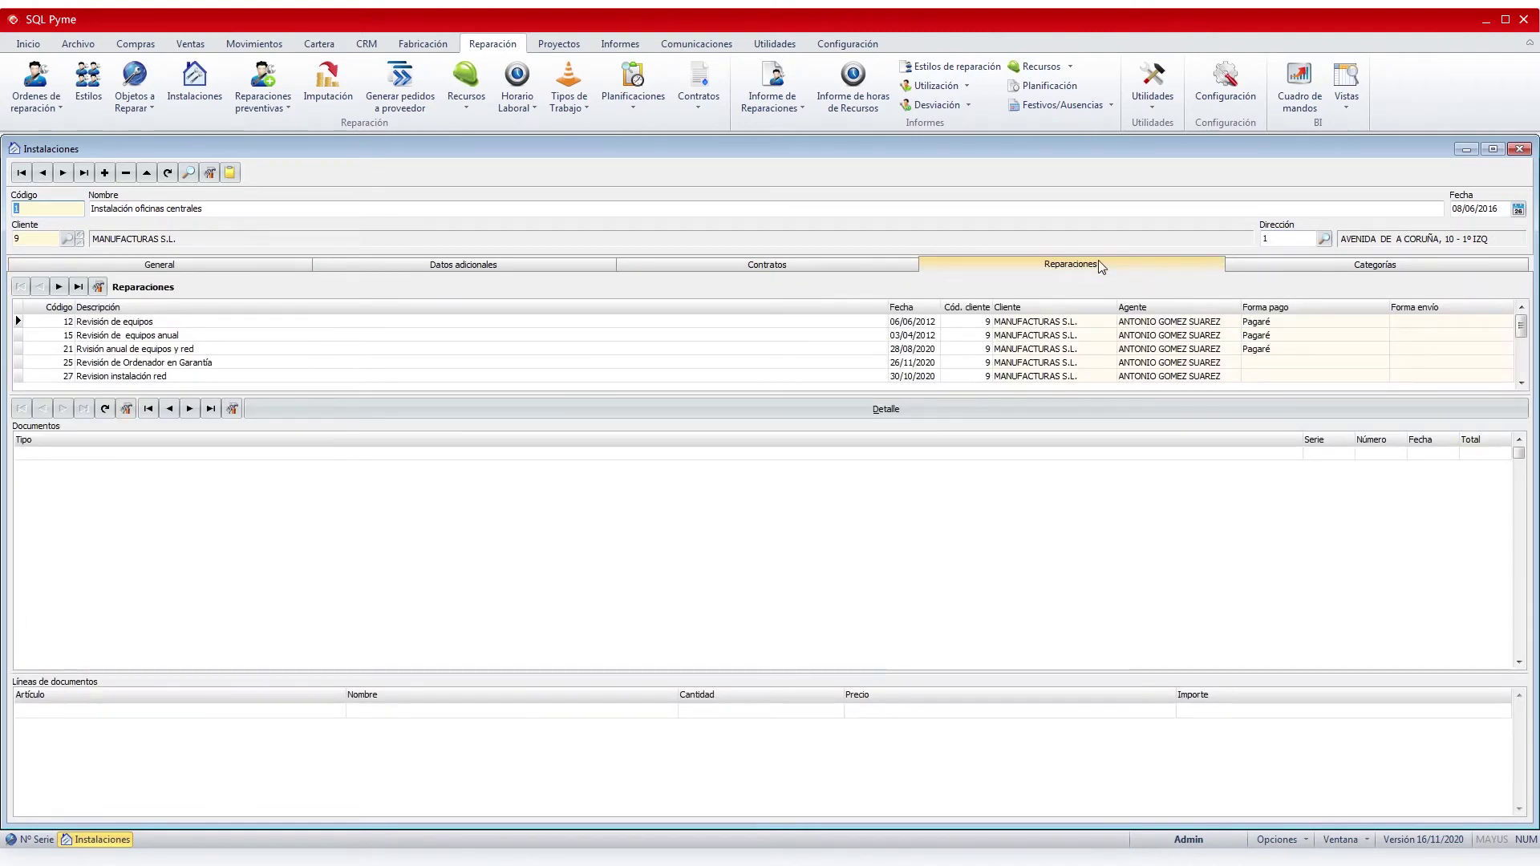
click(228, 336)
click(228, 349)
click(225, 363)
click(226, 376)
Show the installation's categories and close the installation and serial number windows
click(1378, 264)
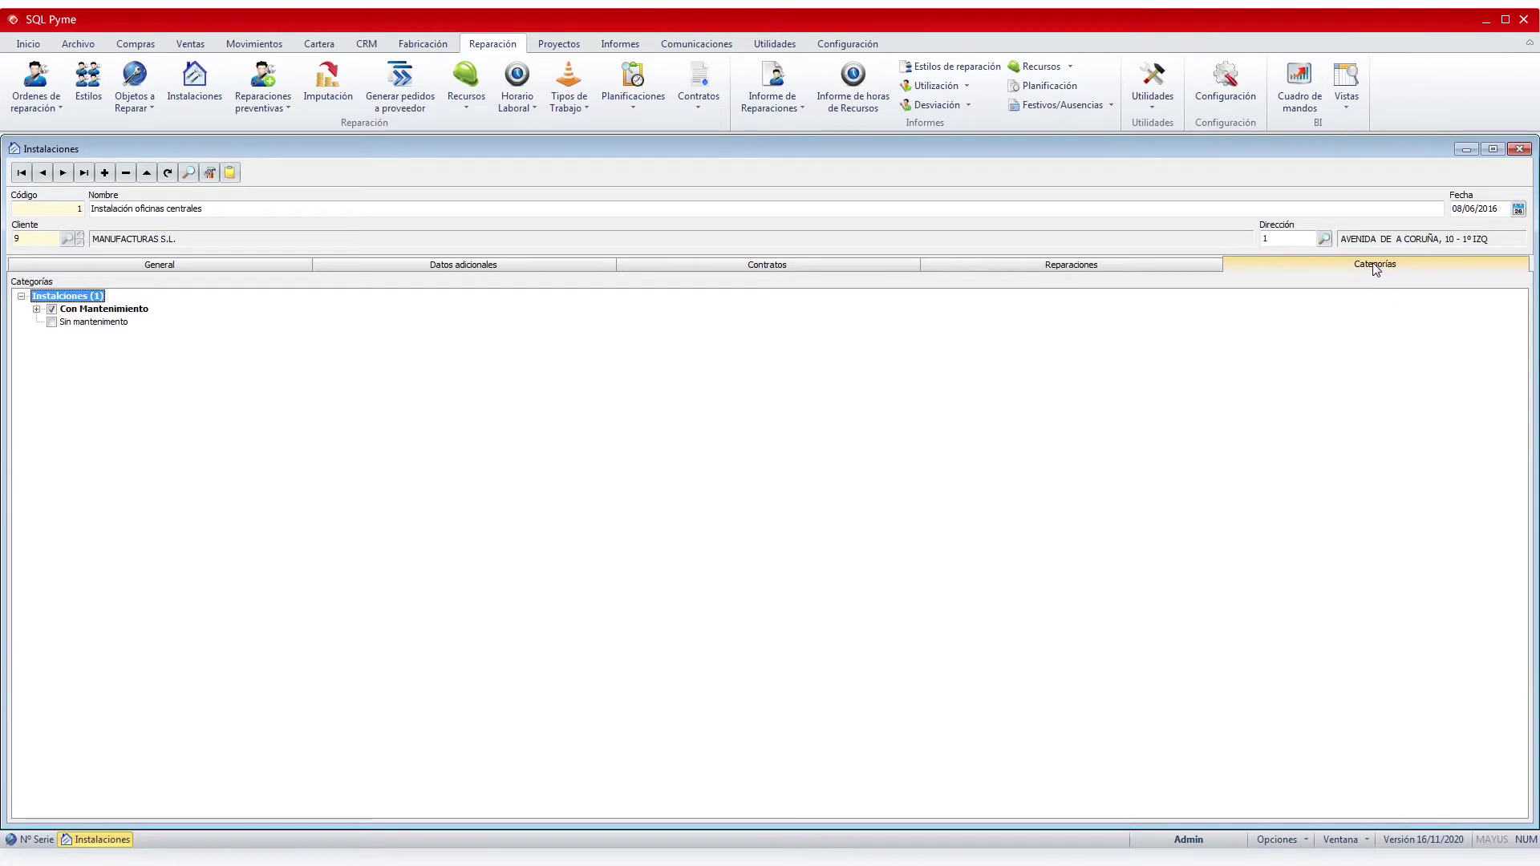
click(1519, 149)
click(750, 205)
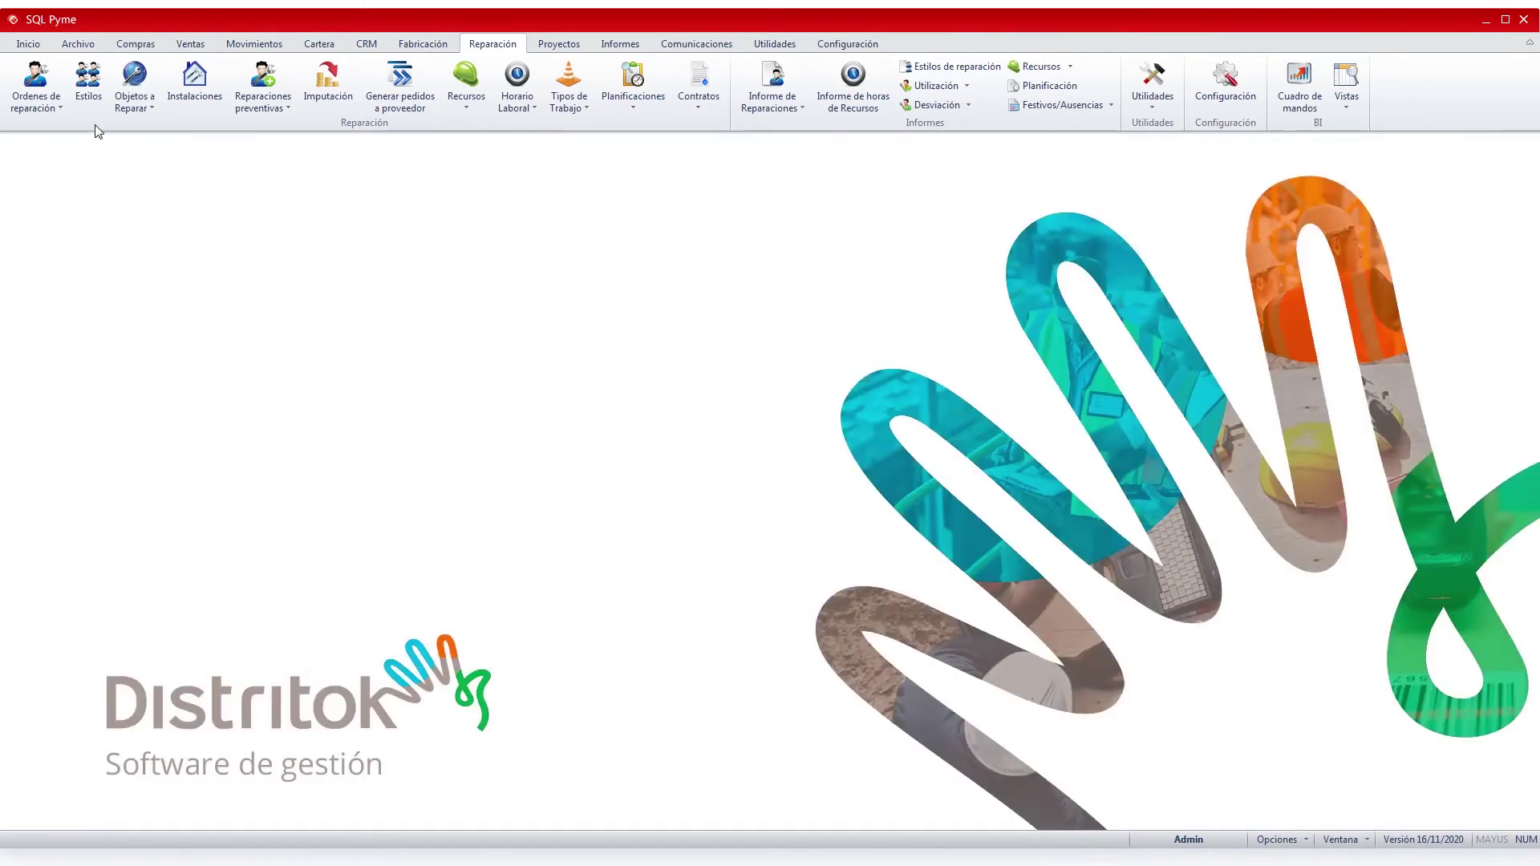
Open the repair styles, select the style Revisión Anual equipos y red and check its Equipos and Redes object types
click(90, 81)
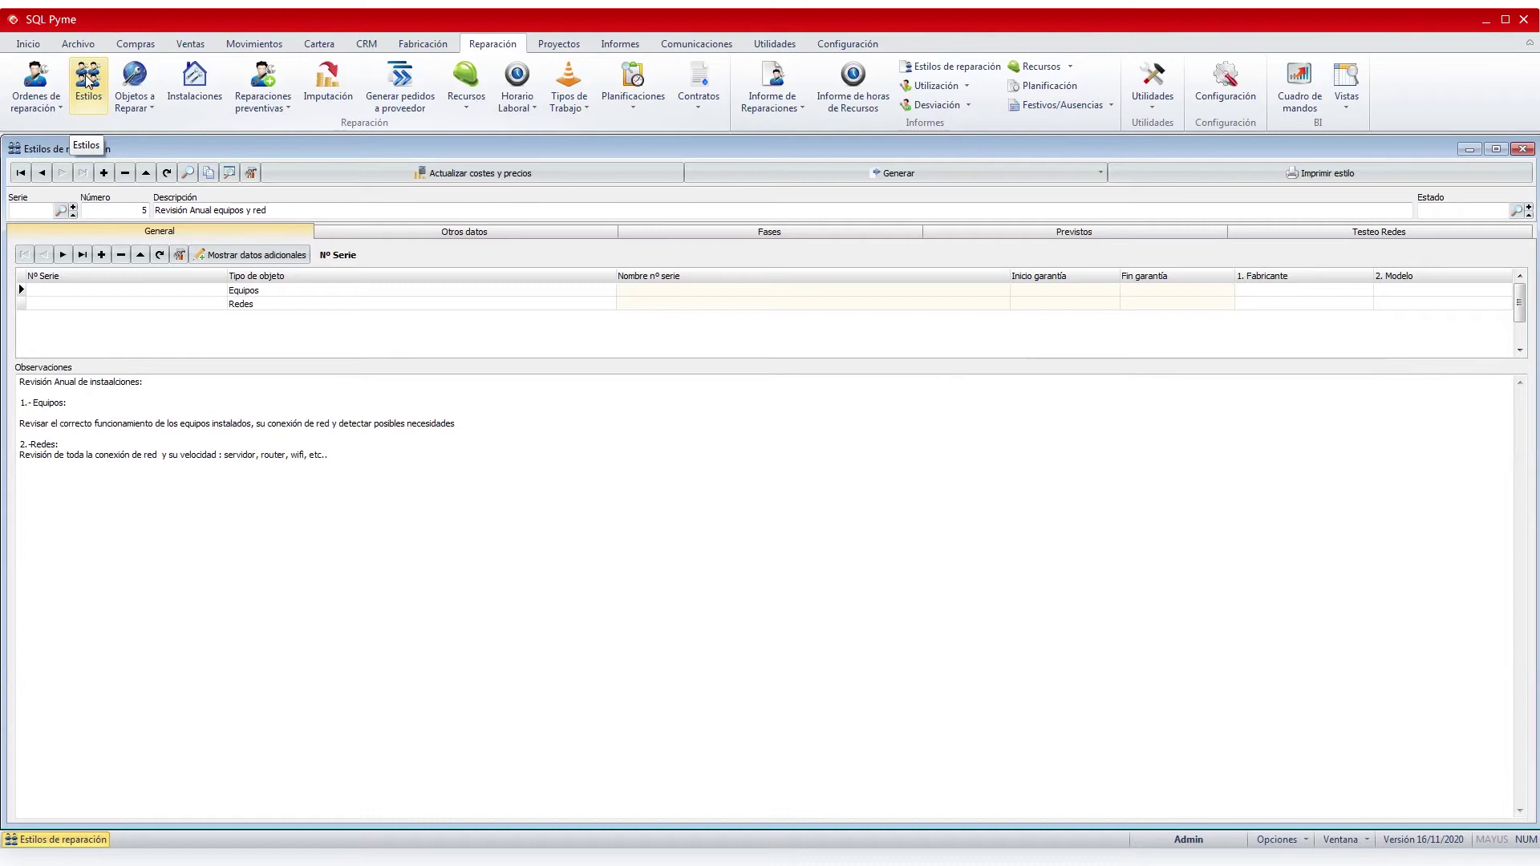
click(188, 173)
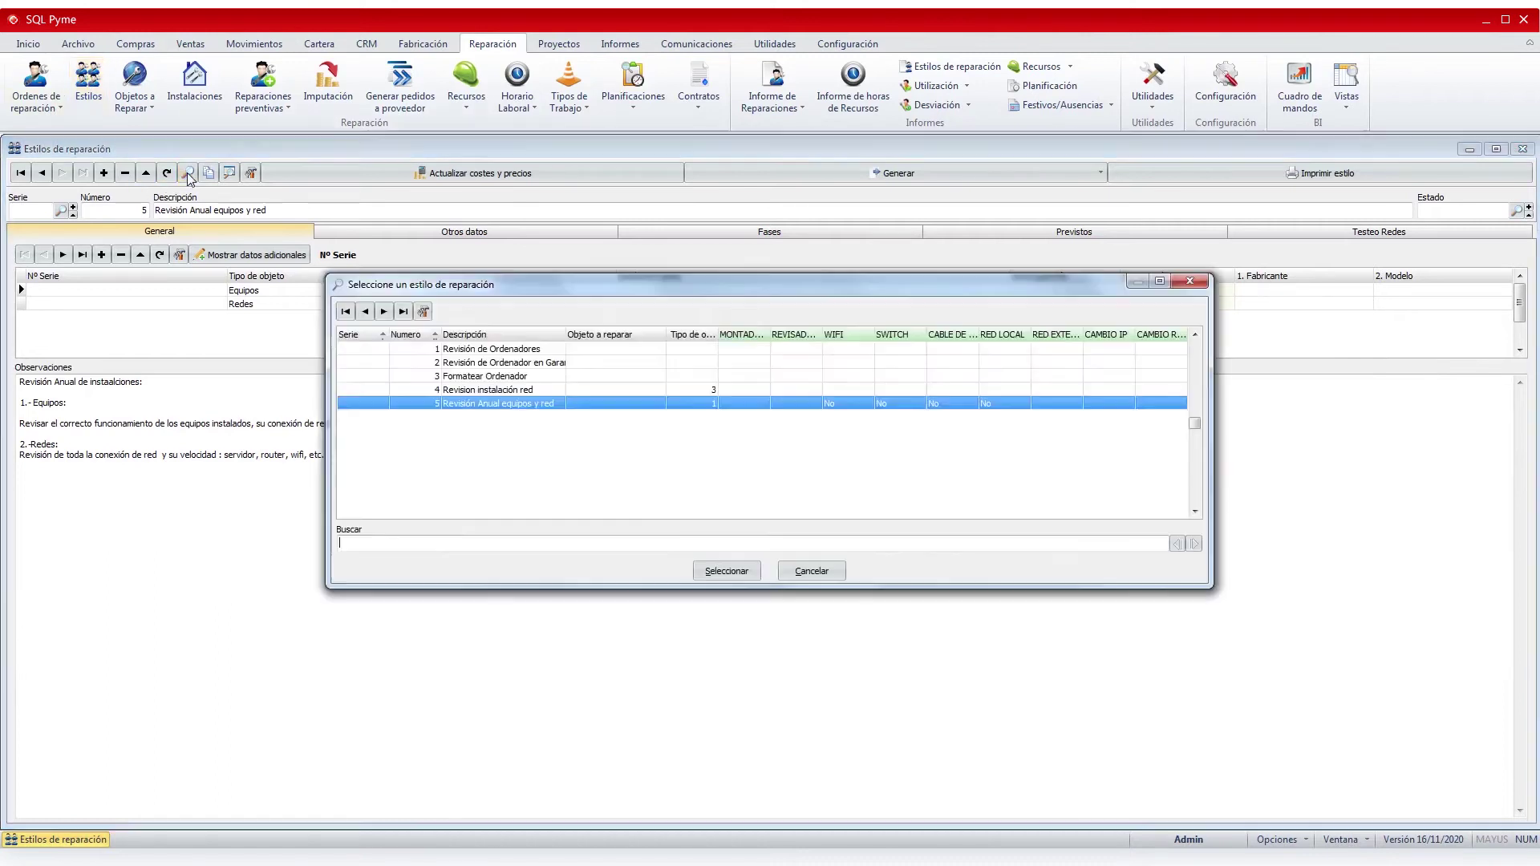
click(546, 377)
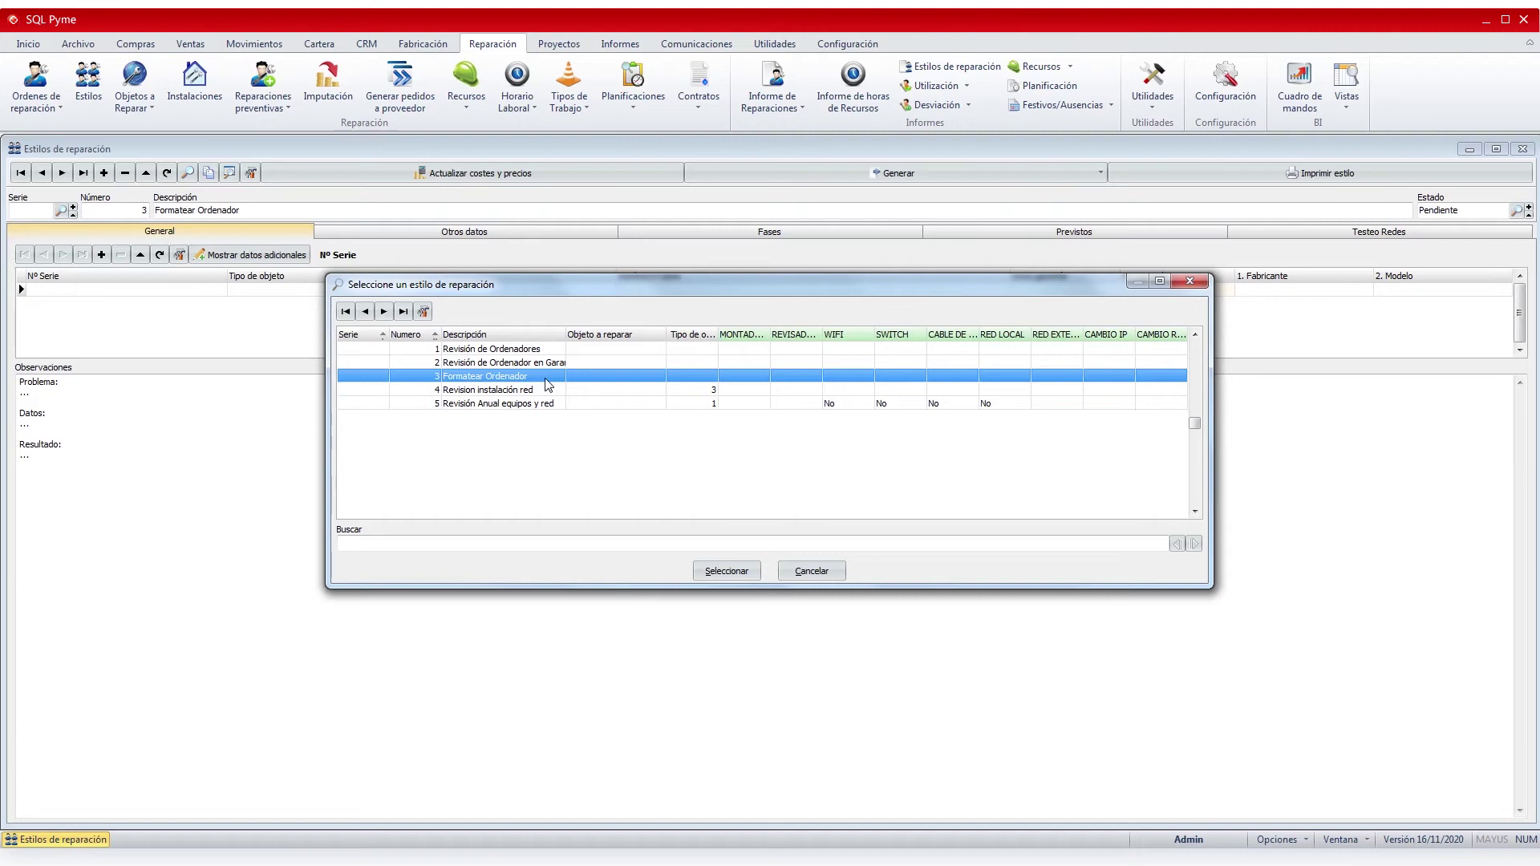
click(514, 406)
click(727, 573)
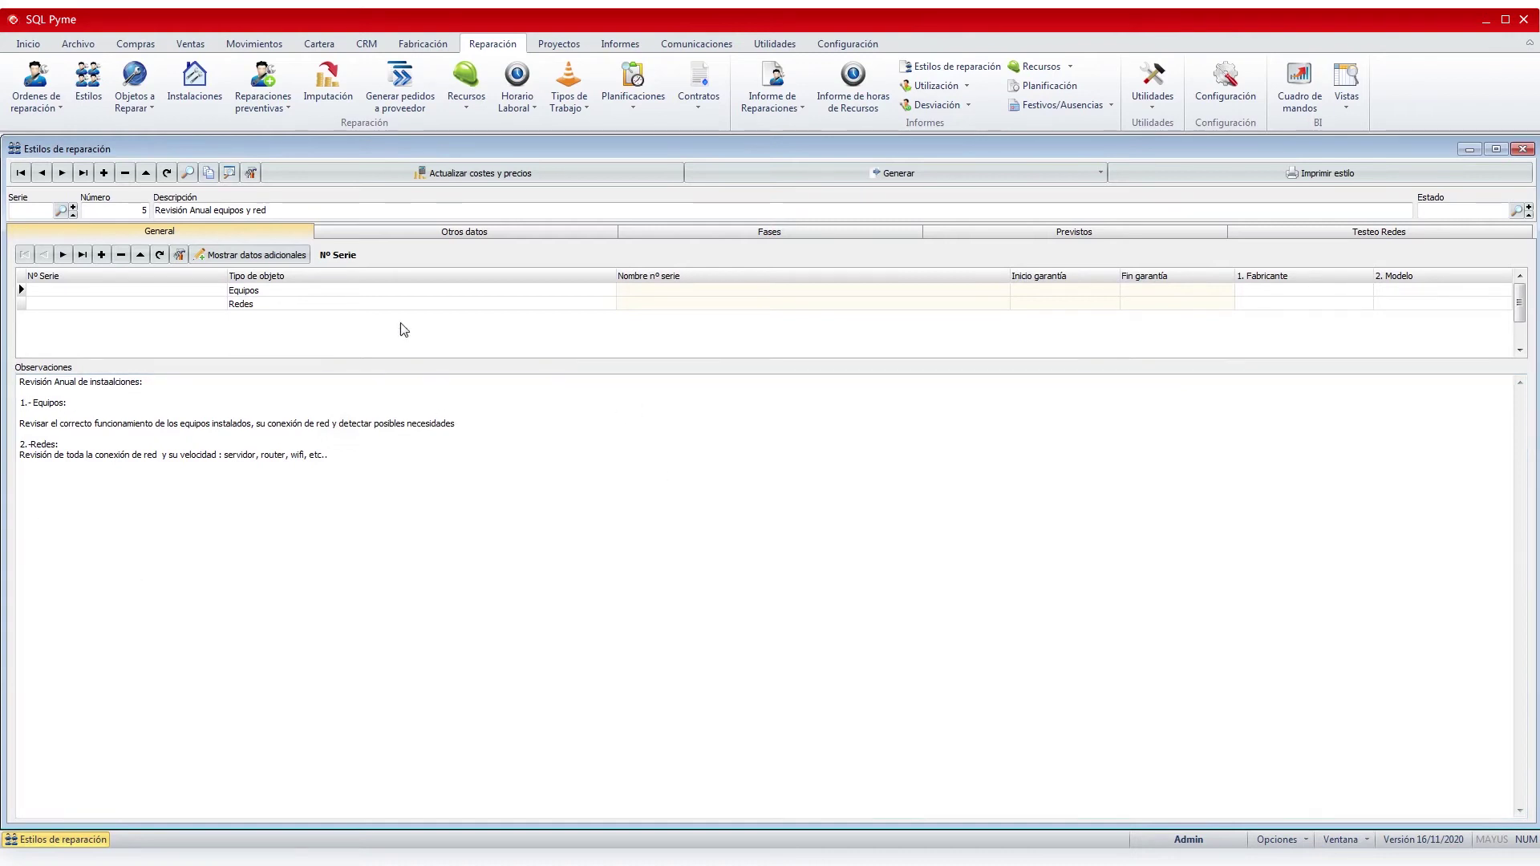
click(274, 293)
click(272, 305)
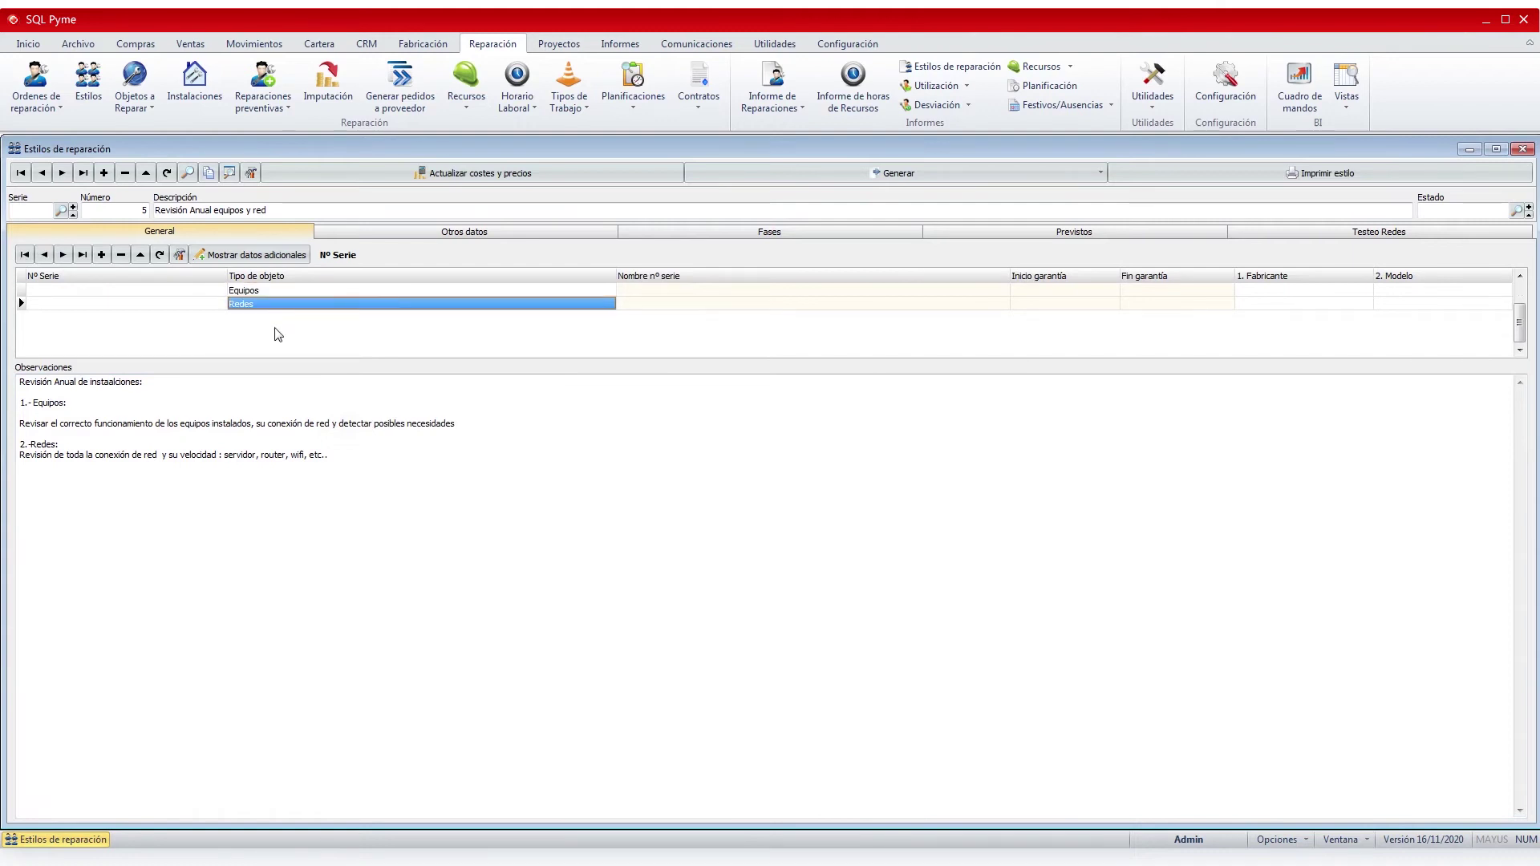
Open the machine technical sheet PDF linked to the repair style, look through it and close it
click(499, 232)
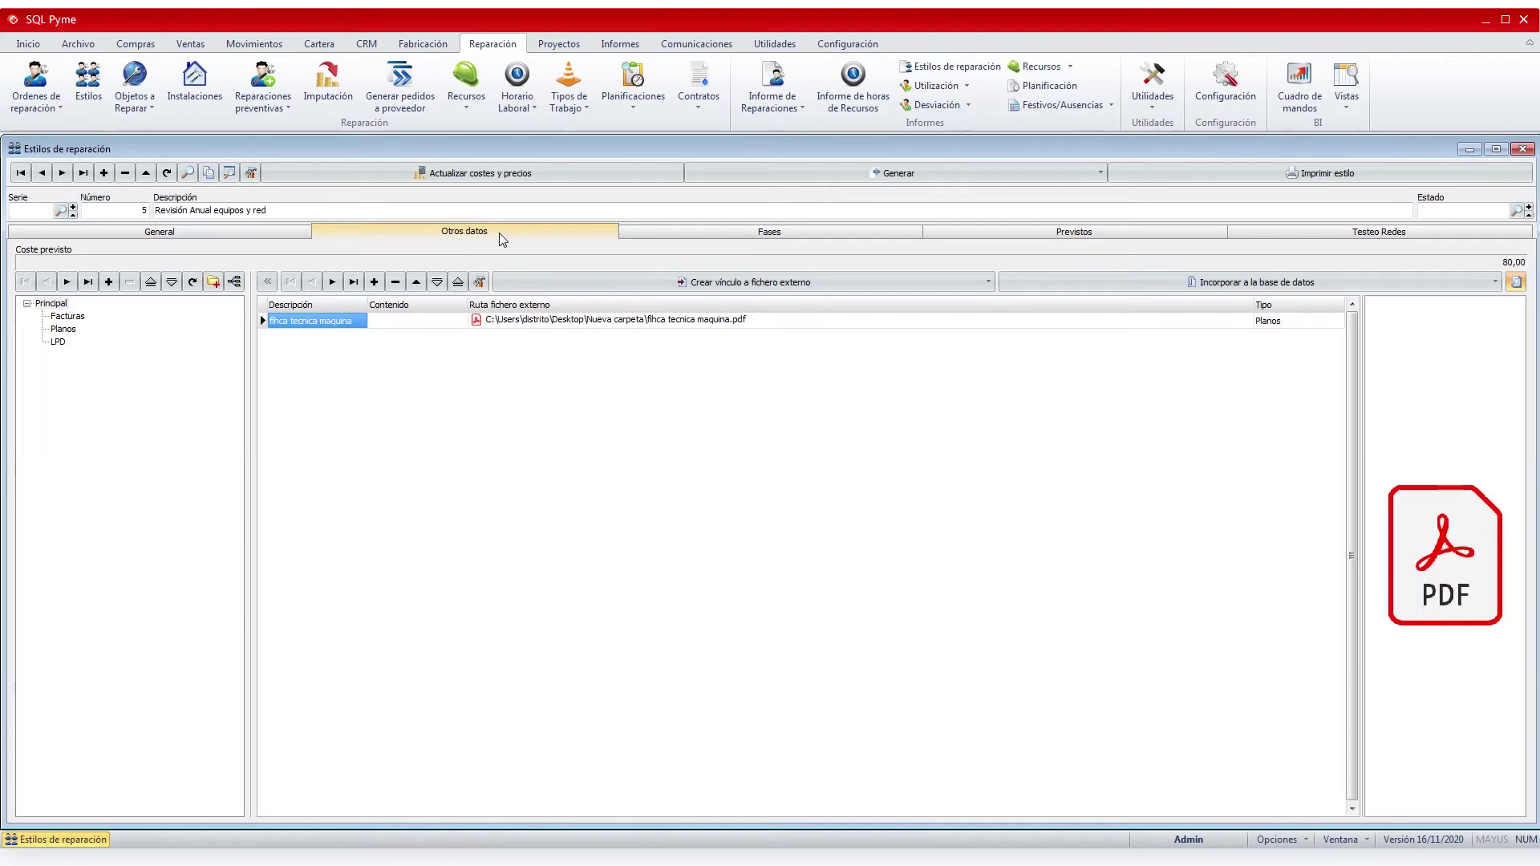
click(591, 322)
double_click(591, 322)
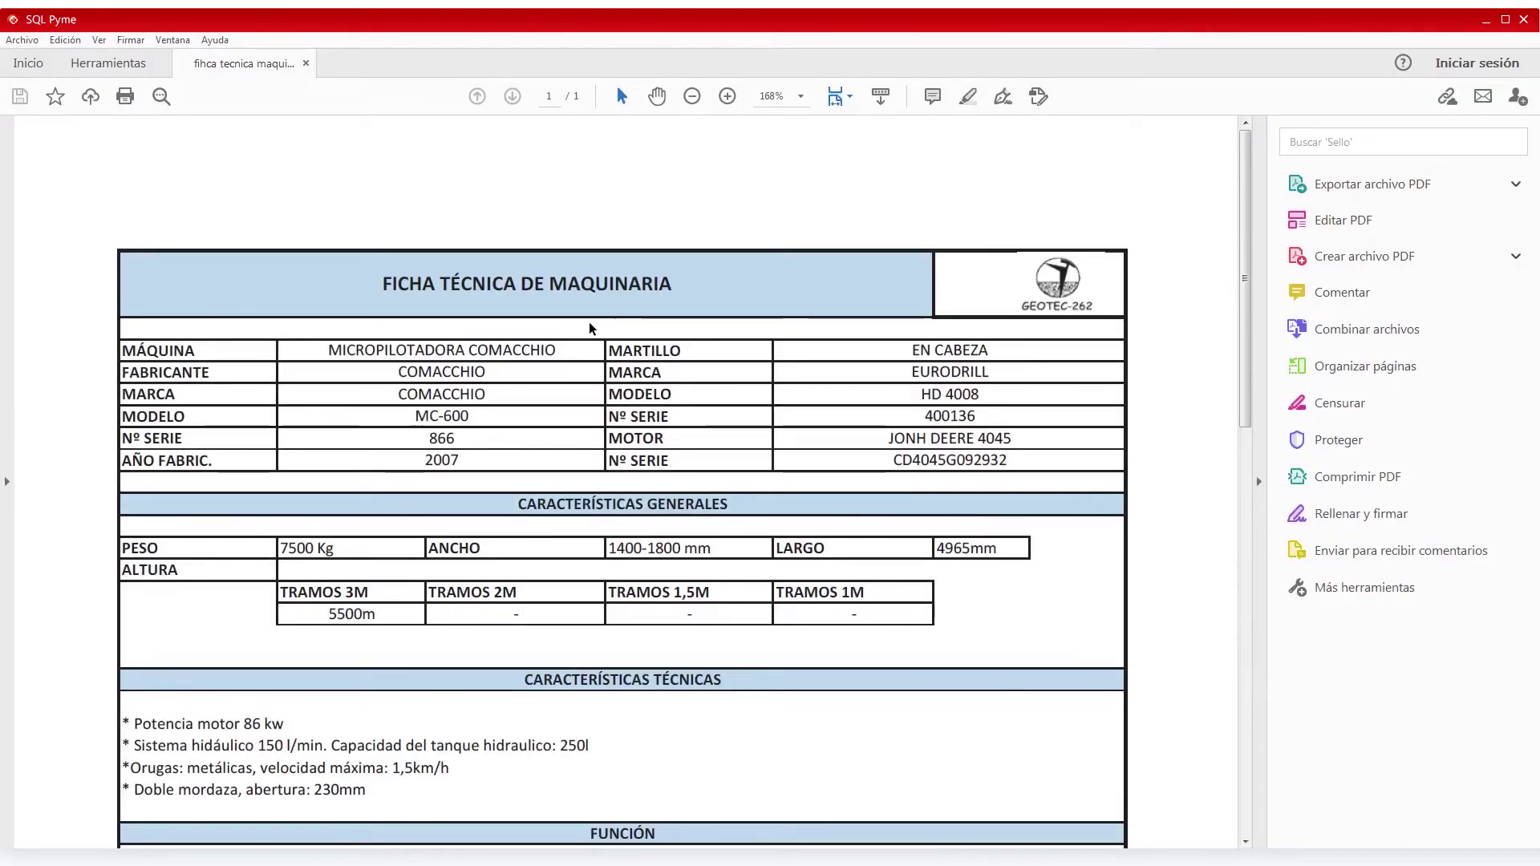
scroll(593, 328, down, 5)
click(1524, 19)
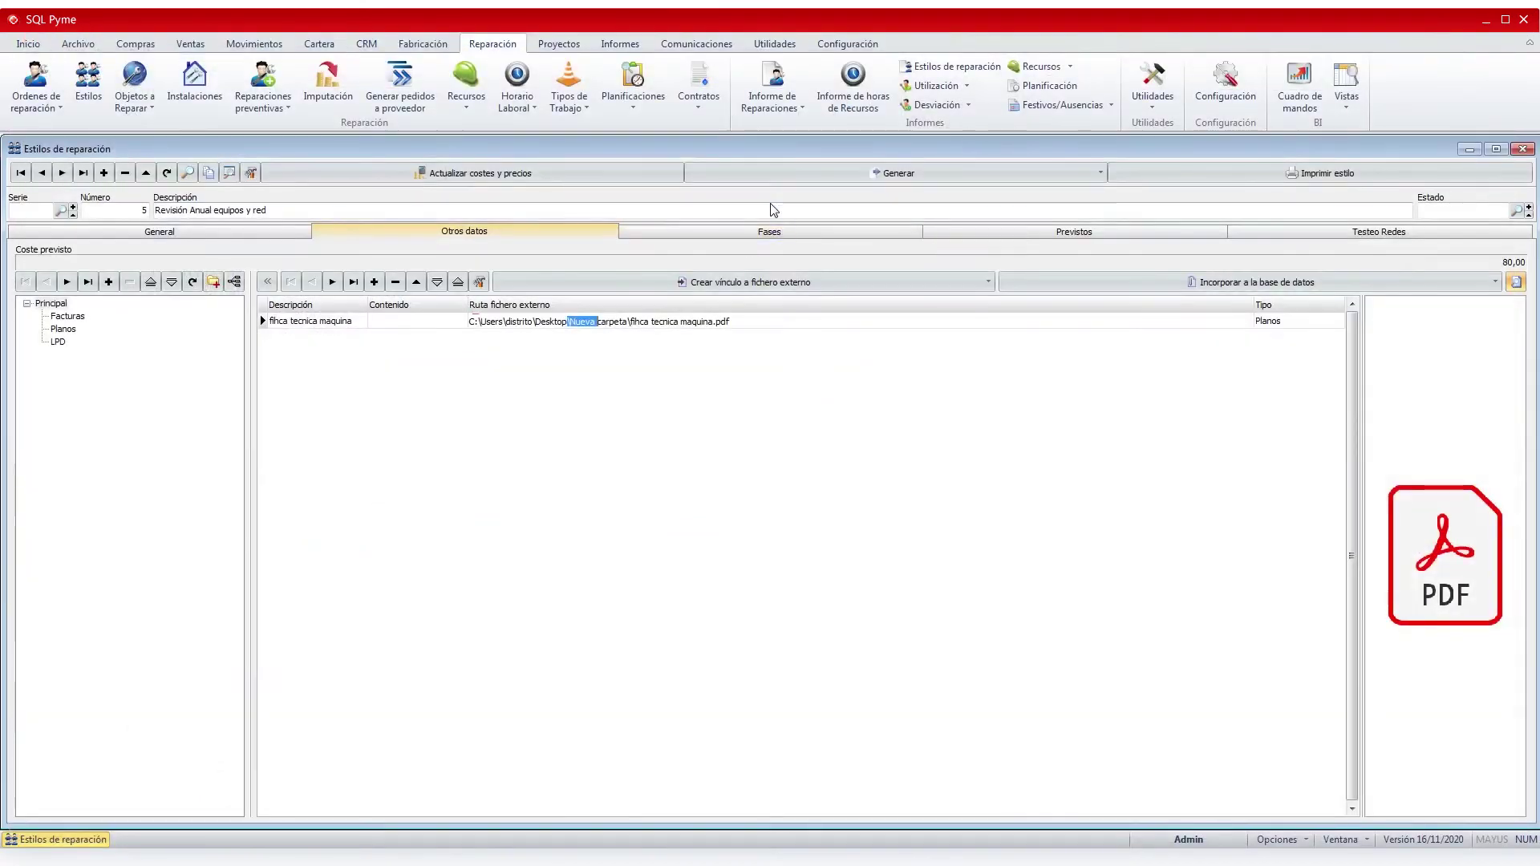
Review the style's phases, planned resources, network test data and generation options, and close the repair styles
click(766, 231)
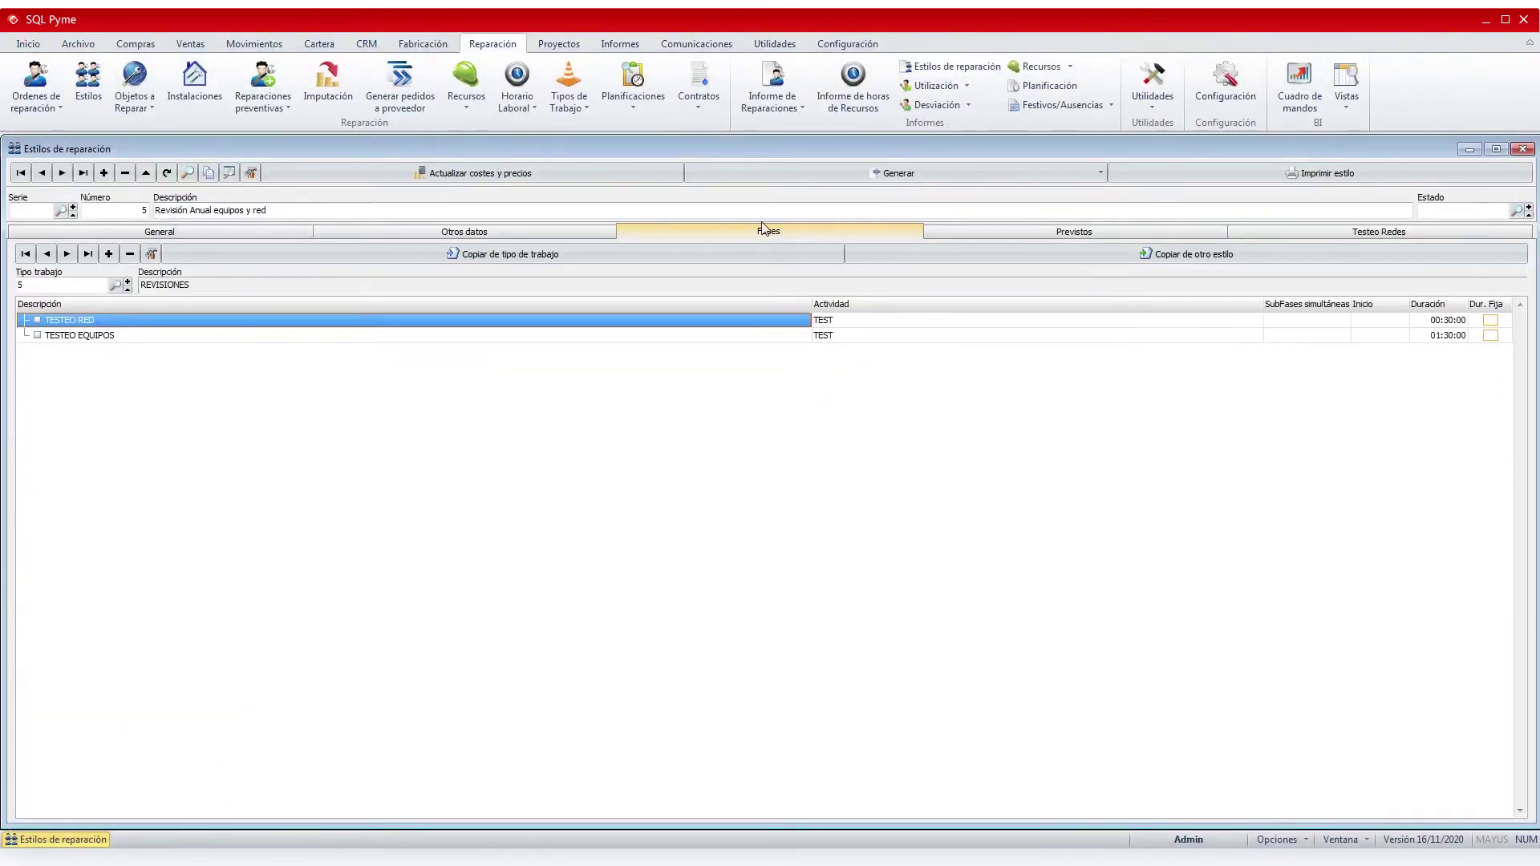
click(1056, 233)
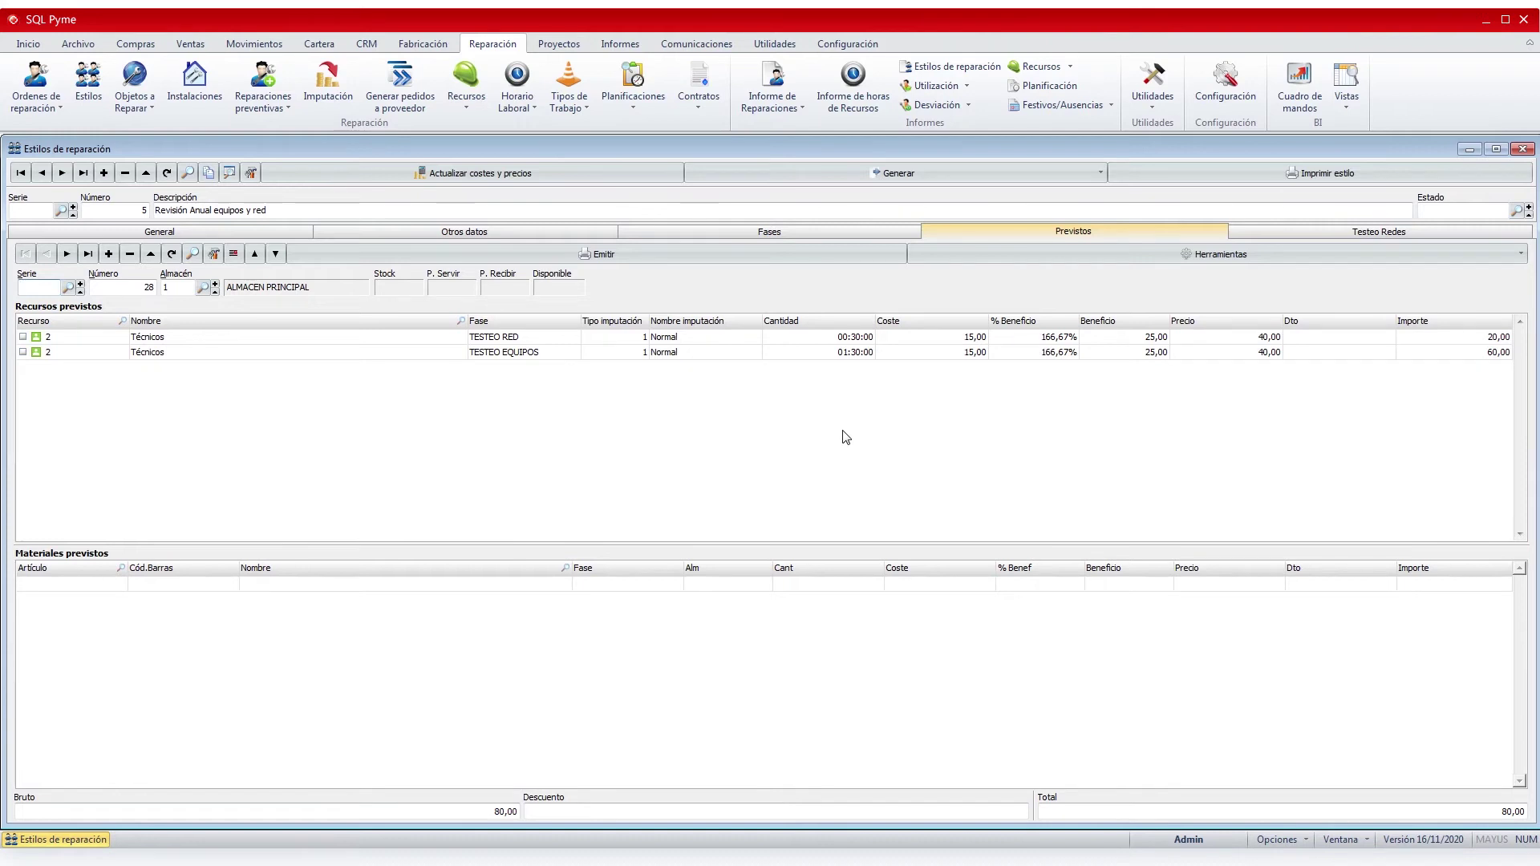
click(1428, 231)
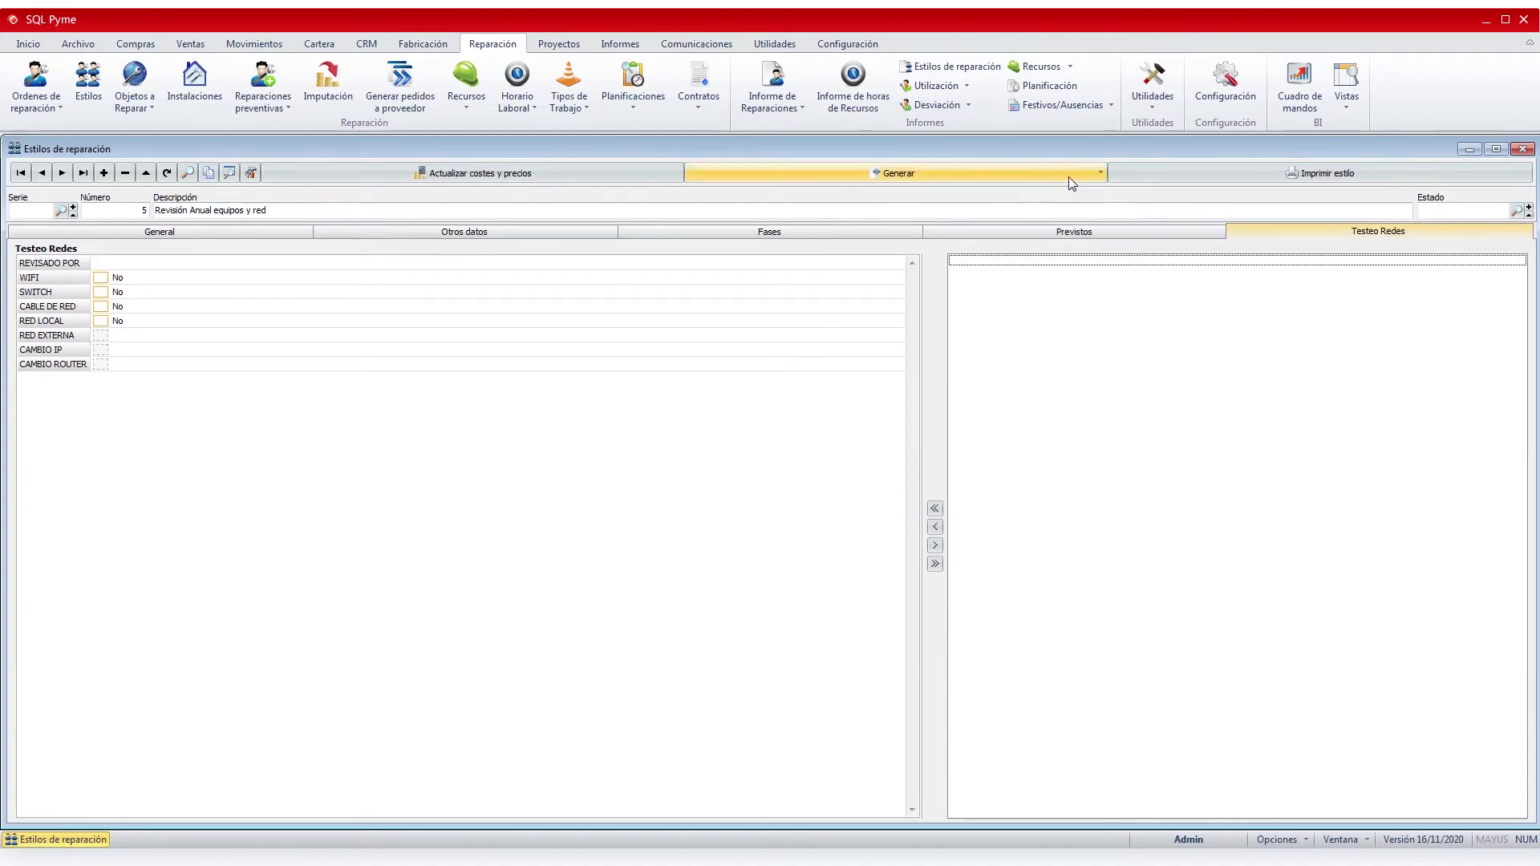
click(1091, 172)
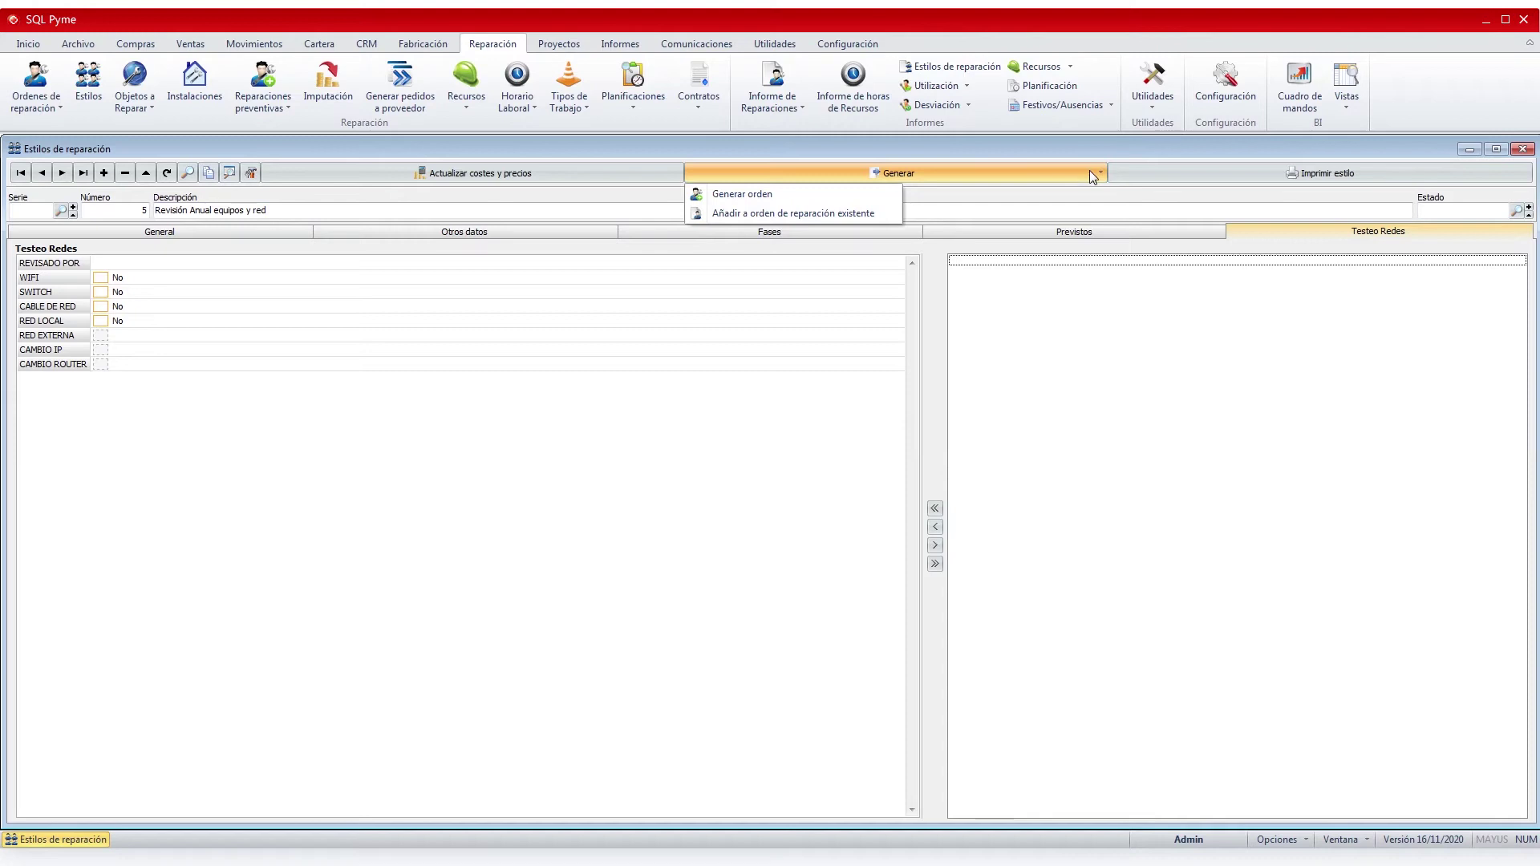
click(1518, 150)
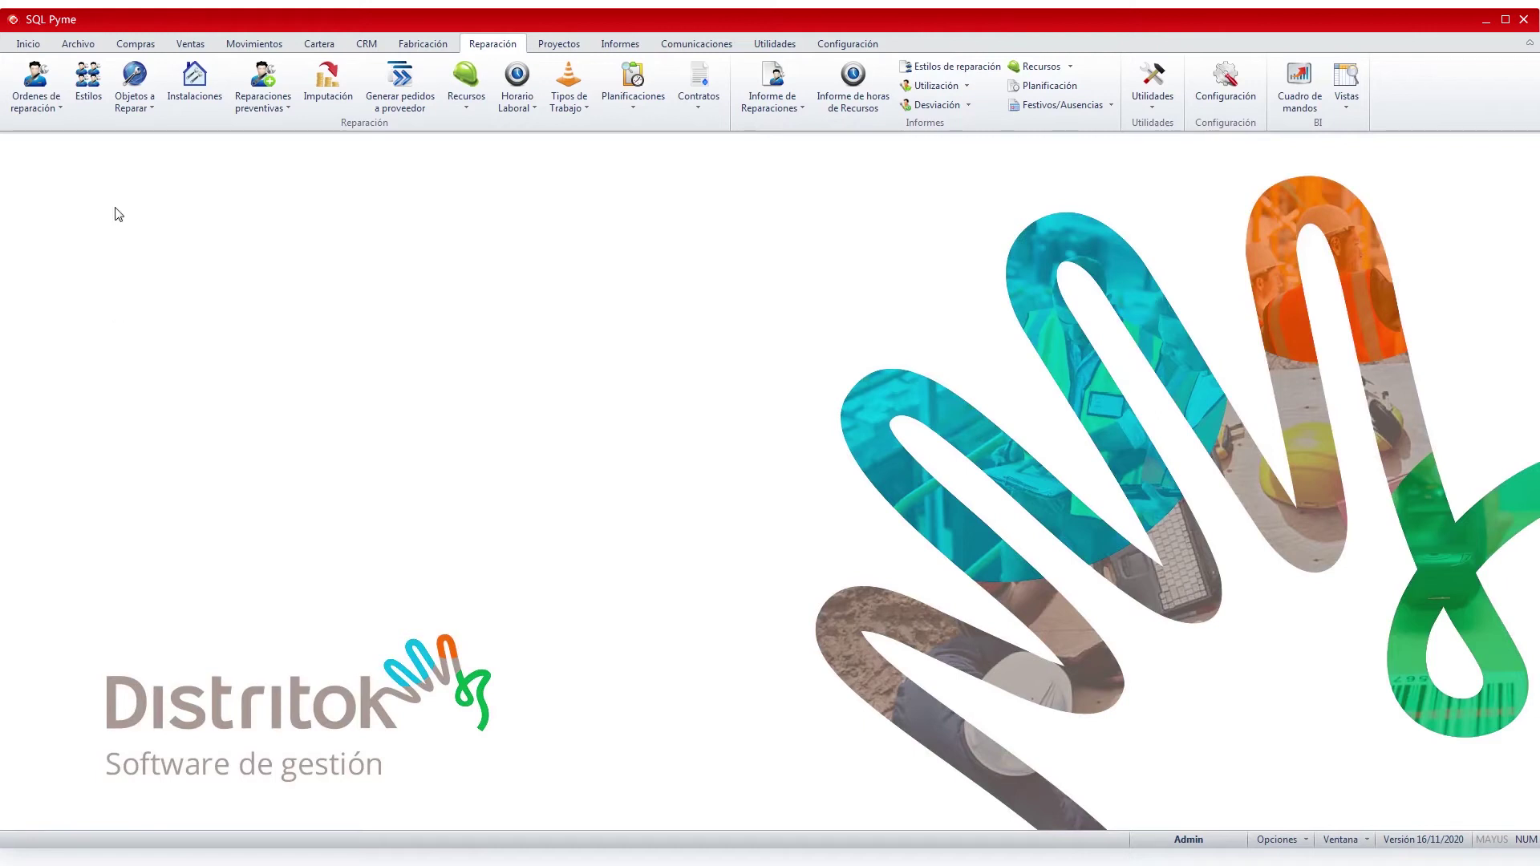
Start generating repair orders from preventives and limit the date range to an end date of 31/12
click(274, 104)
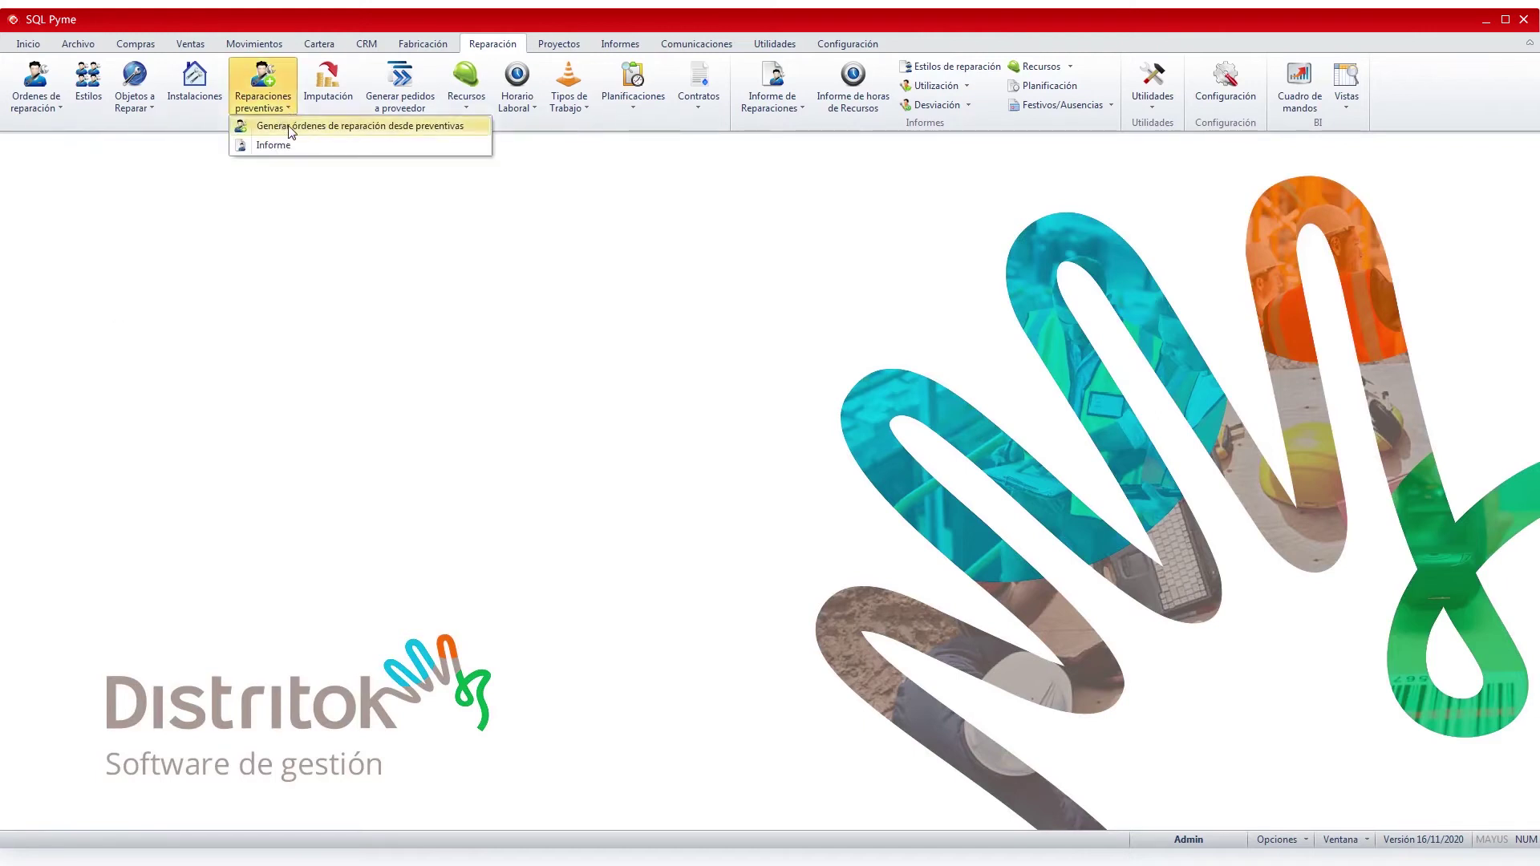
click(286, 130)
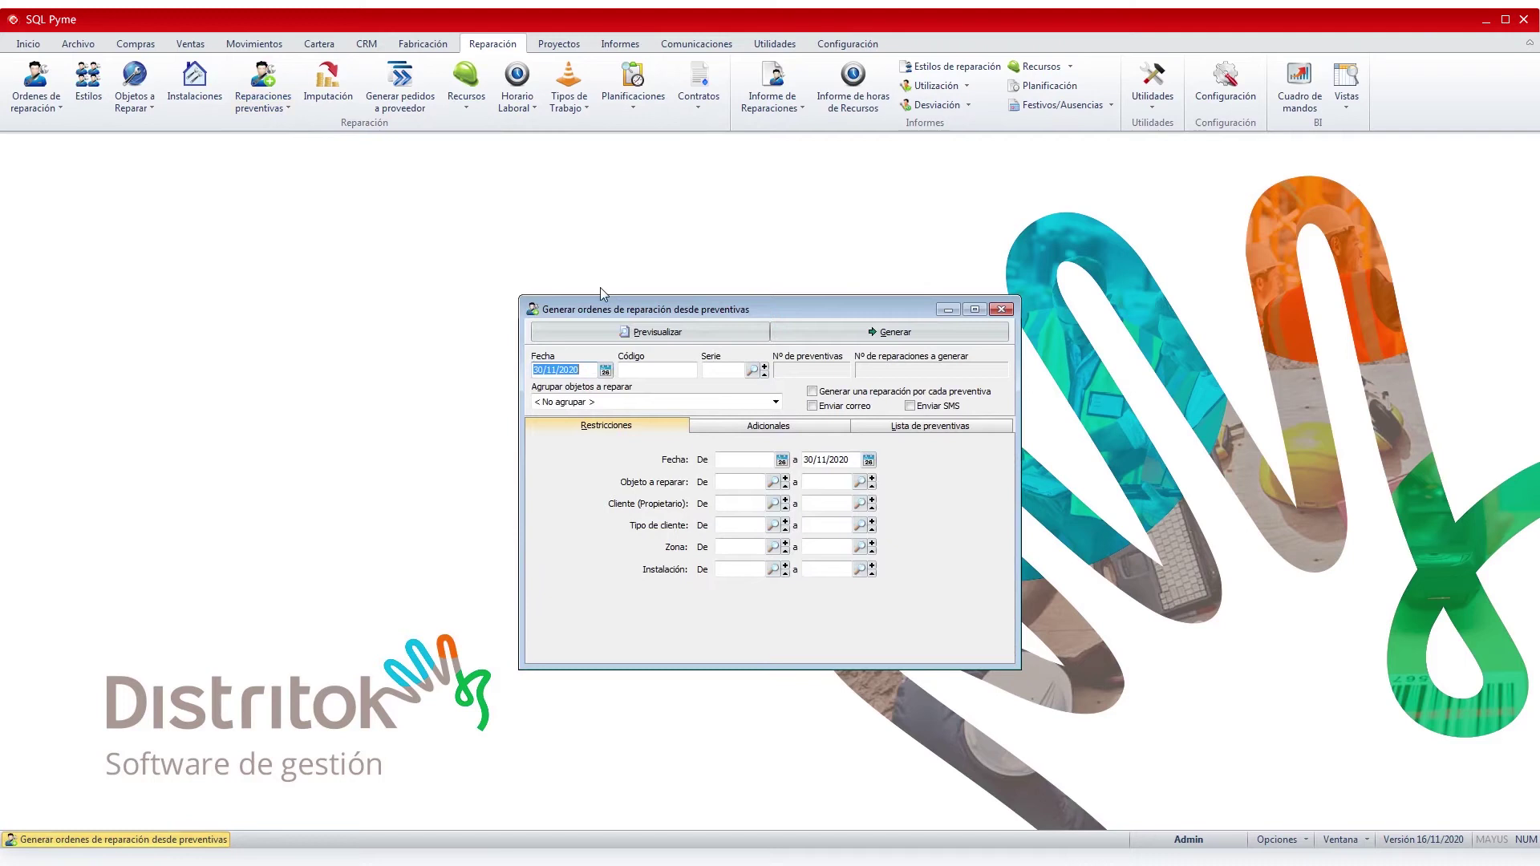
drag(856, 463, 801, 463)
text(31/12)
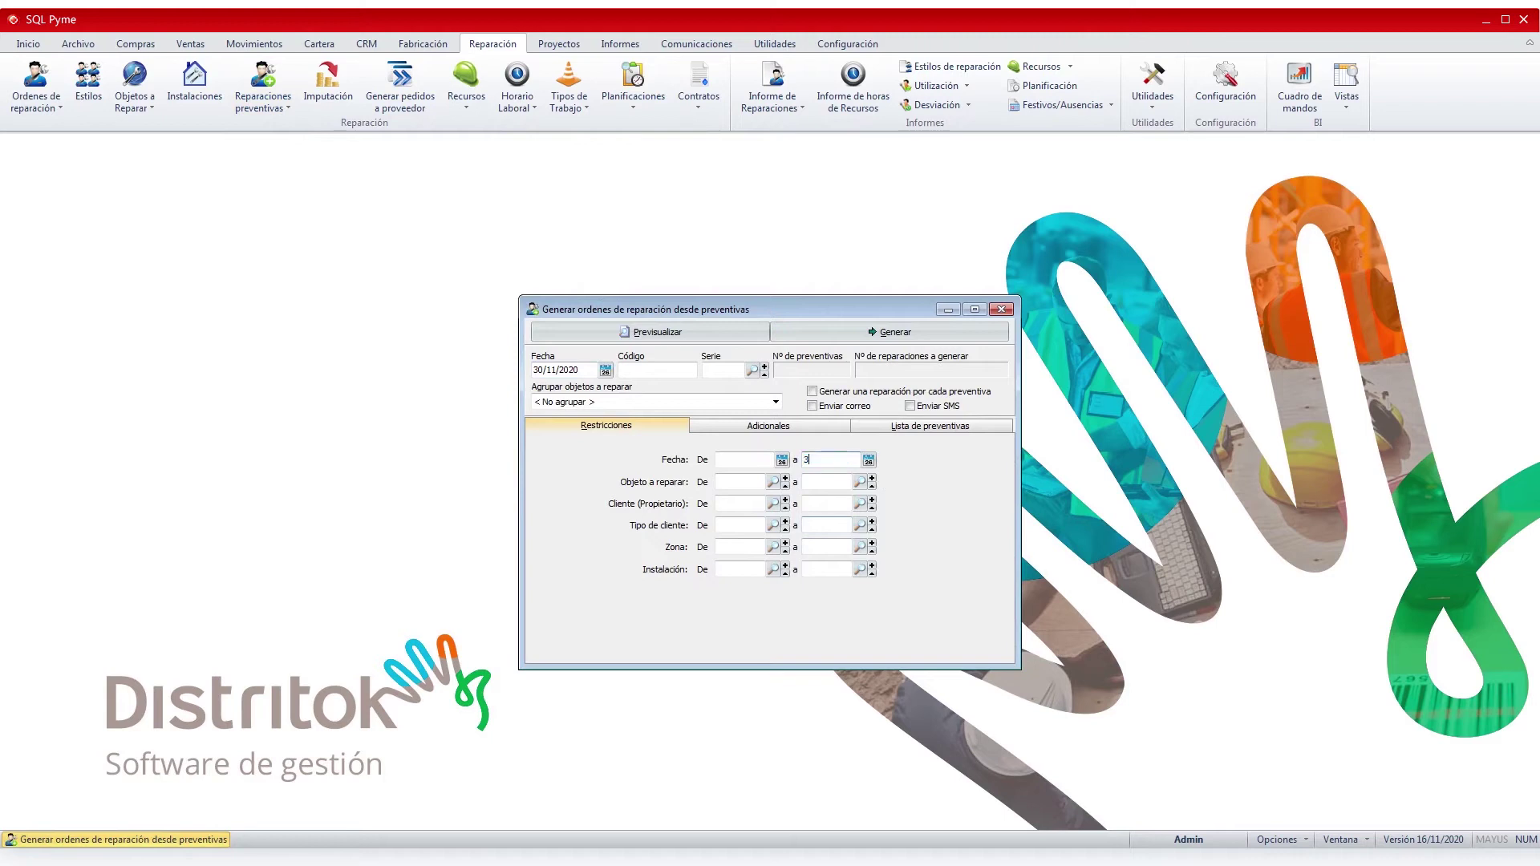
key(Tab)
click(860, 405)
click(921, 406)
click(913, 406)
click(818, 406)
Show the list of due preventives, group the objects by same installation and style, and generate the repair orders
click(947, 426)
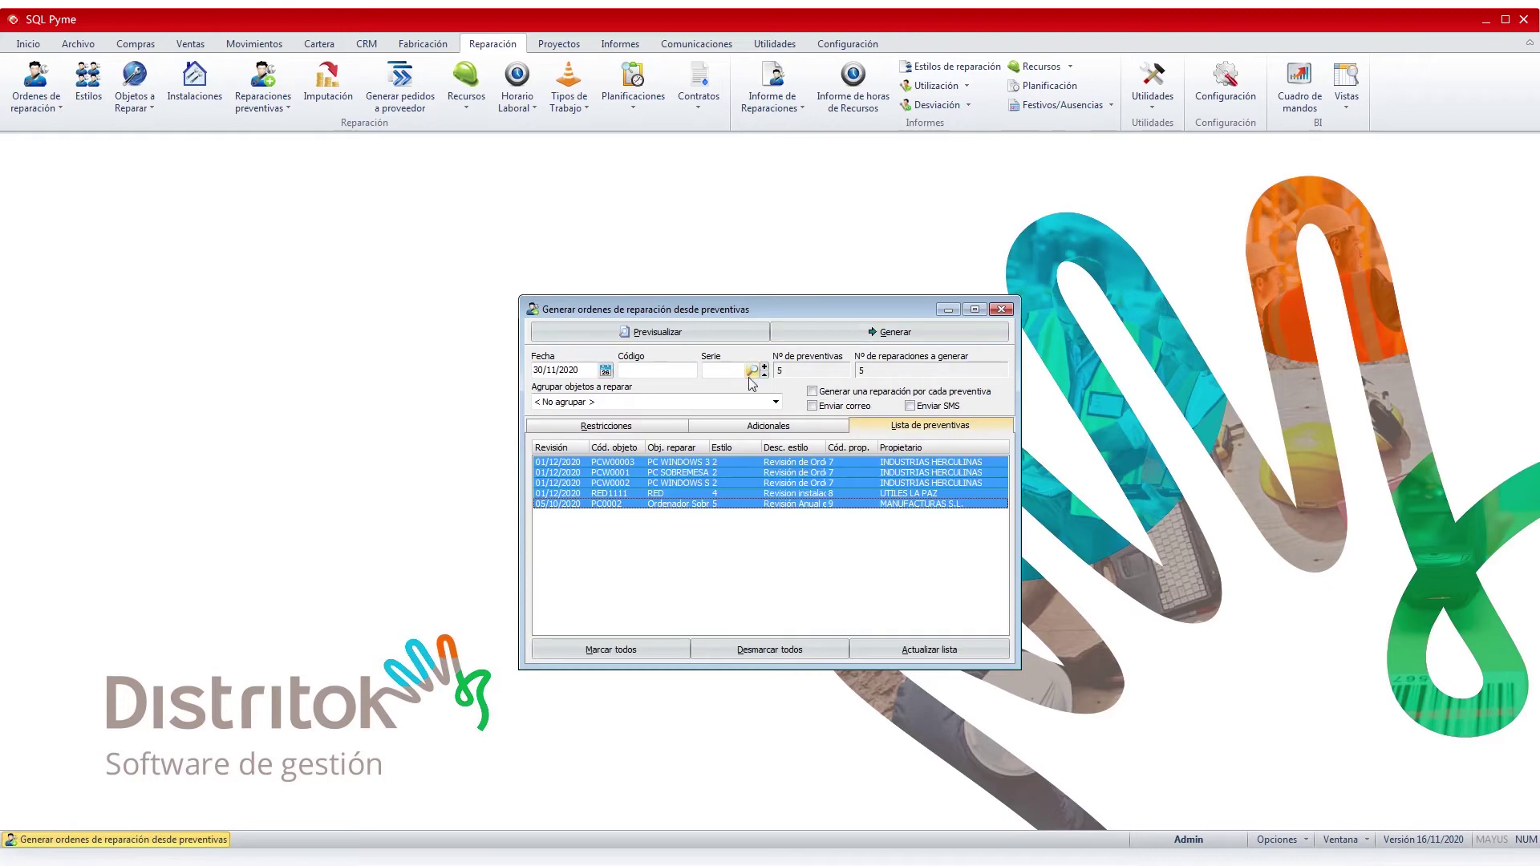
click(776, 402)
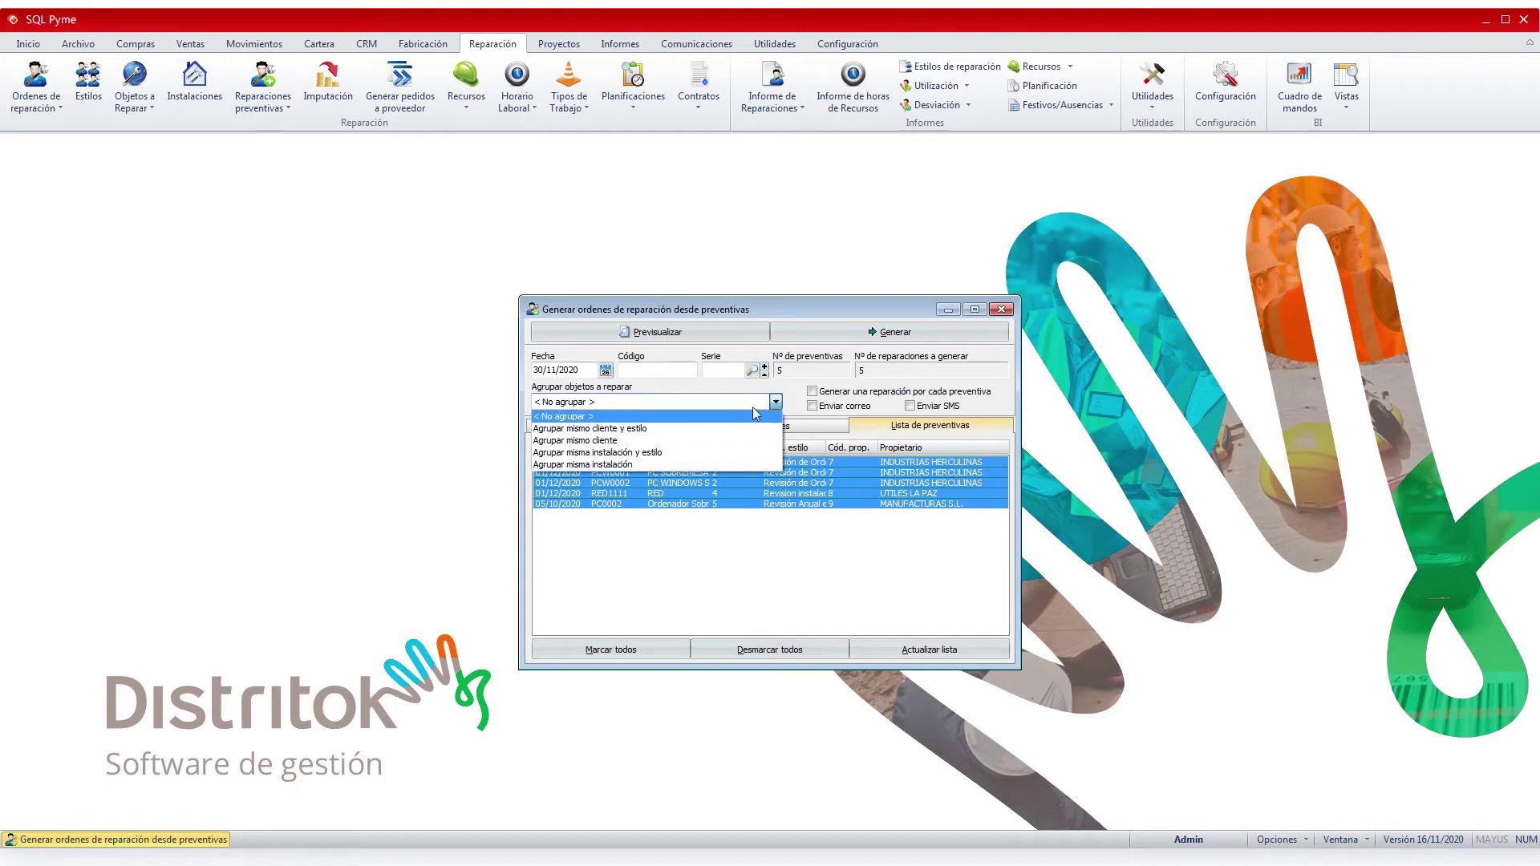
click(666, 454)
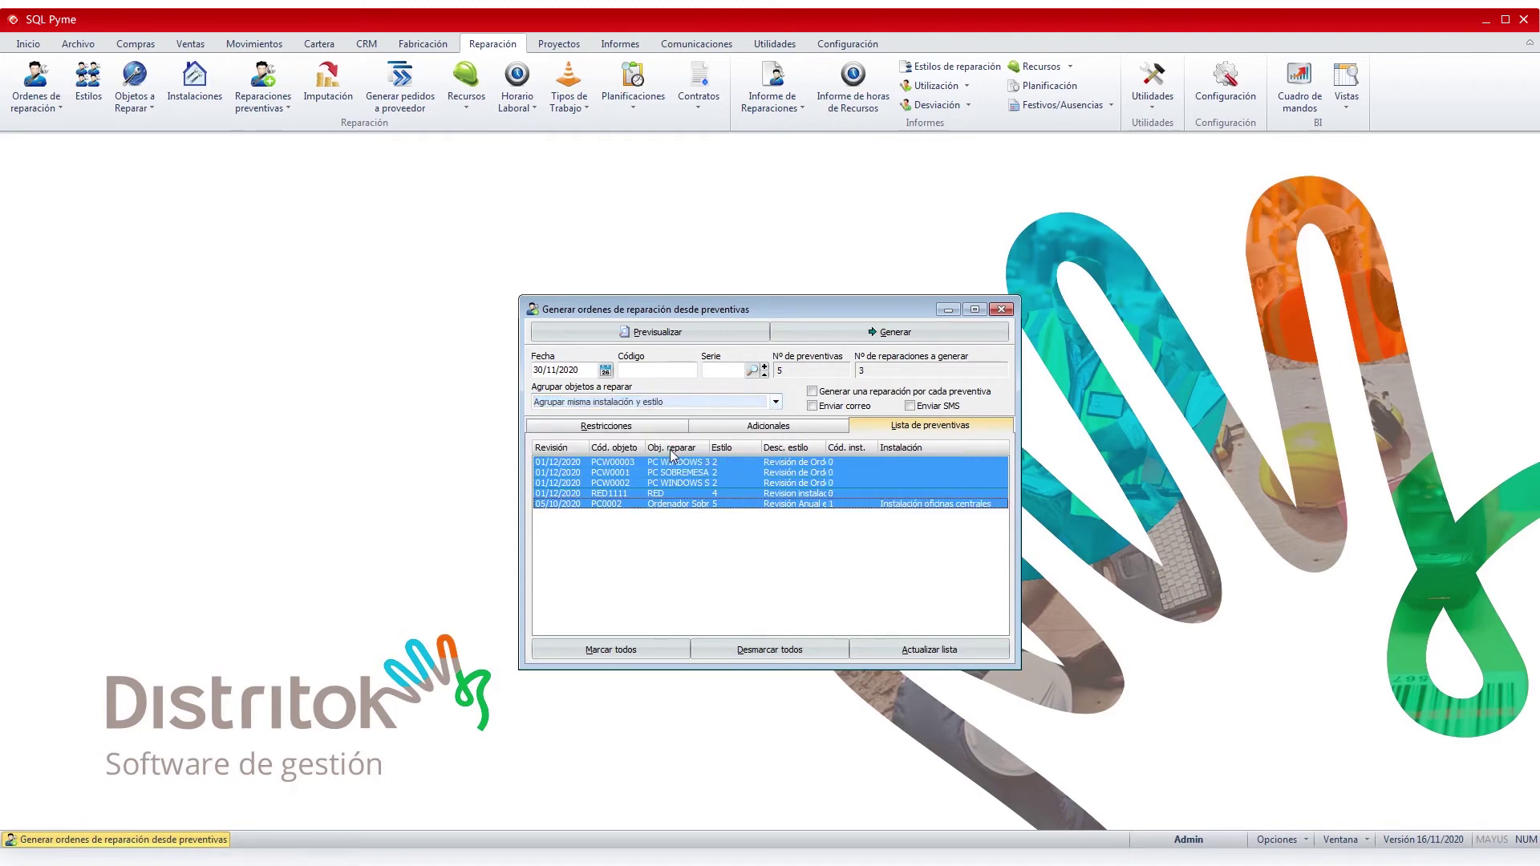
click(907, 333)
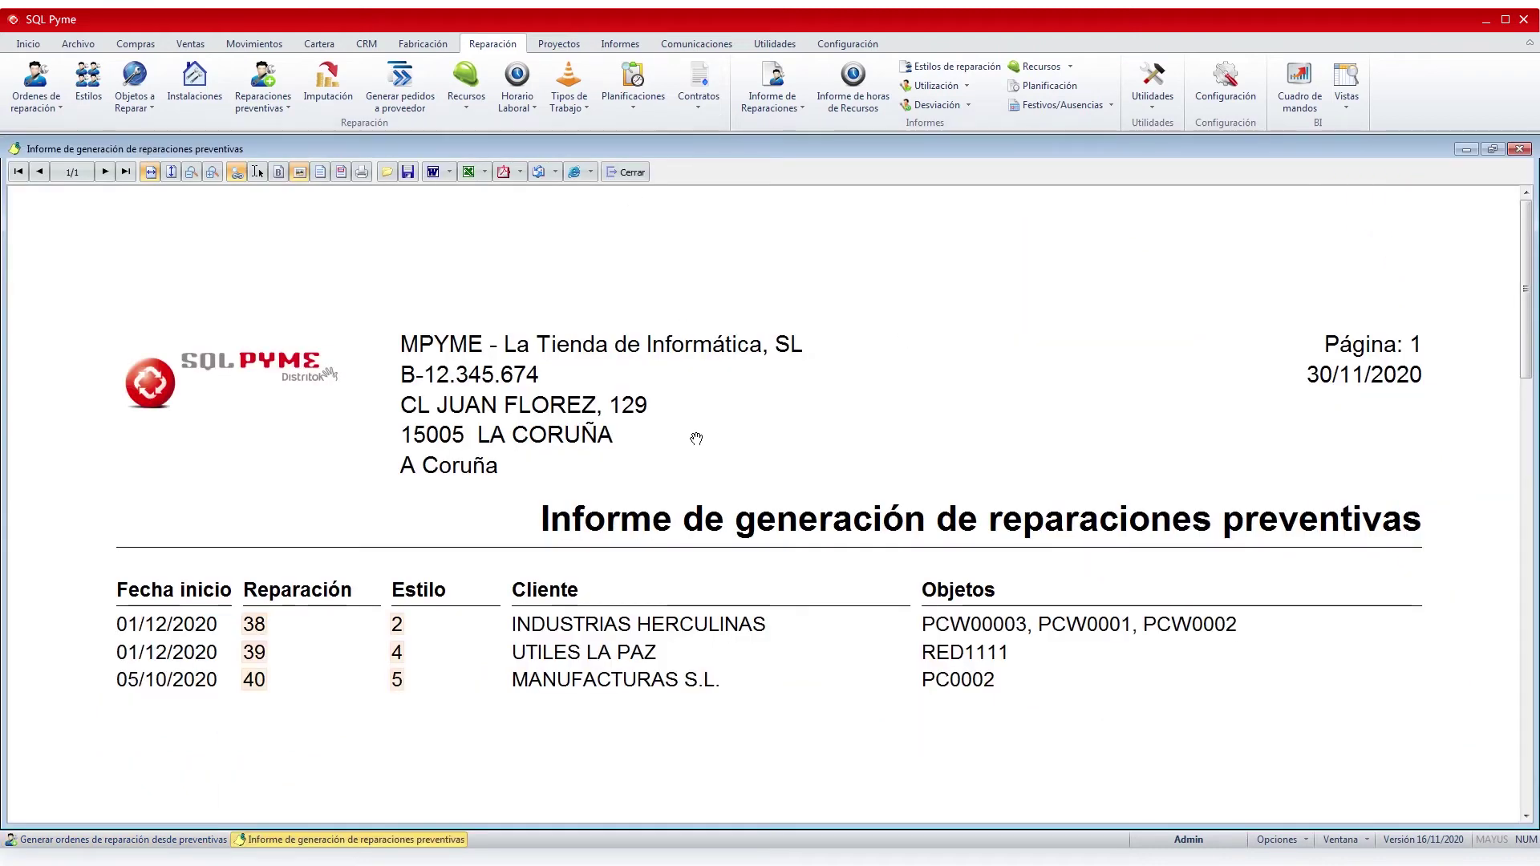
Open the generated repairs from the report and look through the Revision instalación red and Revisión Anual equipos y red orders
click(255, 625)
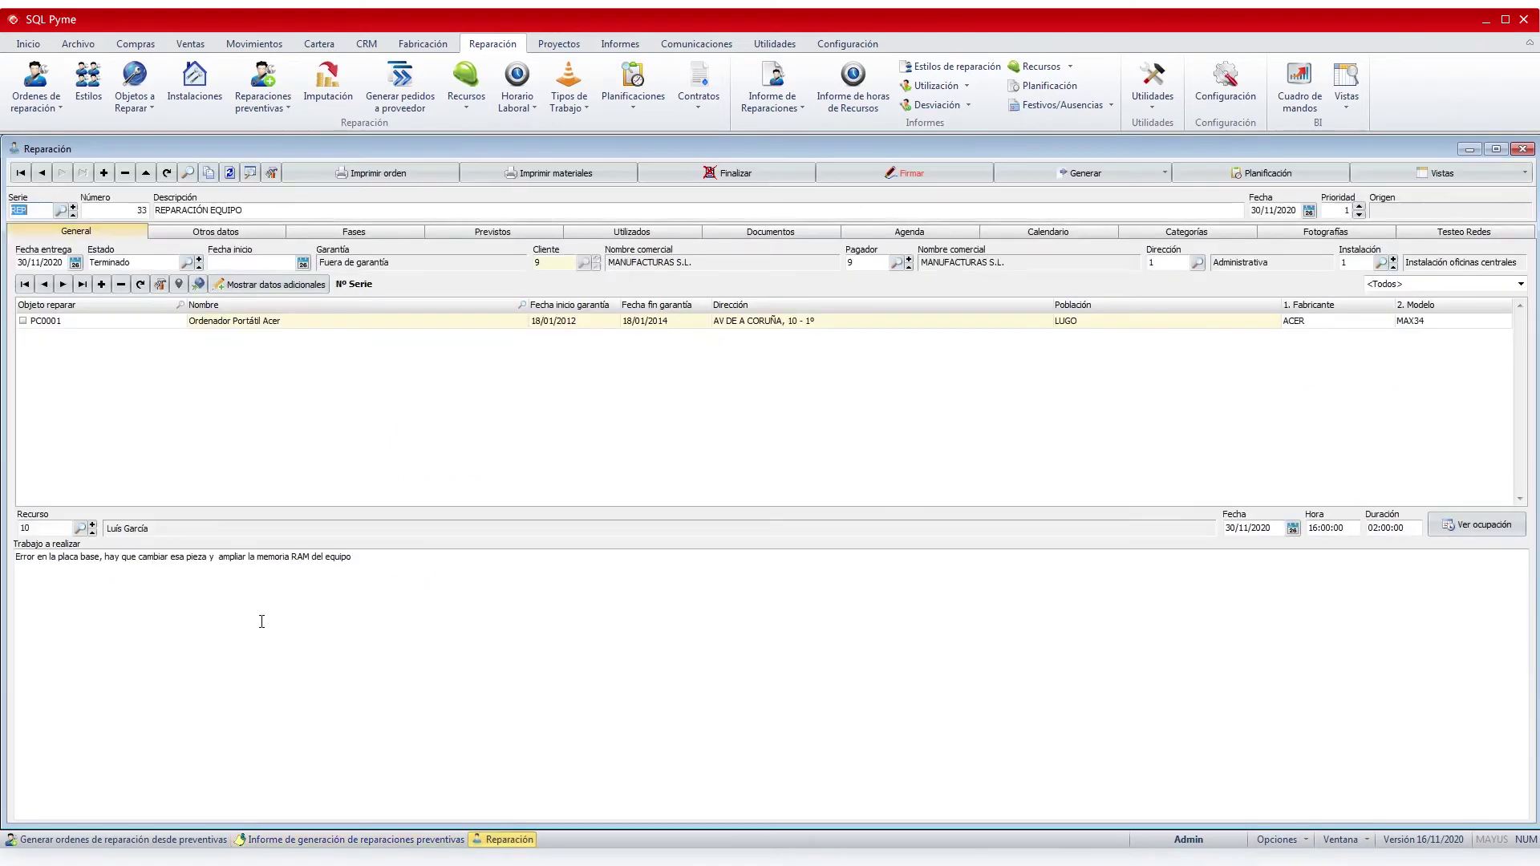
click(62, 173)
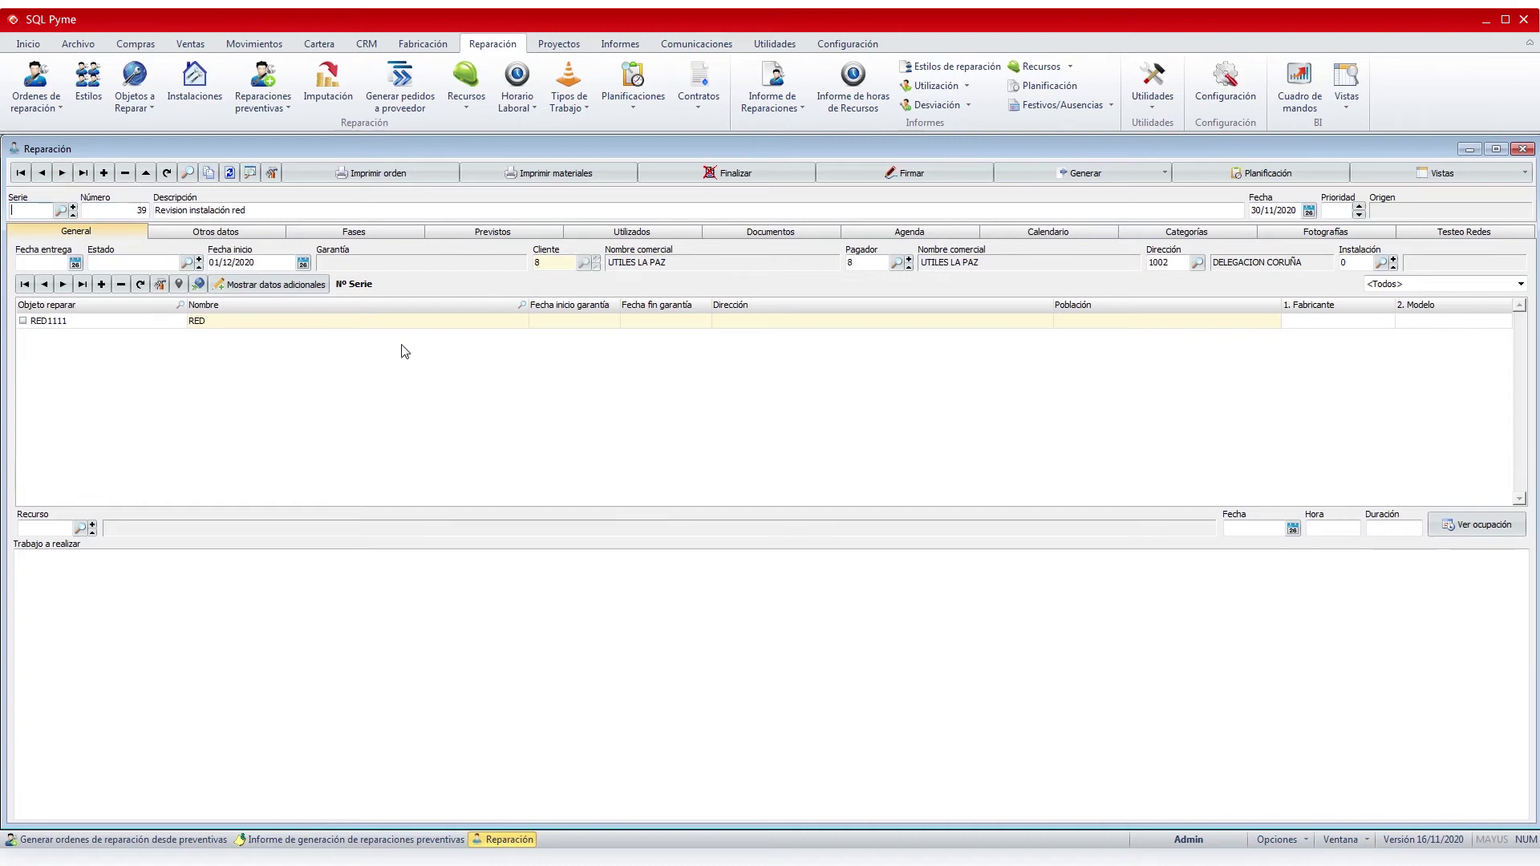
click(62, 172)
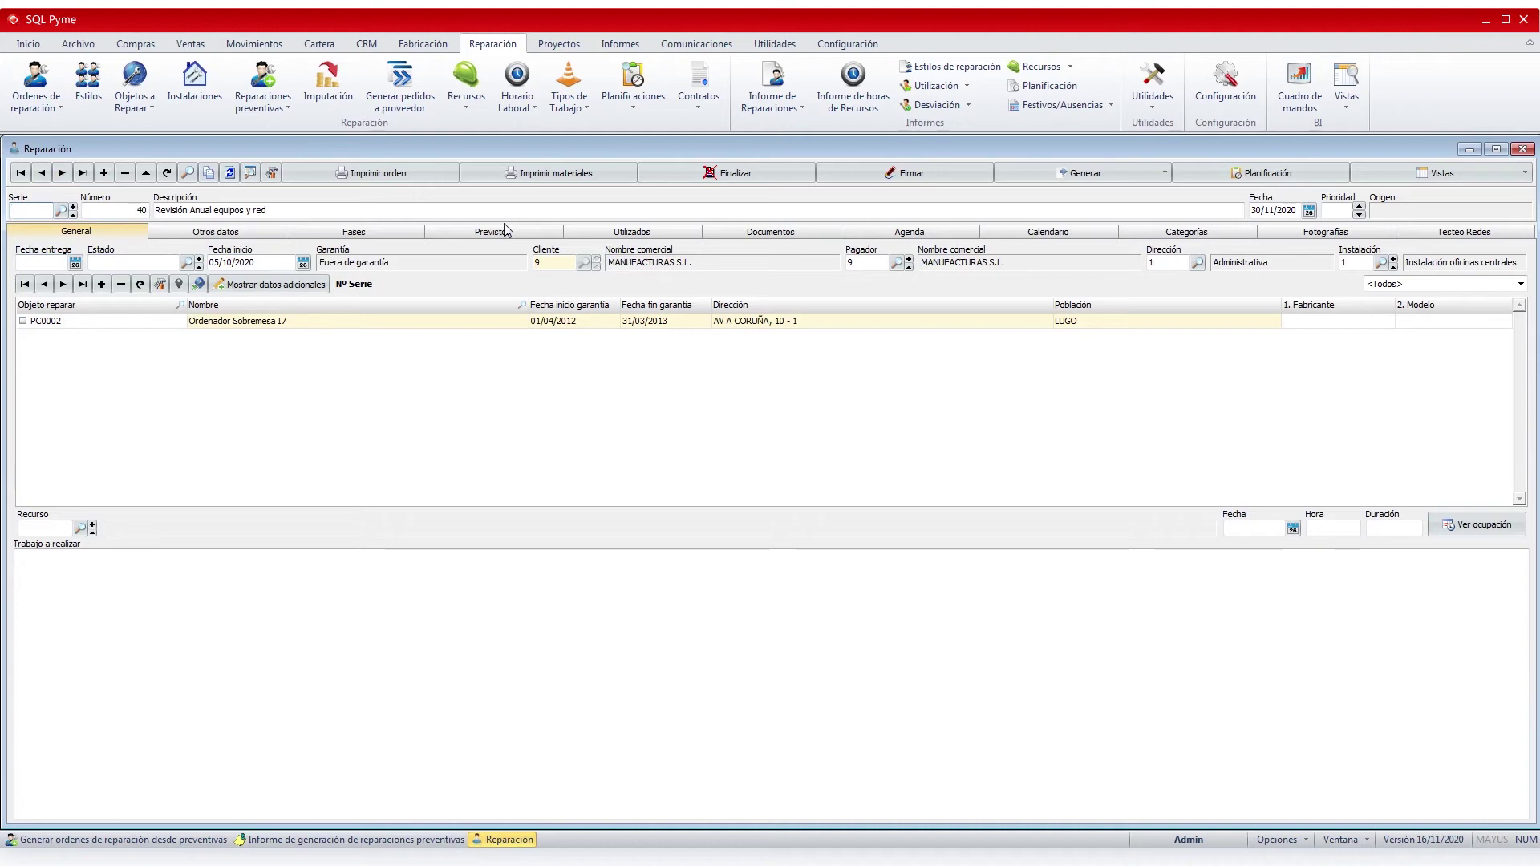
Review the other data, planned resources and network test sheet of the Revisión Anual equipos y red order
click(215, 231)
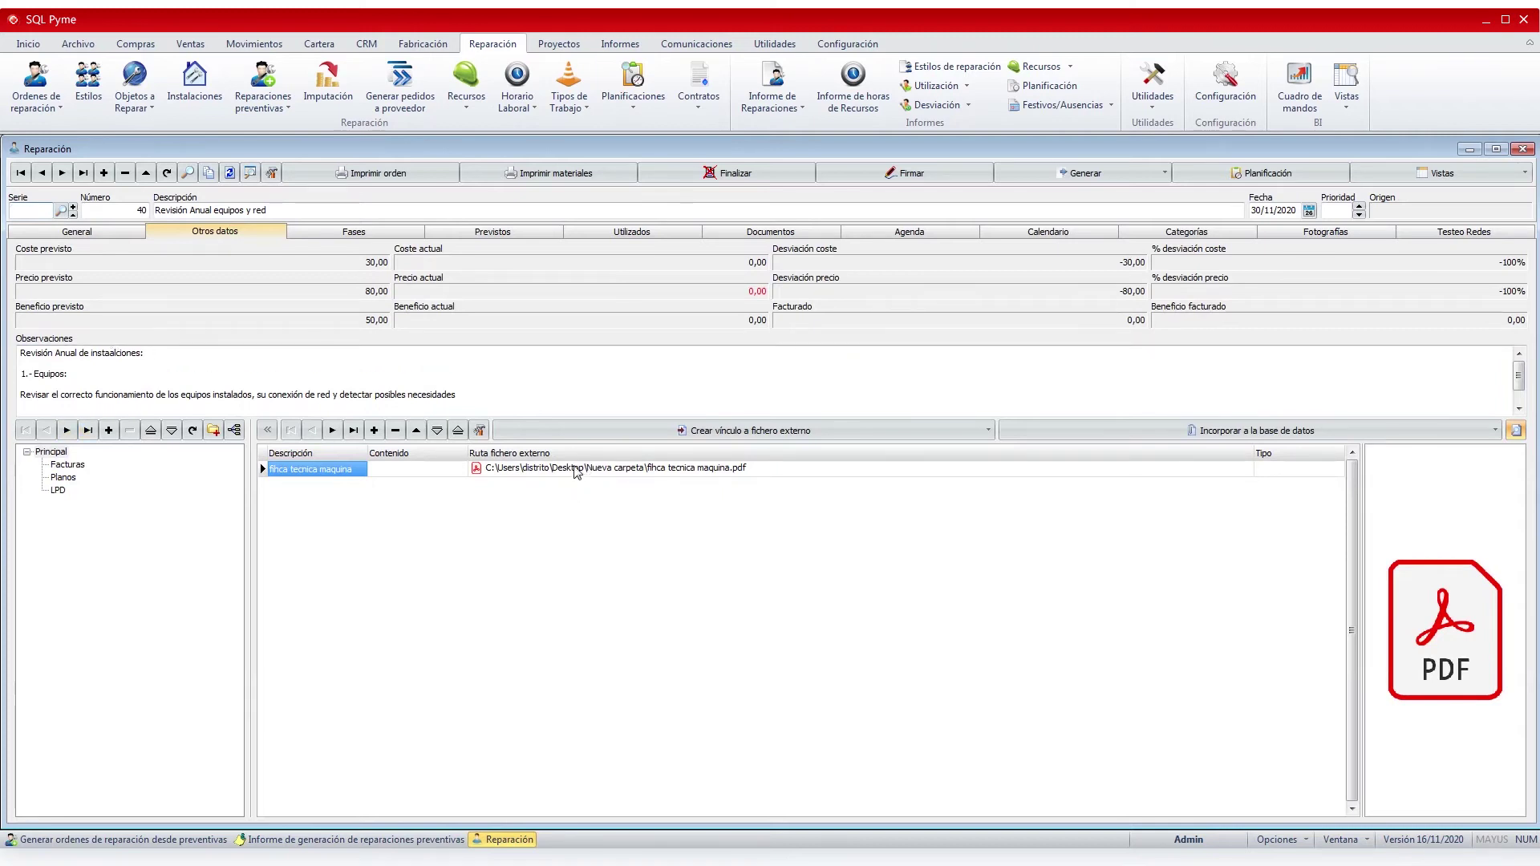
click(518, 234)
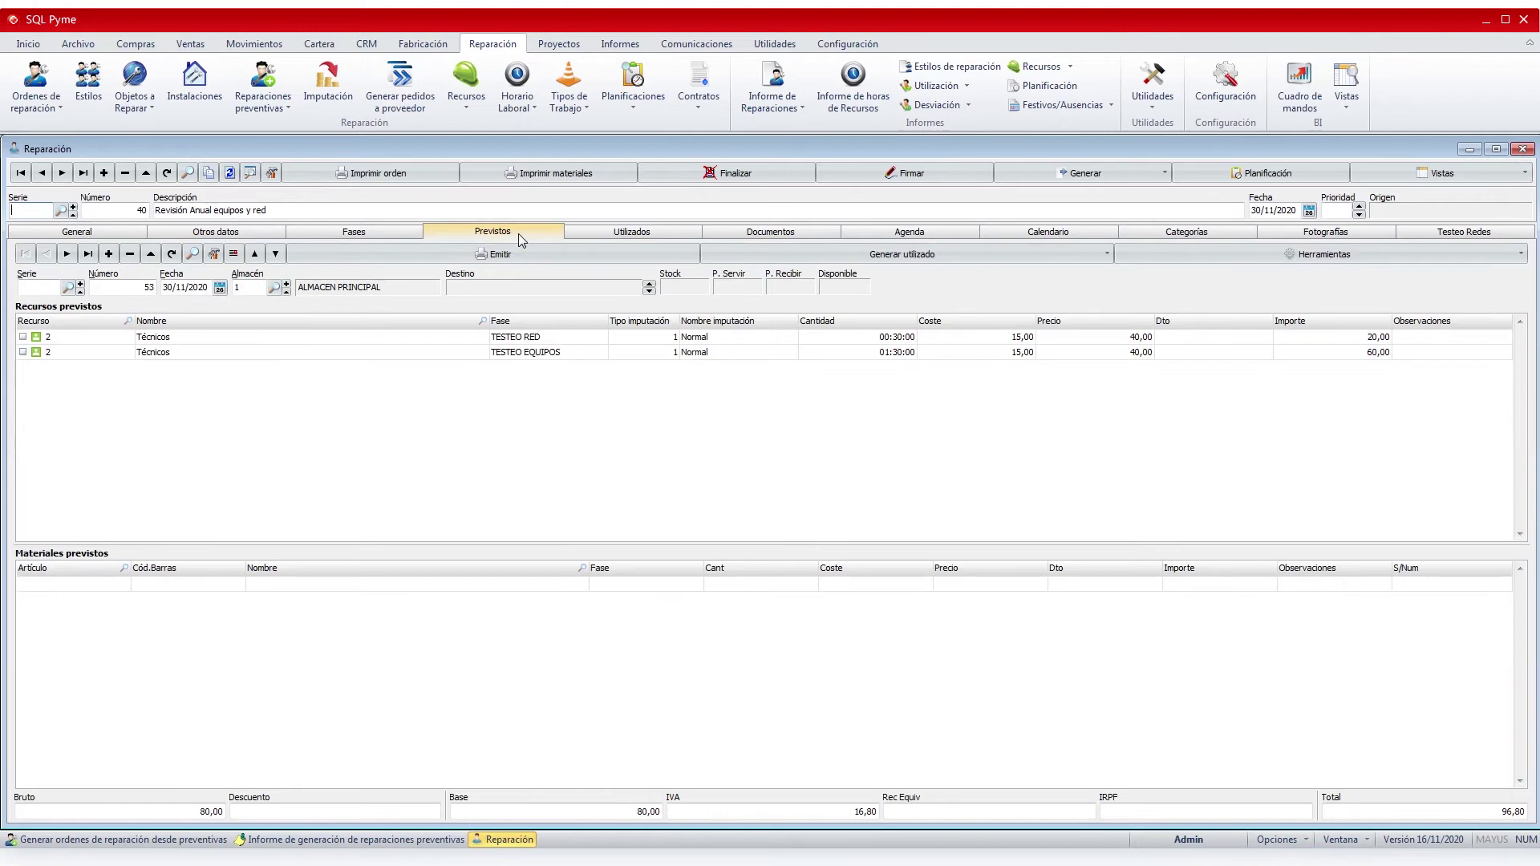
click(1465, 231)
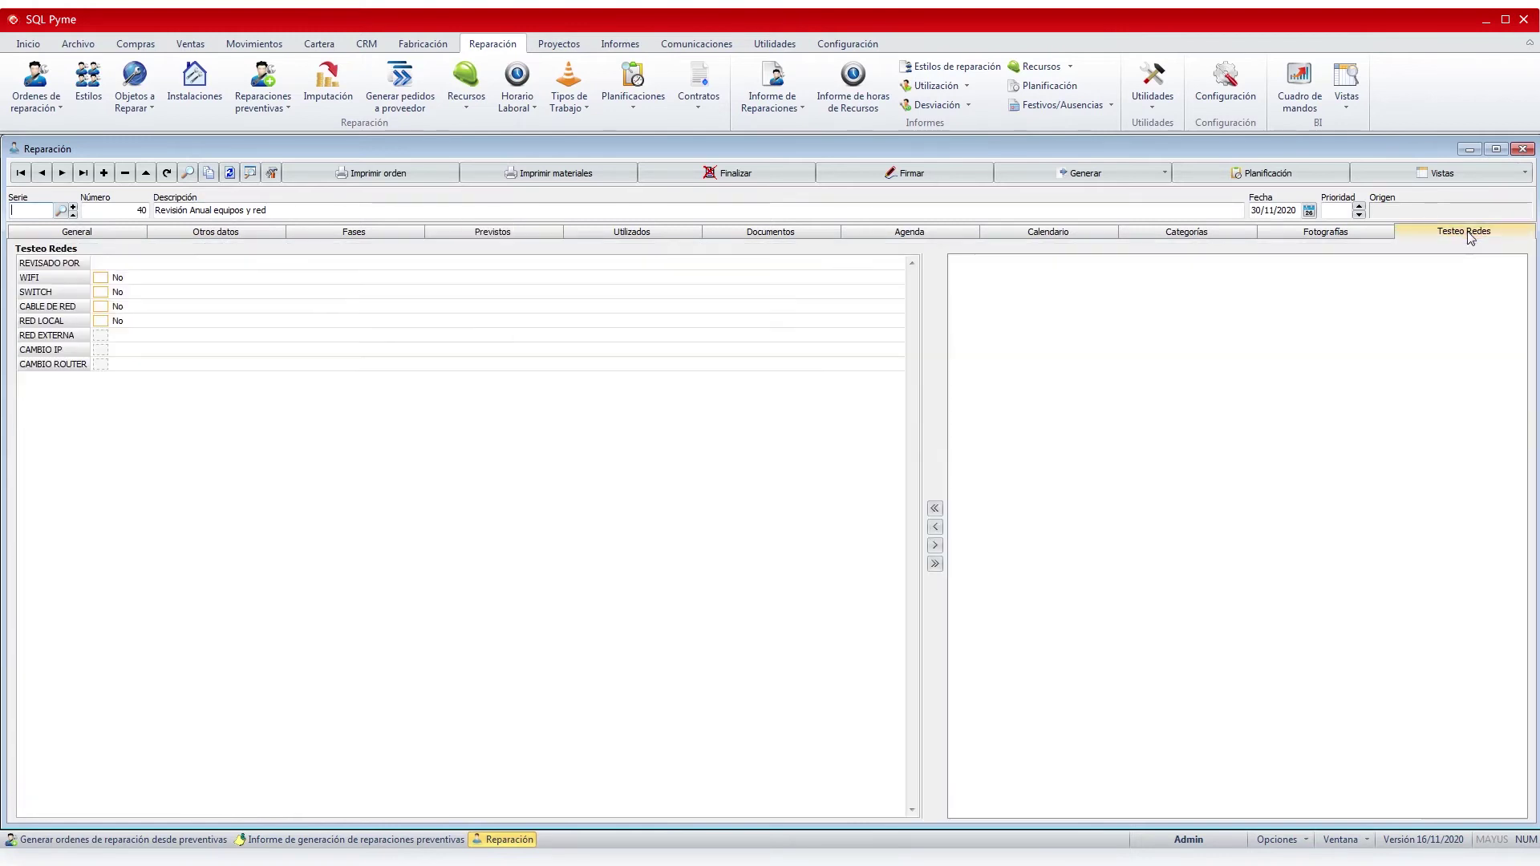
Mark WIFI, CABLE DE RED and RED LOCAL as Sí in the network test, and close the order and the preventive generation windows
click(101, 280)
click(101, 279)
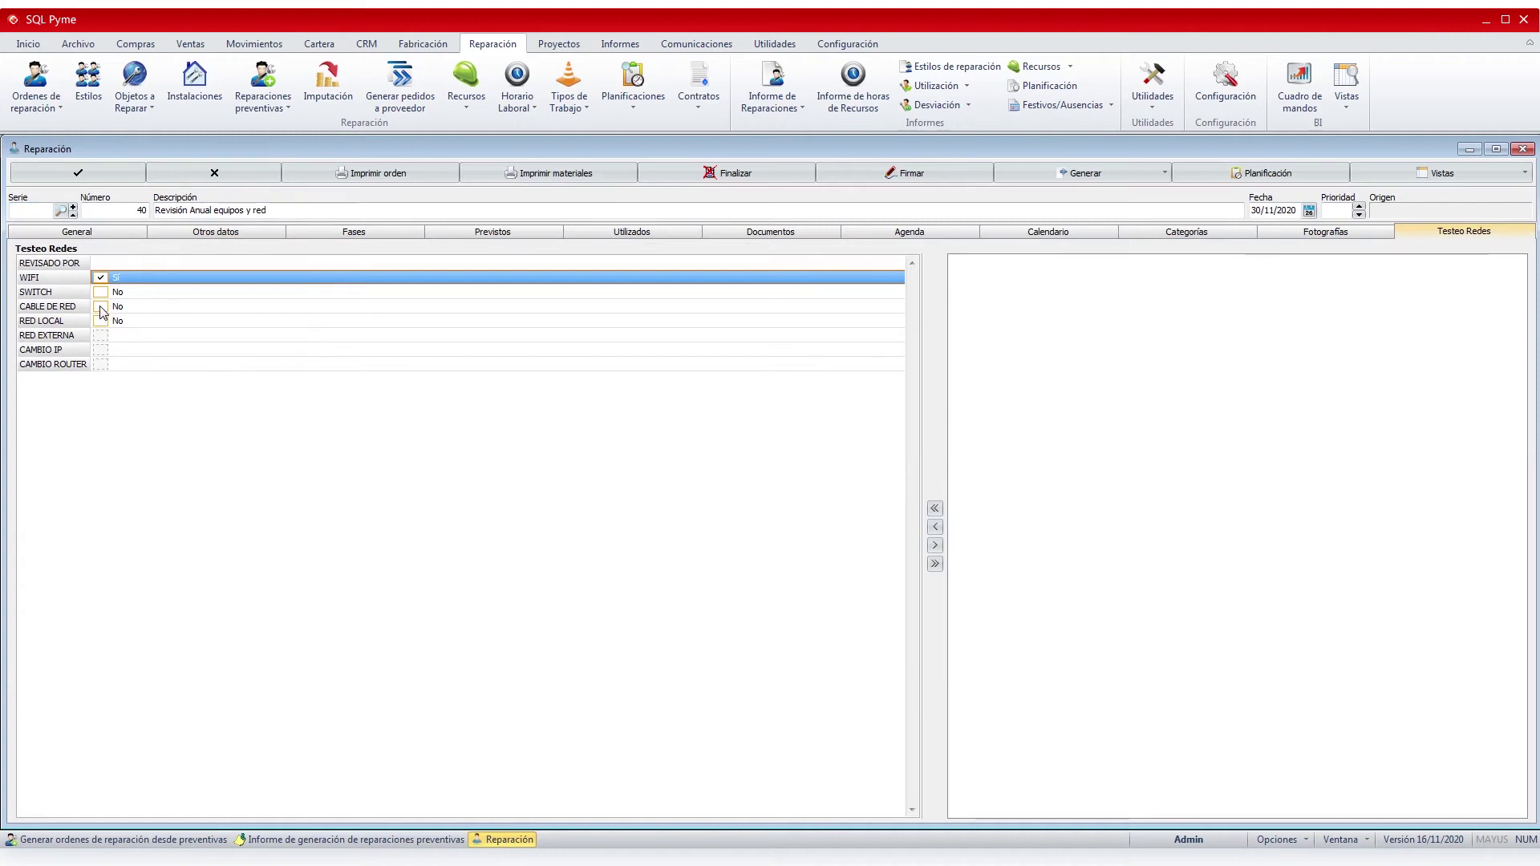
click(101, 307)
click(102, 322)
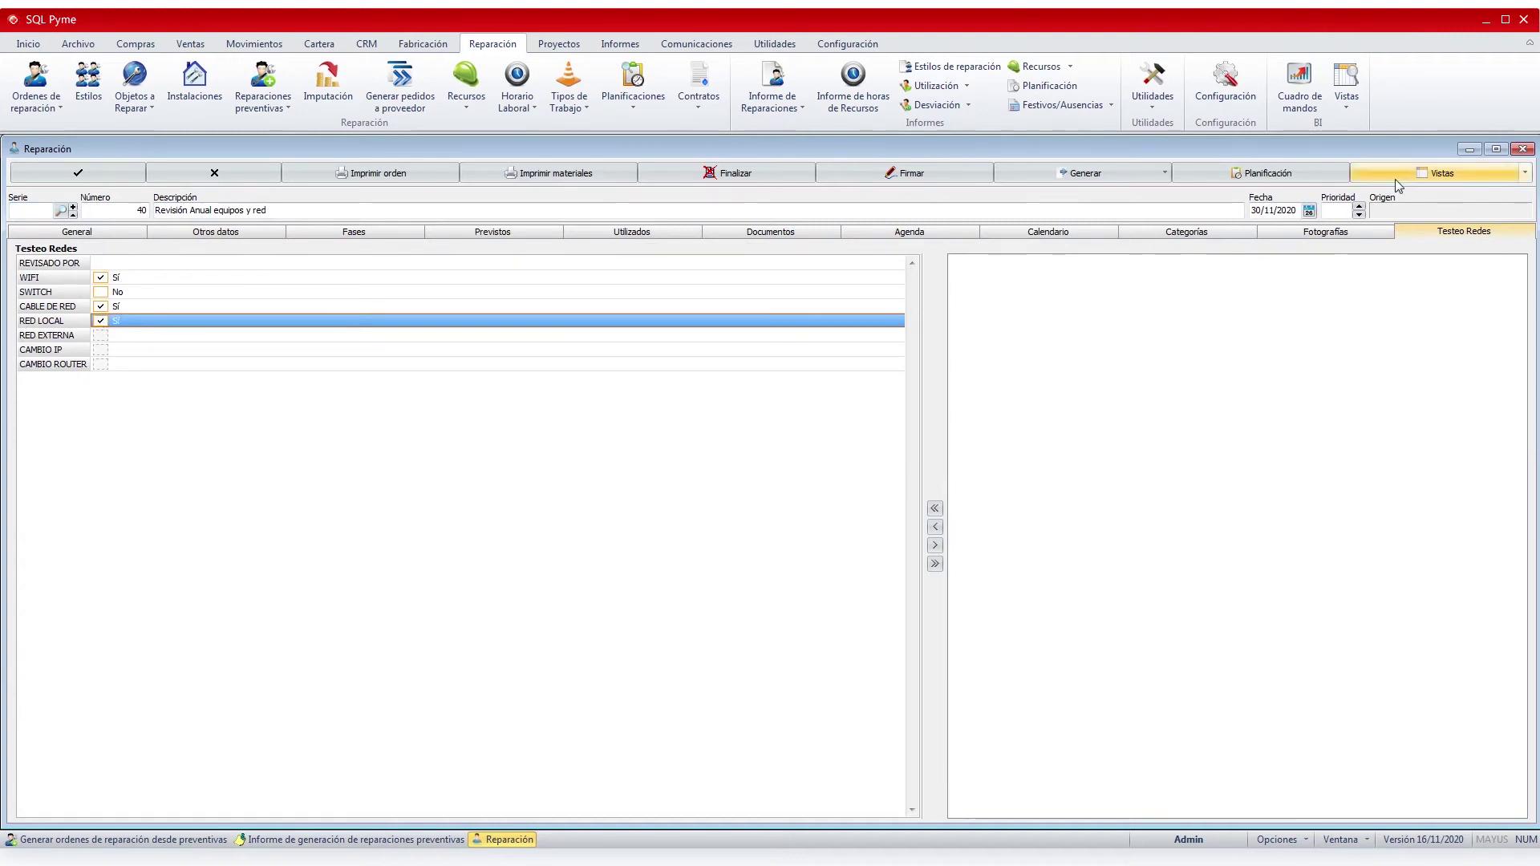
click(1523, 150)
click(1522, 149)
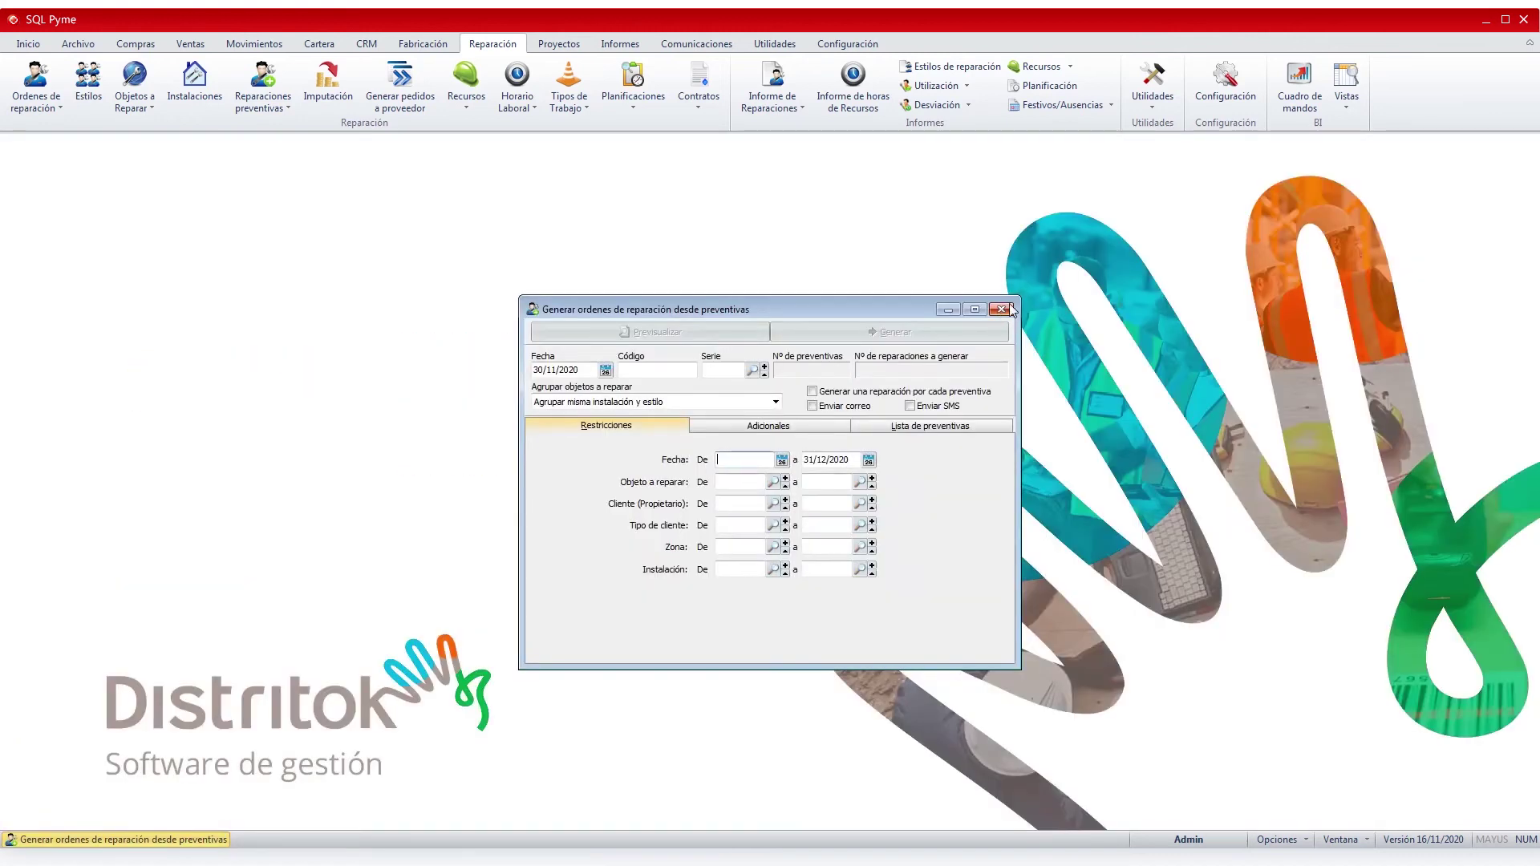
click(1001, 310)
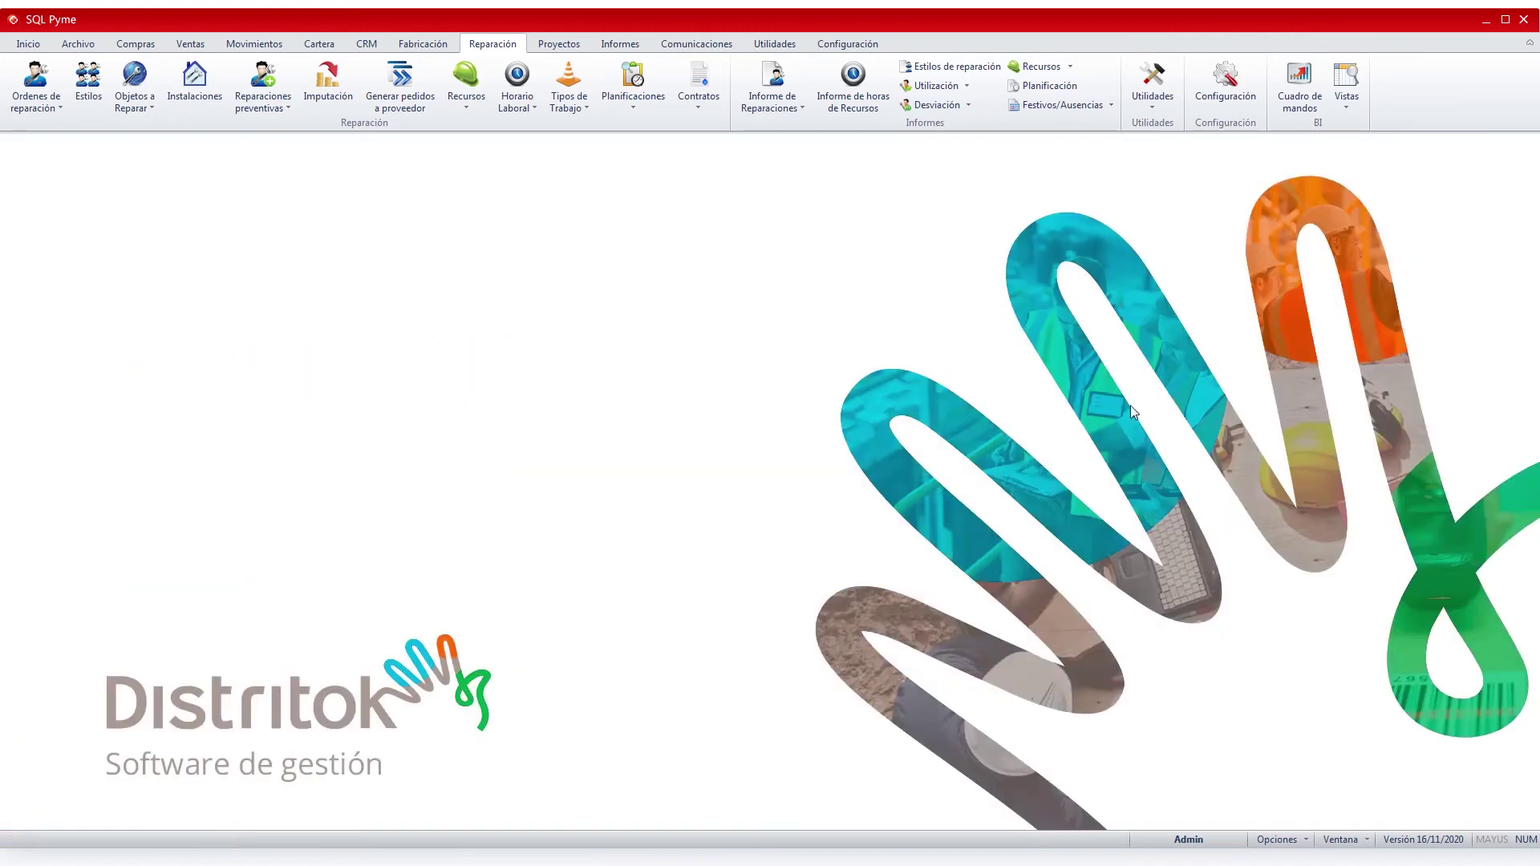
Open the charges to repairs and filter the resource charges to resource 10 with dates from 30/11/2020
click(327, 82)
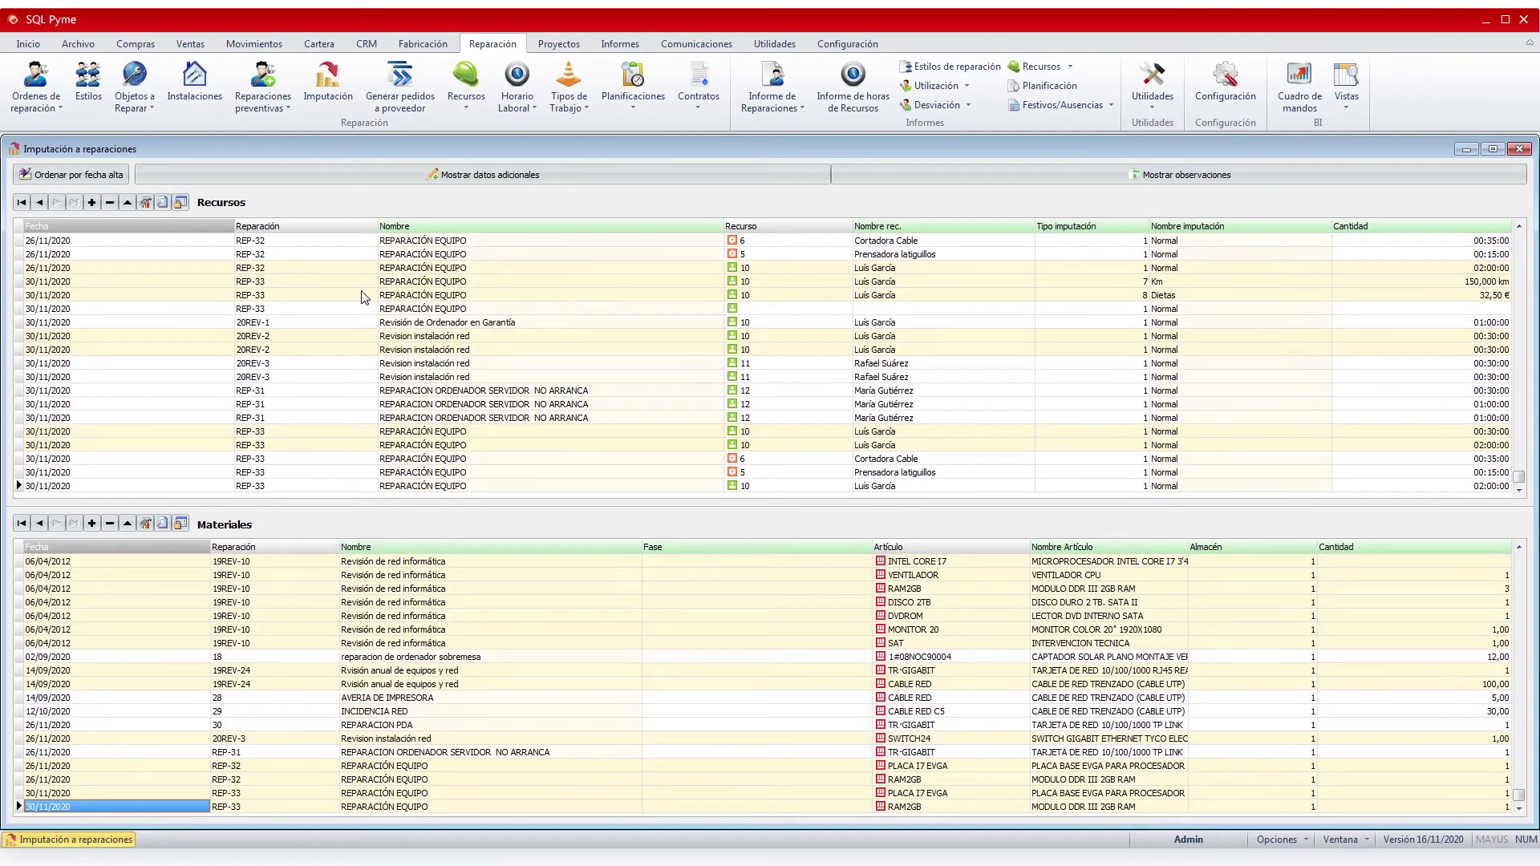
click(182, 203)
click(735, 406)
text(10)
key(Tab)
text(10)
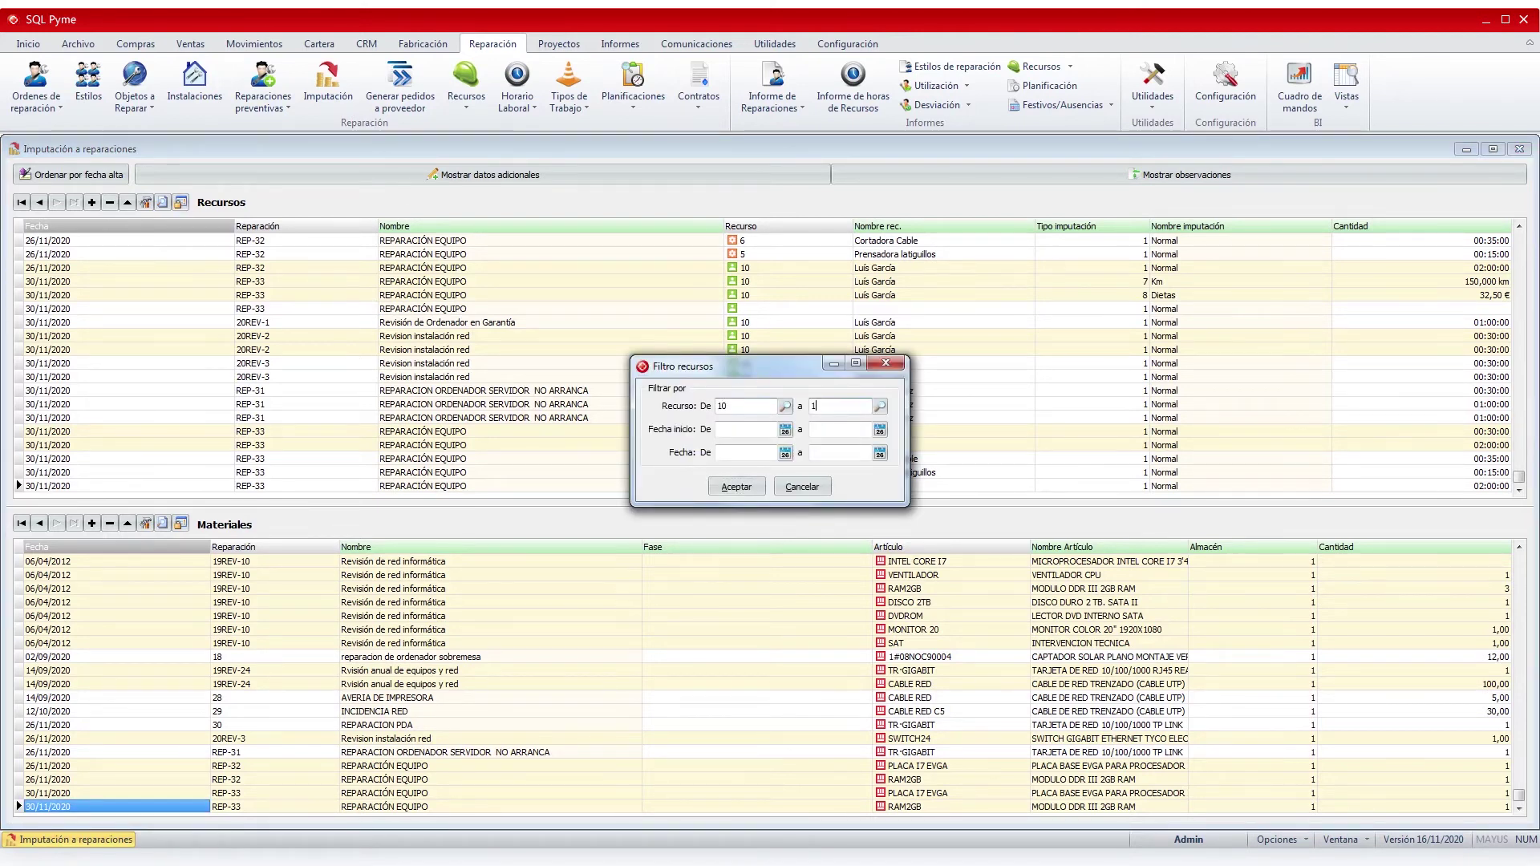
key(Tab)
key(Tab)
key(Tab)
text(30)
key(Tab)
click(758, 486)
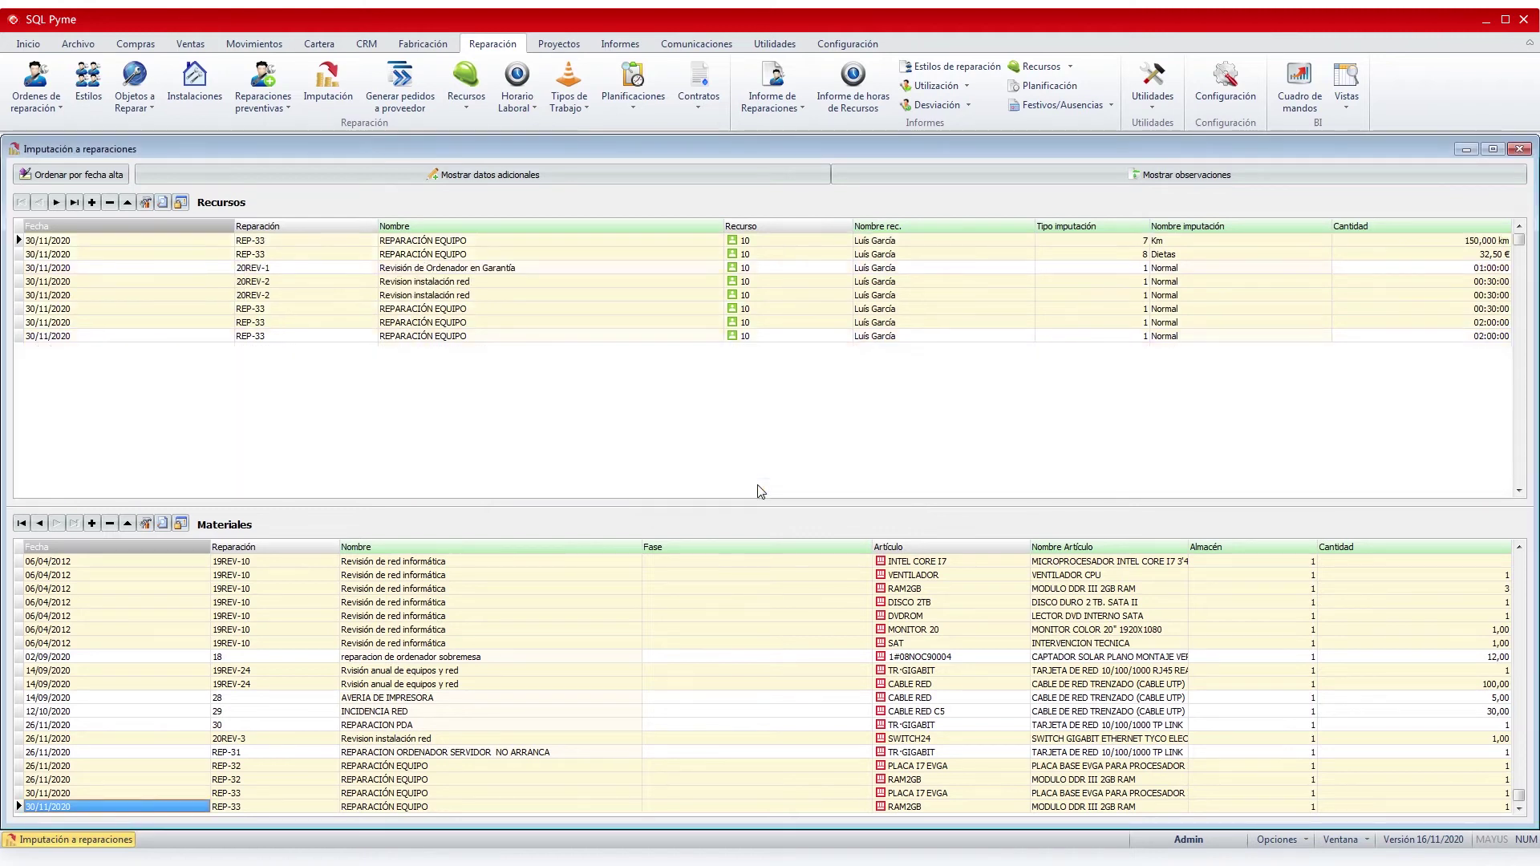
Add a resource charge dated 30/11/2020 to repair REP-32 for resource 10 with quantity 02:00:00, and close the charges
click(92, 204)
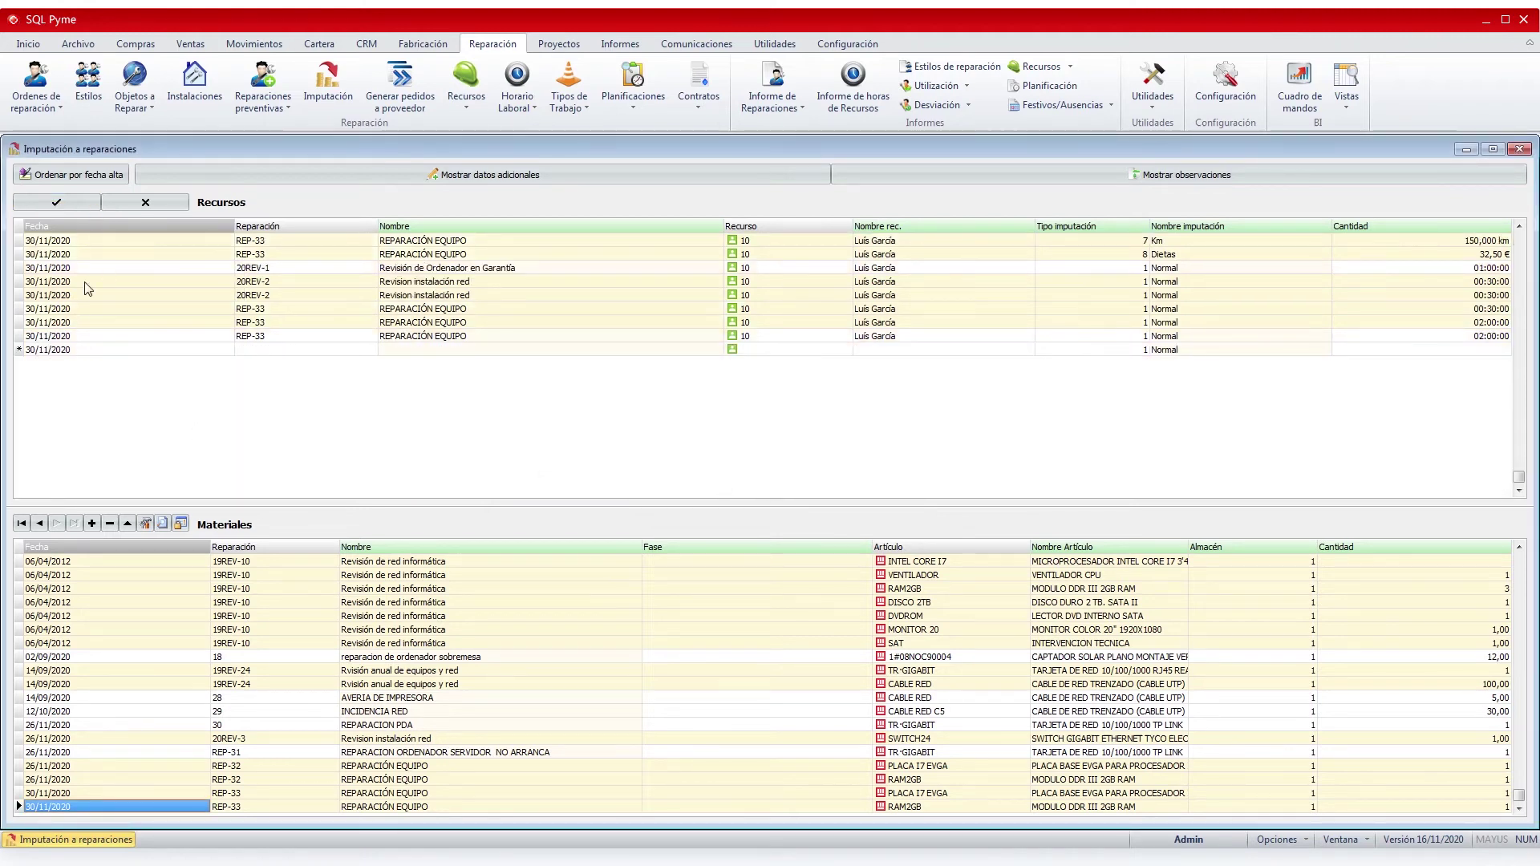
double_click(278, 349)
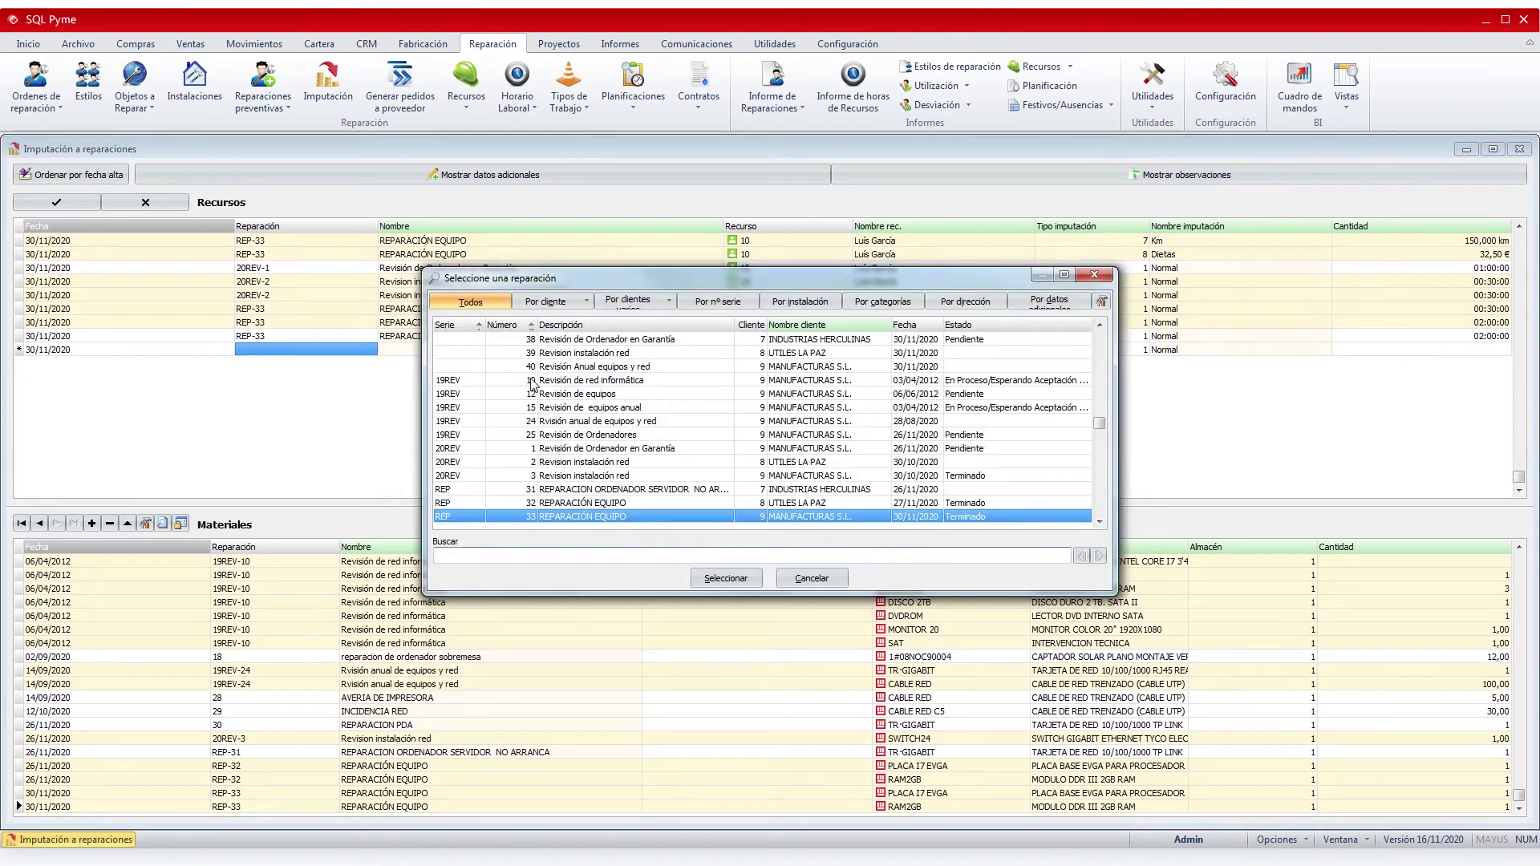
double_click(614, 503)
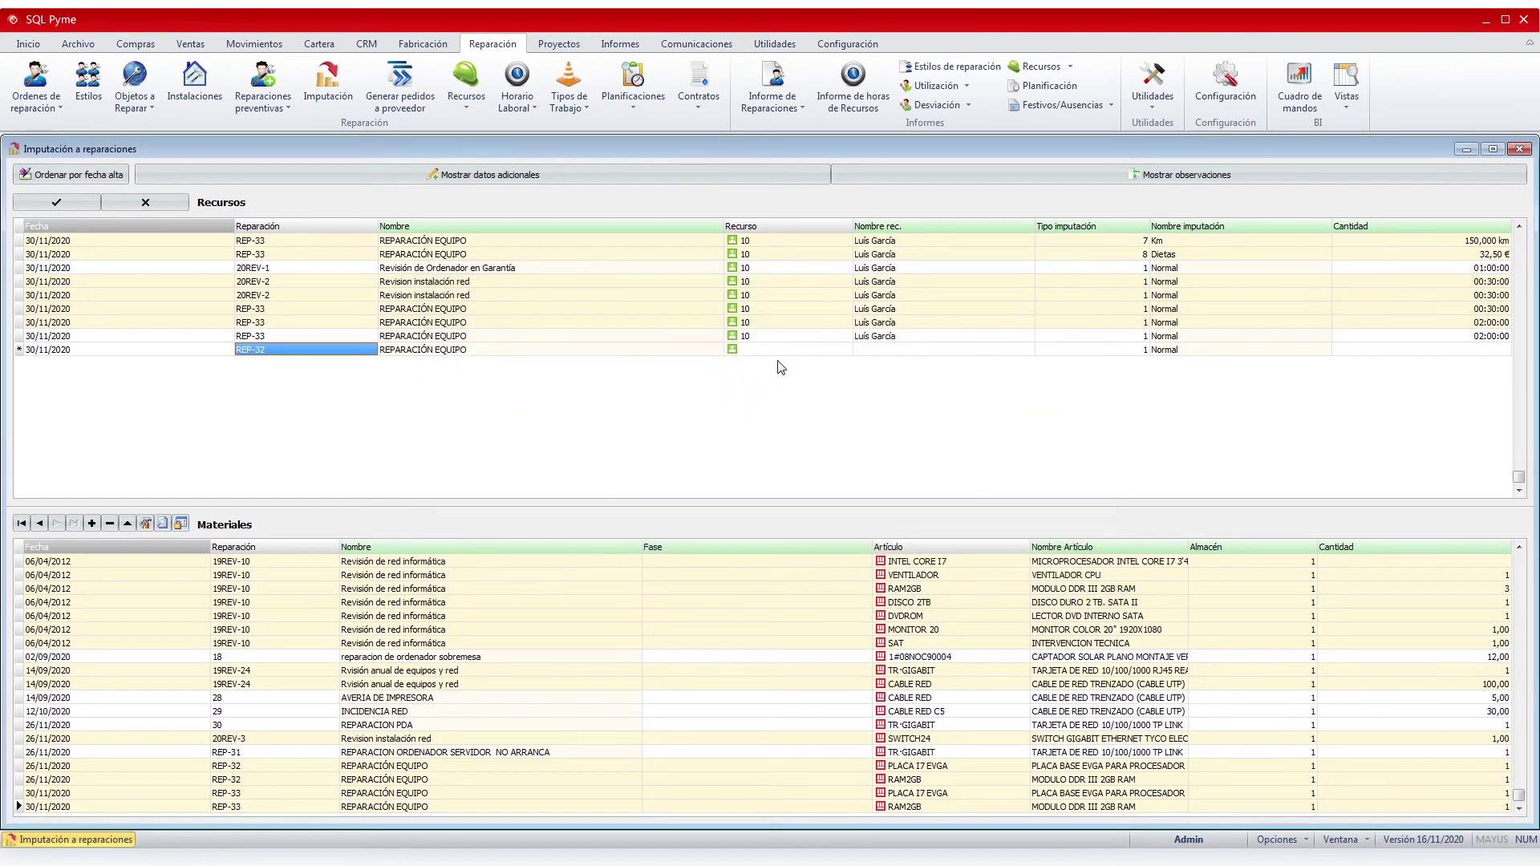
click(780, 350)
text(10)
key(Return)
key(Return)
key(Return)
key(Return)
key(Return)
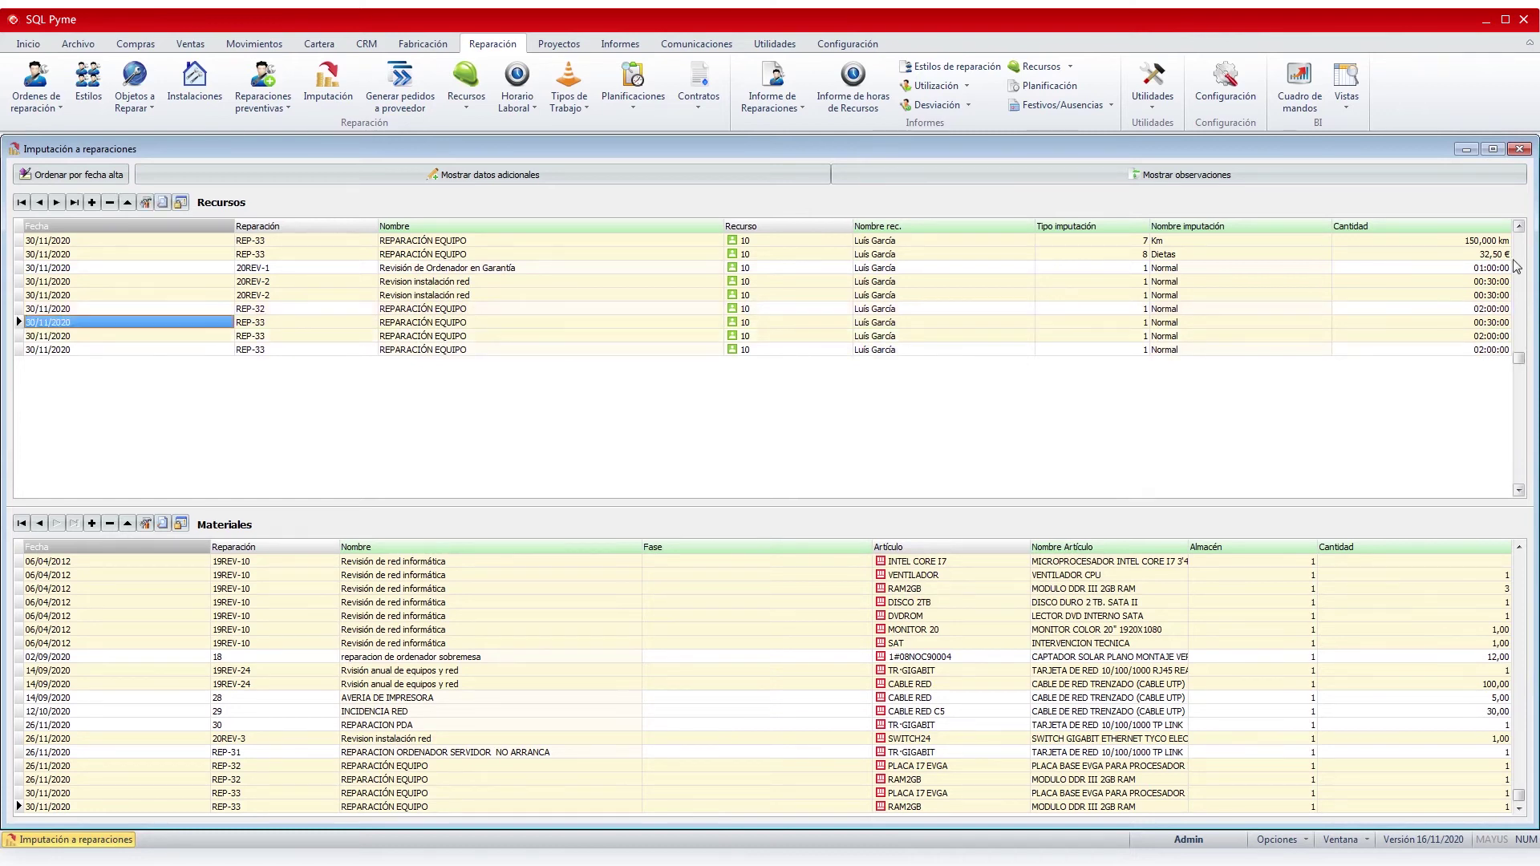
click(1518, 150)
List the articles for supplier orders from repairs, set VENTILADOR to 10 and SERVIDOR HP to 20, and close without generating
click(393, 90)
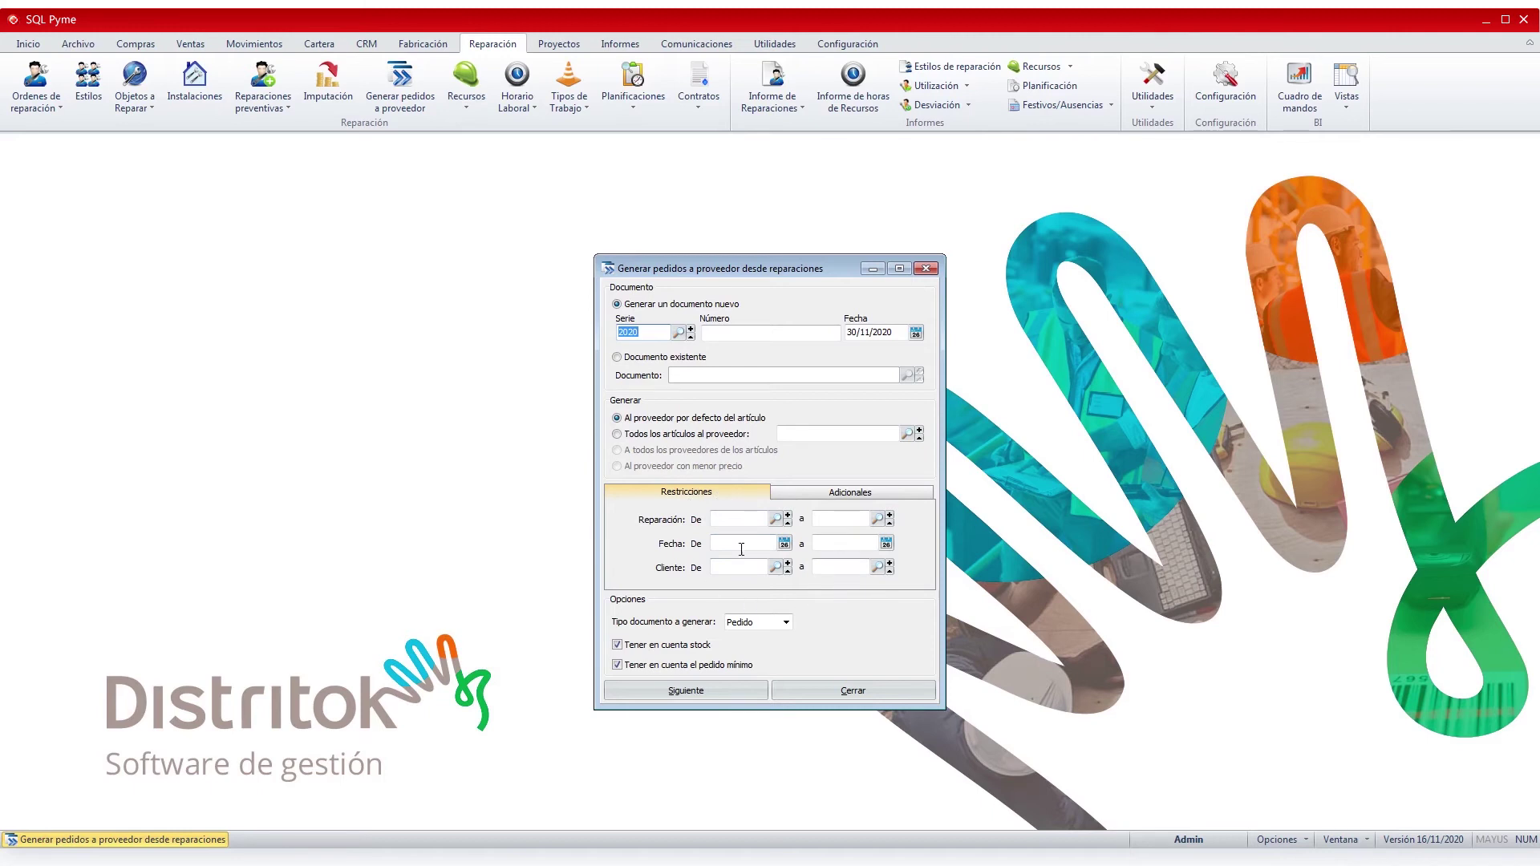
click(686, 691)
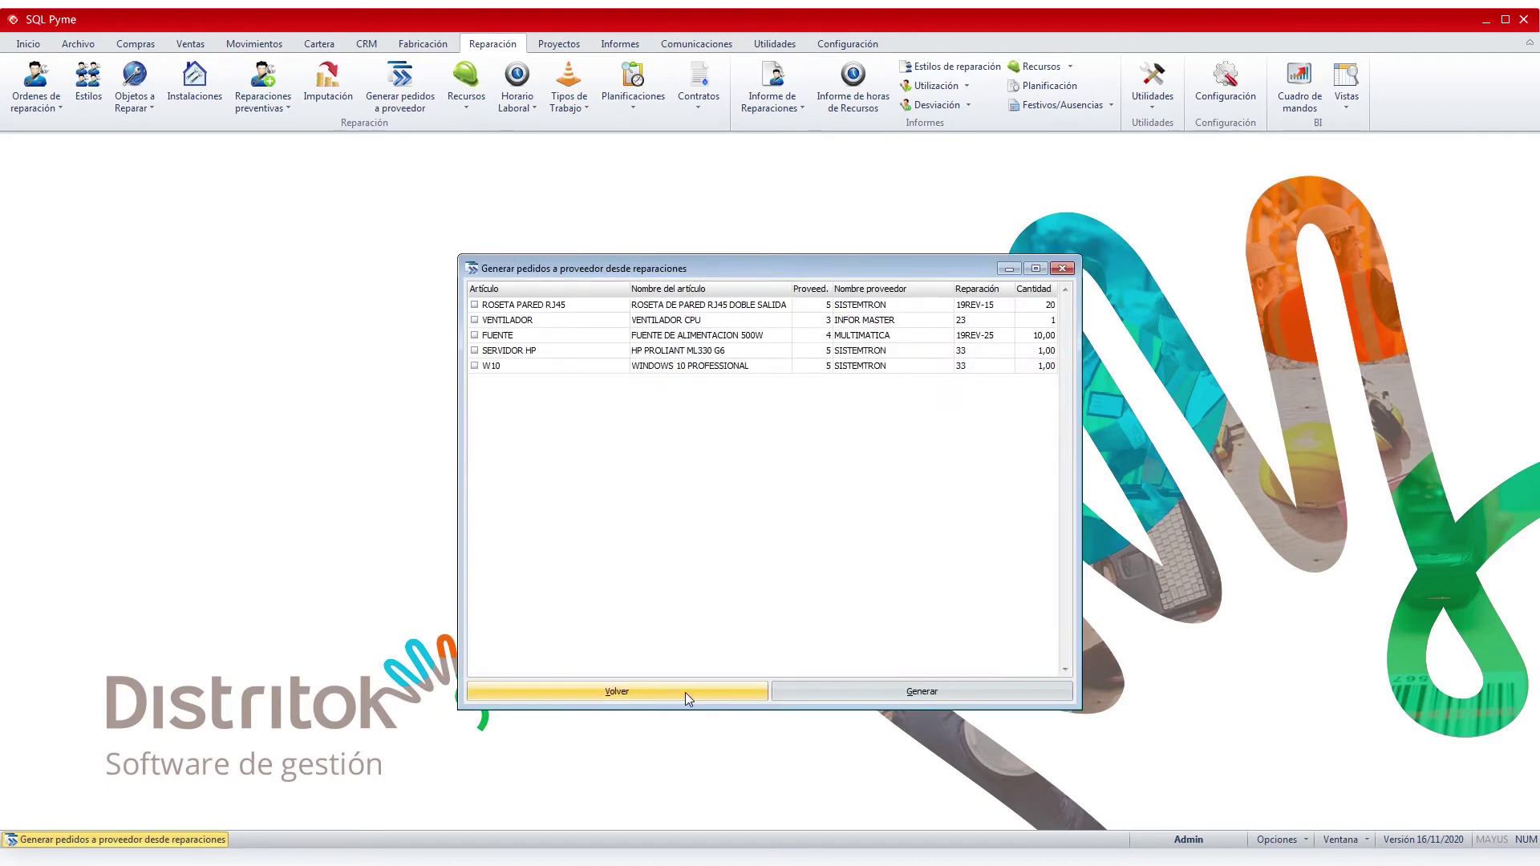
click(1049, 321)
text(10)
key(Down)
key(Down)
text(20)
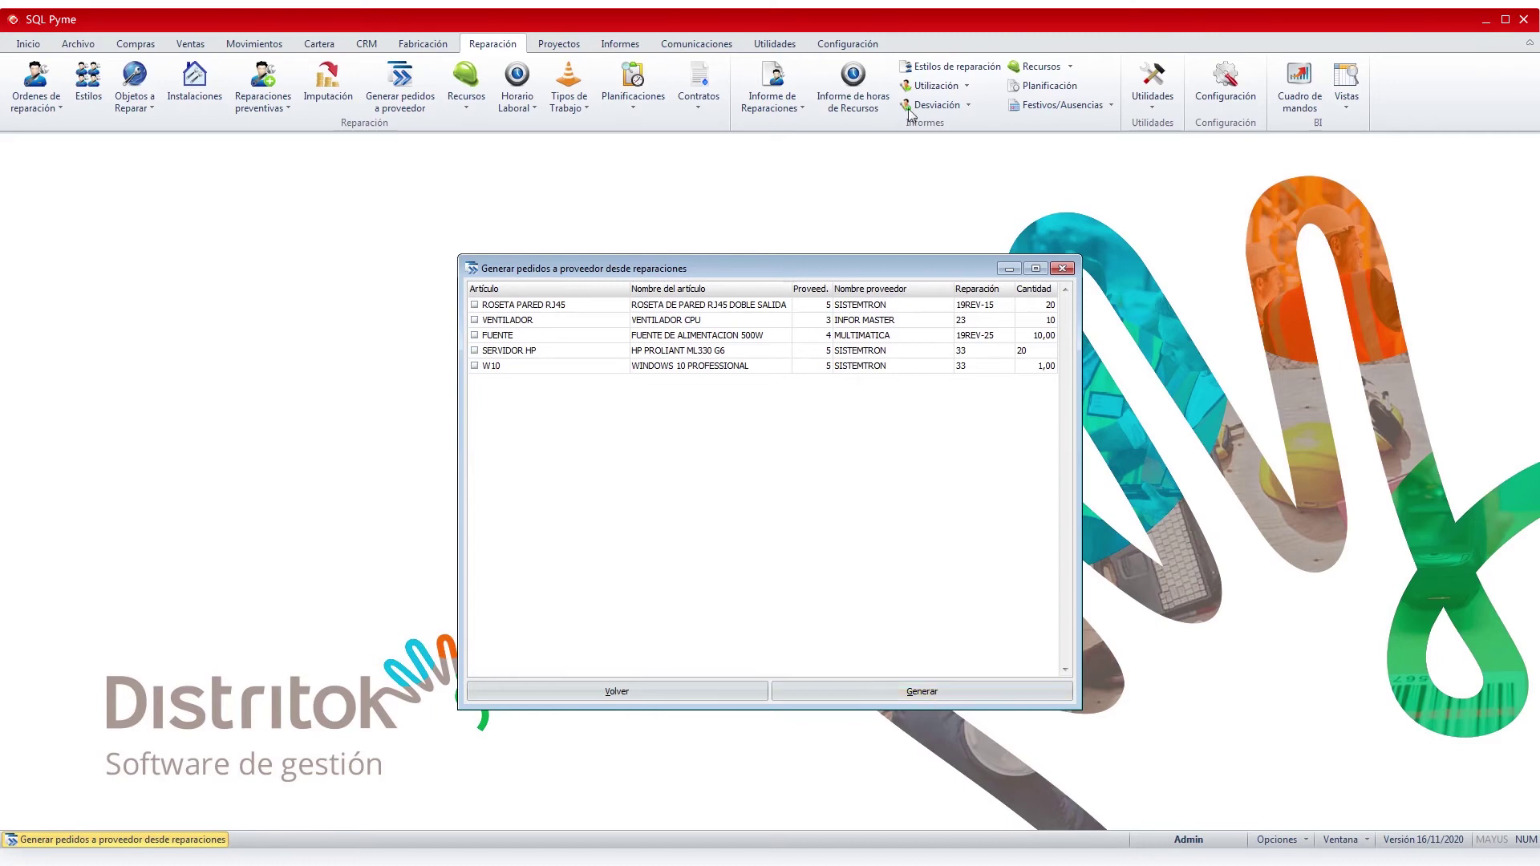
click(1065, 270)
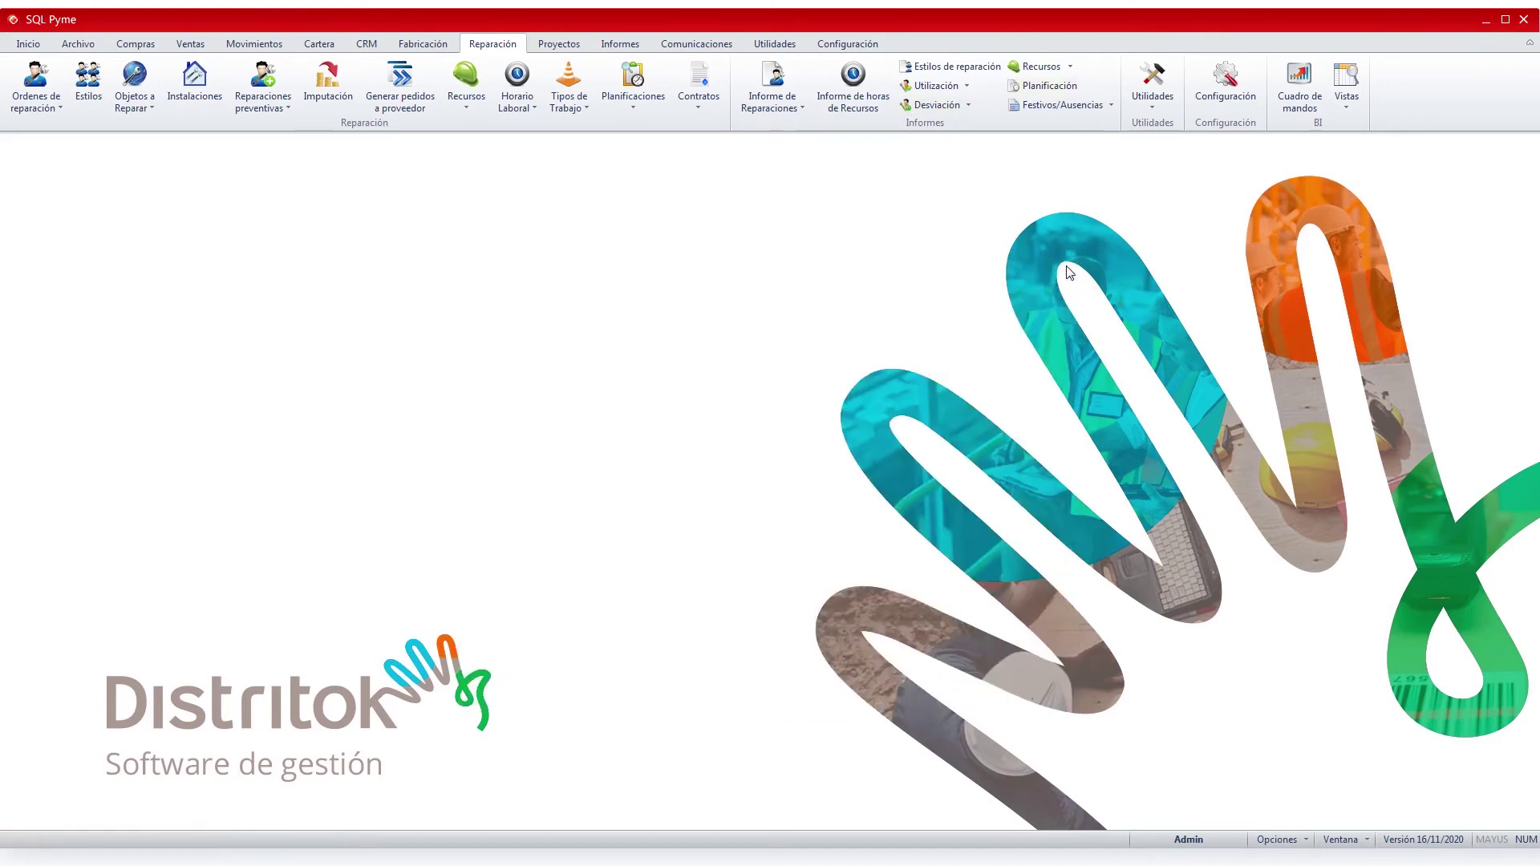
Open the resources, look through the employee and machine groups, and show the general data of technician 9
click(454, 105)
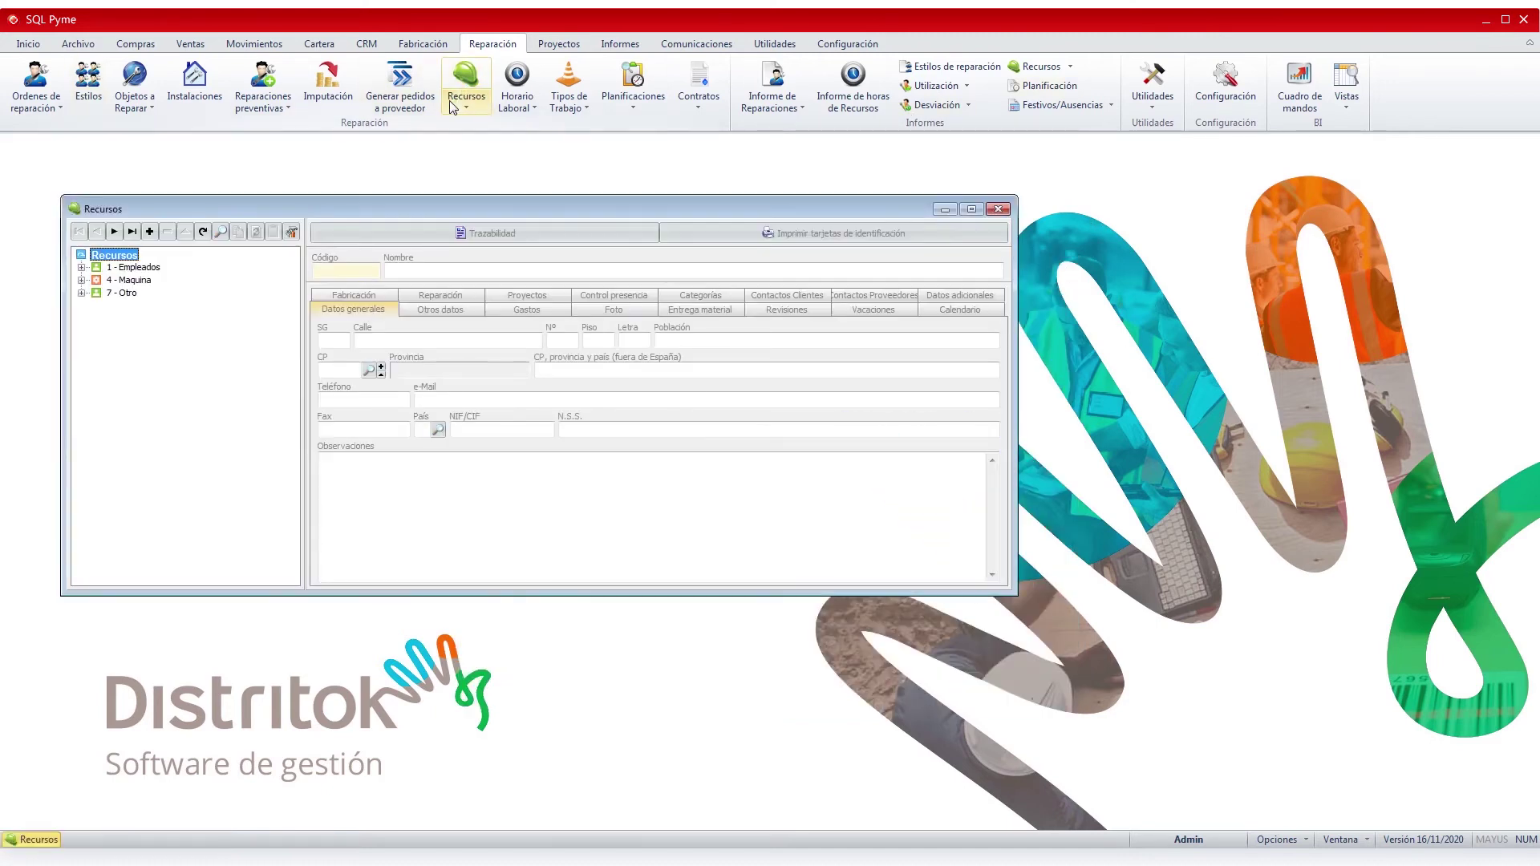
click(81, 267)
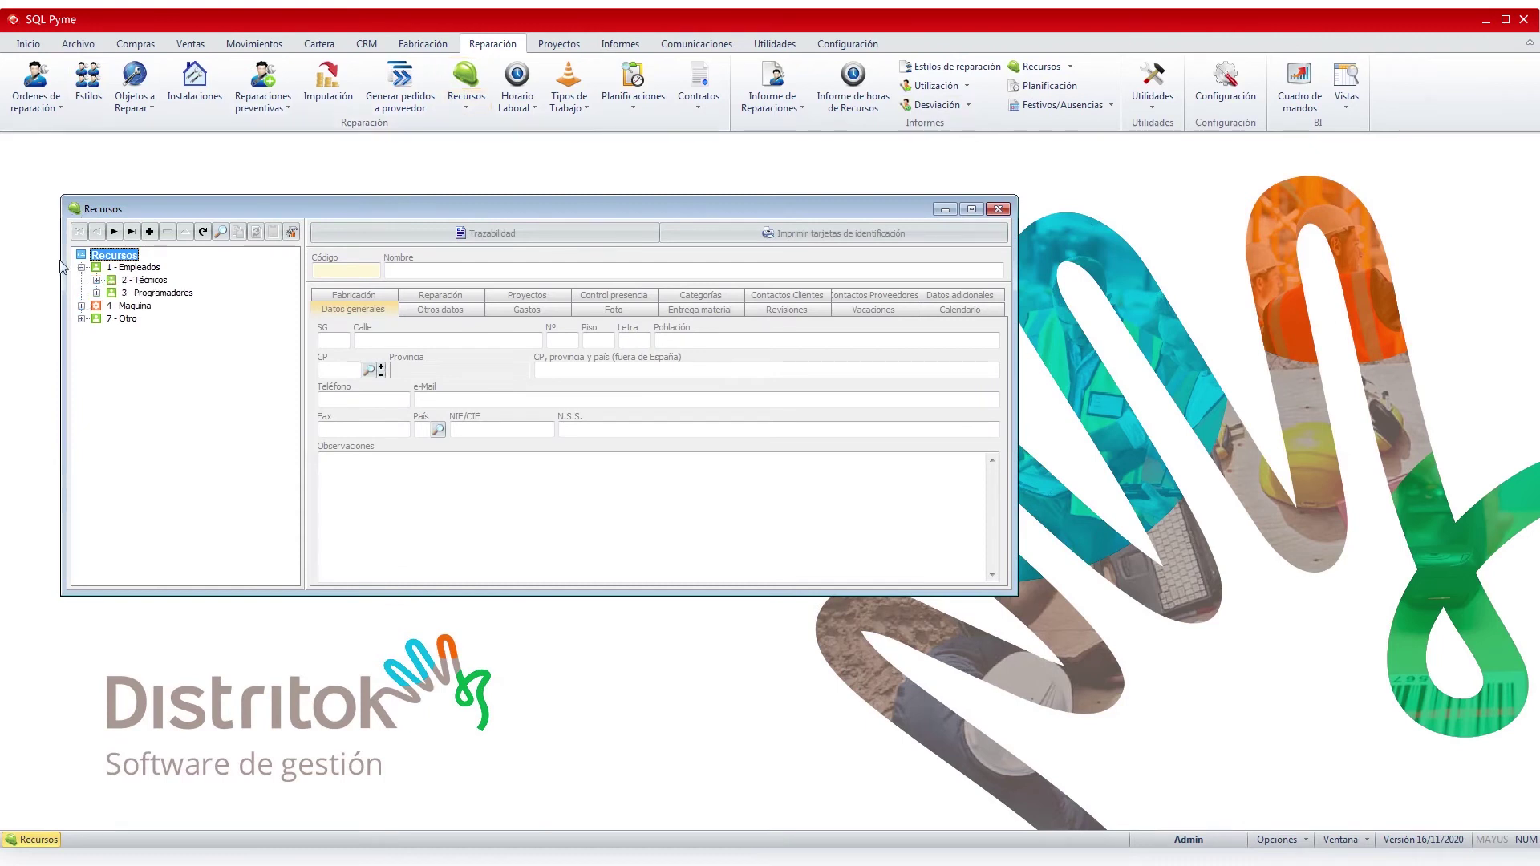
click(97, 280)
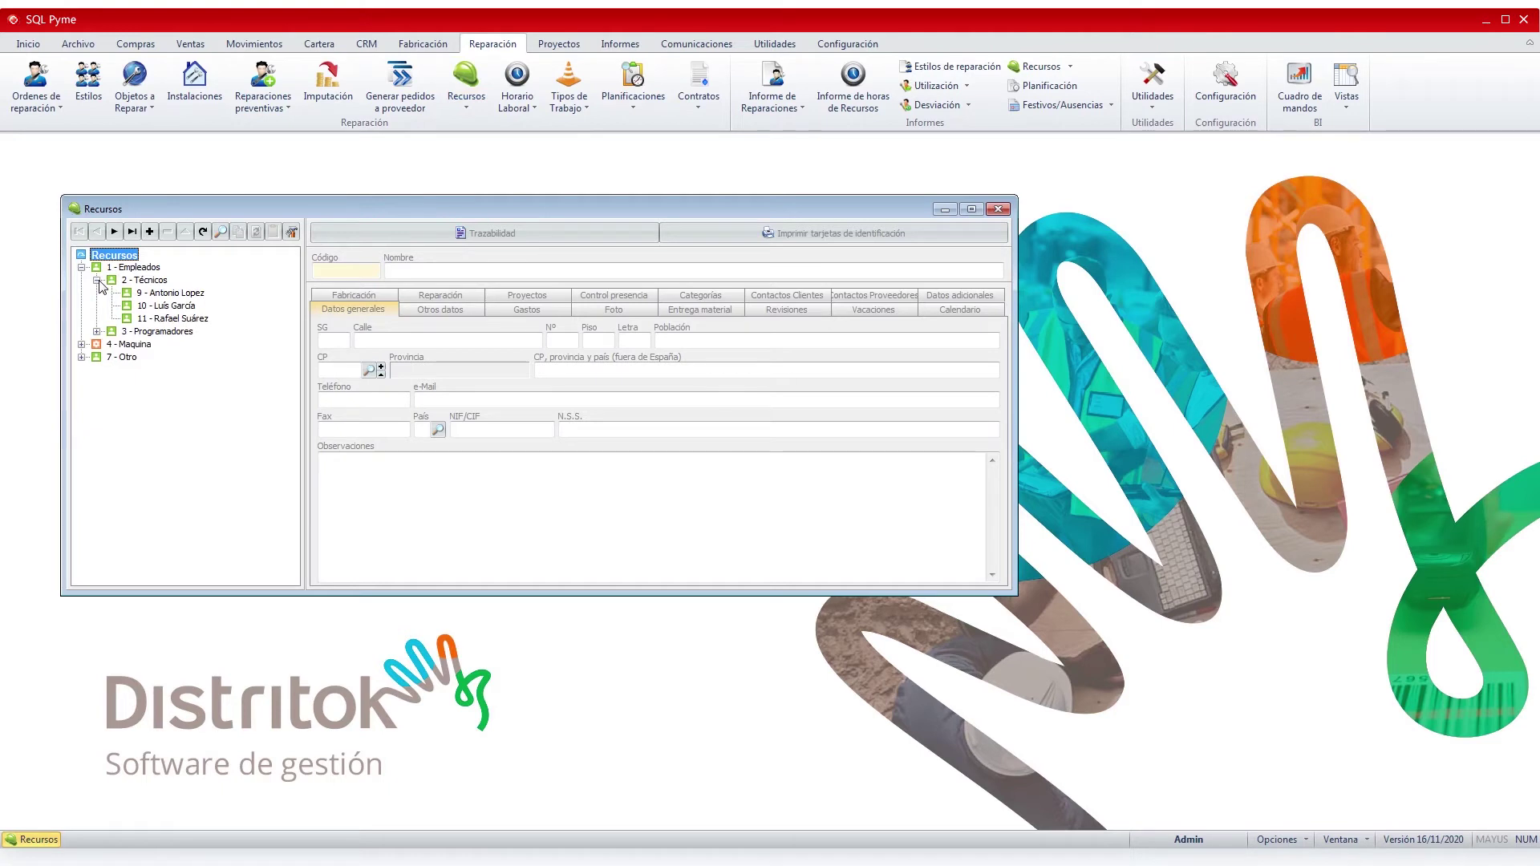
click(127, 345)
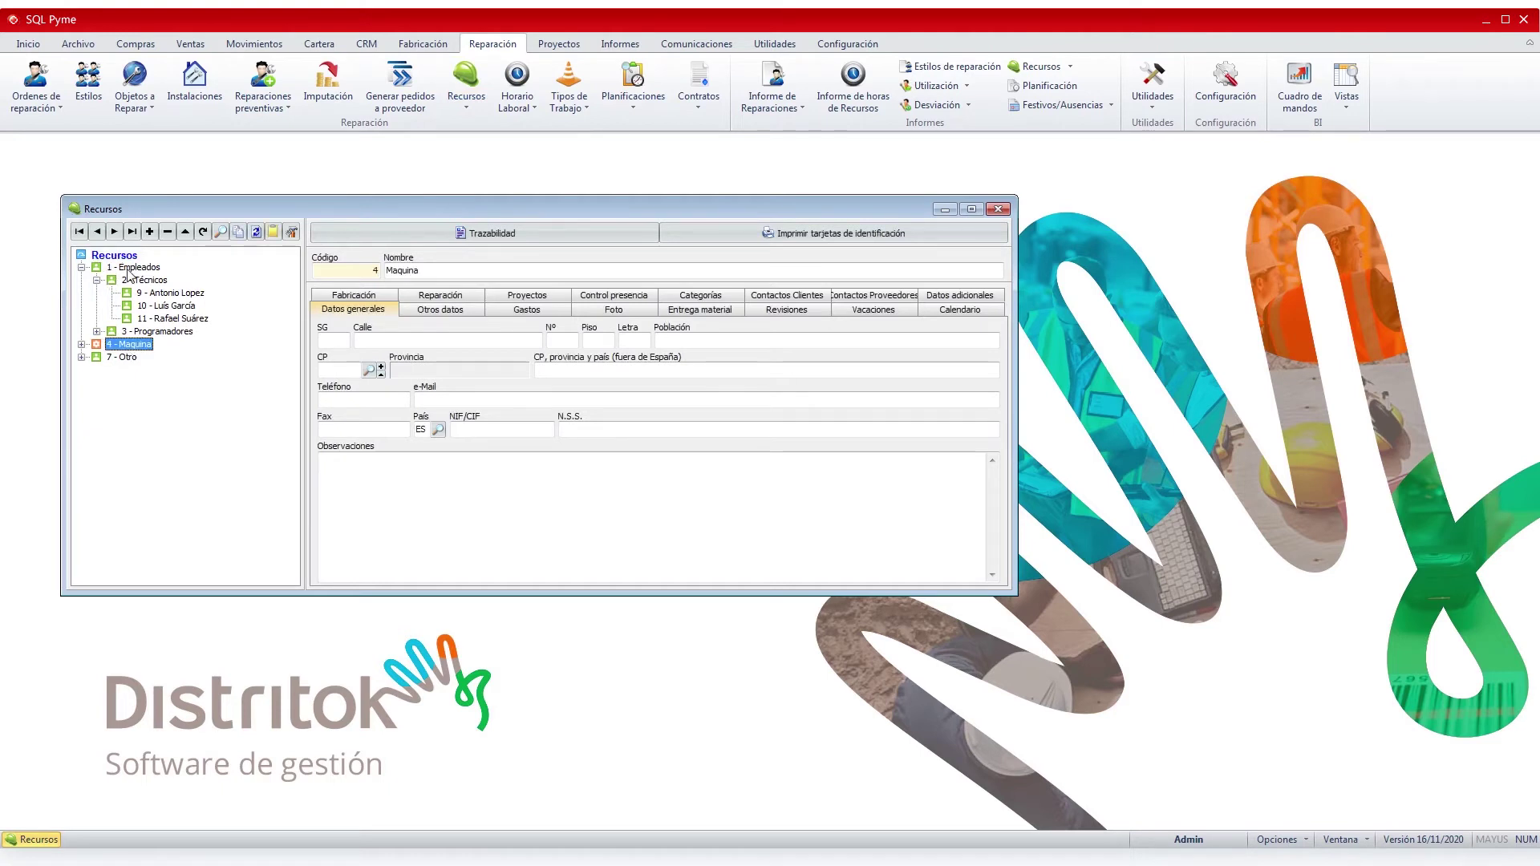
click(148, 282)
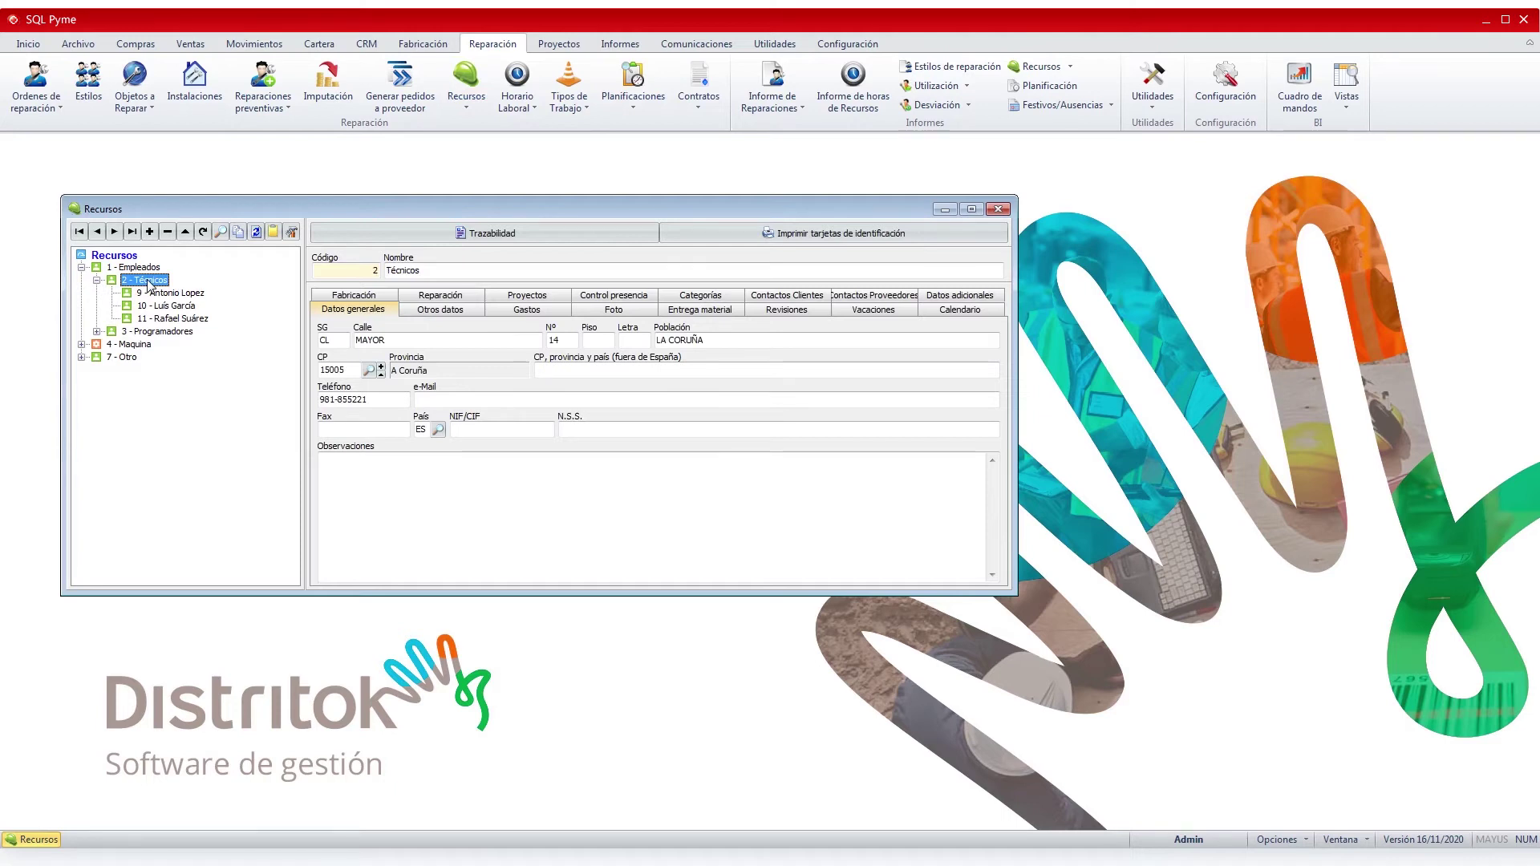
click(96, 331)
click(171, 295)
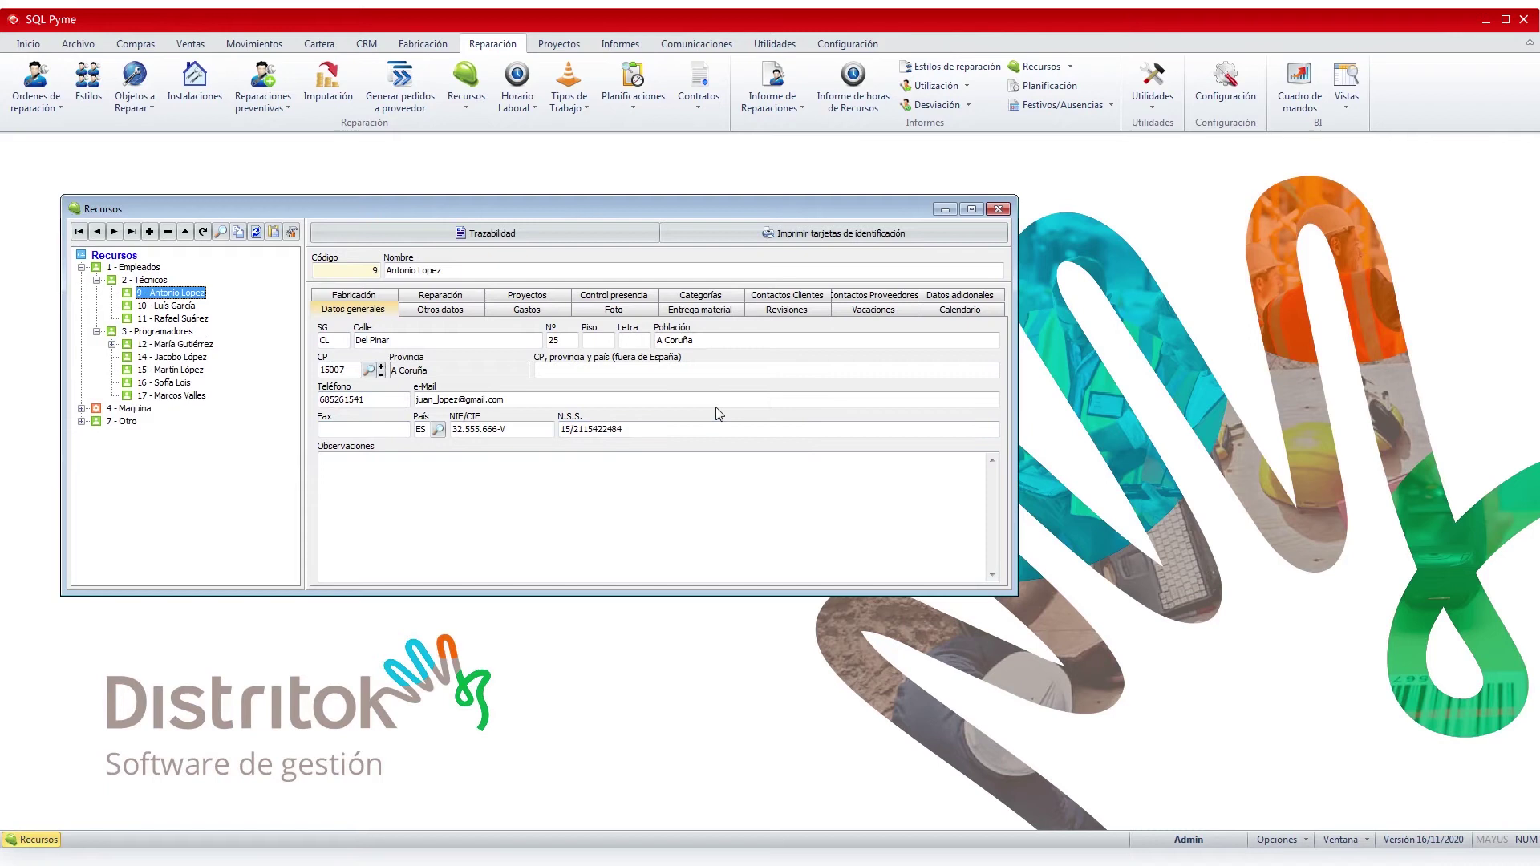
Review the technician's other data, checking the assigned schedule, the BC3 type options and the linked agent
click(446, 312)
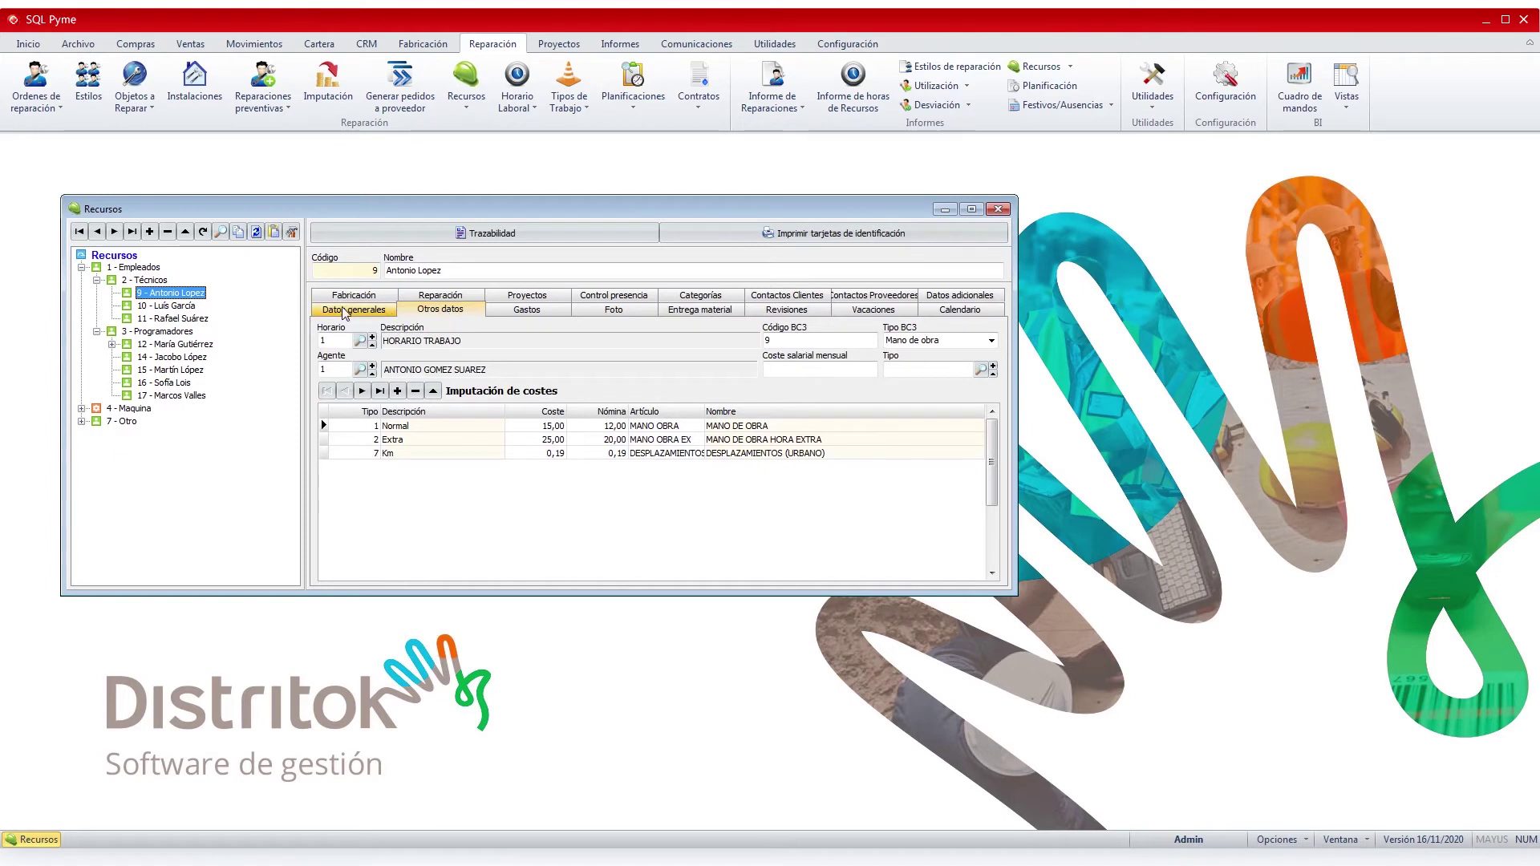
drag(333, 340, 312, 345)
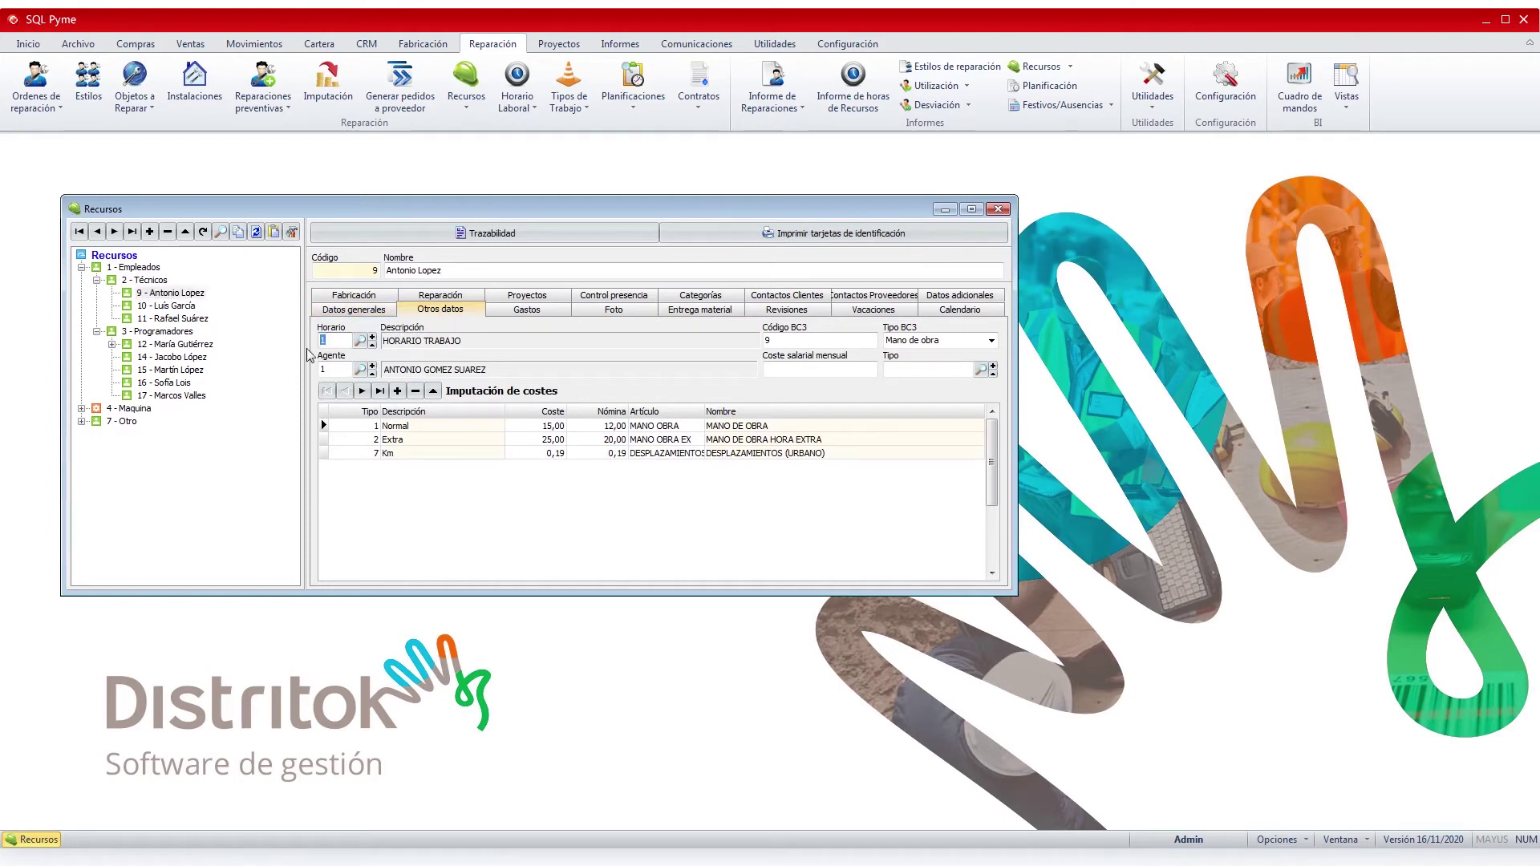
click(992, 341)
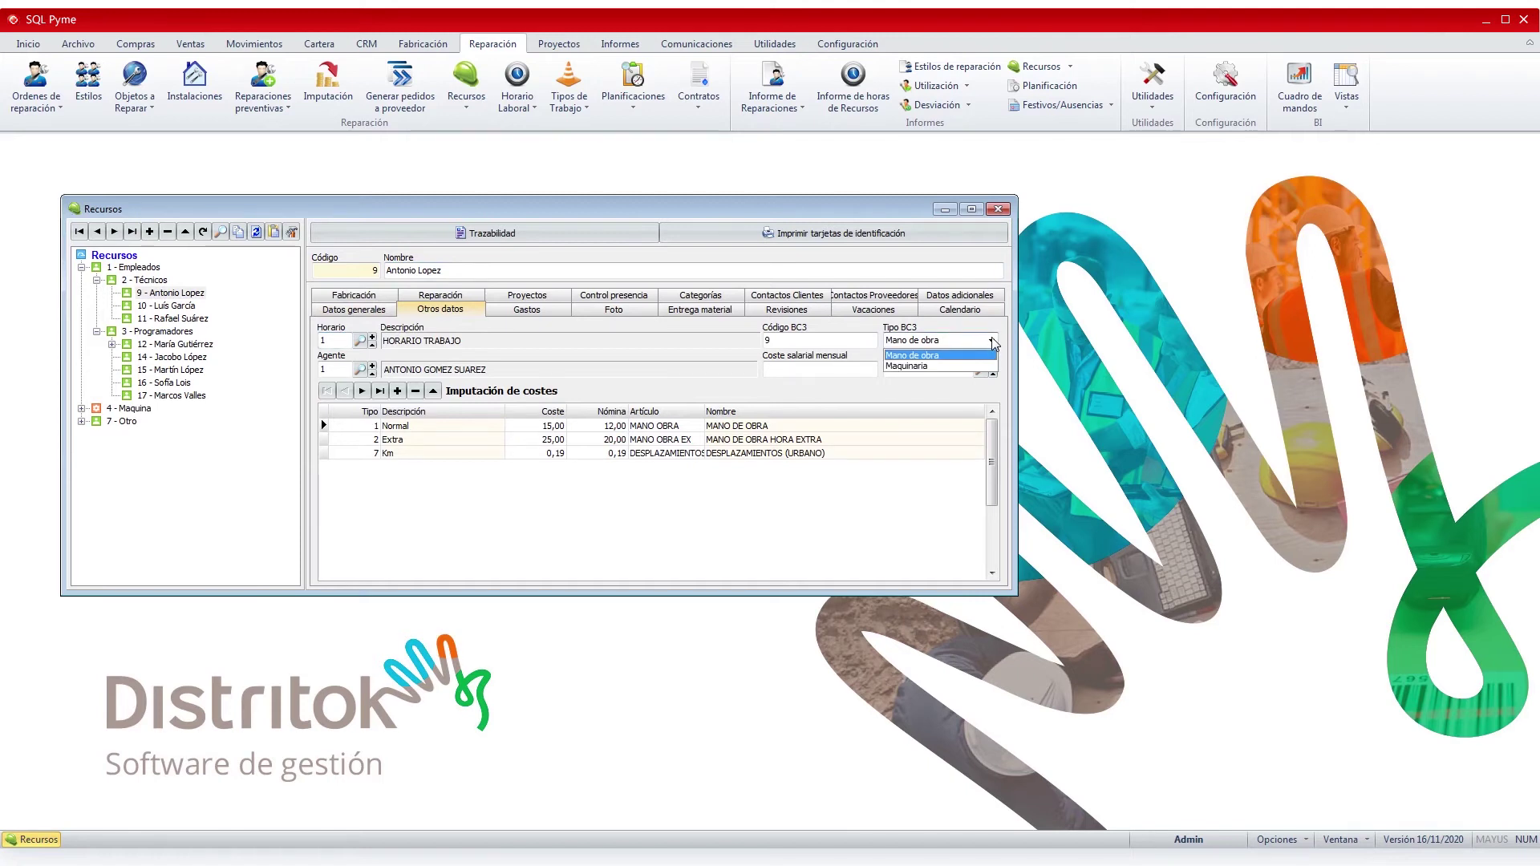
click(990, 355)
drag(337, 371, 301, 378)
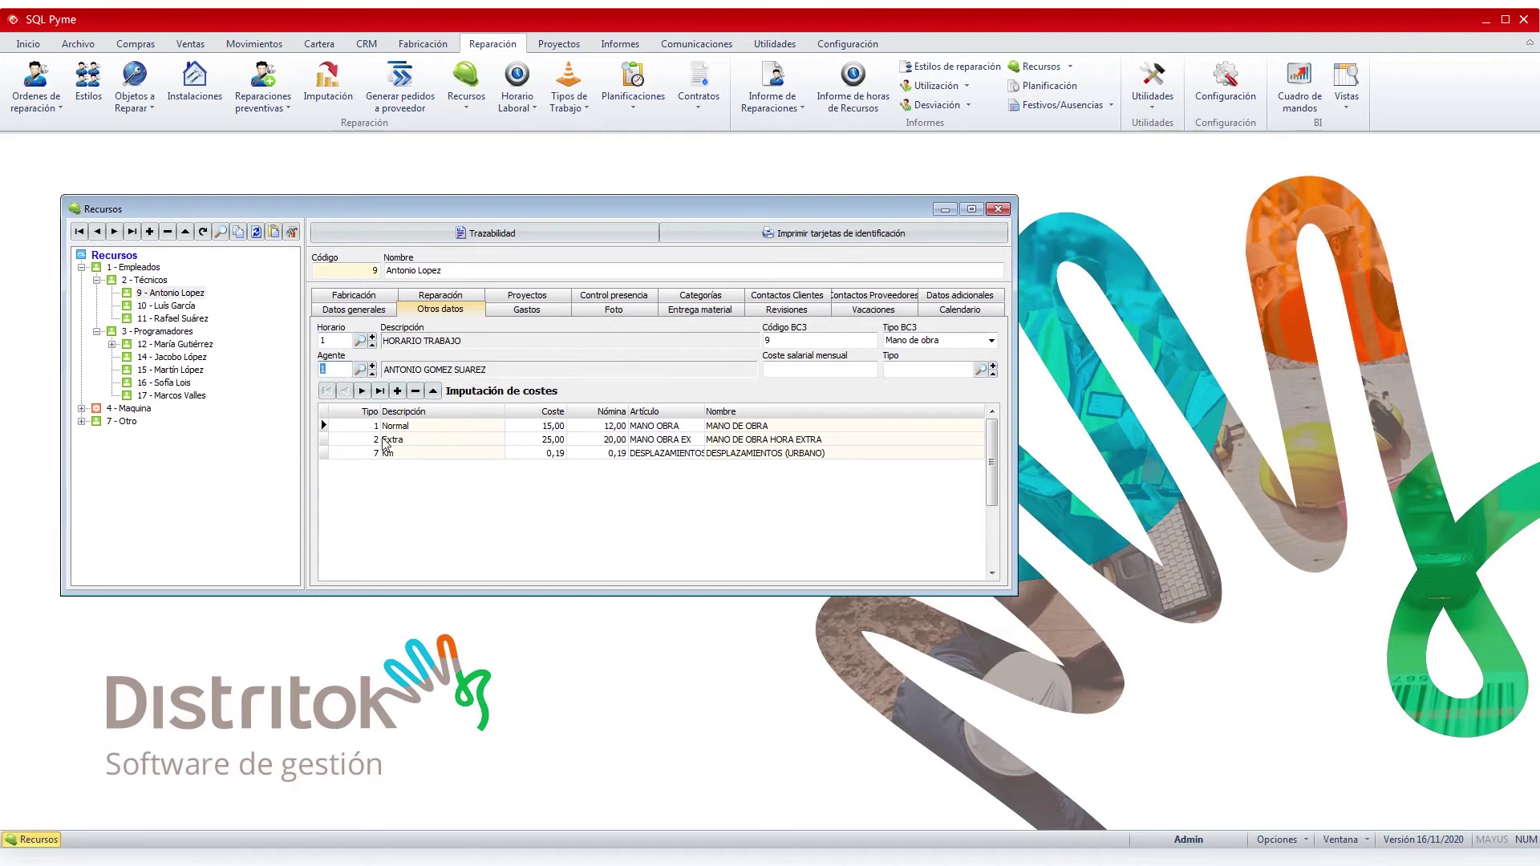
Examine the technician's cost charge types (Normal, Extra and Km) and the article linked to the Normal type
click(348, 428)
key(Down)
key(Down)
key(Up)
key(Up)
key(Tab)
key(Tab)
key(Tab)
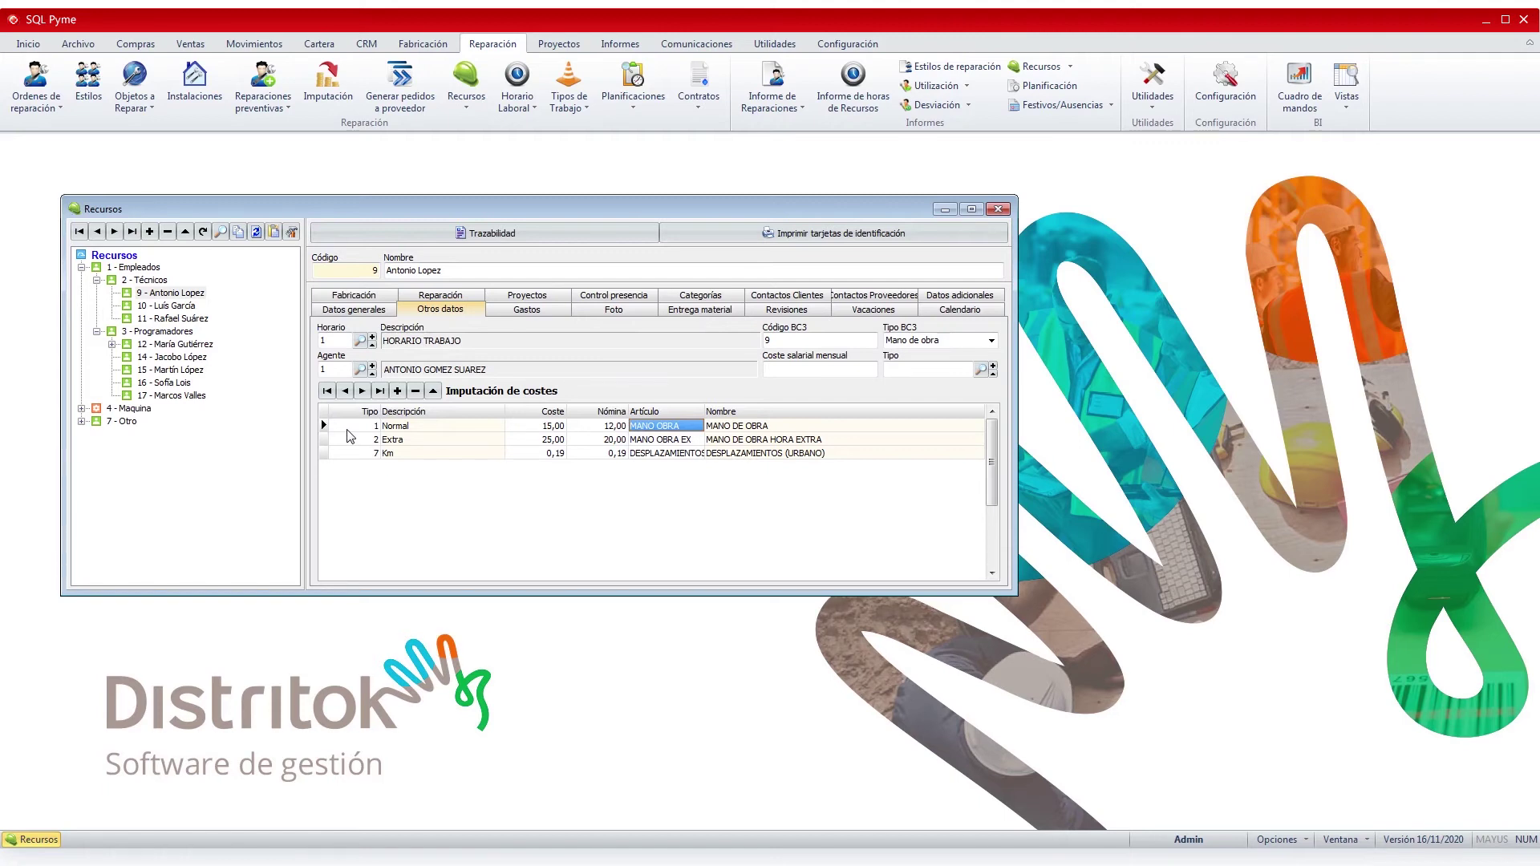
Review the technician's expense lines and amortization fields, and the photo and material delivery records
click(525, 309)
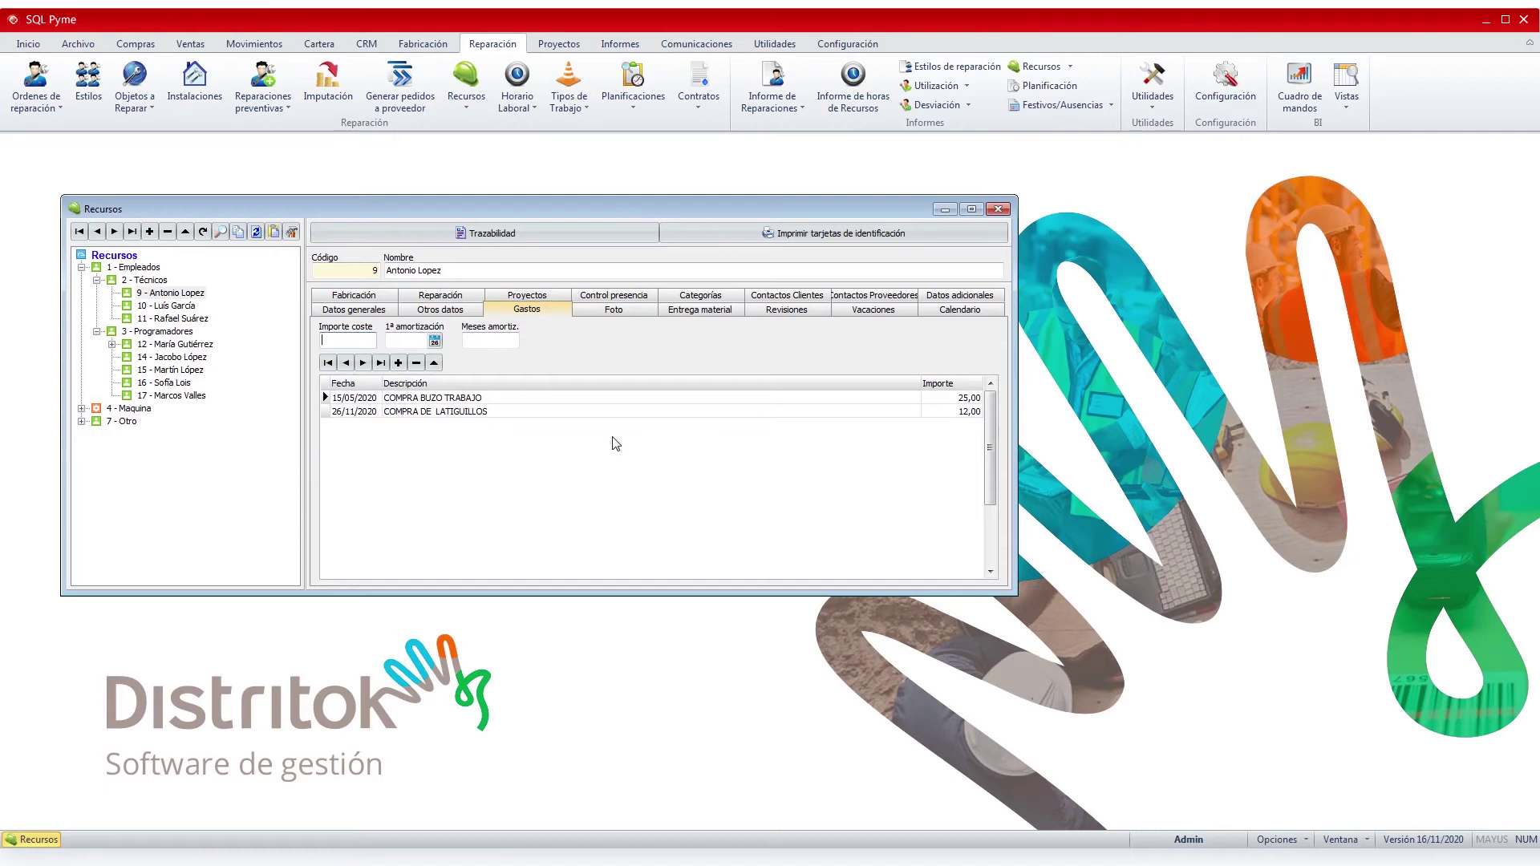
click(505, 401)
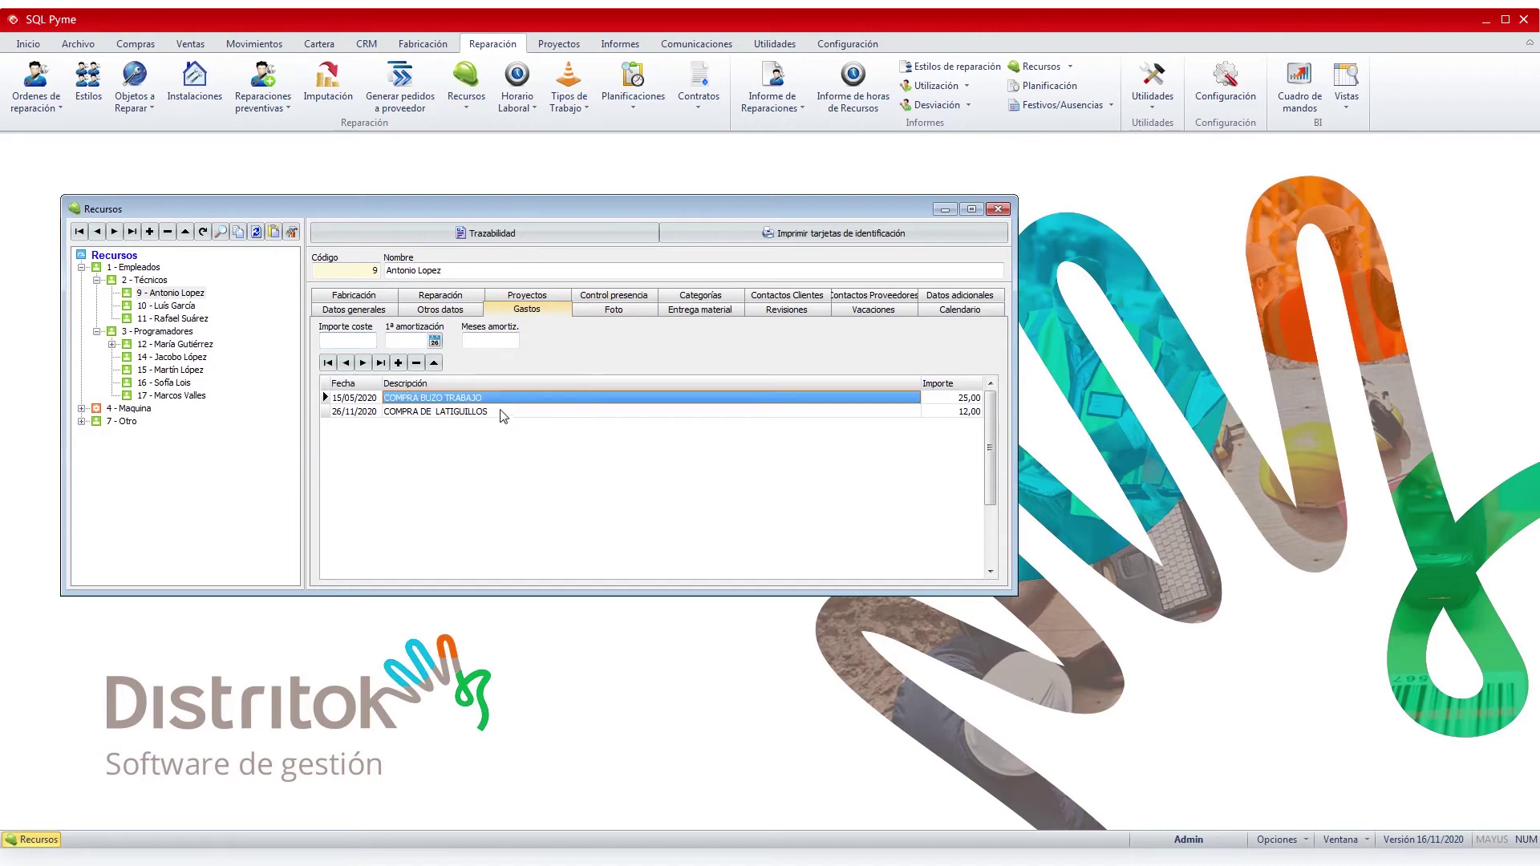
click(503, 413)
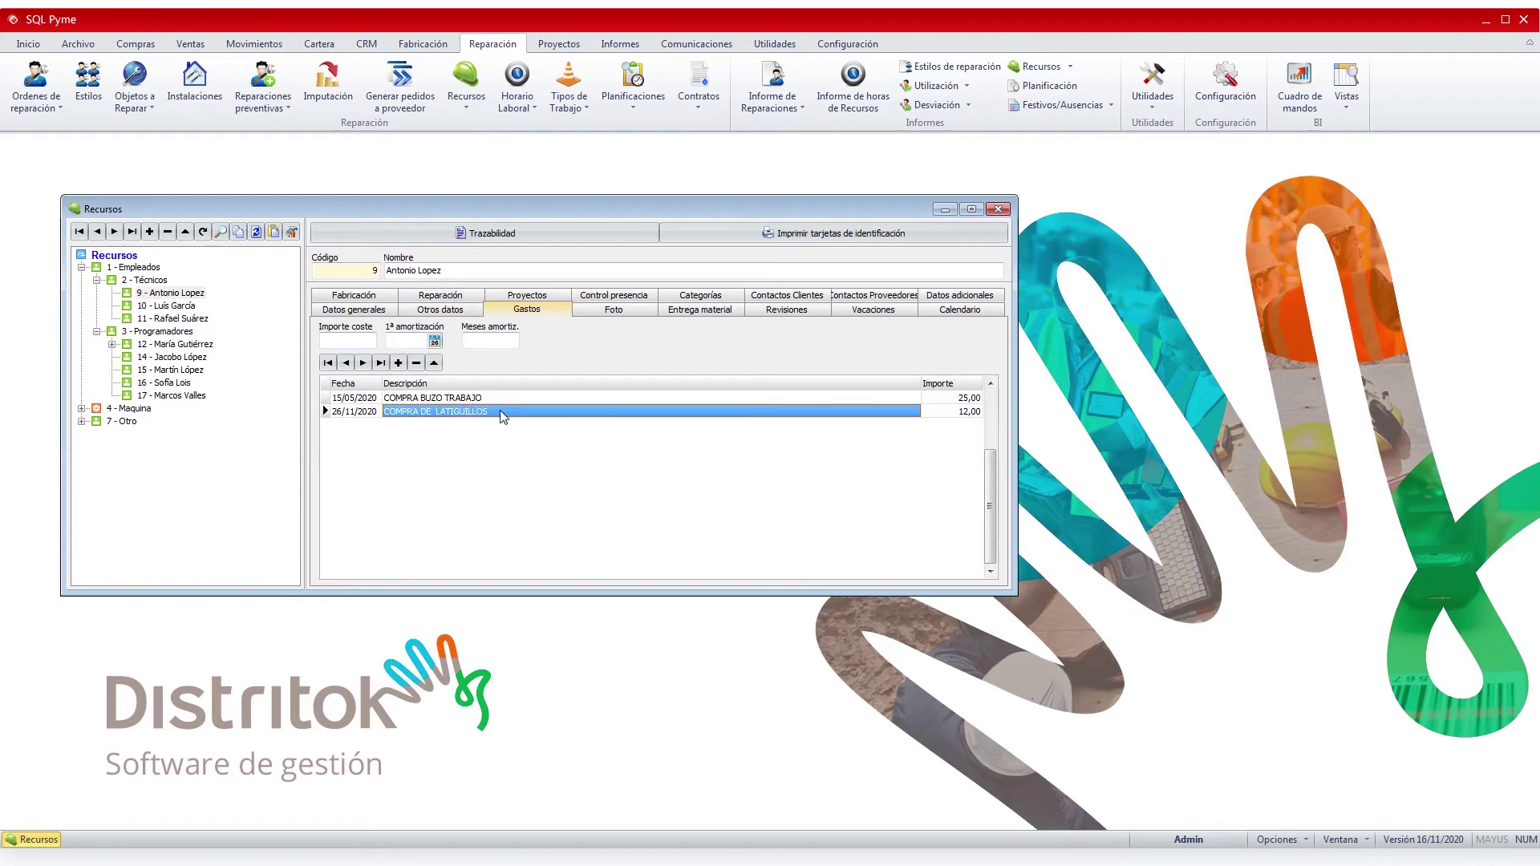
click(359, 338)
click(408, 338)
click(471, 337)
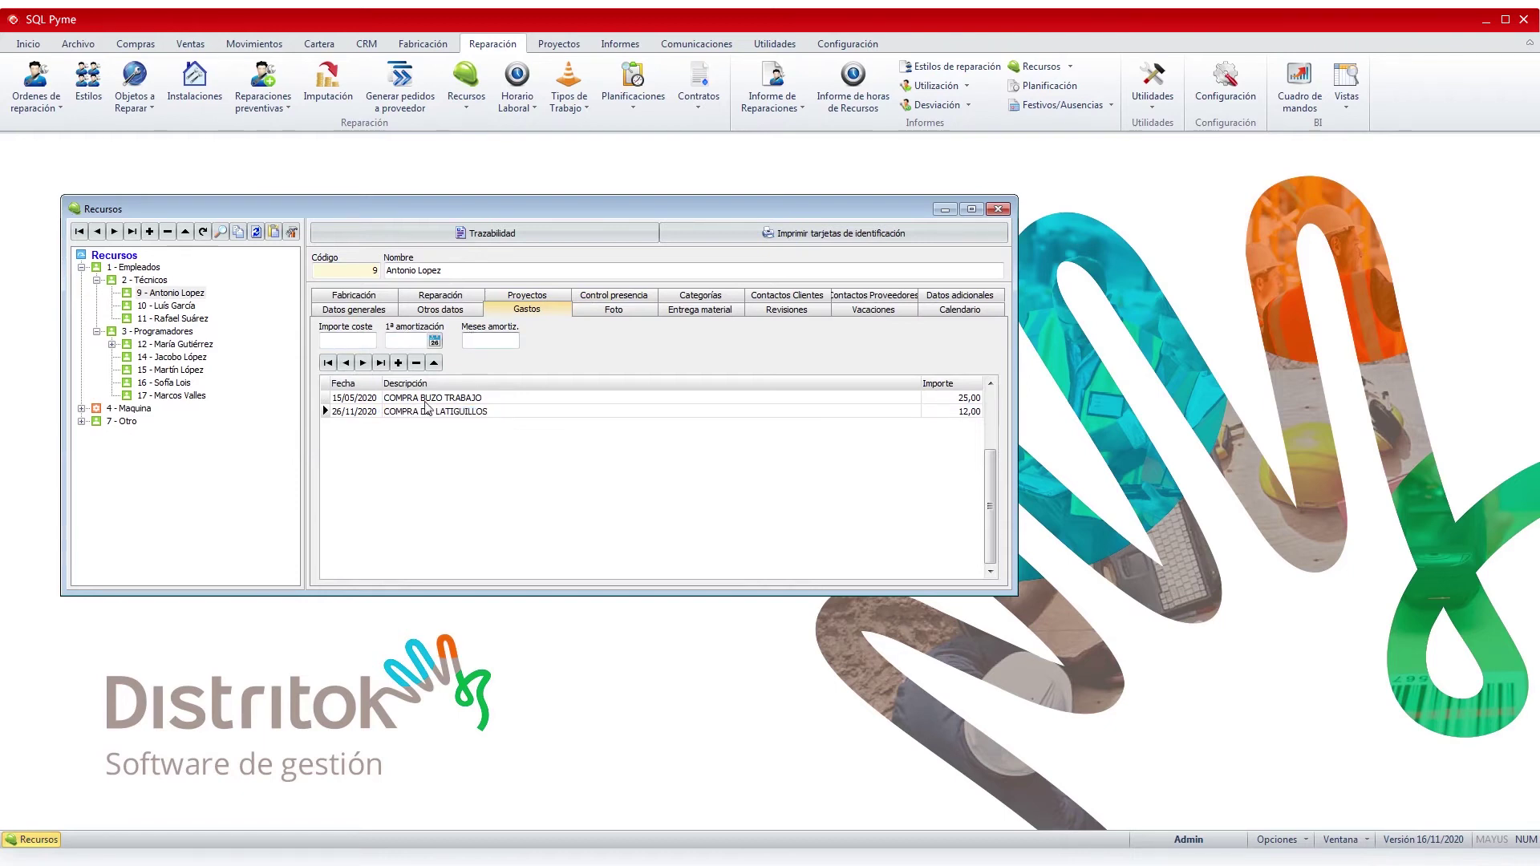
click(614, 310)
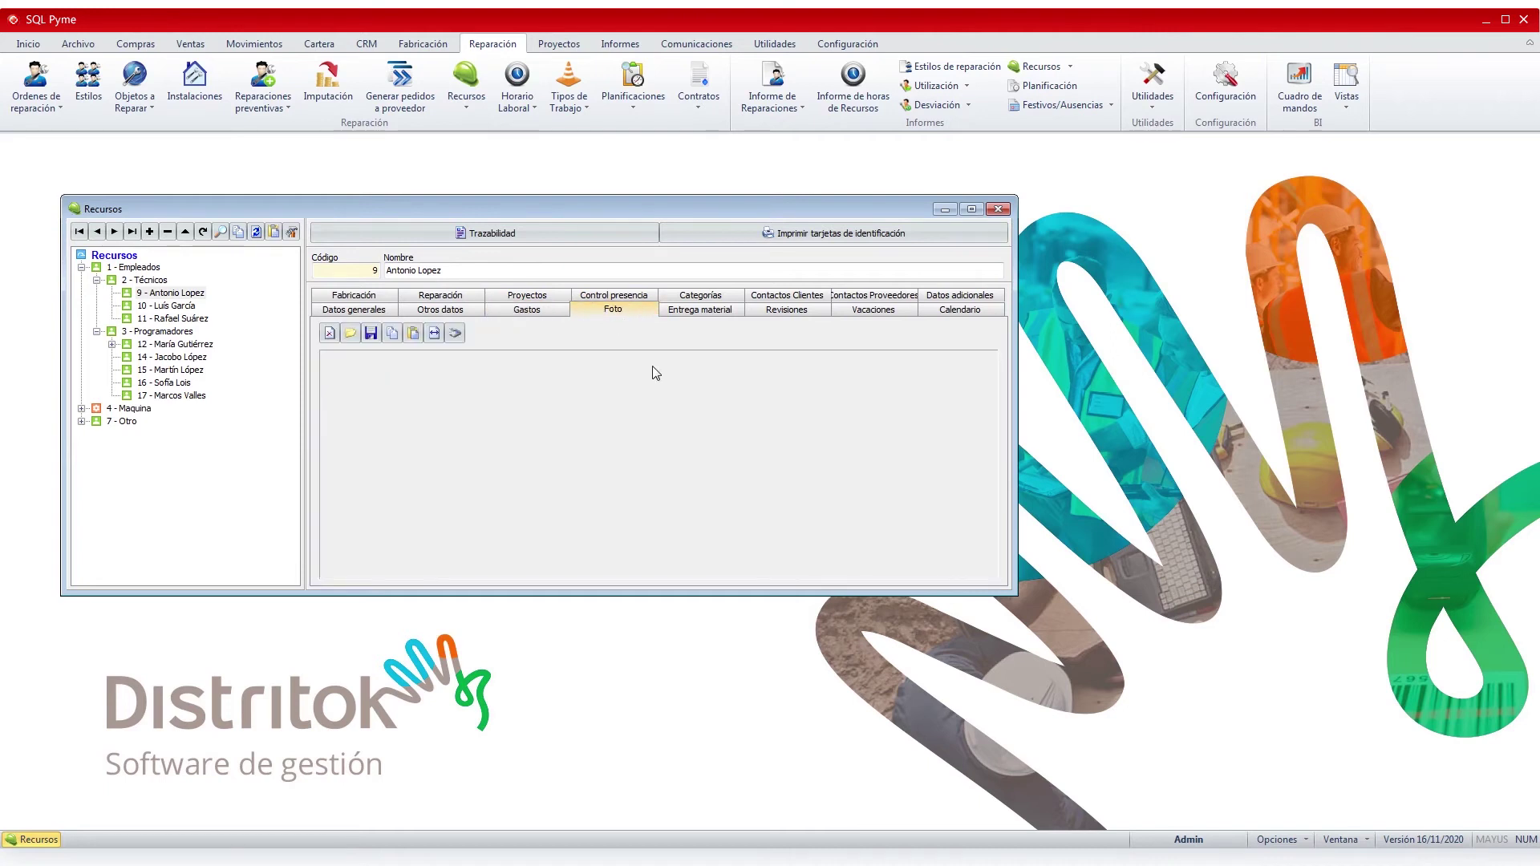
click(724, 313)
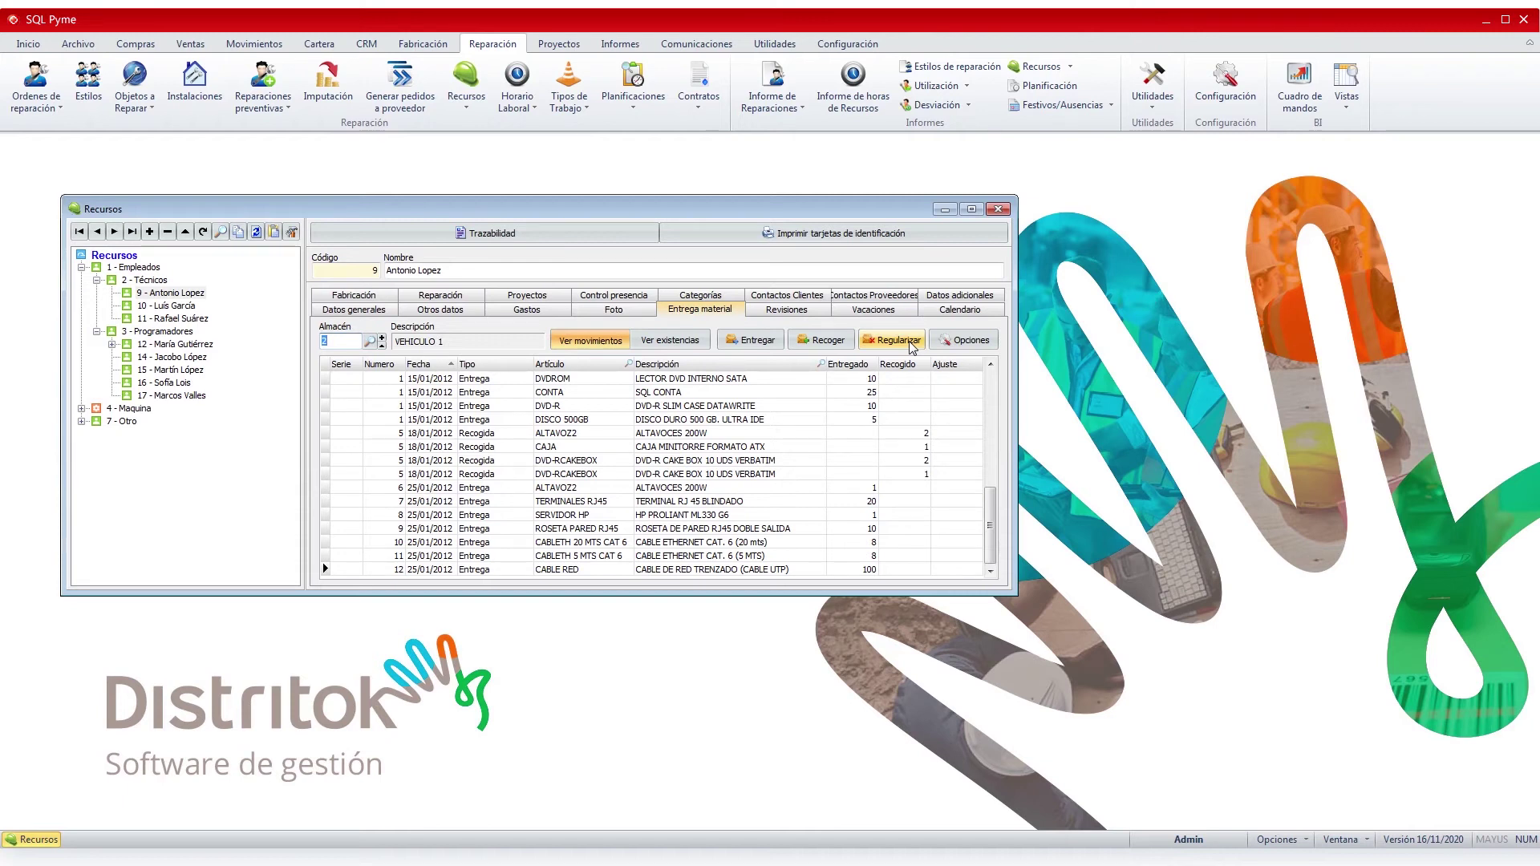
Review the revision settings of machine 5, Prensadora latiguillos, checking its per-quantity and per-month intervals
click(128, 410)
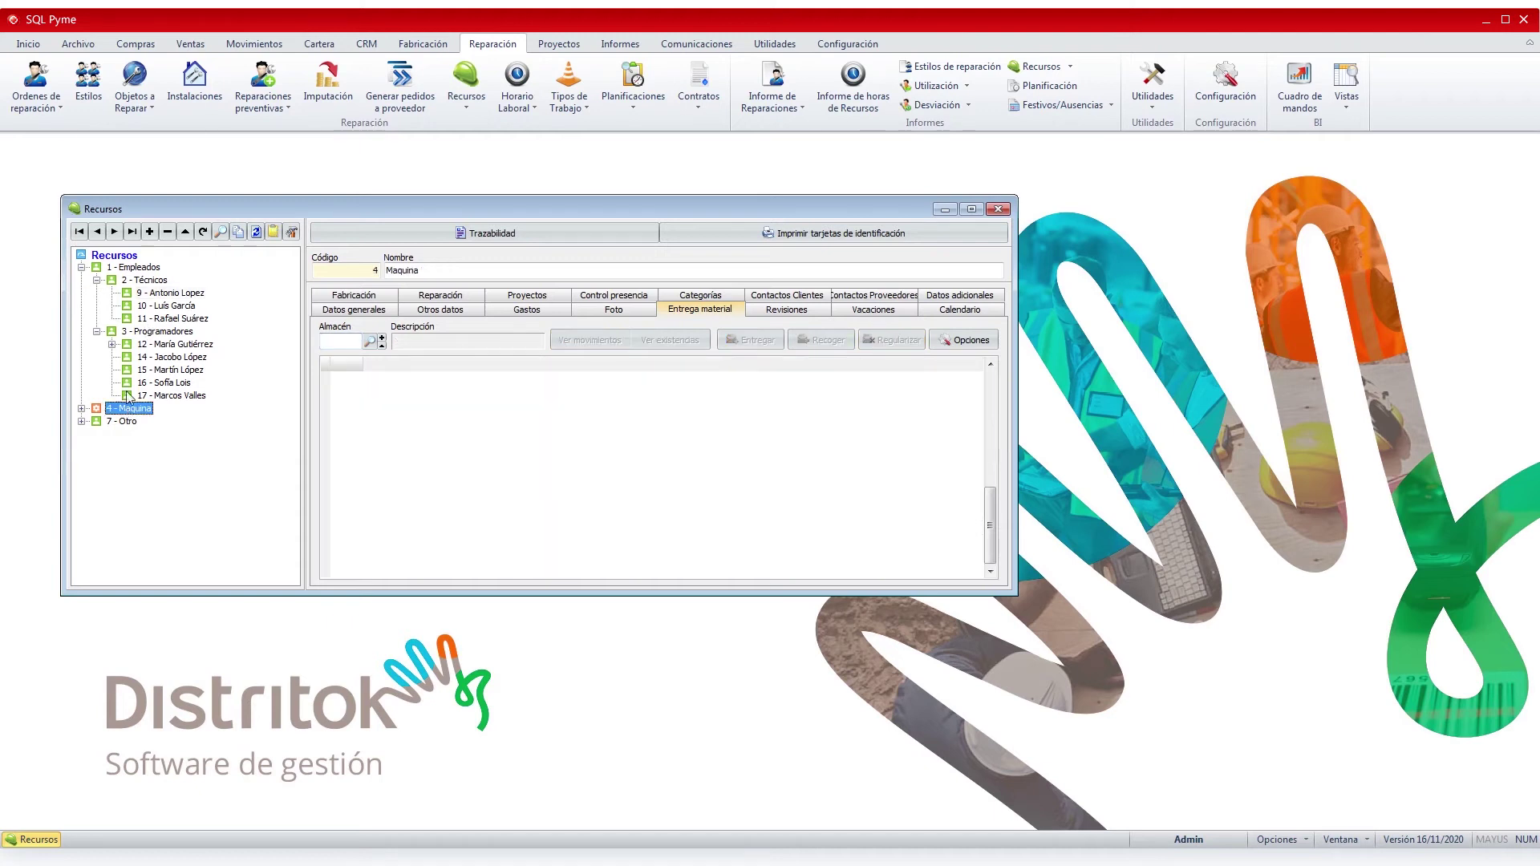
click(81, 409)
click(153, 422)
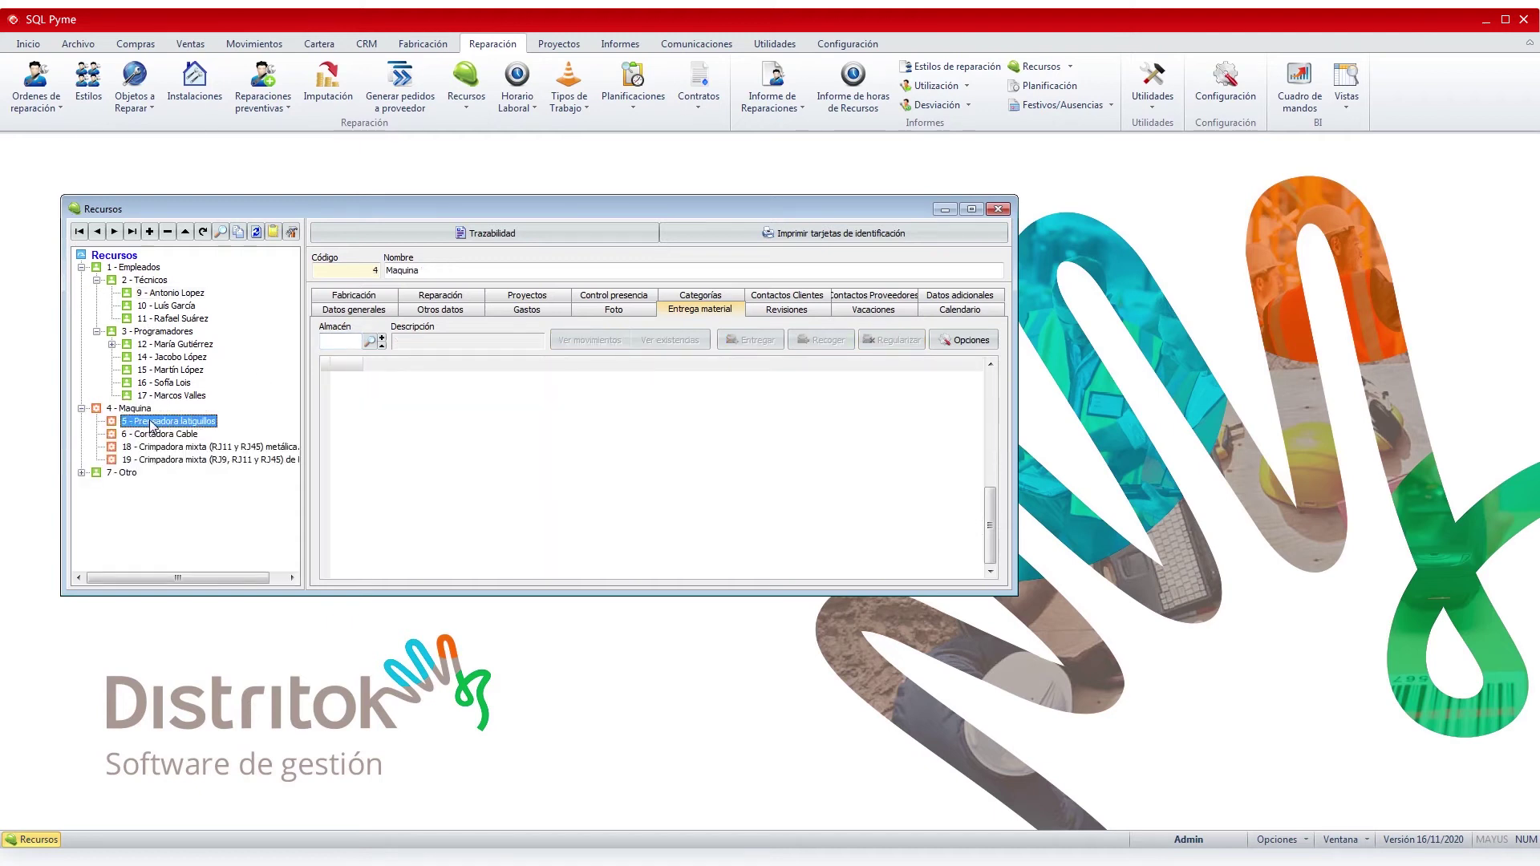
click(792, 311)
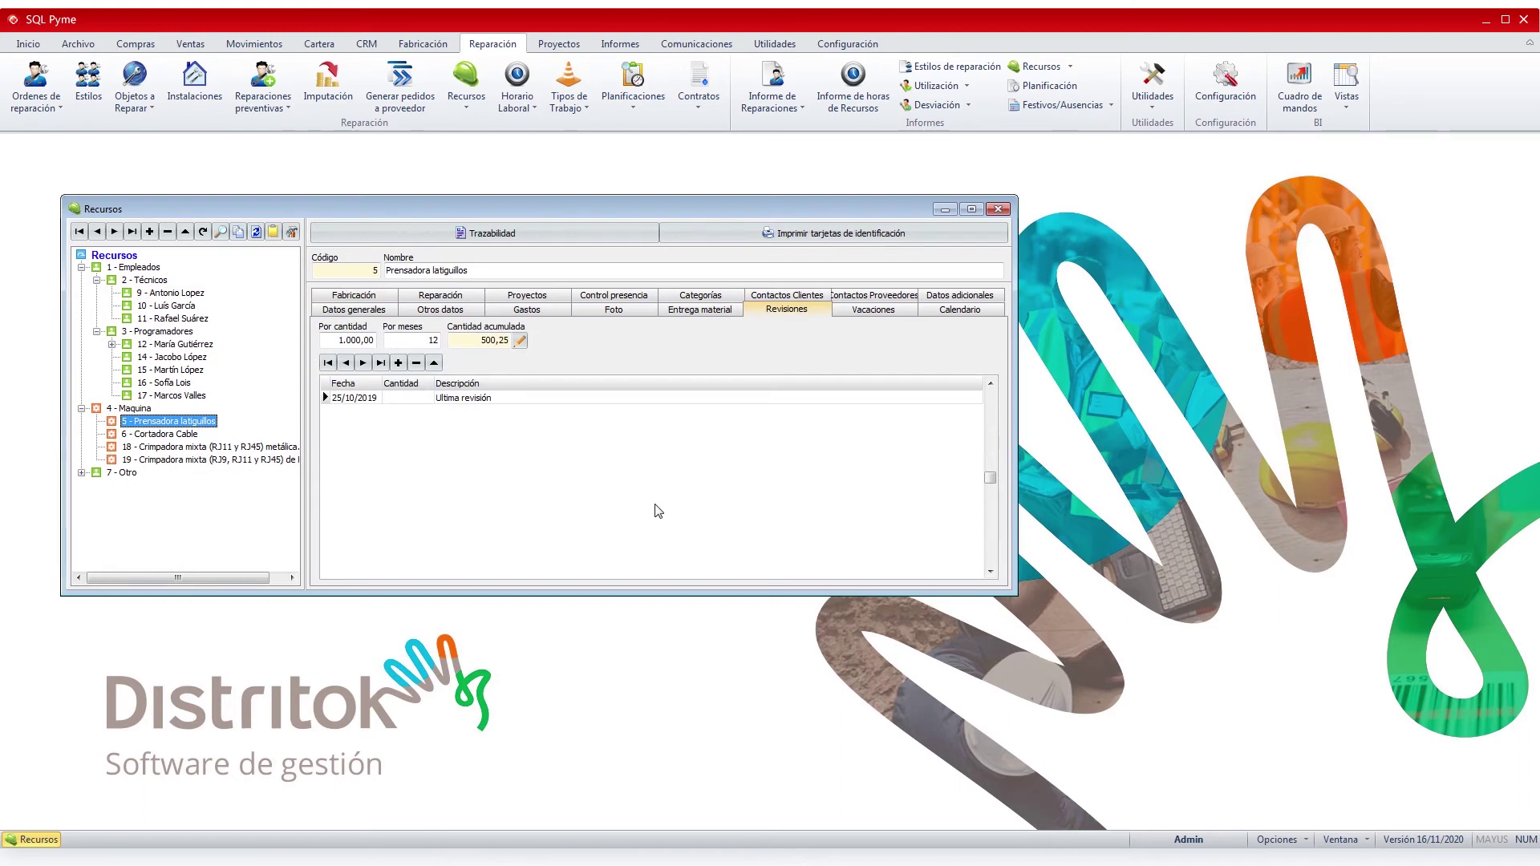
click(417, 341)
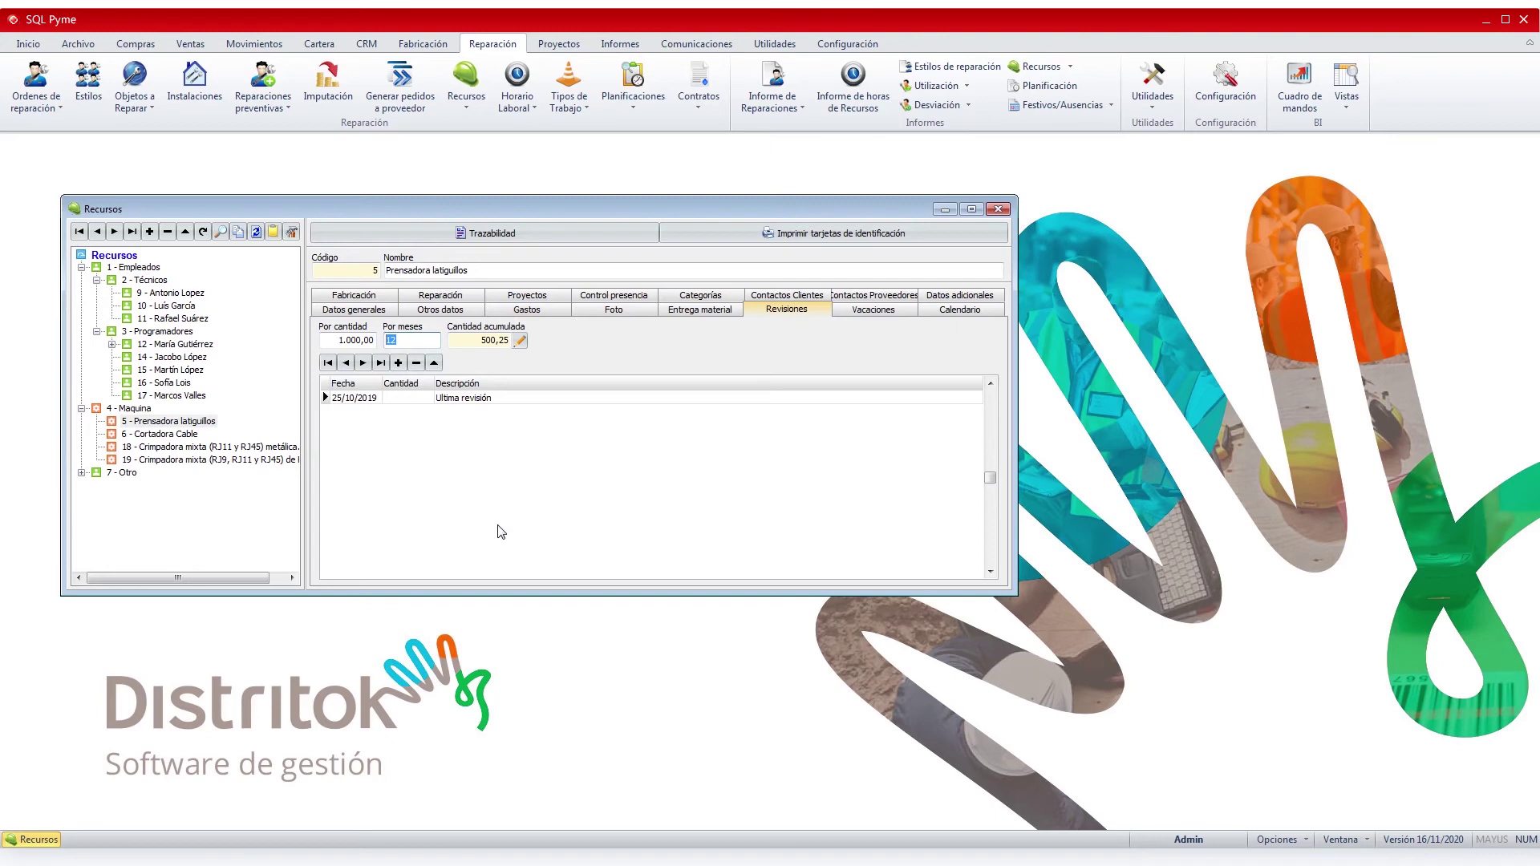
drag(362, 345, 321, 345)
Show technician 9's vacation records and check the annual days for 2020
click(171, 294)
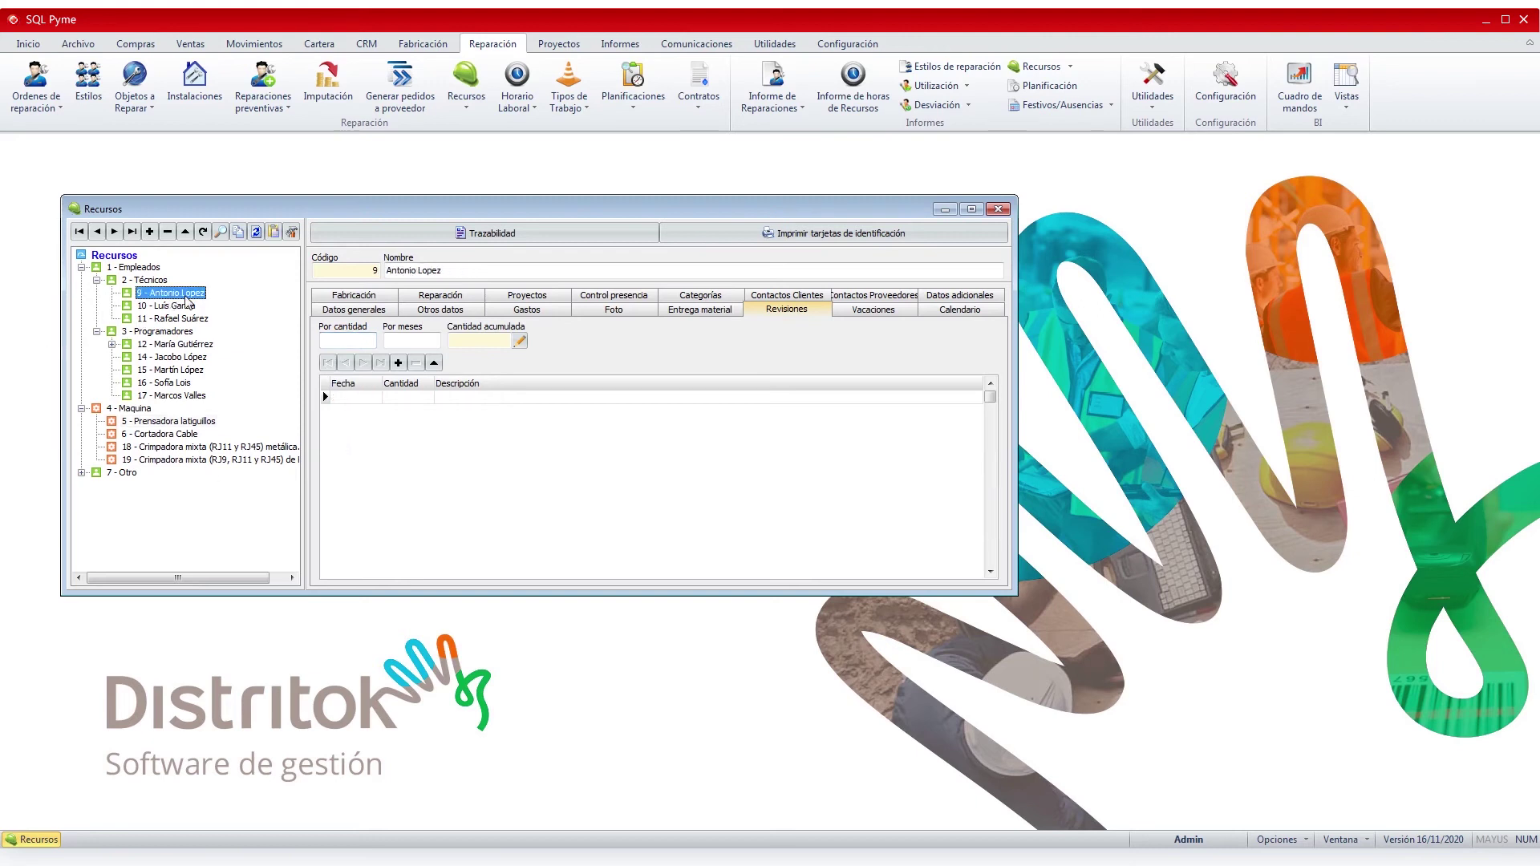
click(897, 311)
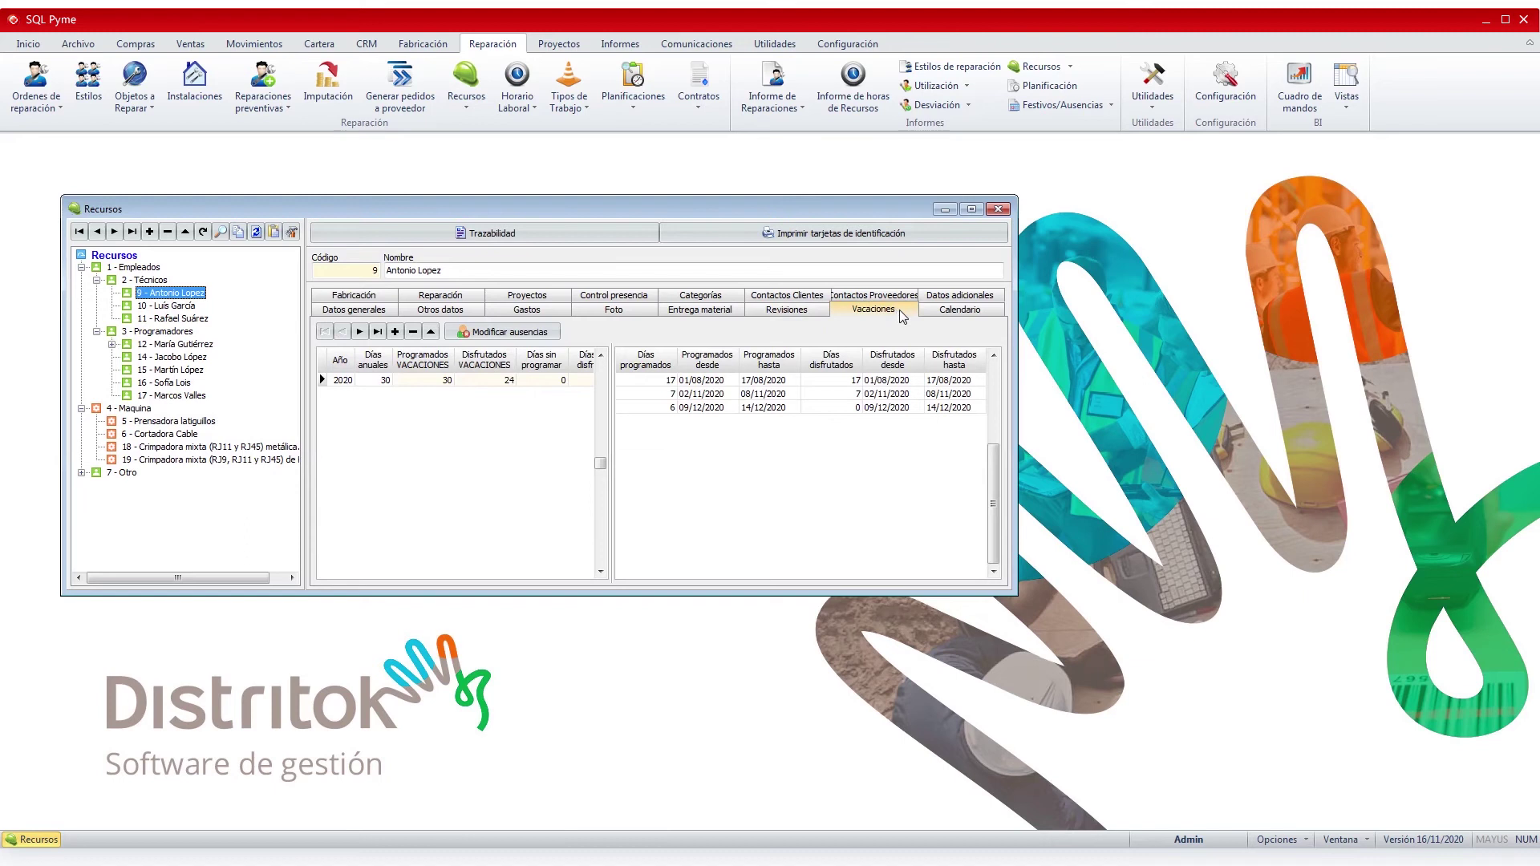
click(379, 382)
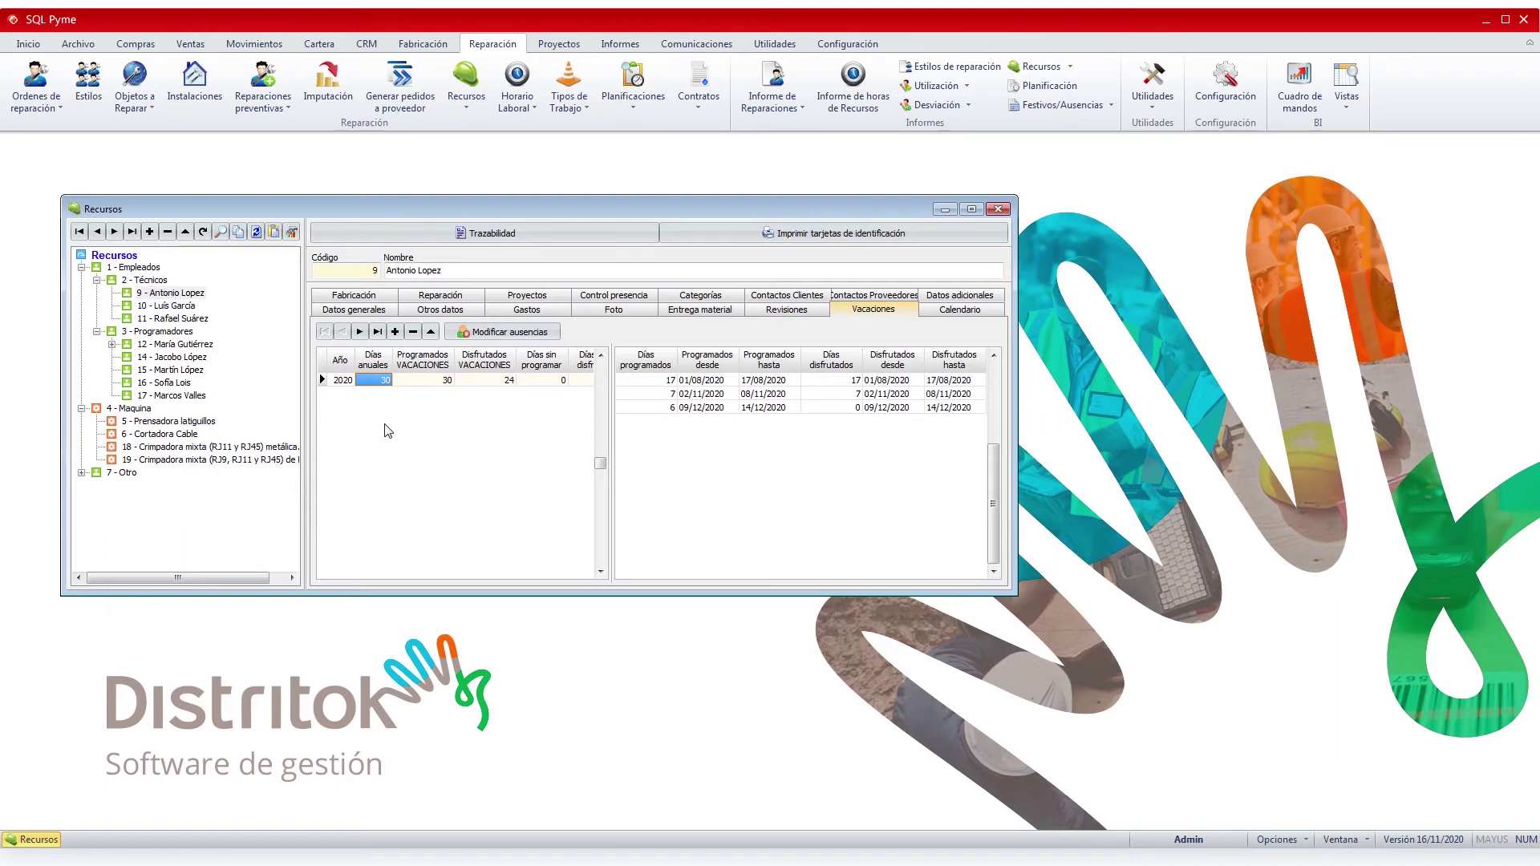
Open the technician's absences, look through the vacation entries to the latest one, and view the available absence types
click(543, 335)
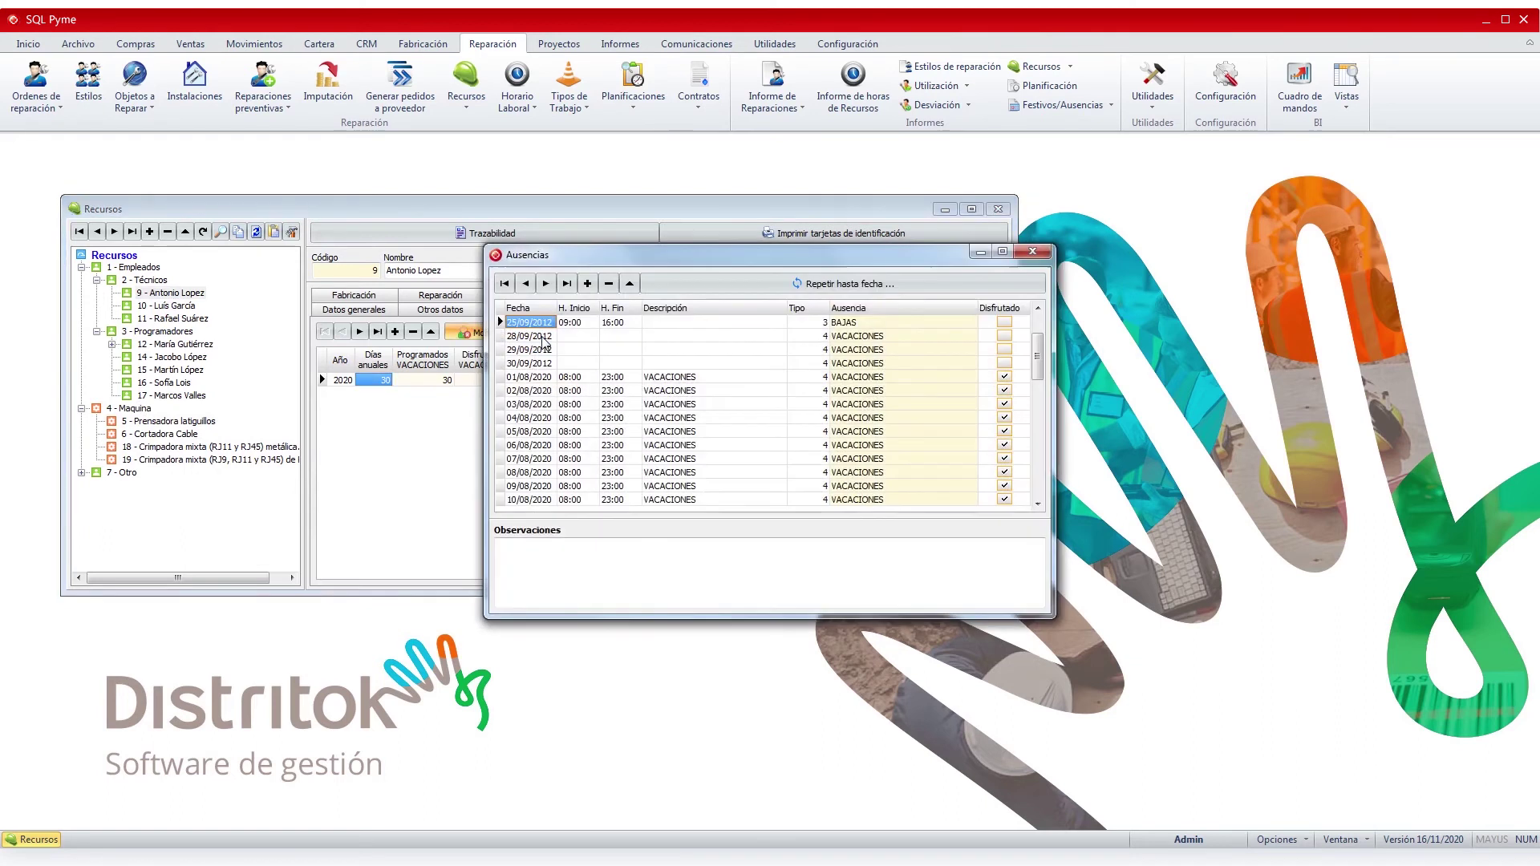
click(679, 408)
scroll(681, 413, down, 7)
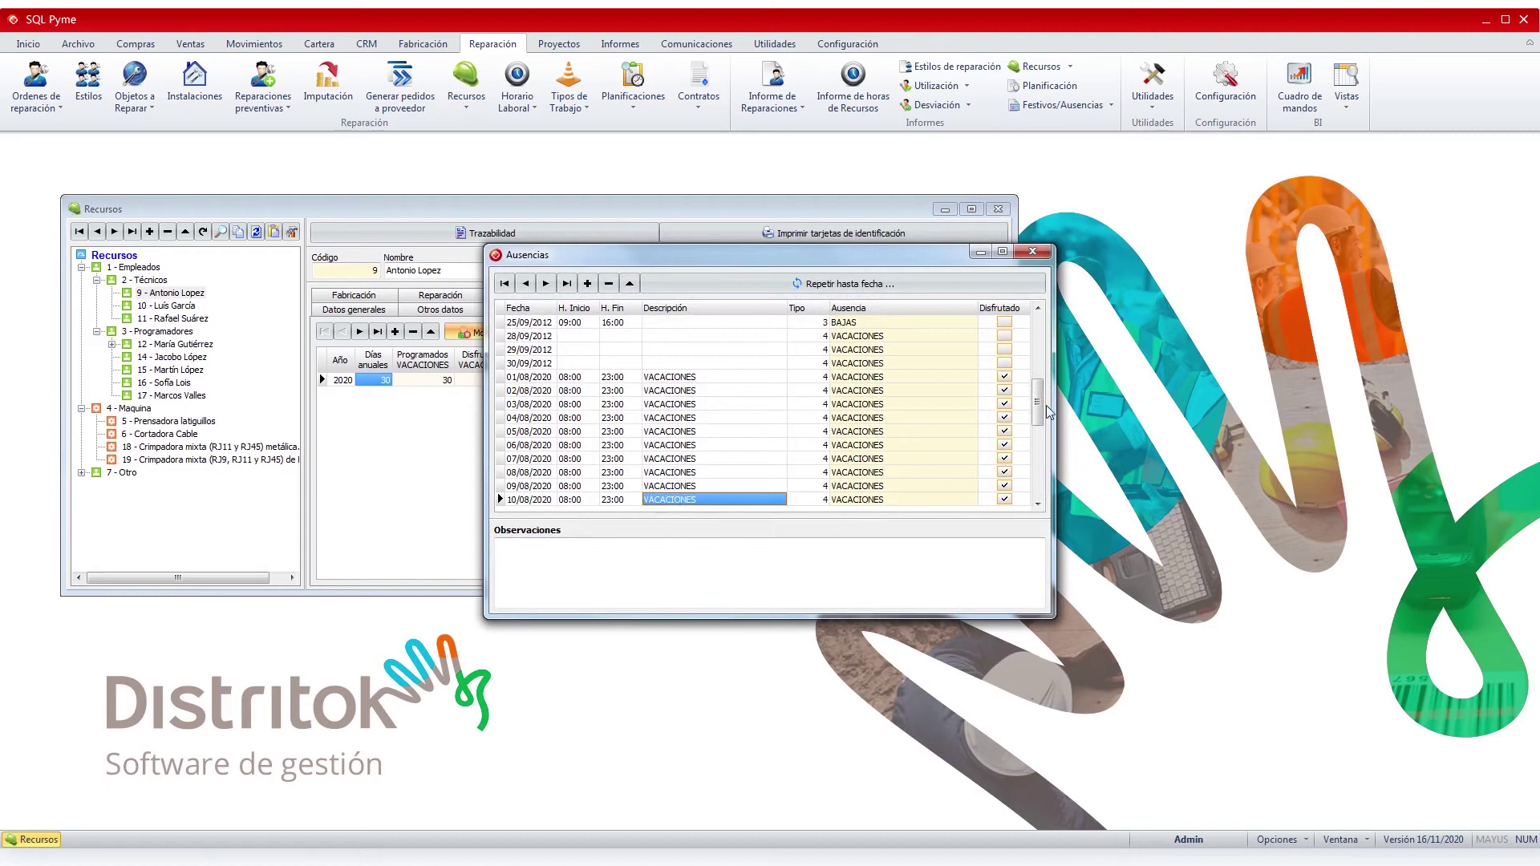
drag(1038, 413, 1032, 492)
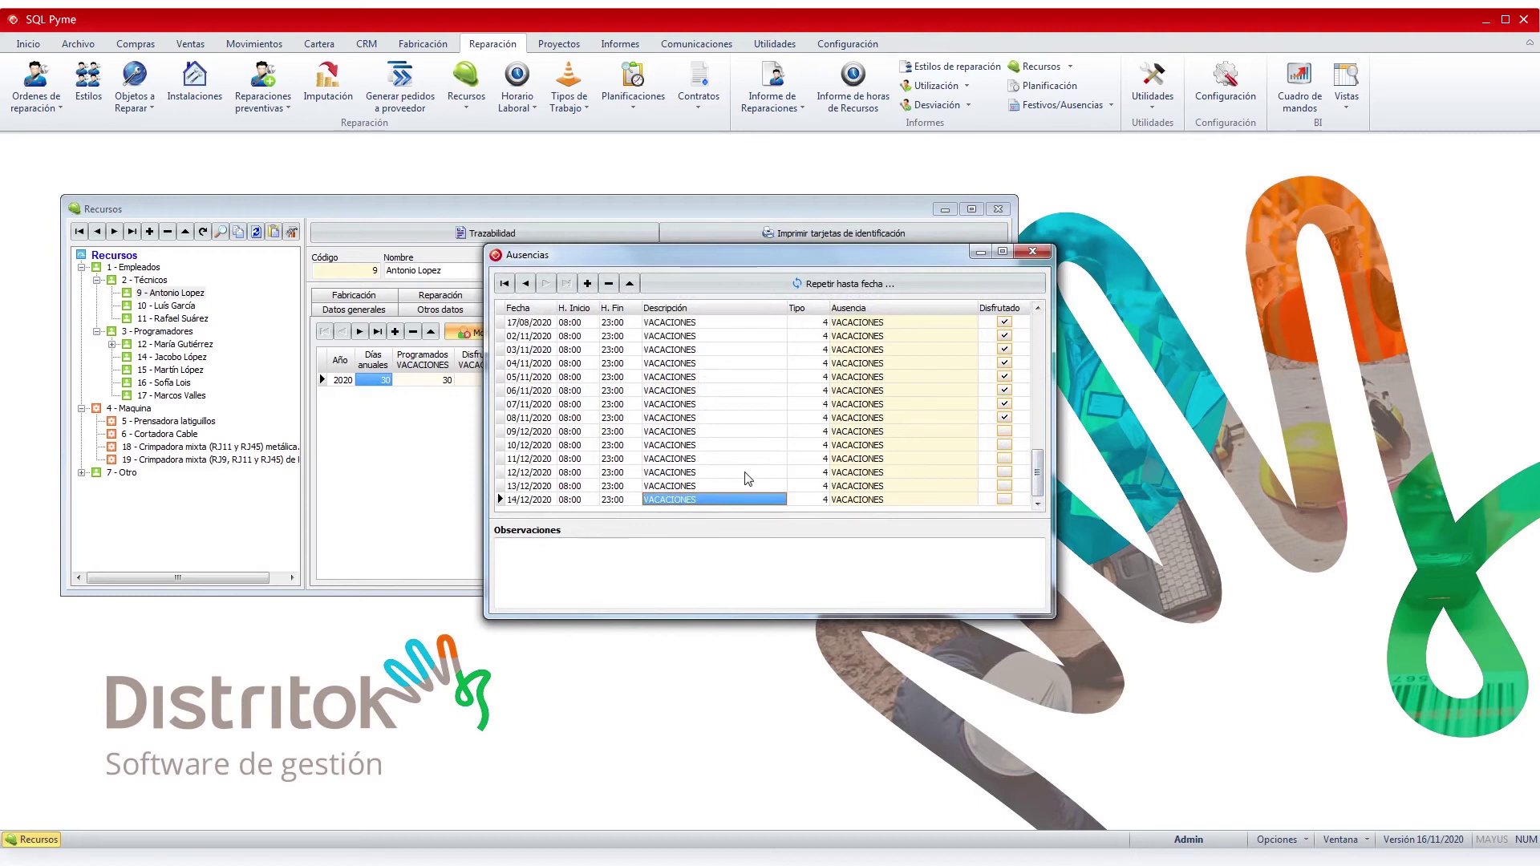
double_click(808, 500)
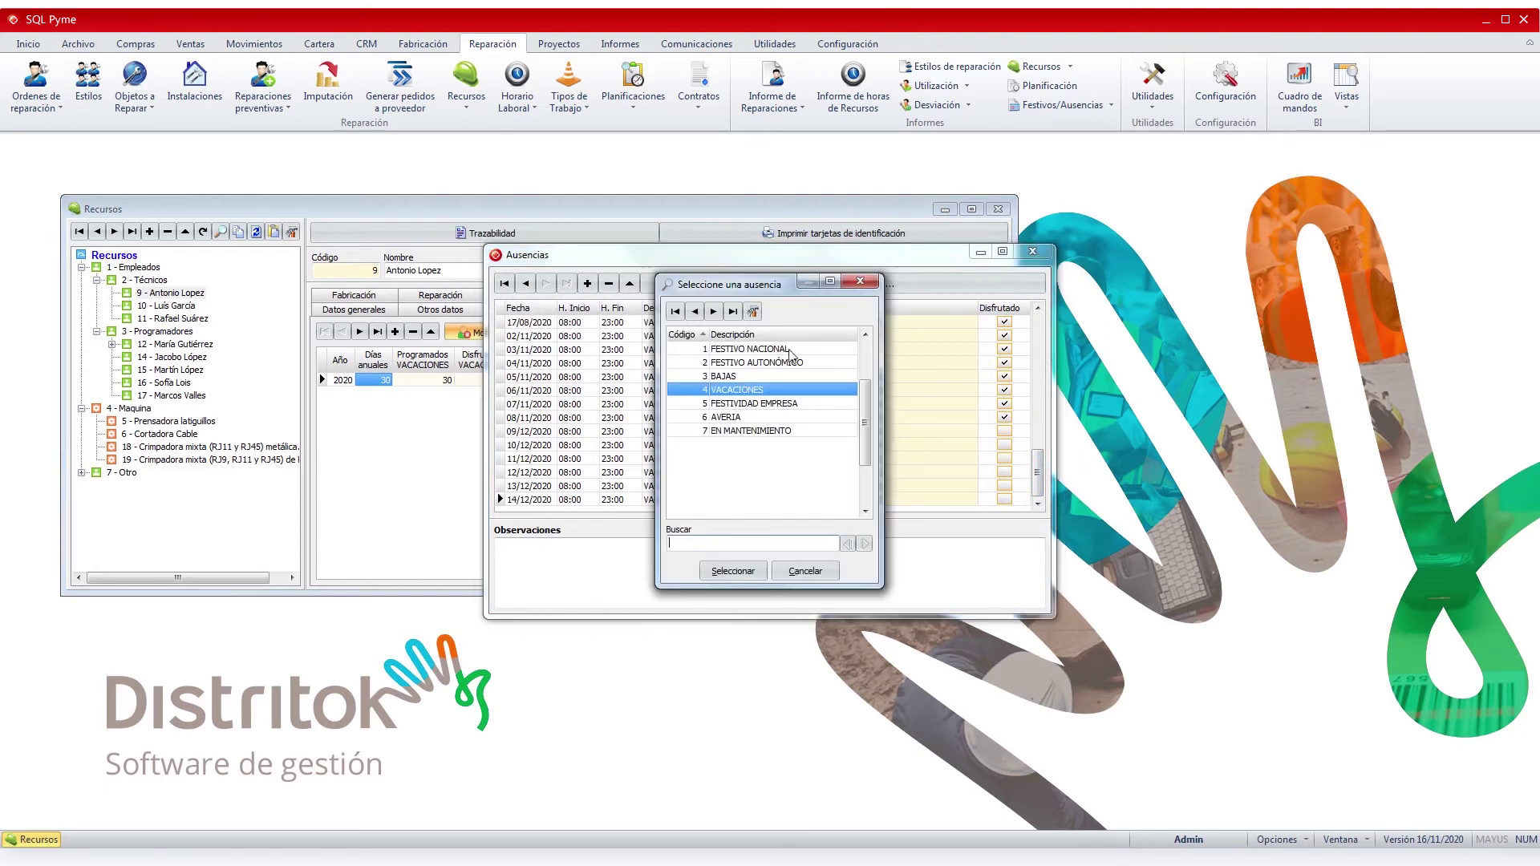
click(806, 571)
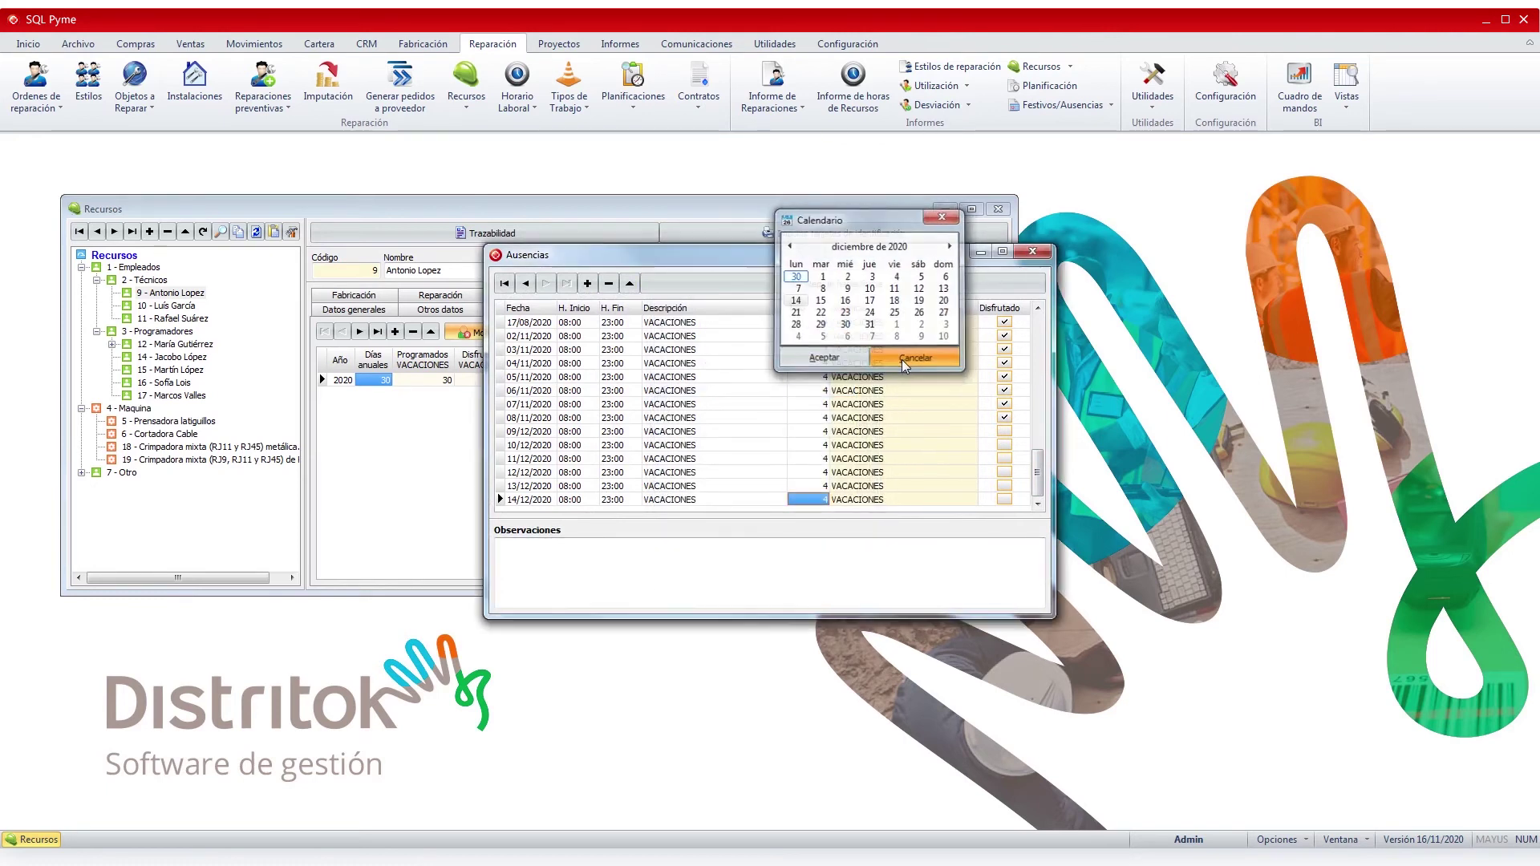
click(903, 359)
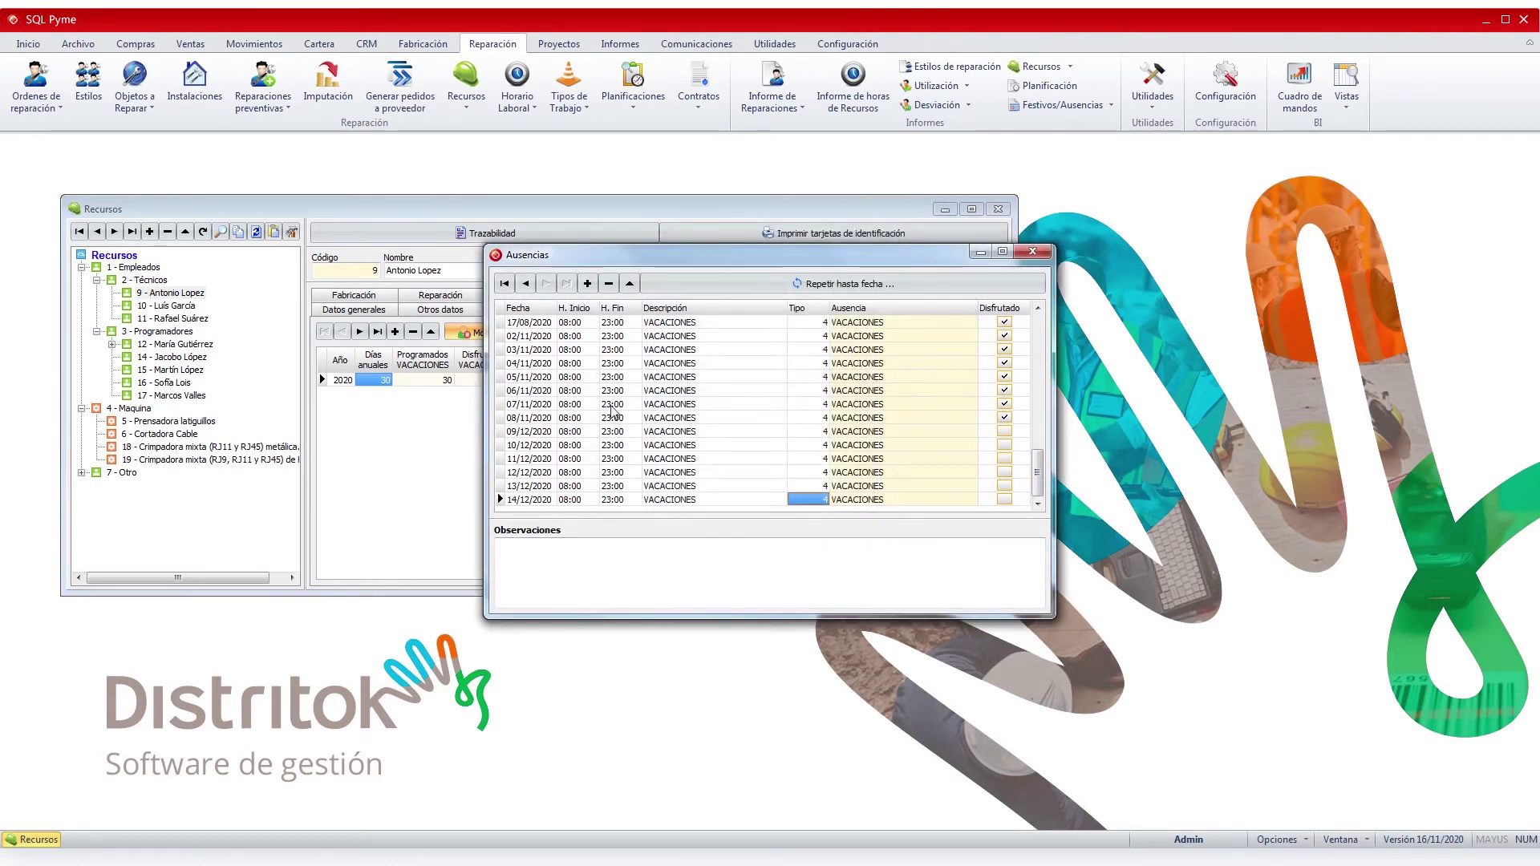
Add an absence for 01/08/2020 from 08:00 to 23:00, described as "vacaciones", with type 4 VACACIONES
click(588, 284)
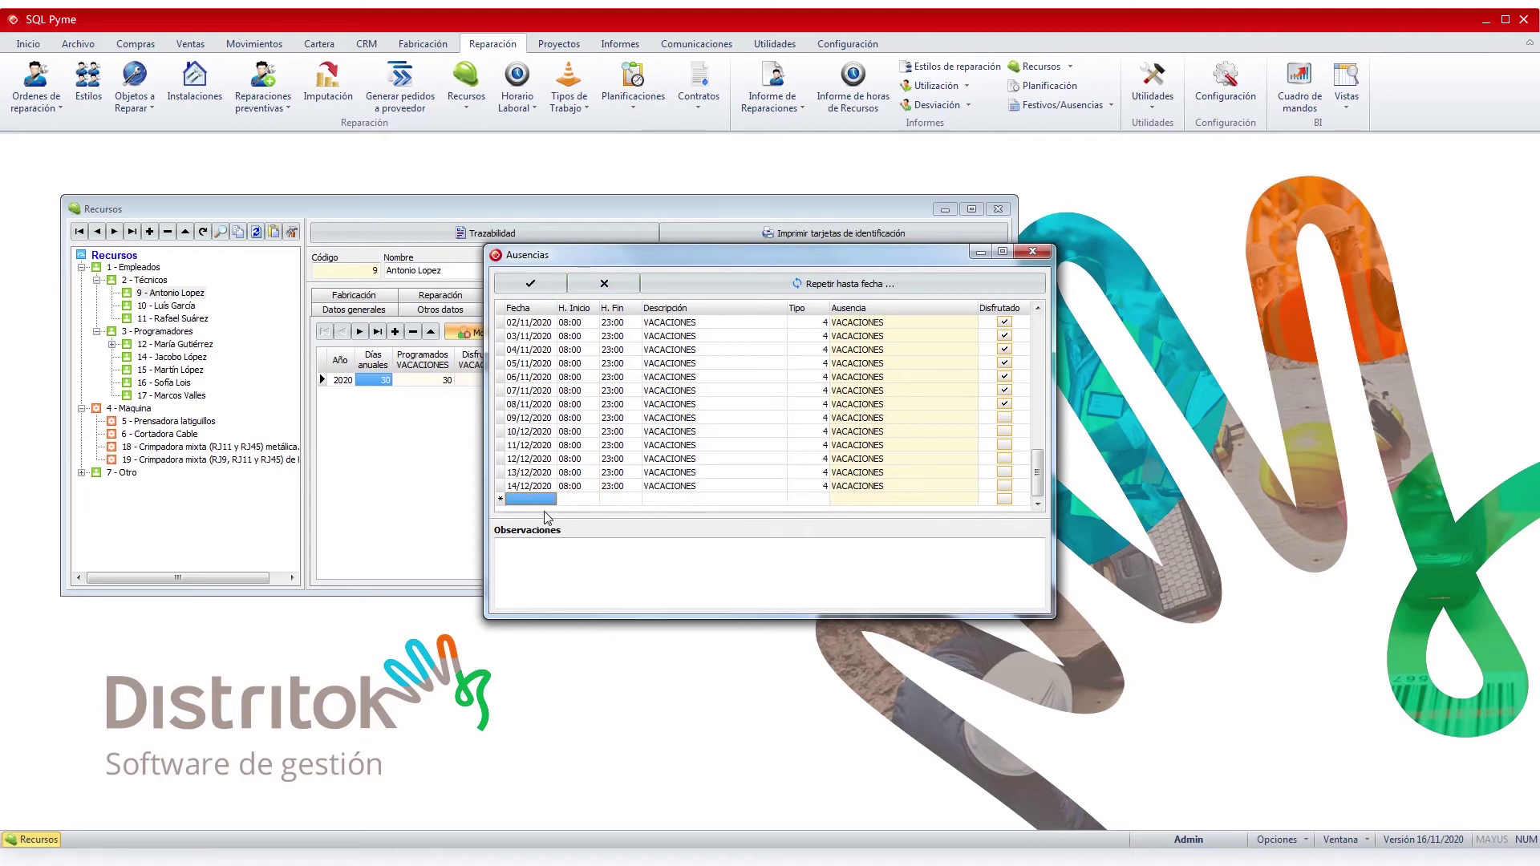
text(1/08/2020)
key(Tab)
text(08)
key(Tab)
text(23)
key(Tab)
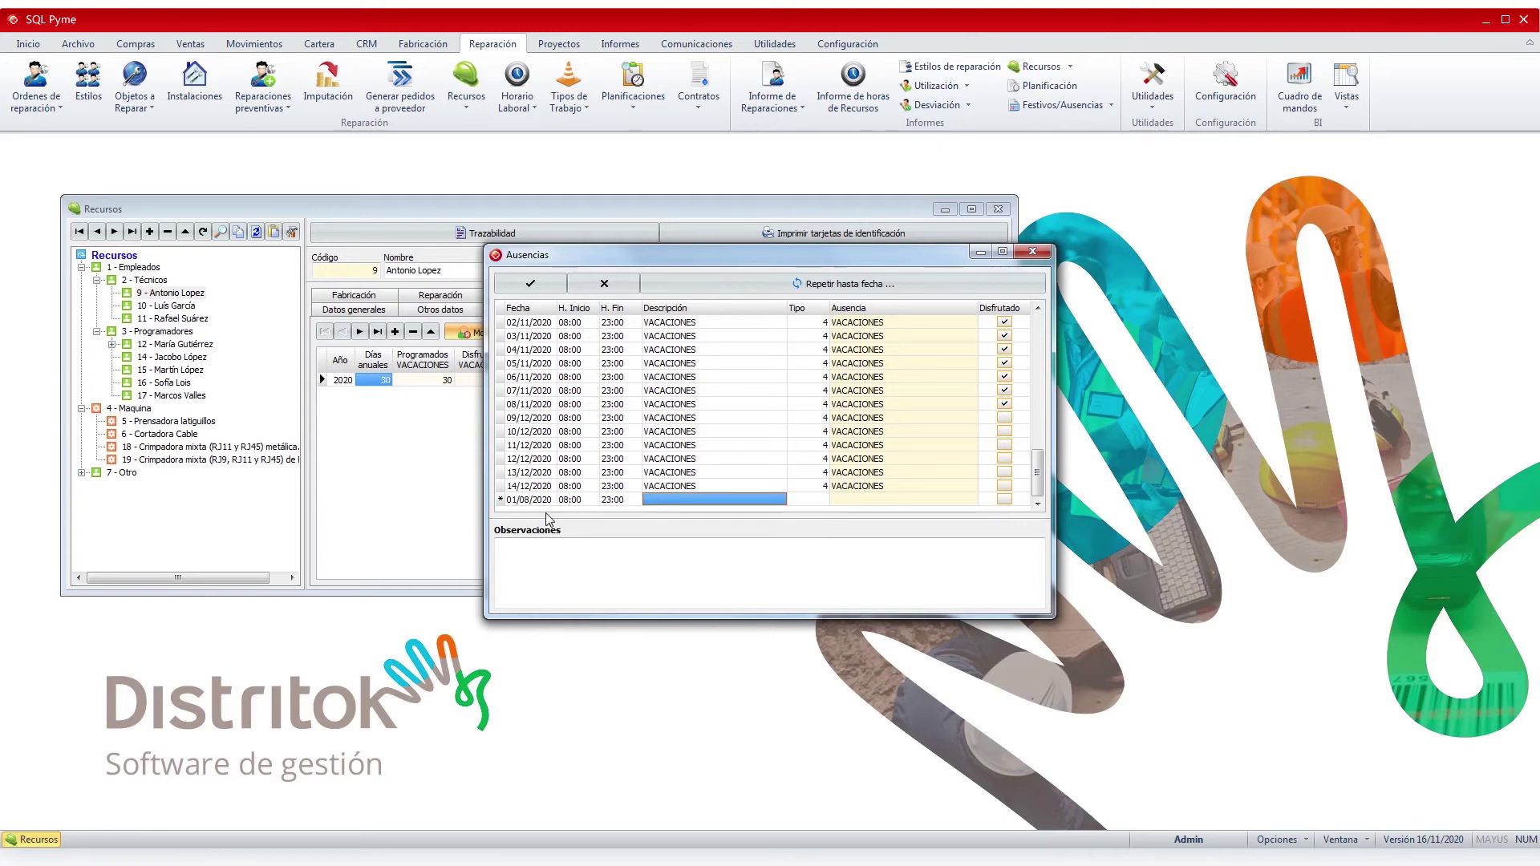
text(vacaciones)
key(Tab)
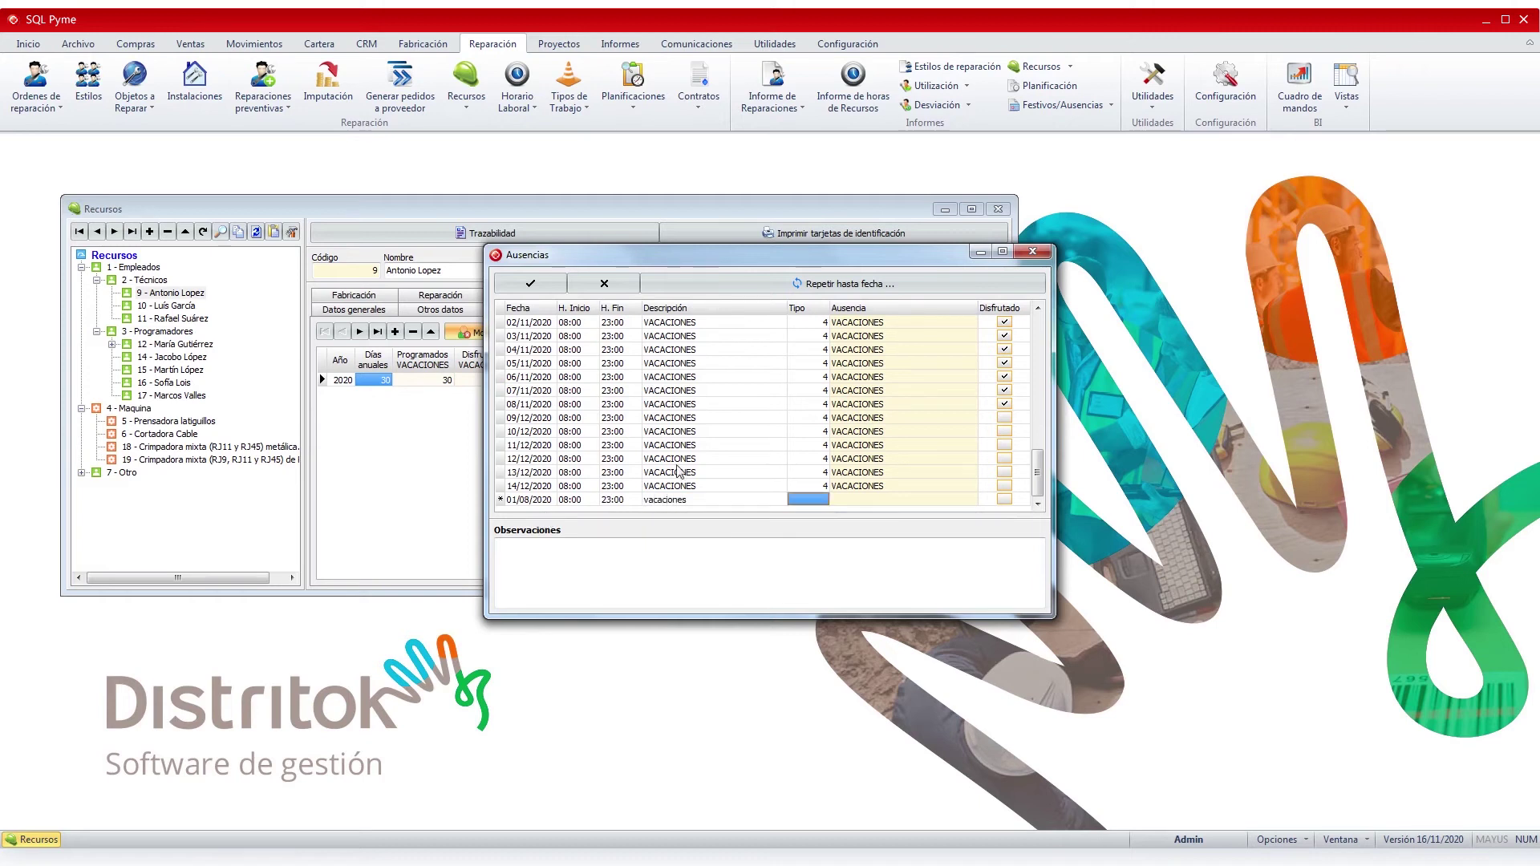
click(808, 499)
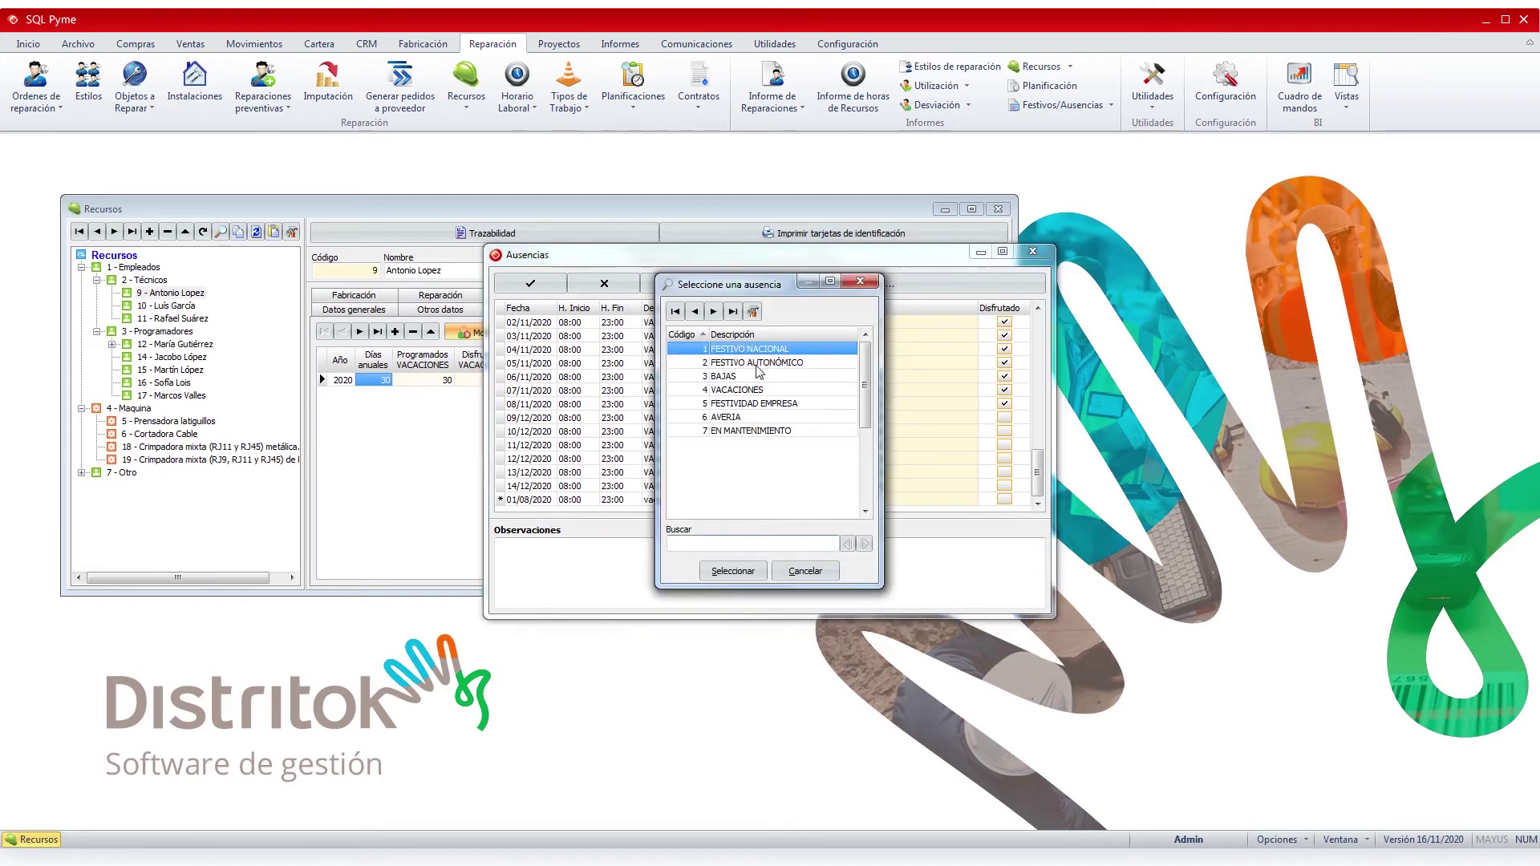
double_click(750, 391)
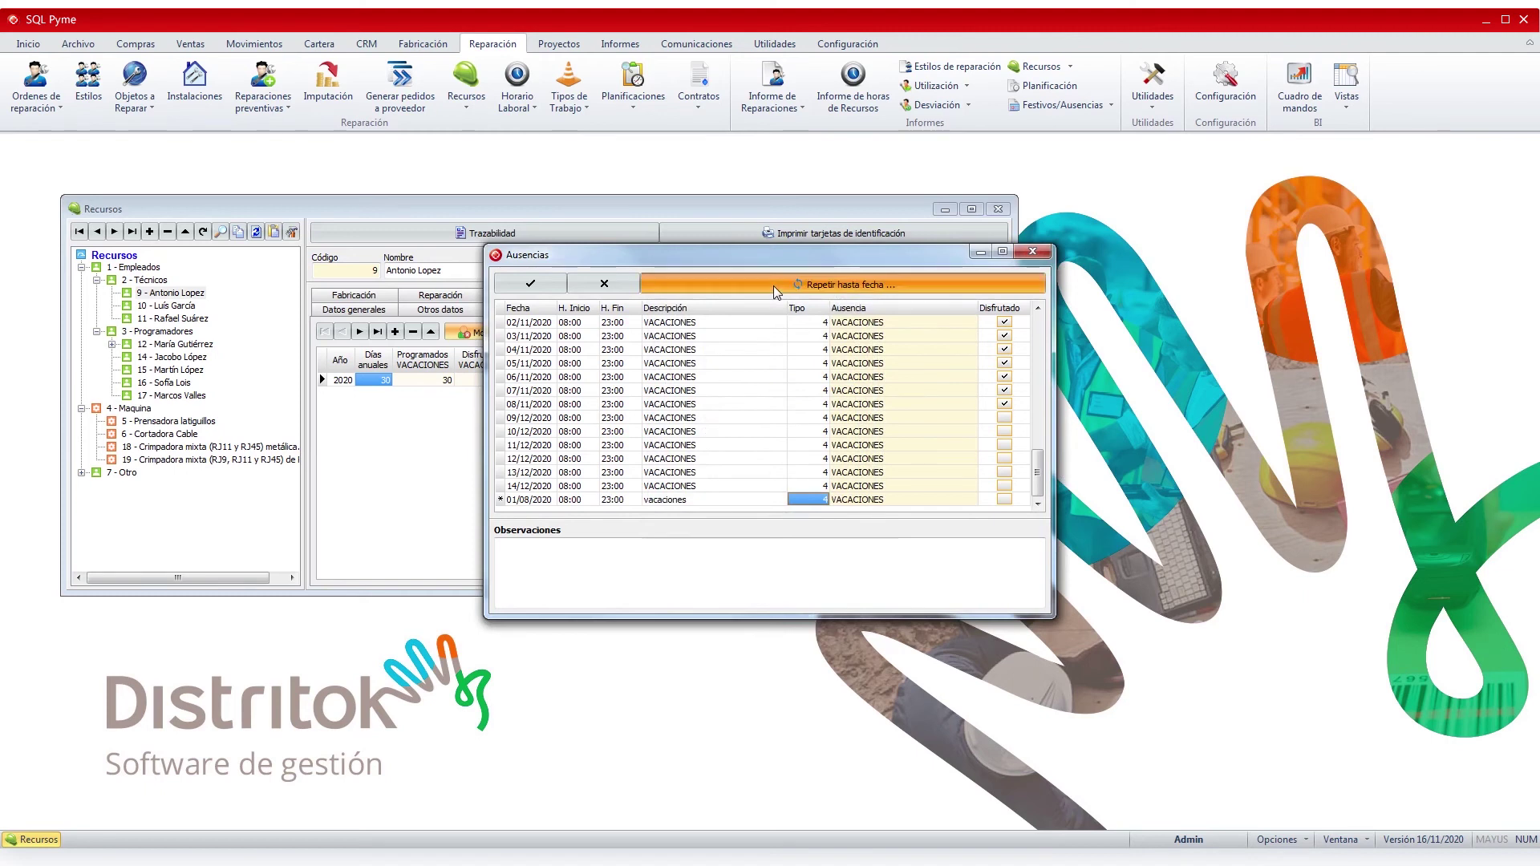
Repeat the new absence on each day up to 04/08/2020 and close the absences
click(775, 288)
click(725, 284)
click(740, 350)
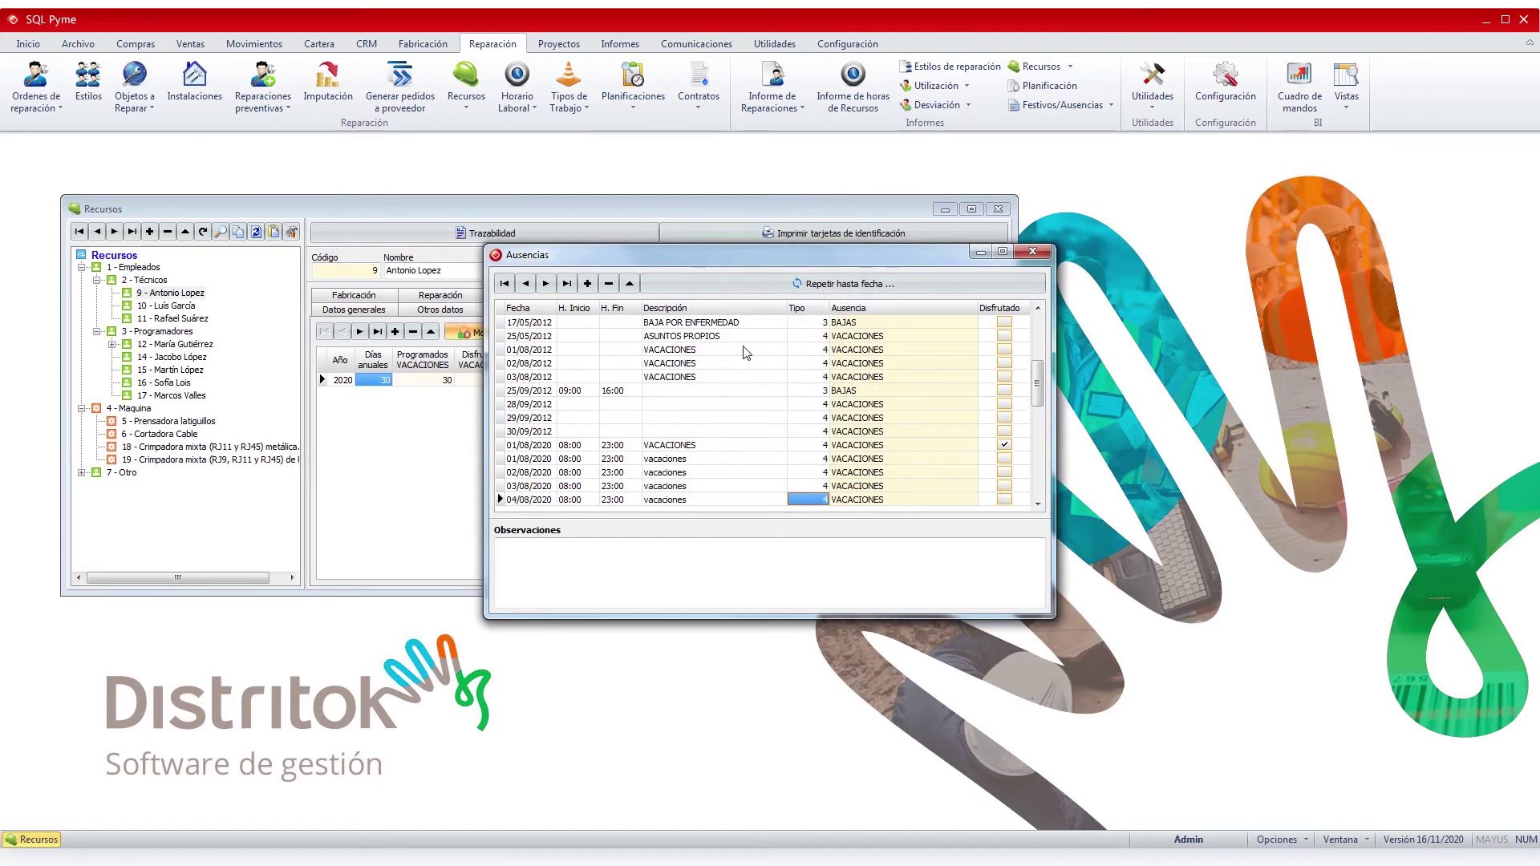
click(1033, 252)
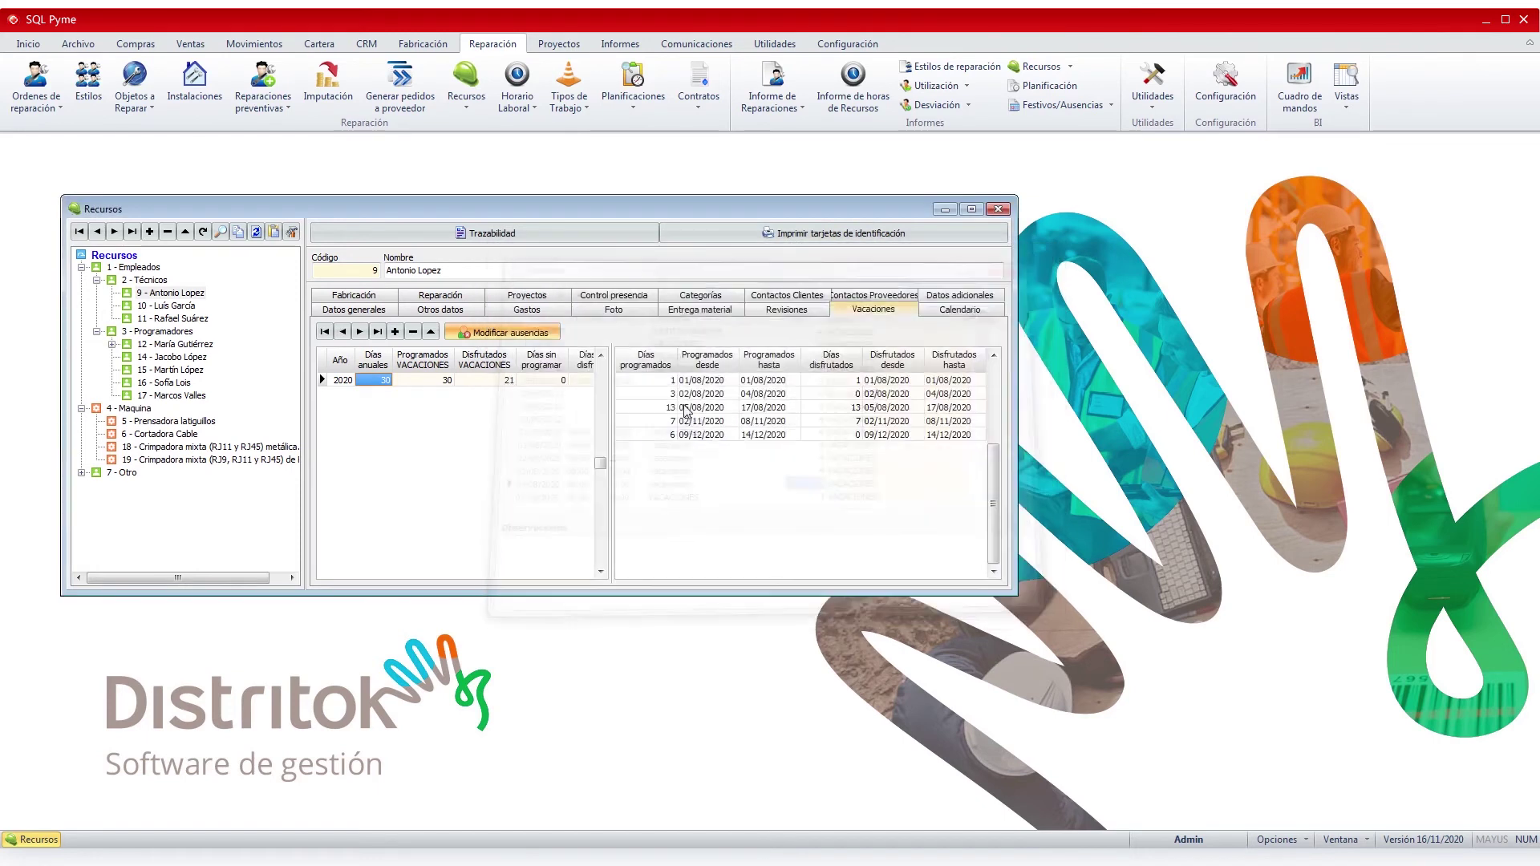
Review the technician's 2020 vacation totals, from the programmed days across to the days not yet taken
click(449, 382)
key(Right)
key(Right)
key(Right)
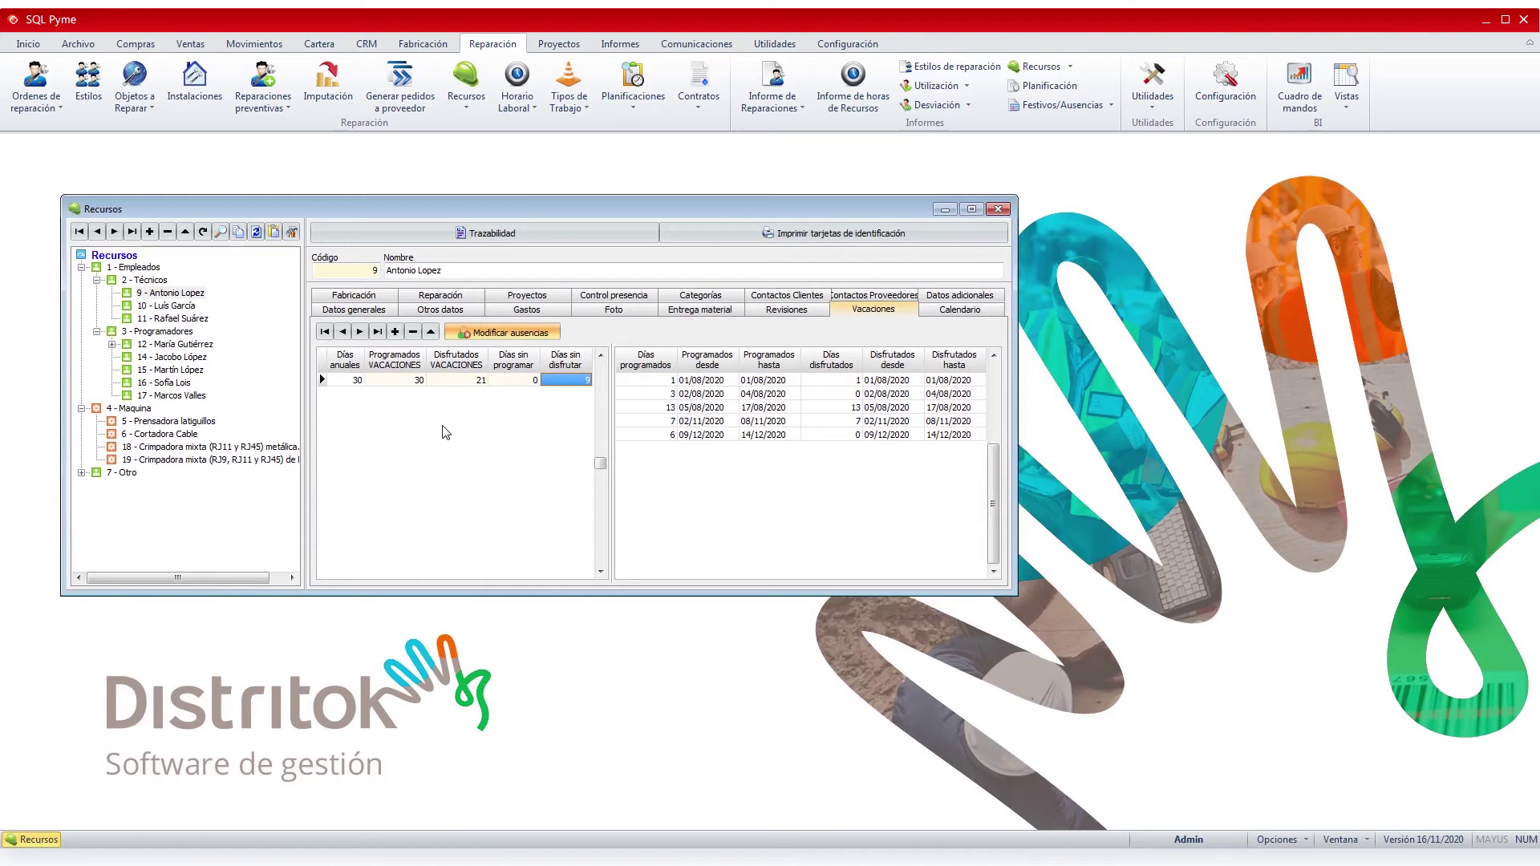
Review the technician's monthly calendar and the manufacturing, repair and attendance control records
click(960, 309)
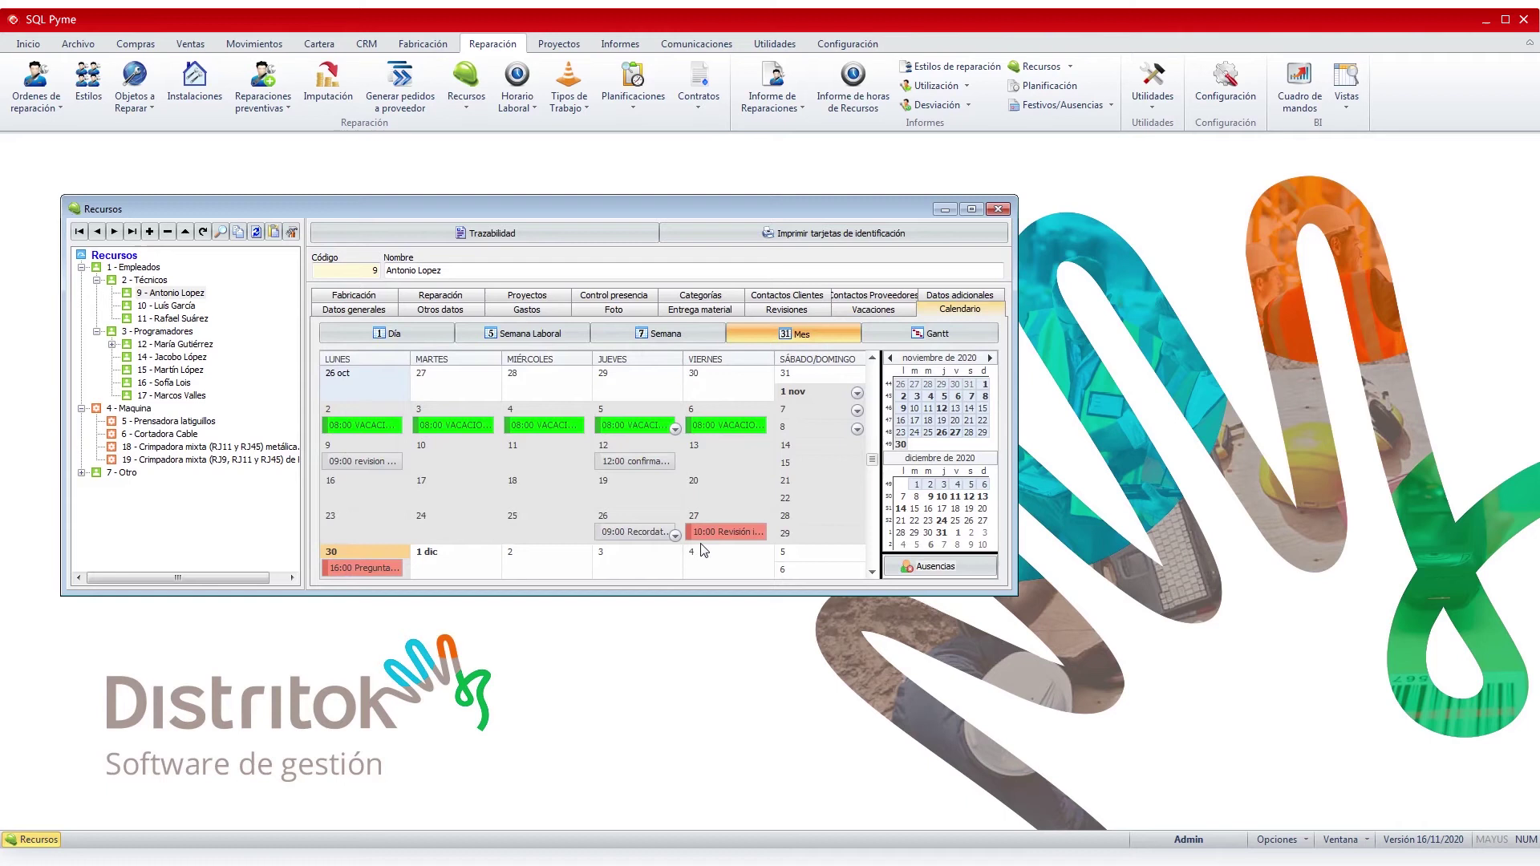
click(382, 303)
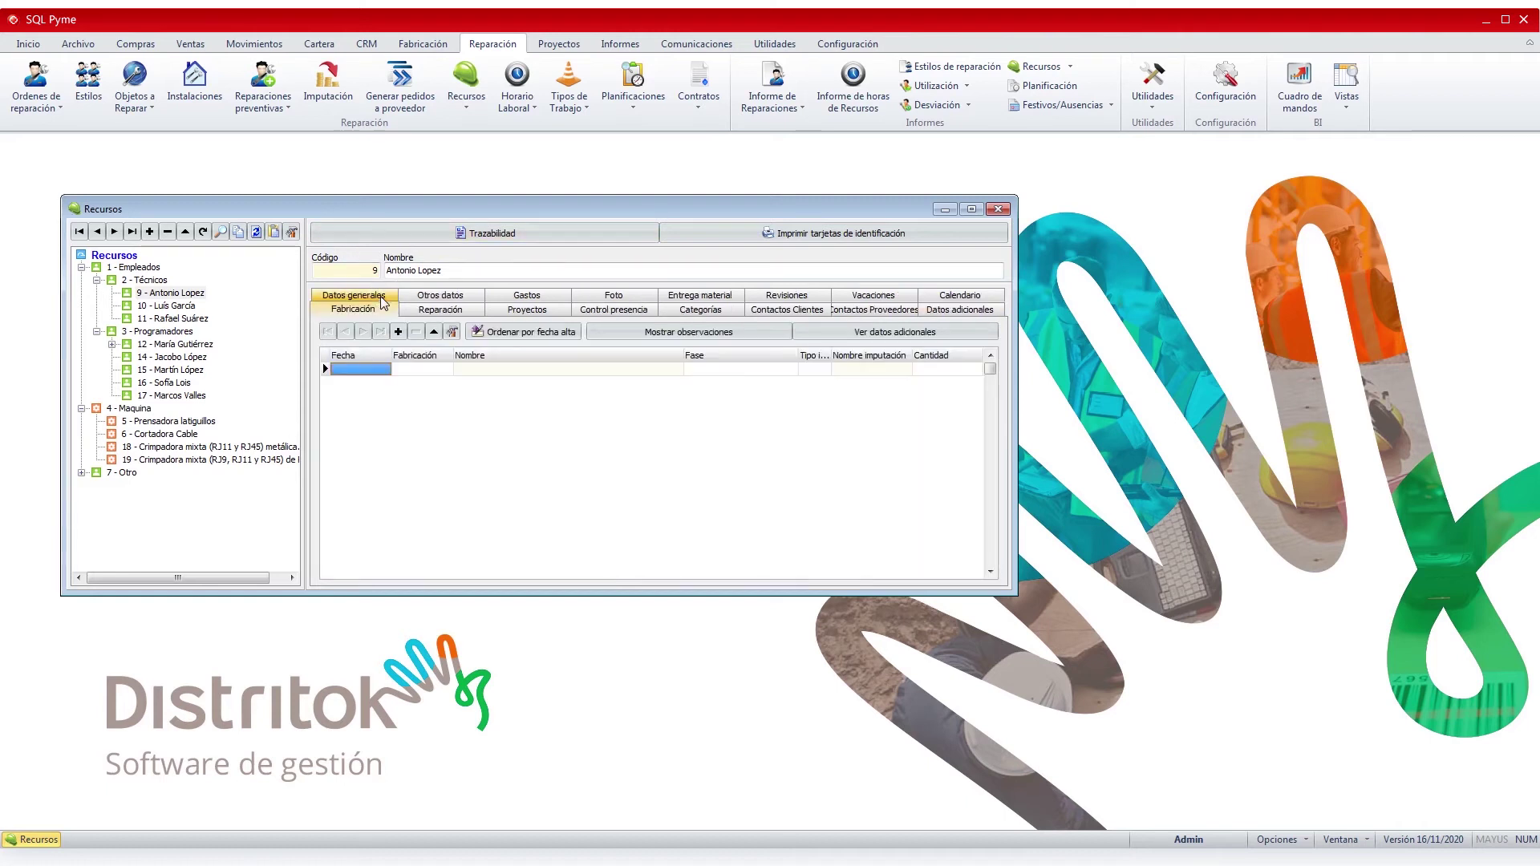
click(481, 313)
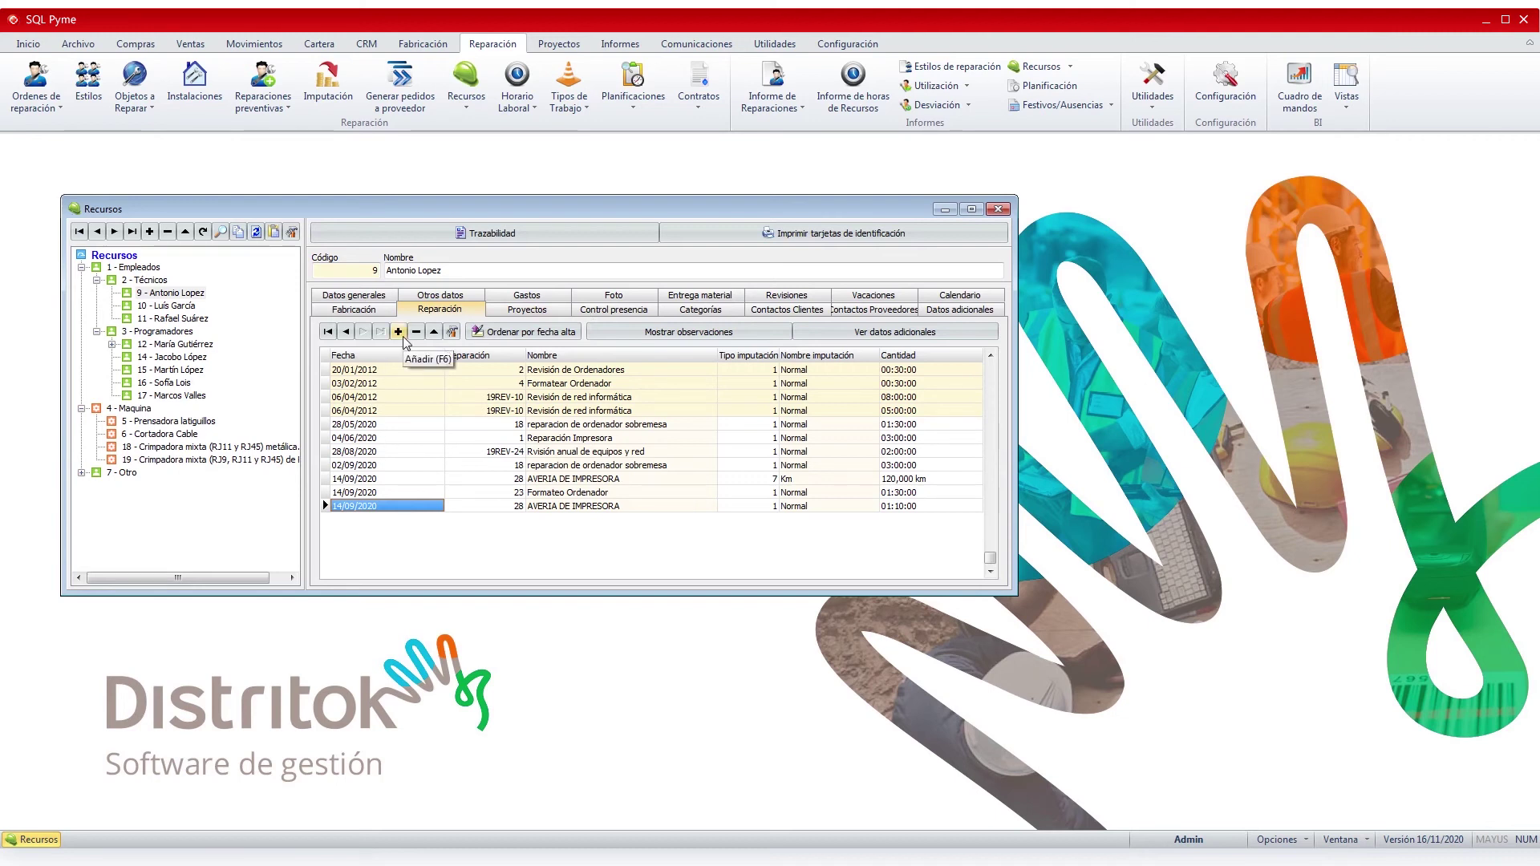
click(629, 315)
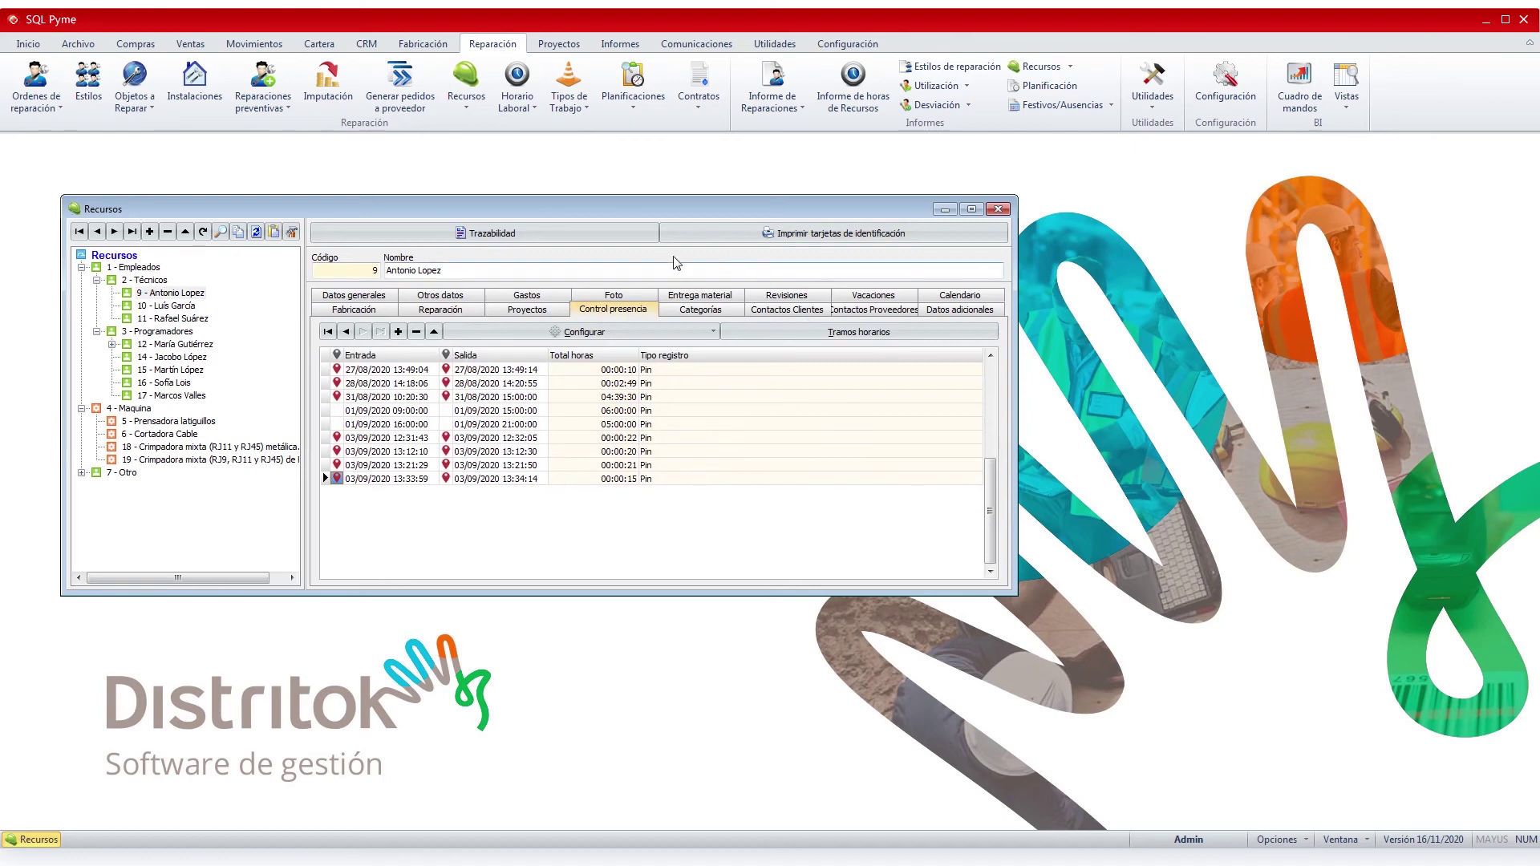
Assign the technician to the Tecnicos category and review the customer and supplier contacts
click(700, 309)
click(358, 354)
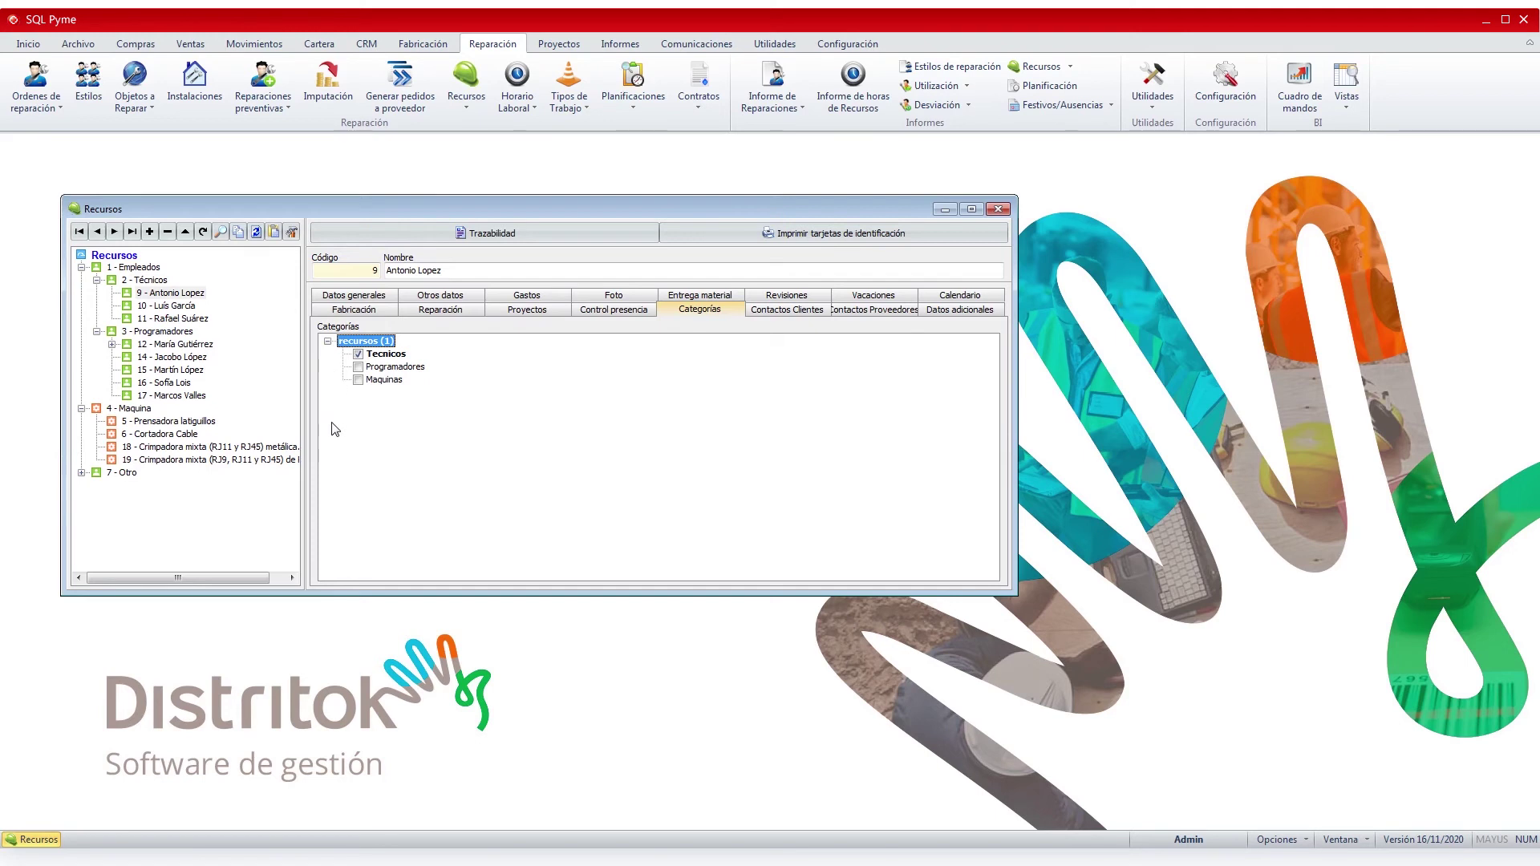
click(792, 313)
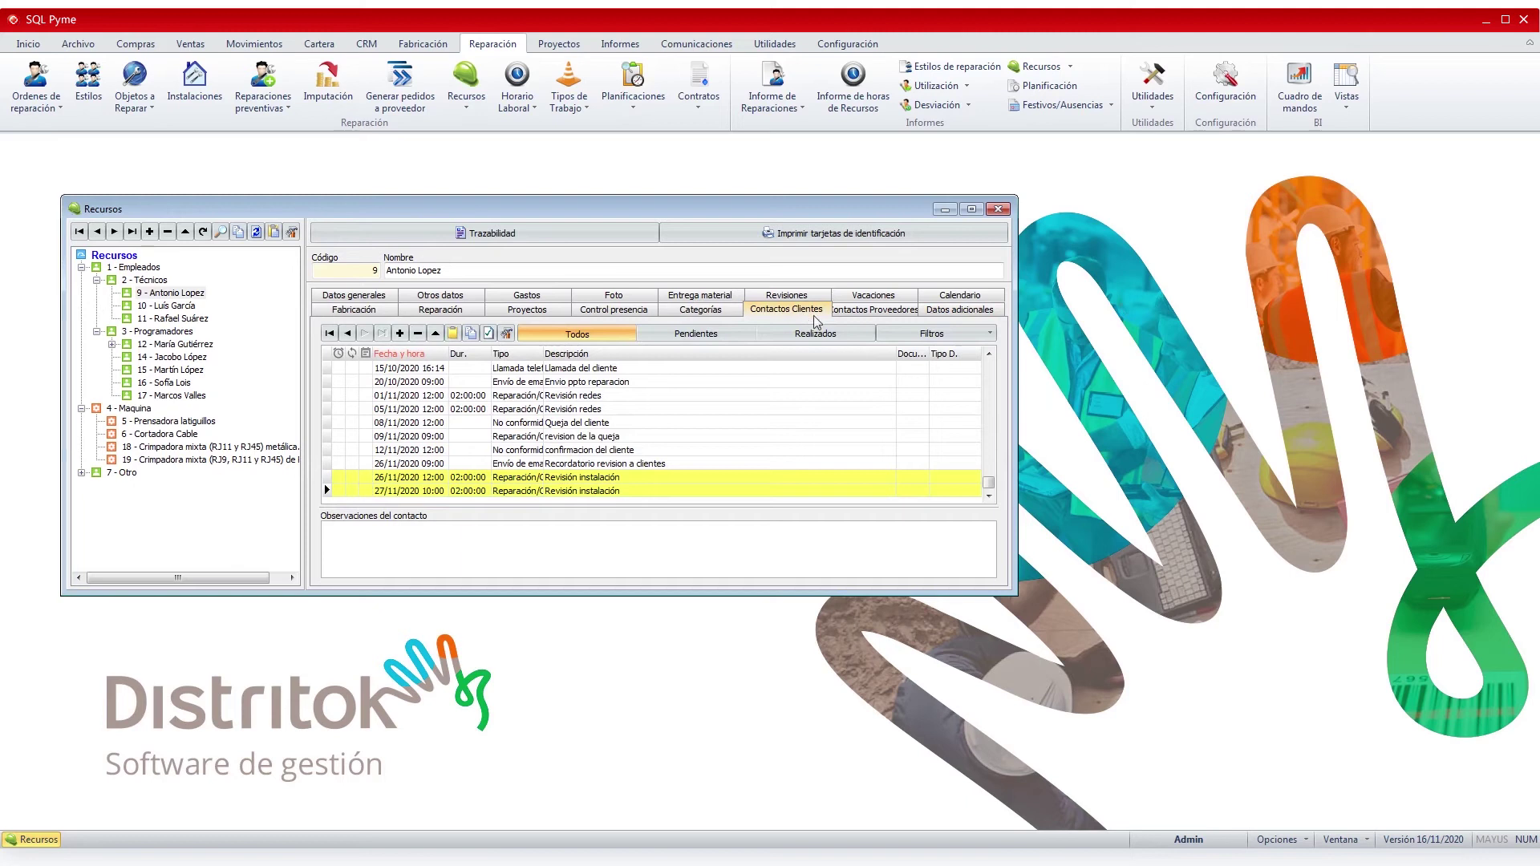
click(870, 313)
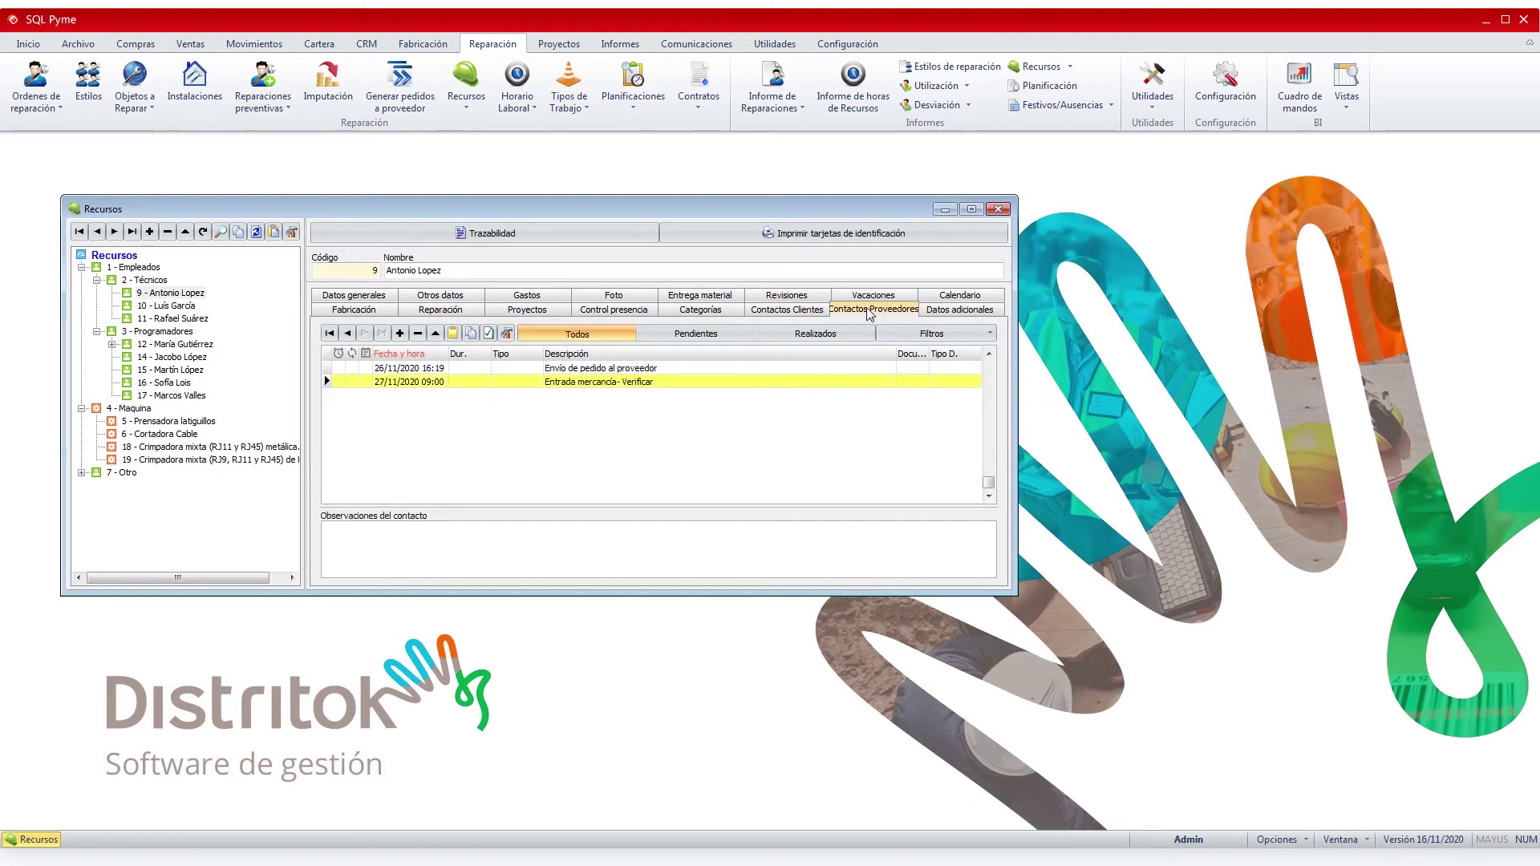
View the Contrato Empleado X file among technician 9's associated documents, and close the documents and the resources
click(210, 293)
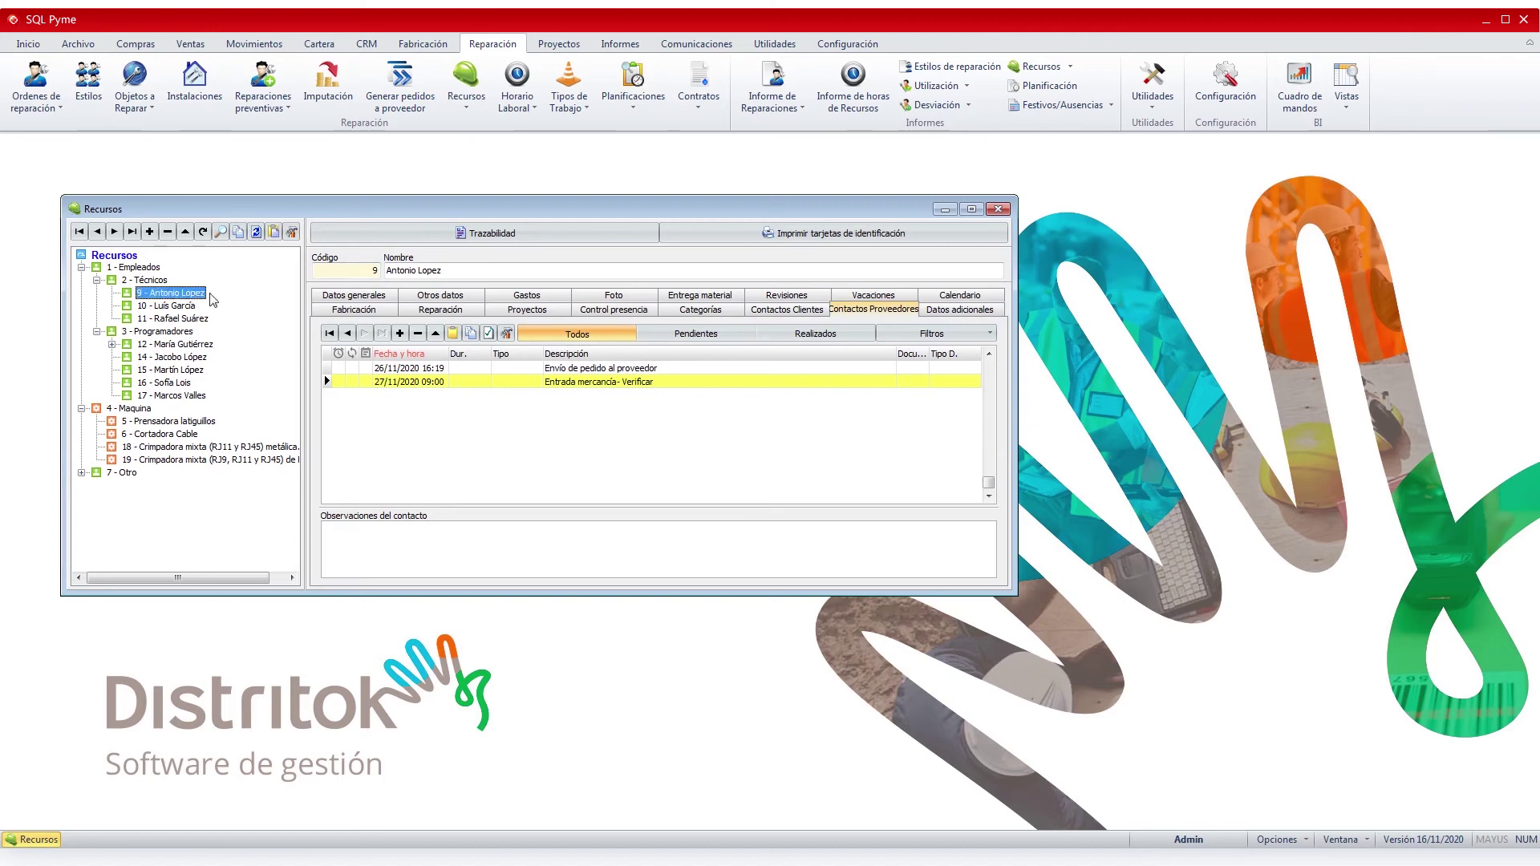
click(275, 233)
double_click(870, 313)
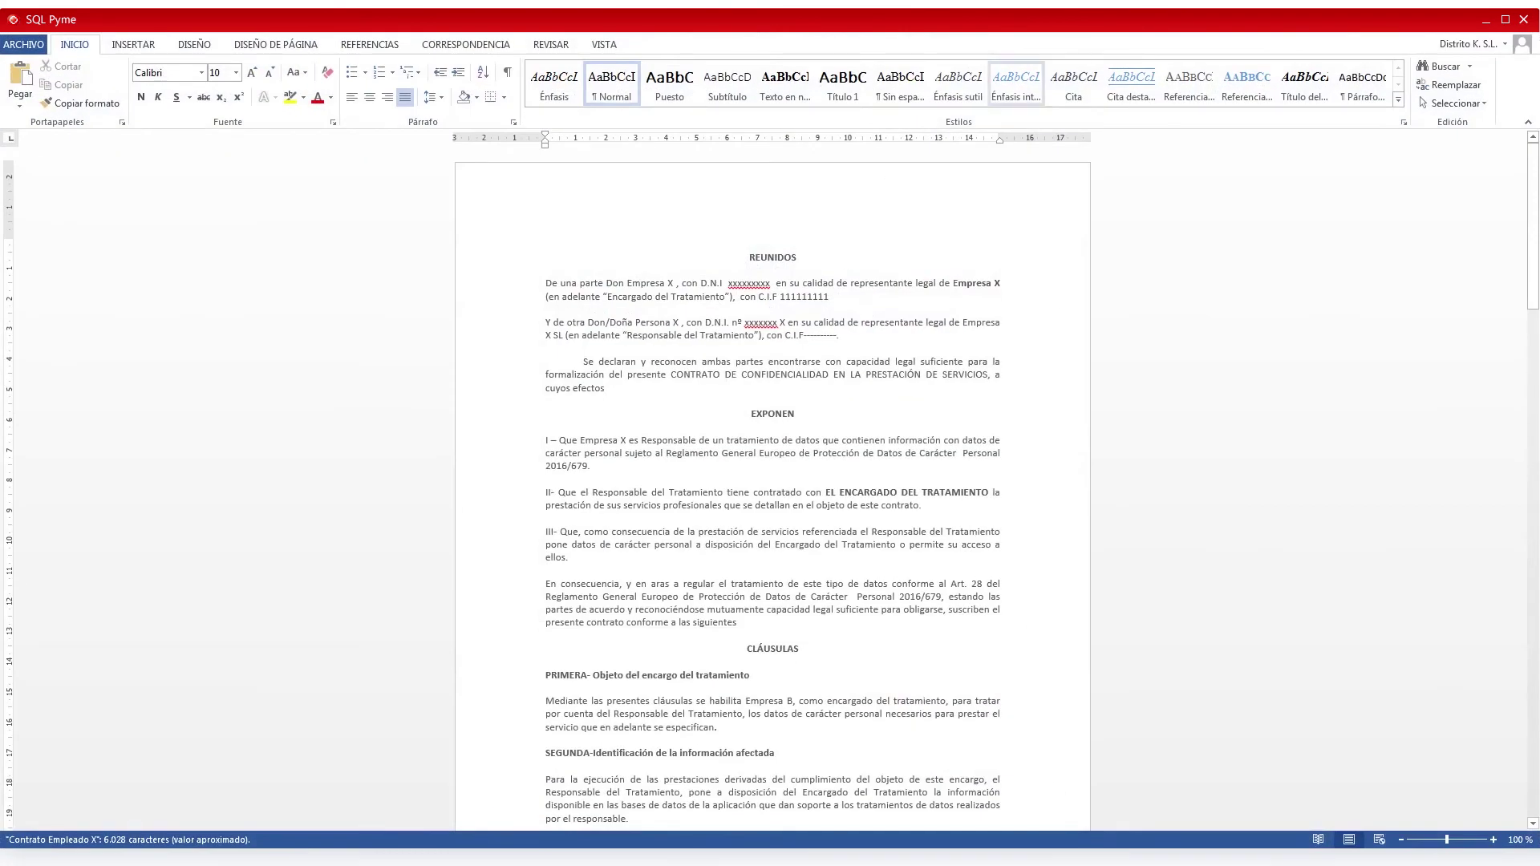
click(1524, 19)
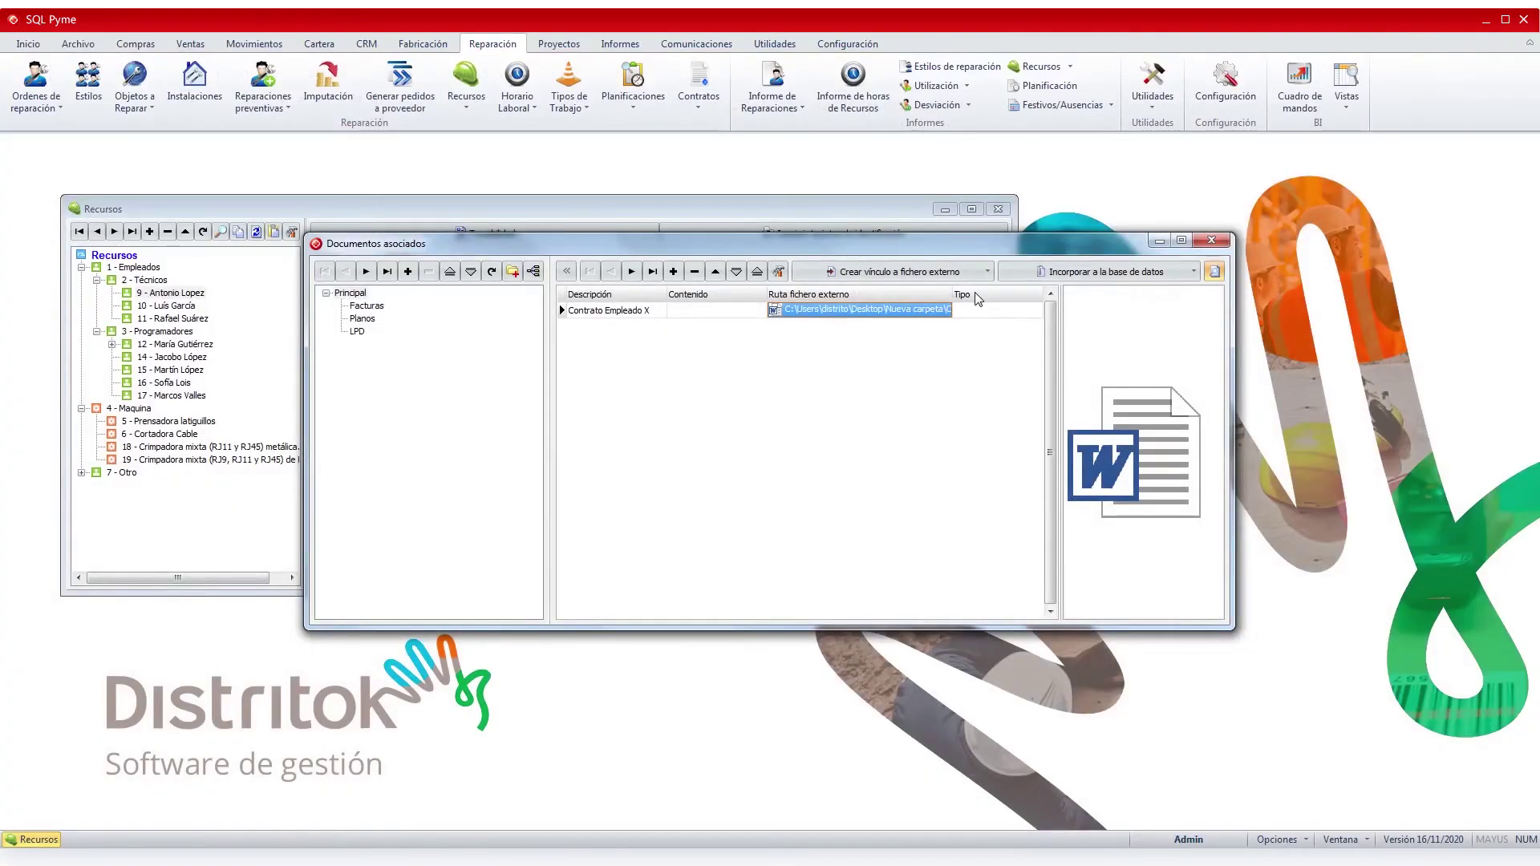
click(1212, 240)
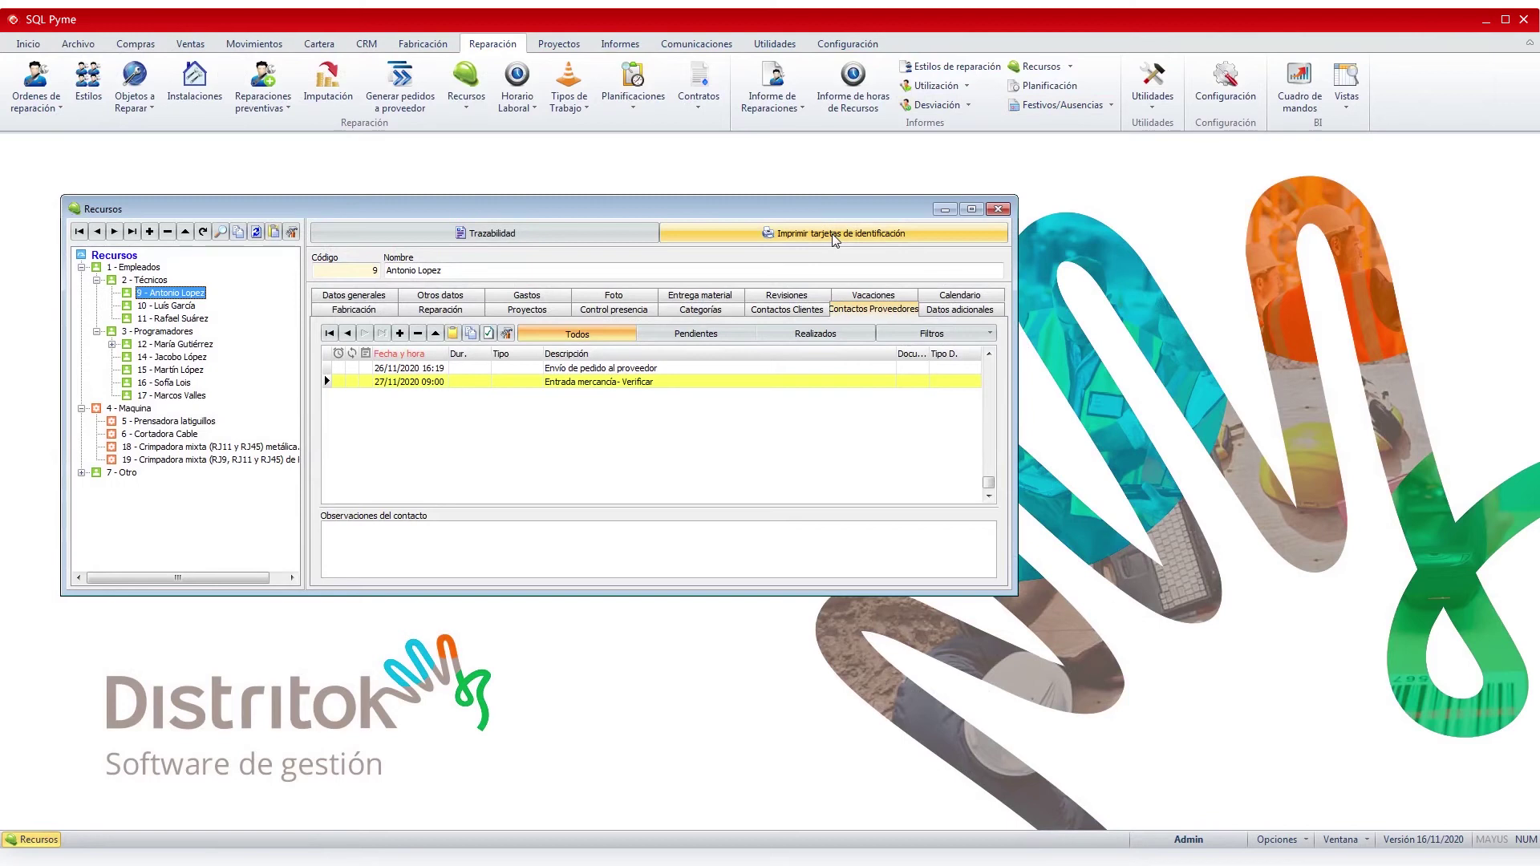
click(998, 209)
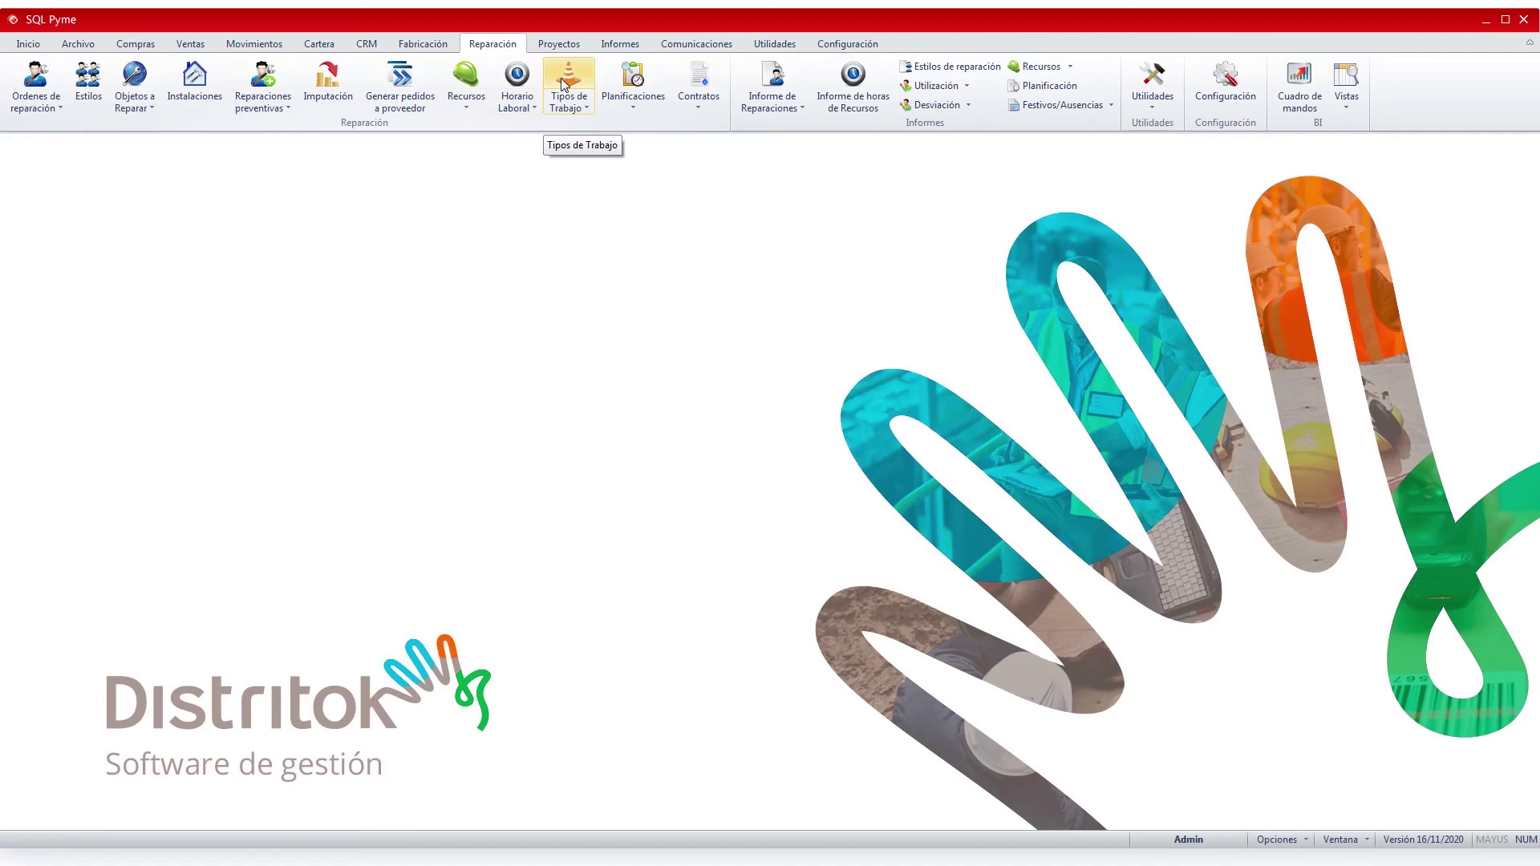
Start a new planning without manufacturing orders and list the repairs dated from 26/11/2020 to 31/12/2020
click(642, 108)
click(639, 142)
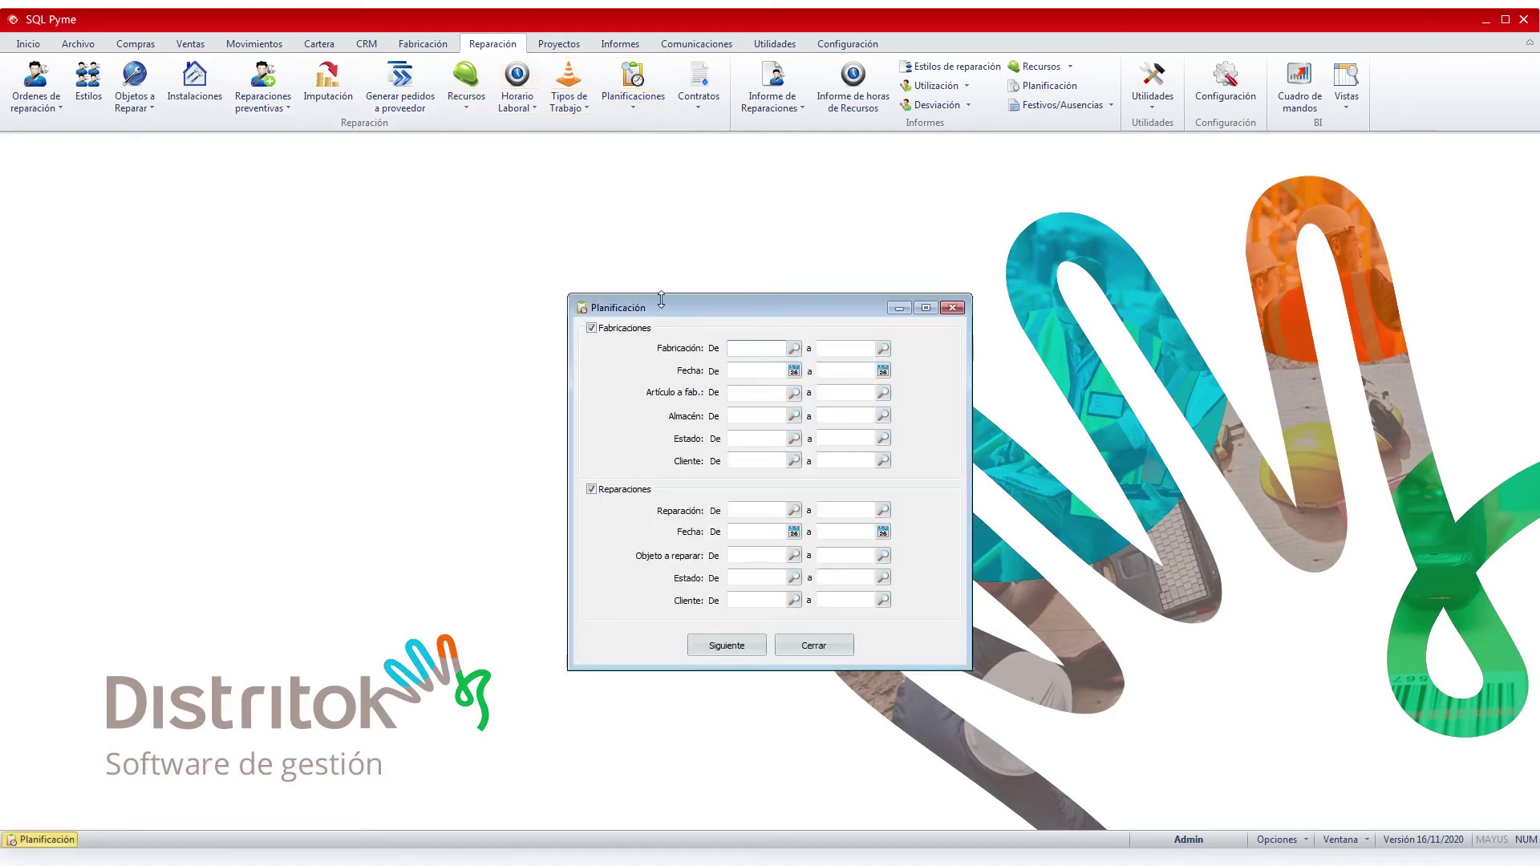
click(594, 329)
click(755, 533)
click(746, 531)
text(26/11/2020)
key(Tab)
text(31/12/2020)
click(730, 644)
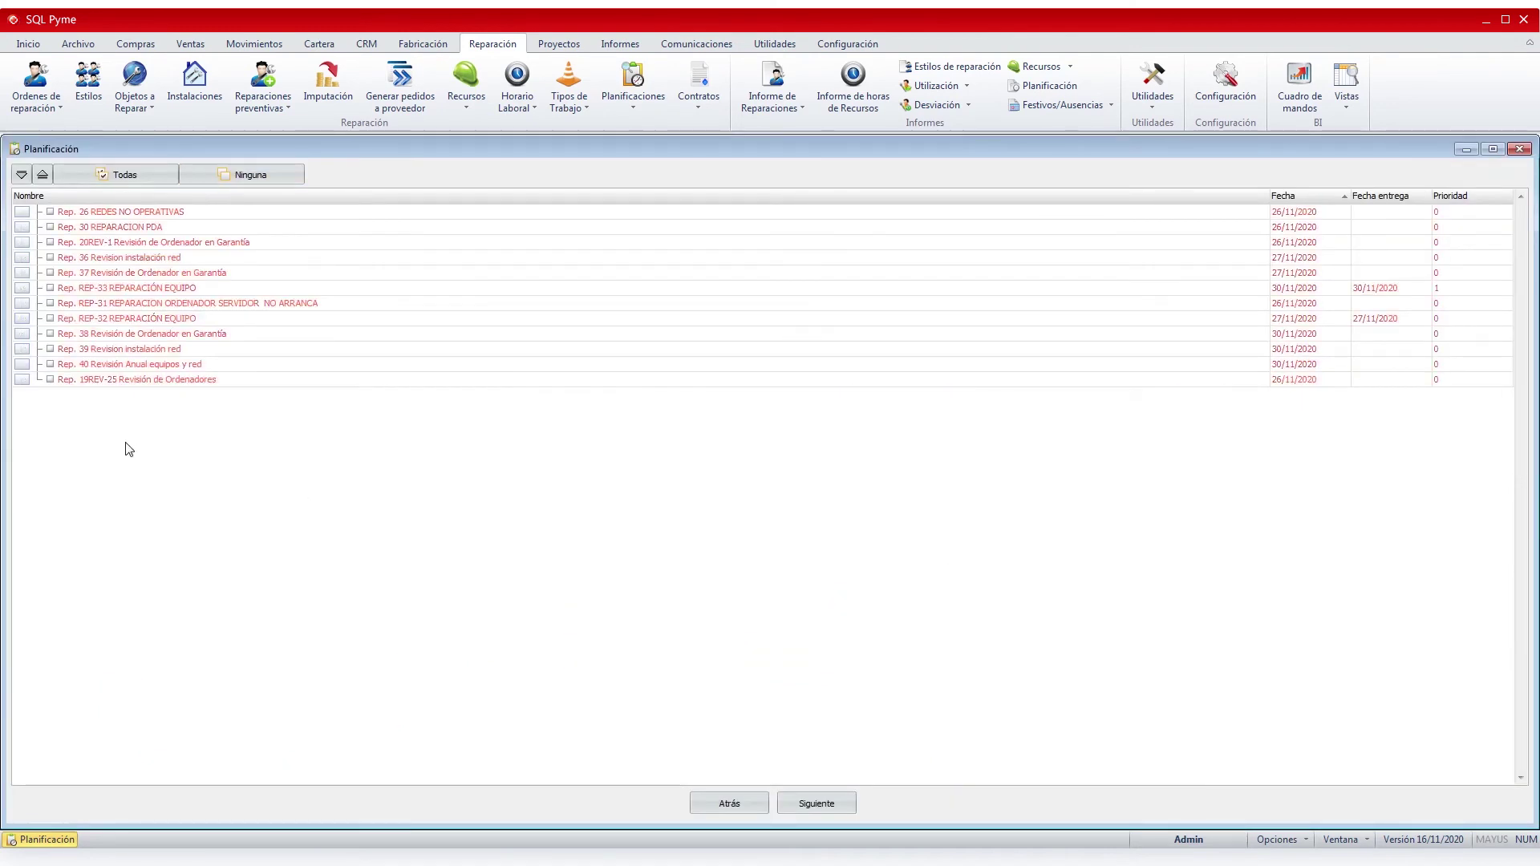
Plan the REPARACIÓN EQUIPO repair dated 30/11/2020, starting that day at 16:00 and using only the Normal hour type
click(21, 290)
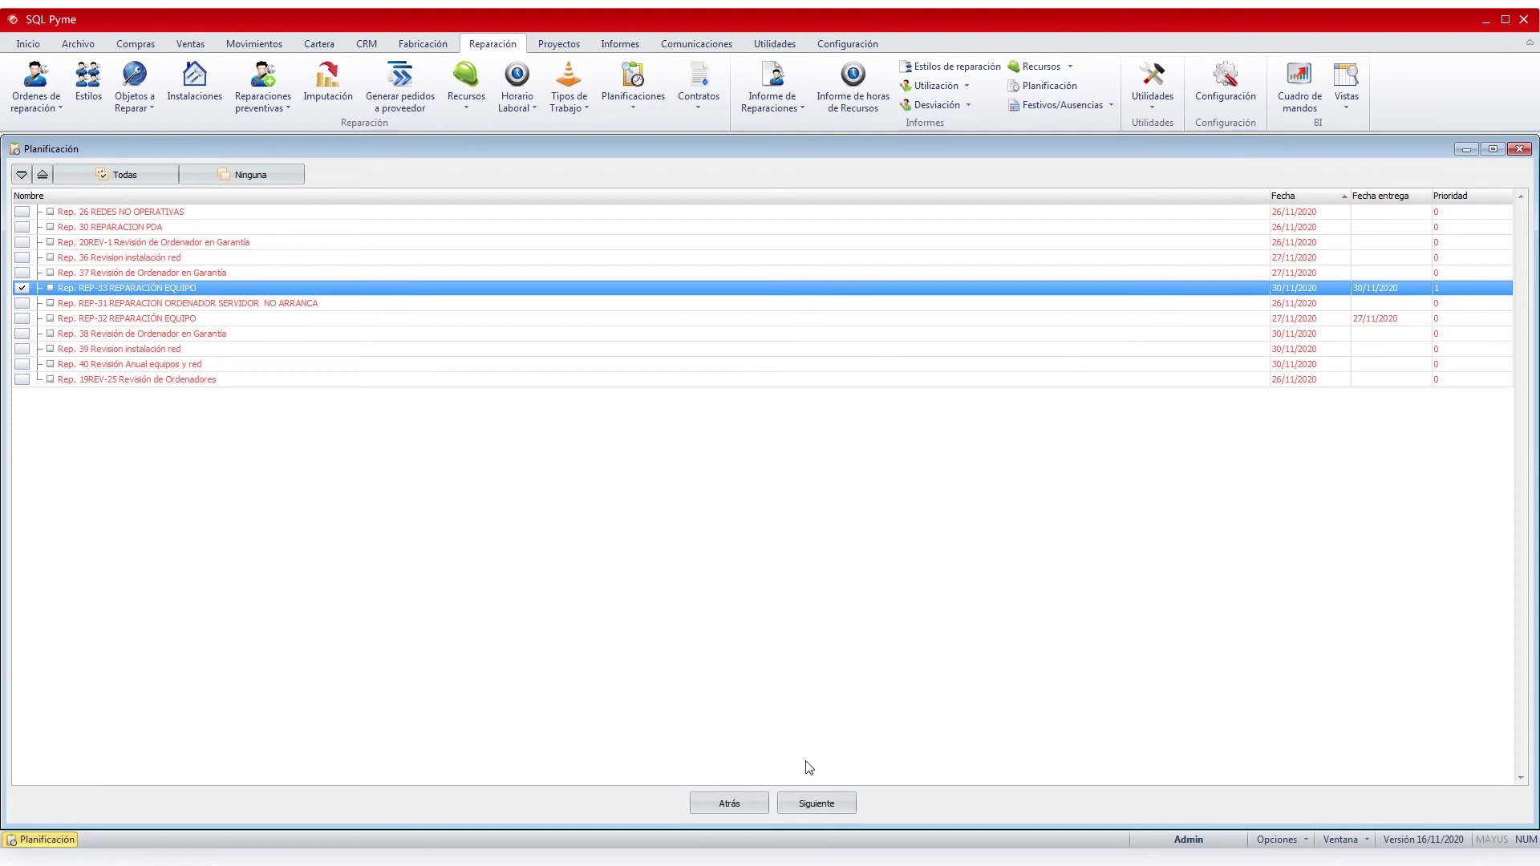
click(815, 803)
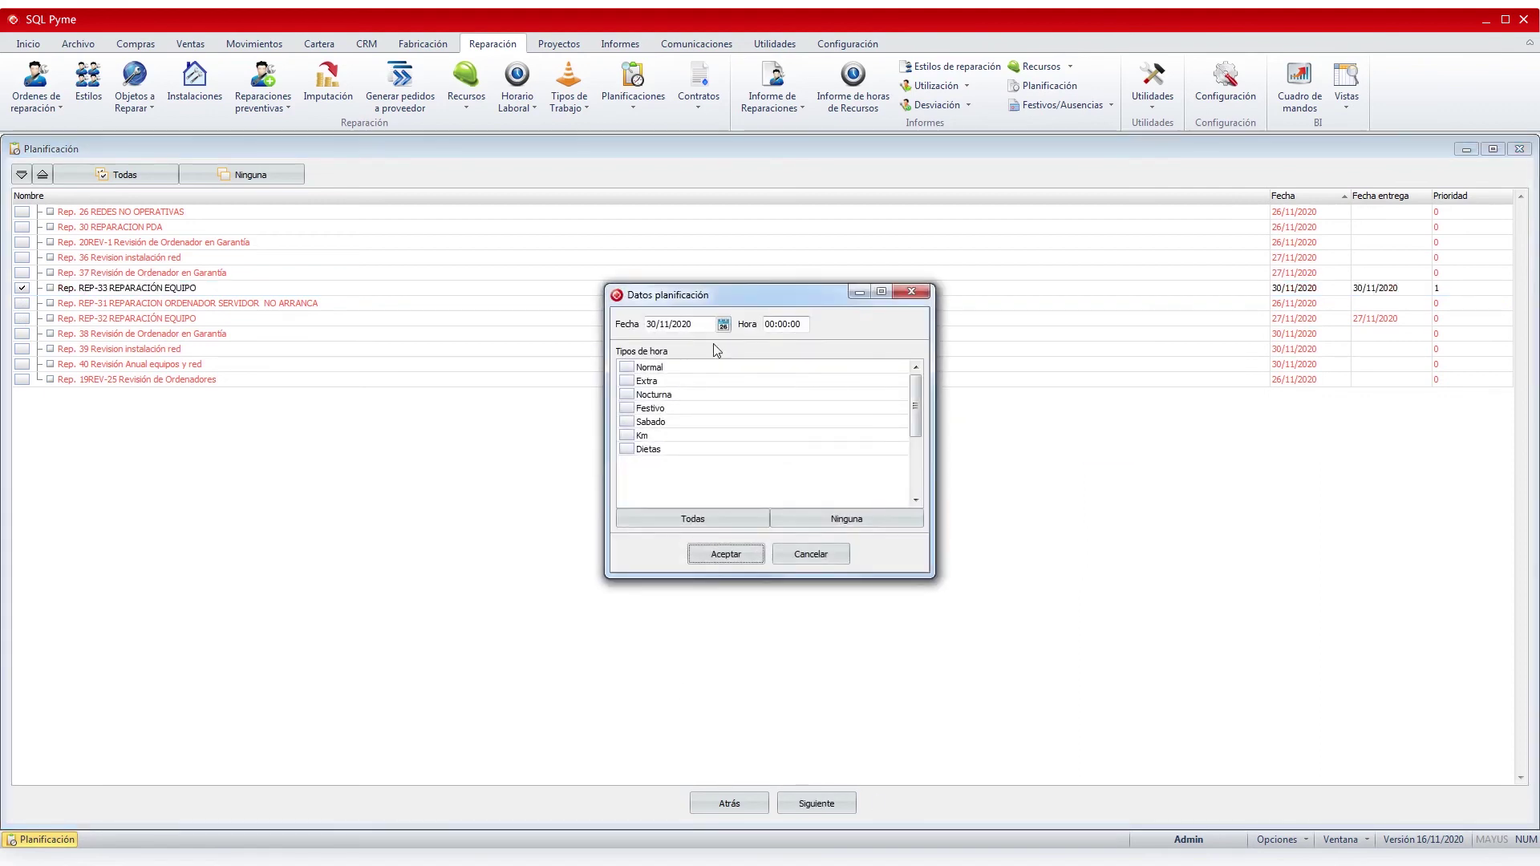
click(806, 324)
text(16:00)
key(Tab)
click(627, 369)
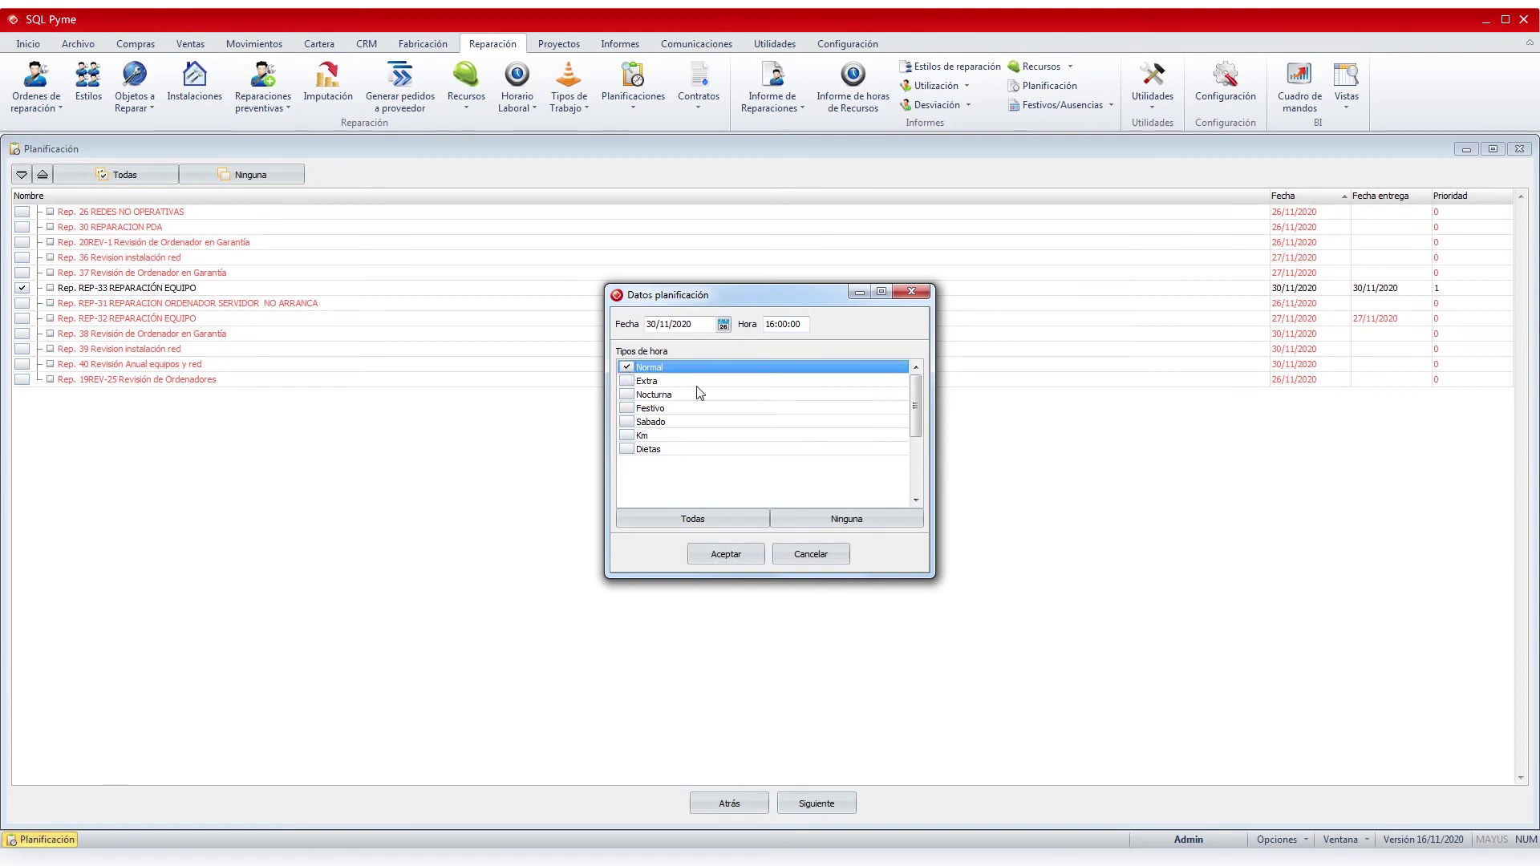
click(745, 561)
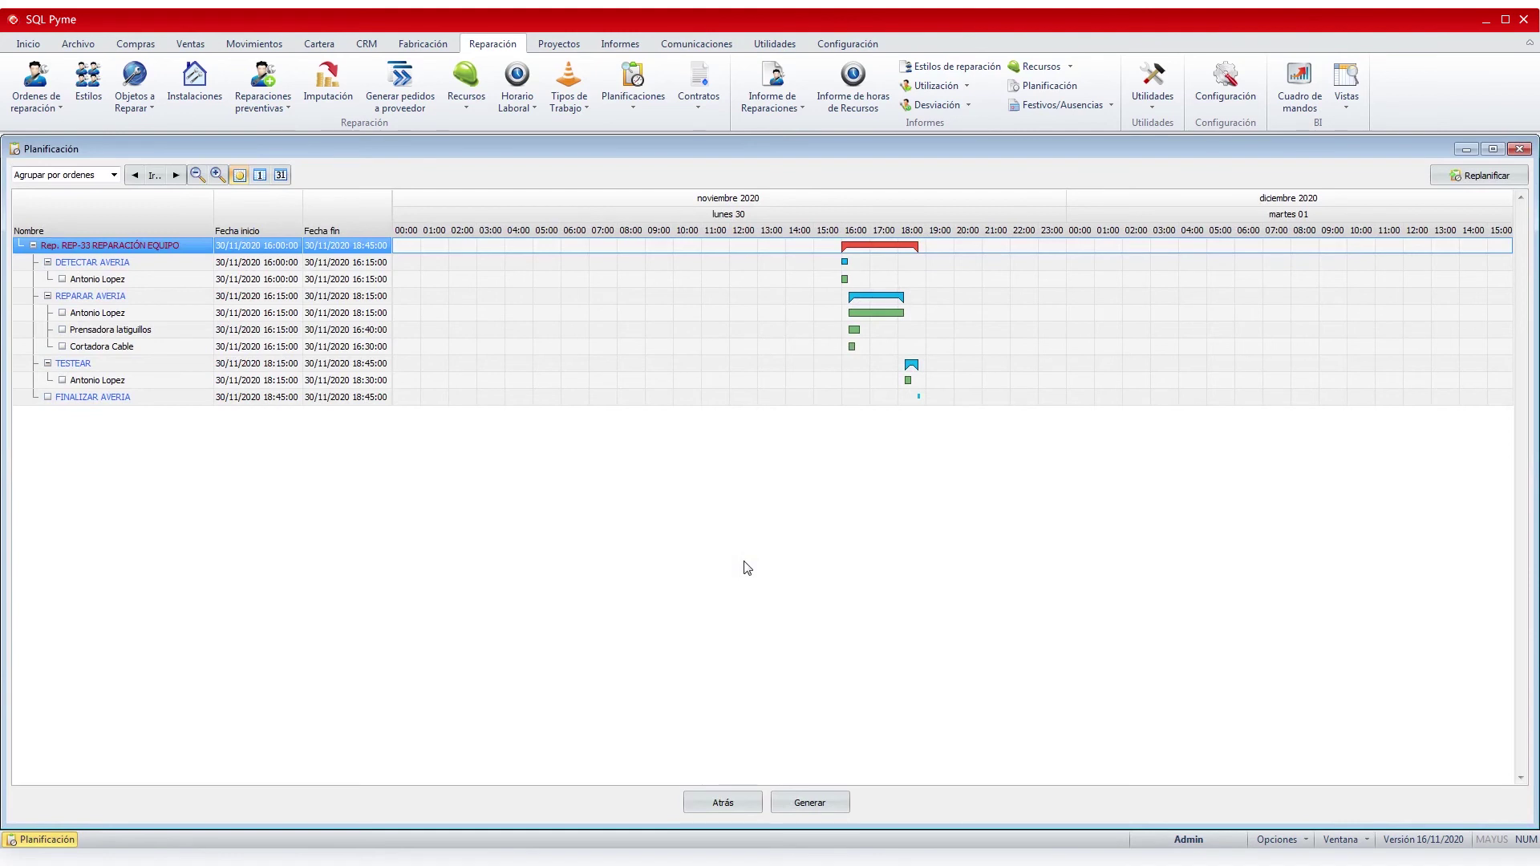
Examine the technician's assignments under DETECTAR AVERIA, REPARAR AVERIA and TESTEAR in the planning chart, and close the planning without generating it
click(178, 284)
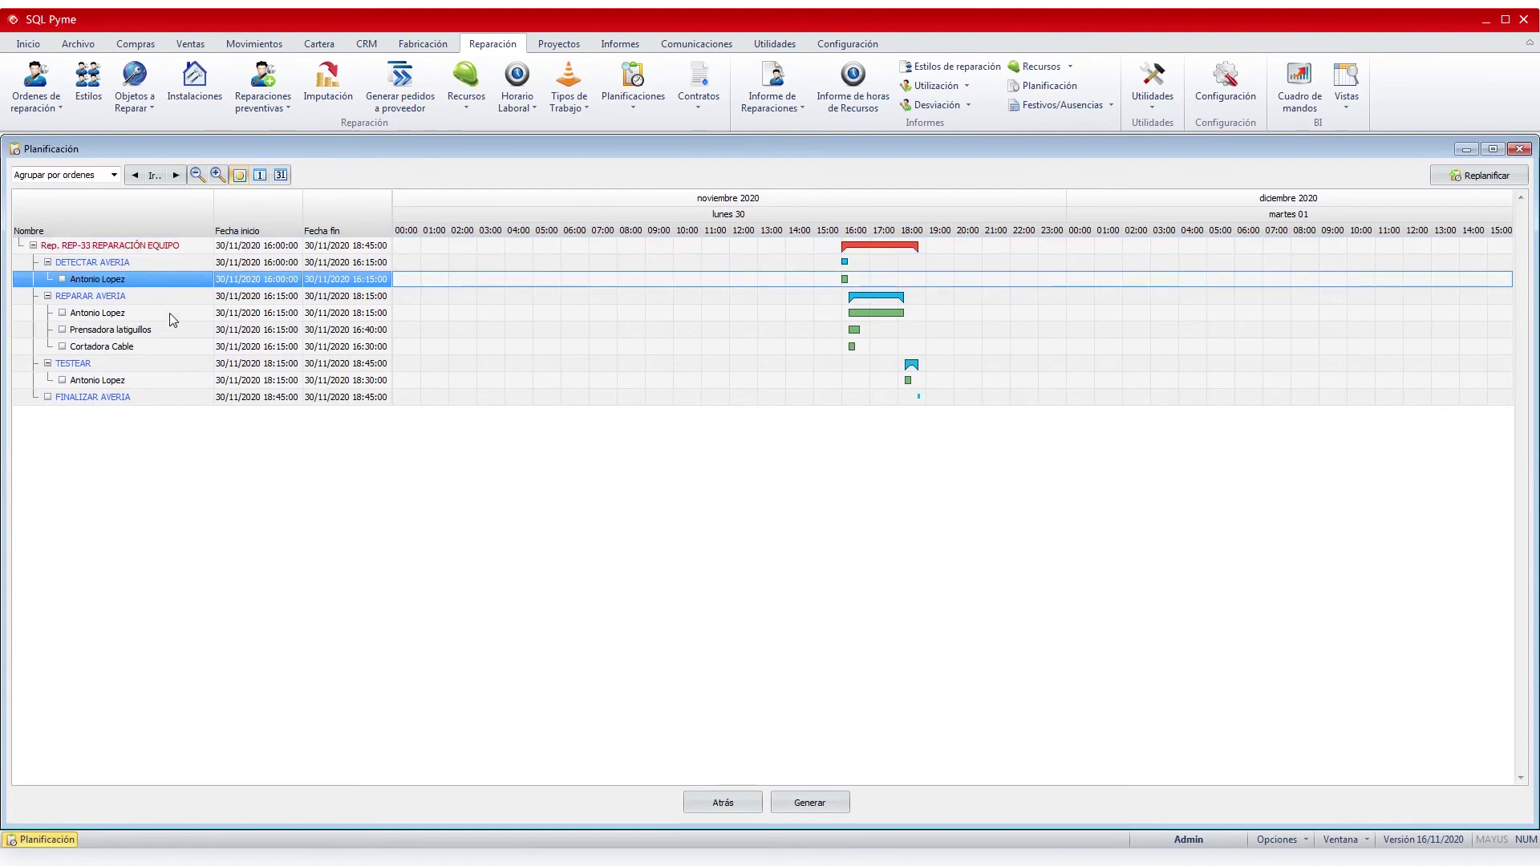
click(170, 314)
click(167, 380)
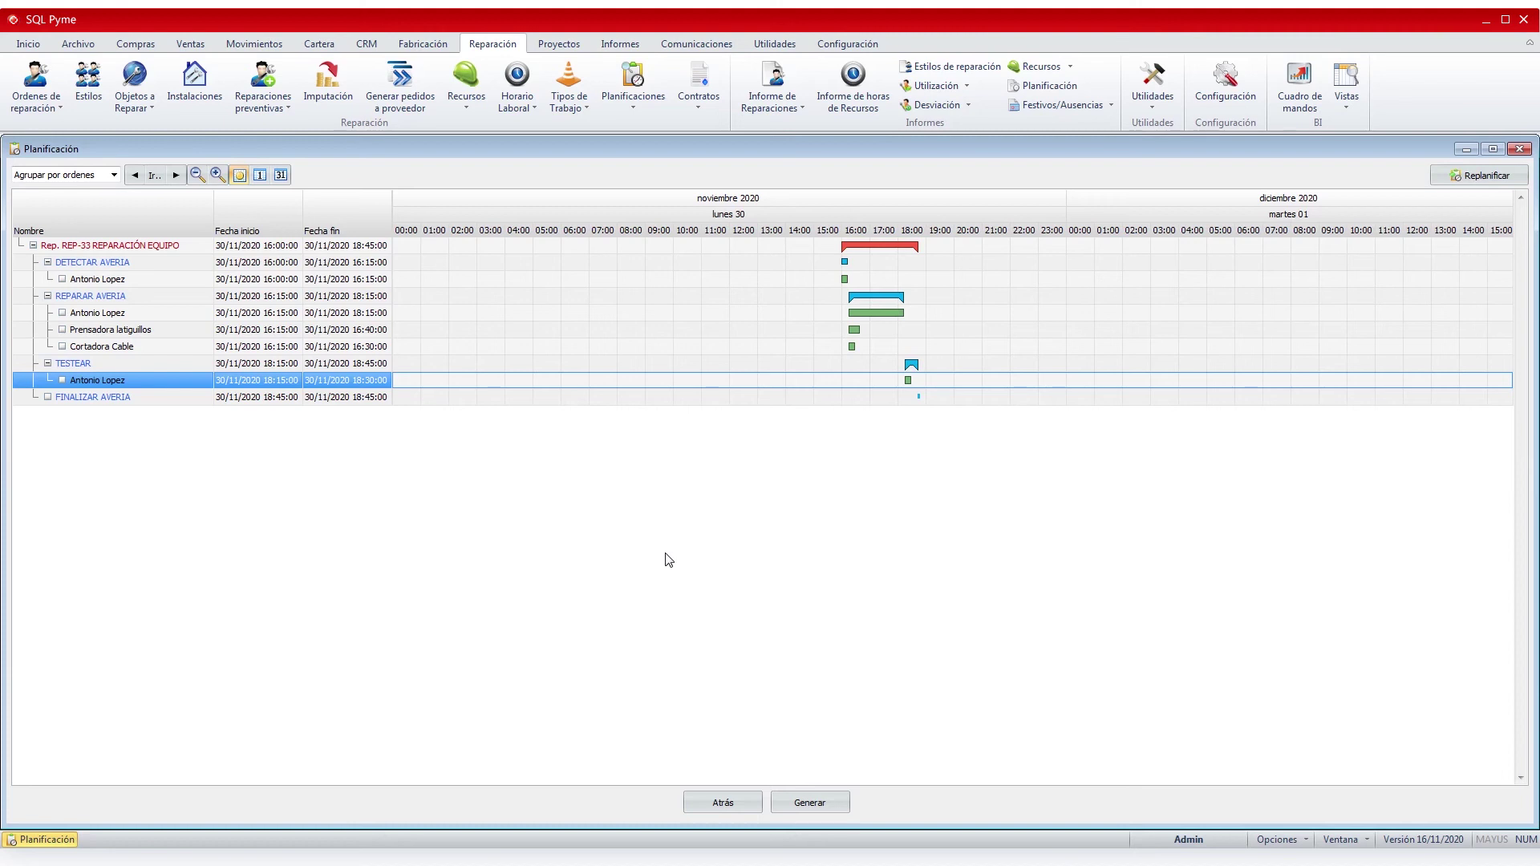
click(1517, 150)
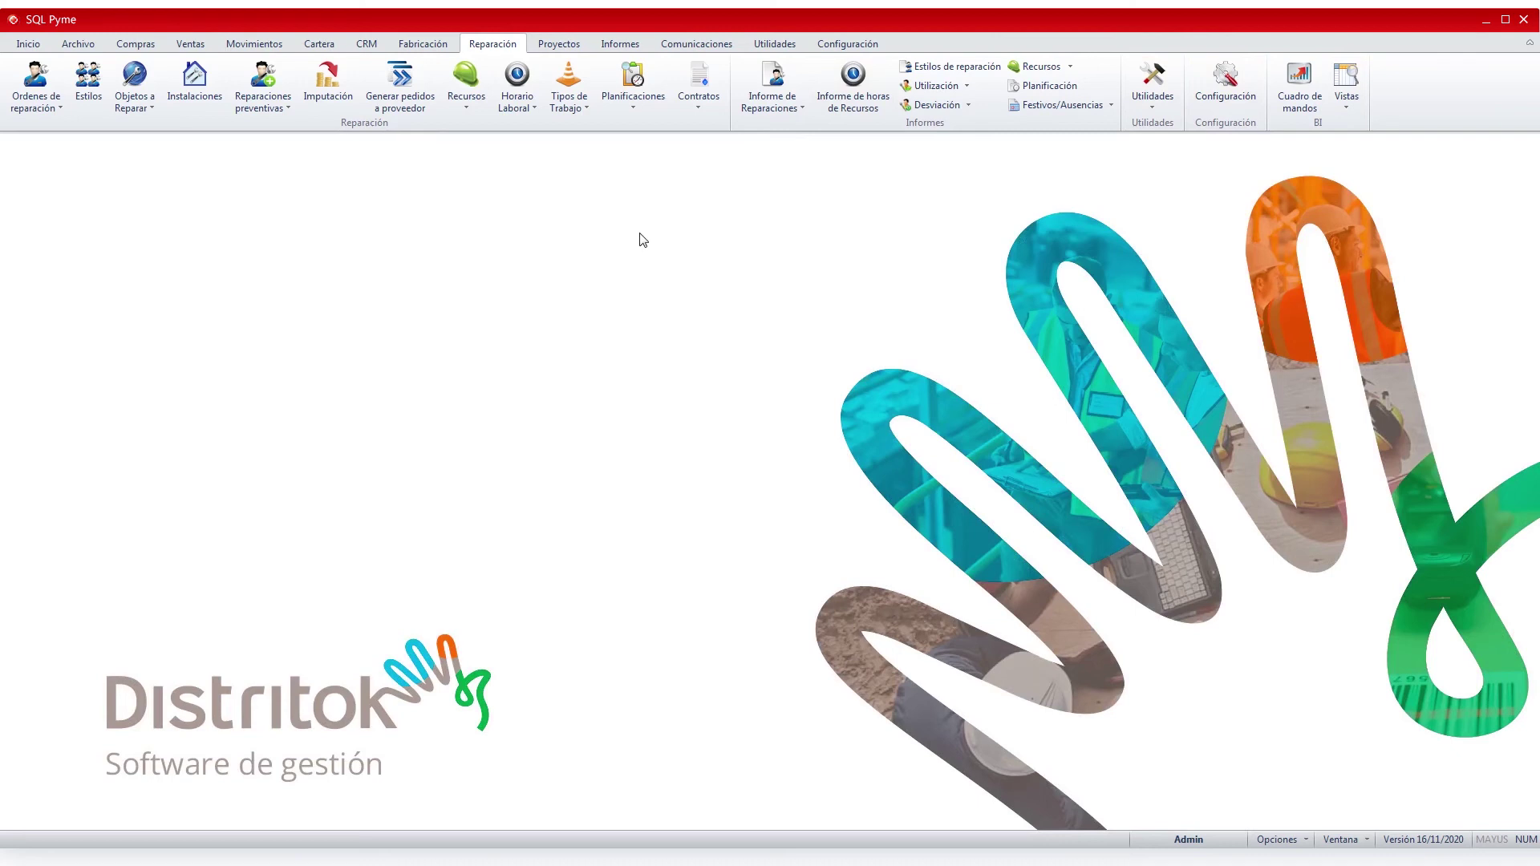
Review the due terms of the first two maintenance contracts and the second contract's objects to repair, and close the contracts
click(702, 80)
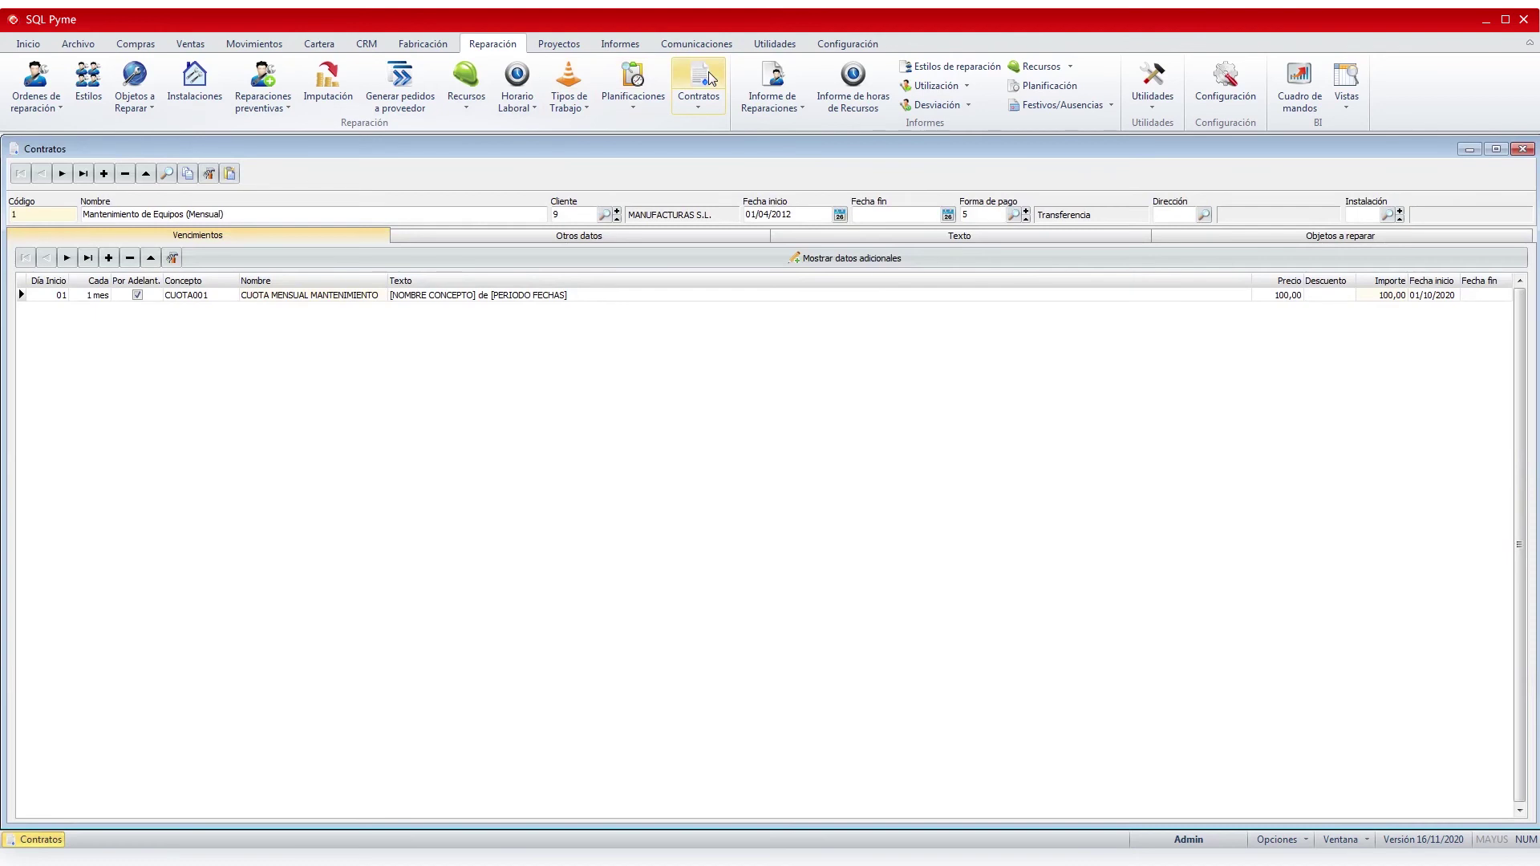
click(82, 296)
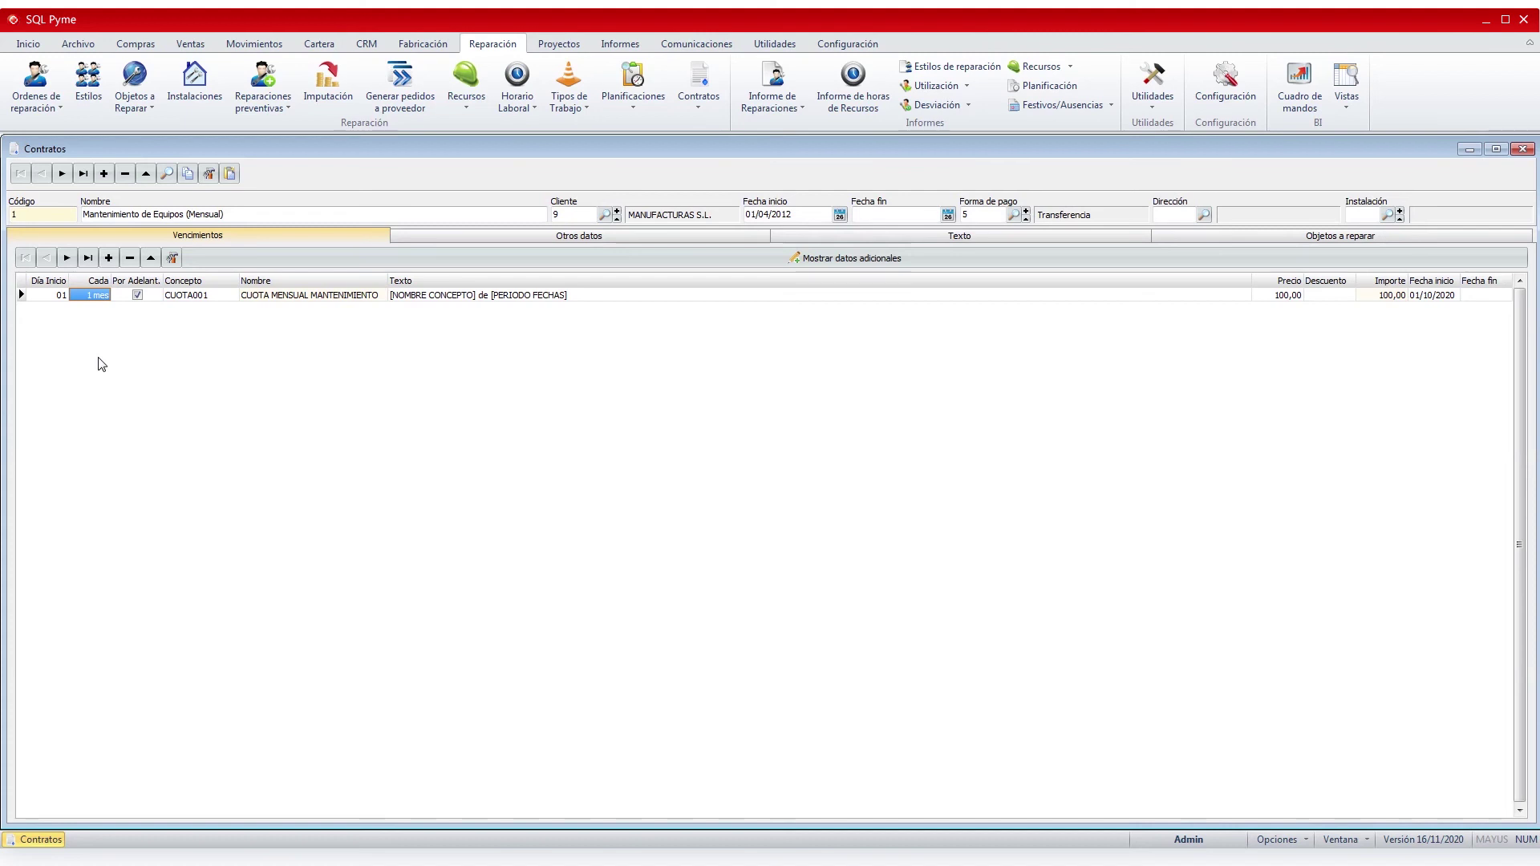
click(62, 174)
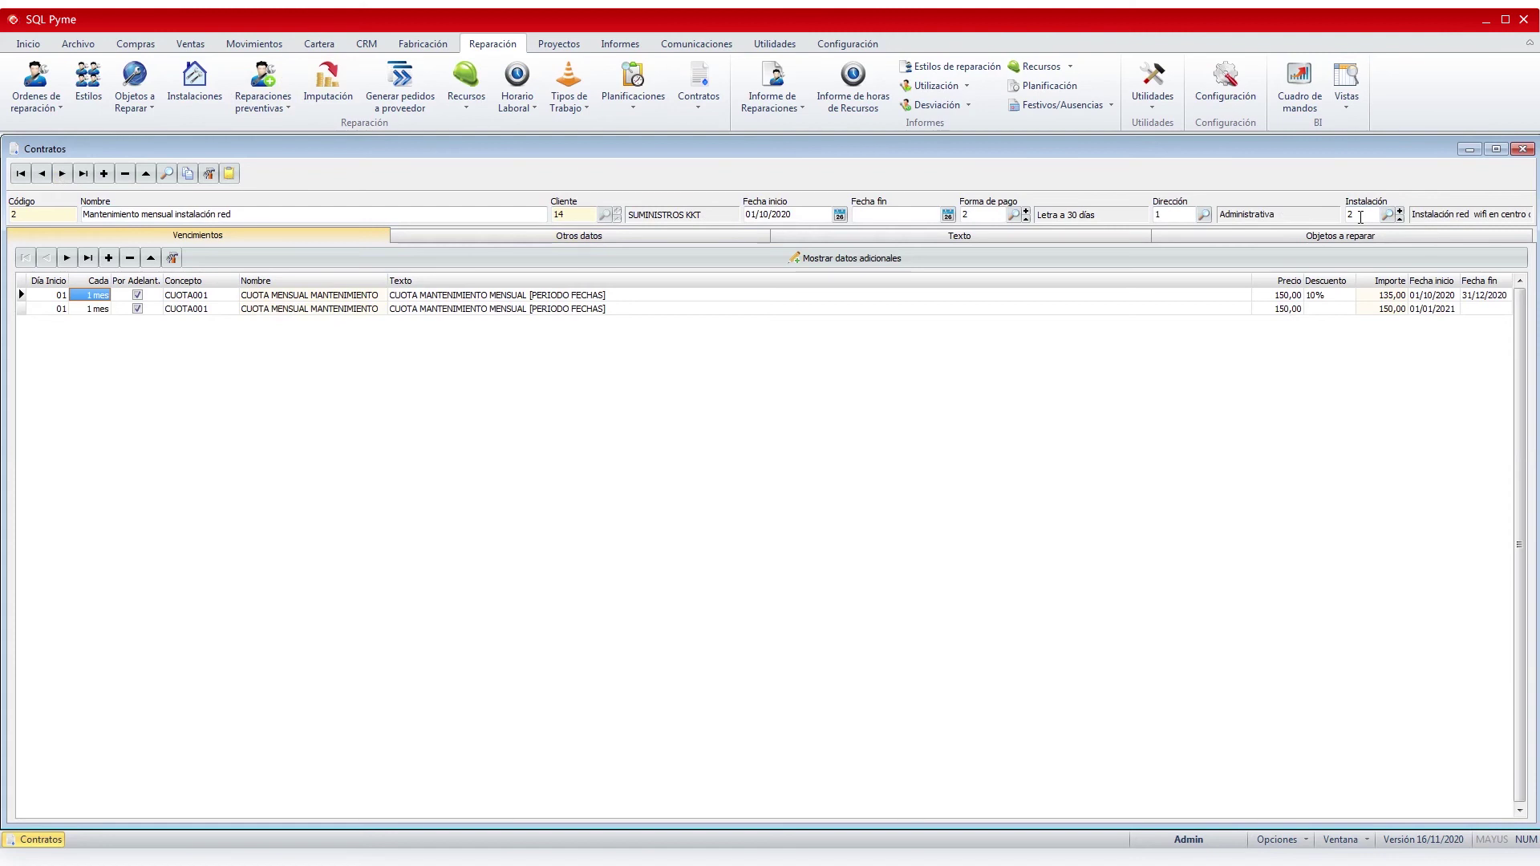
click(1293, 239)
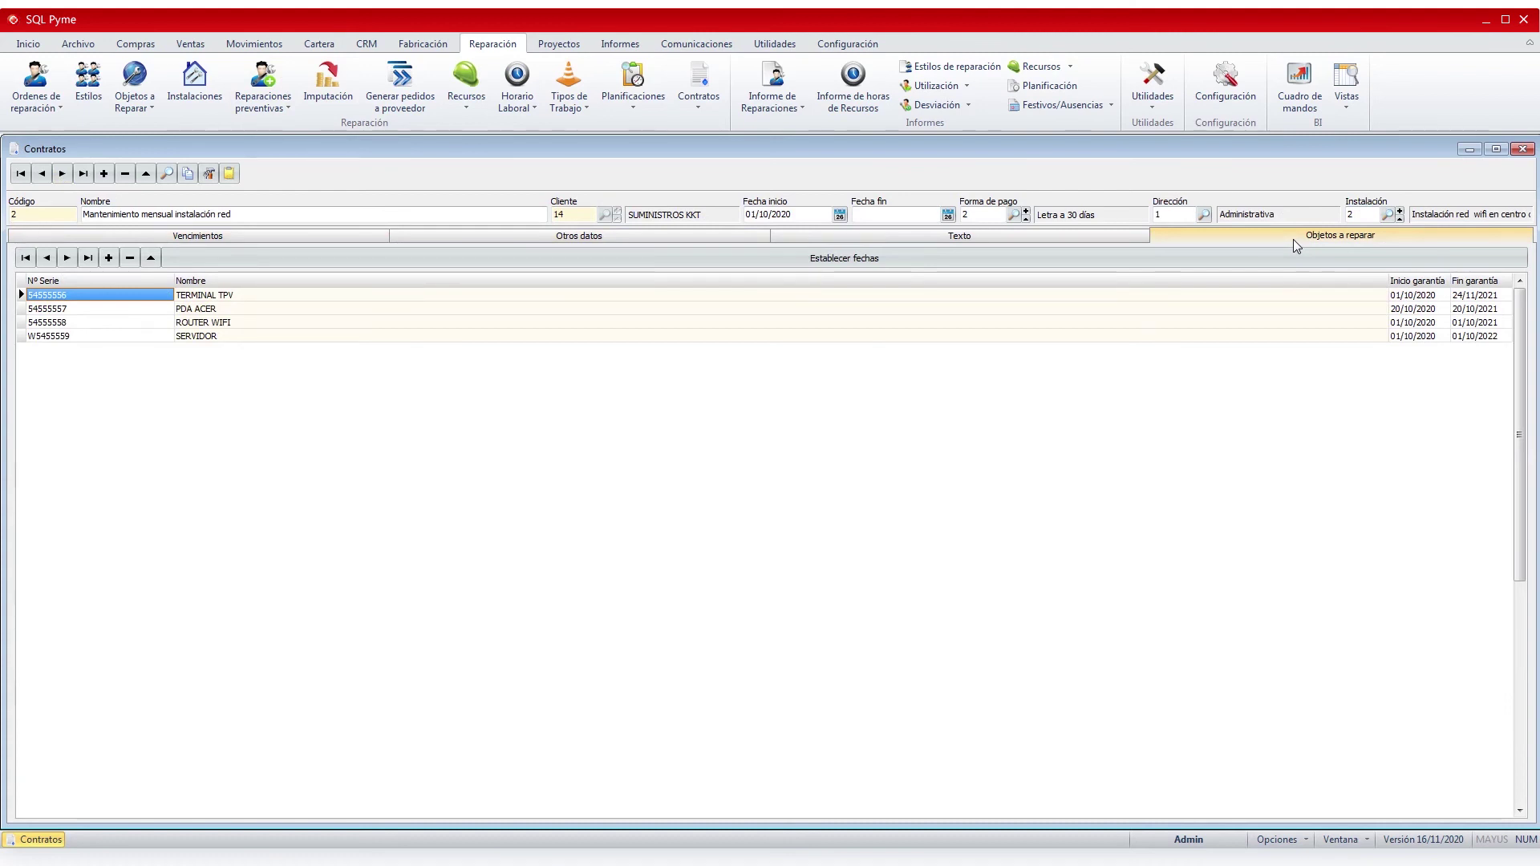
click(1523, 149)
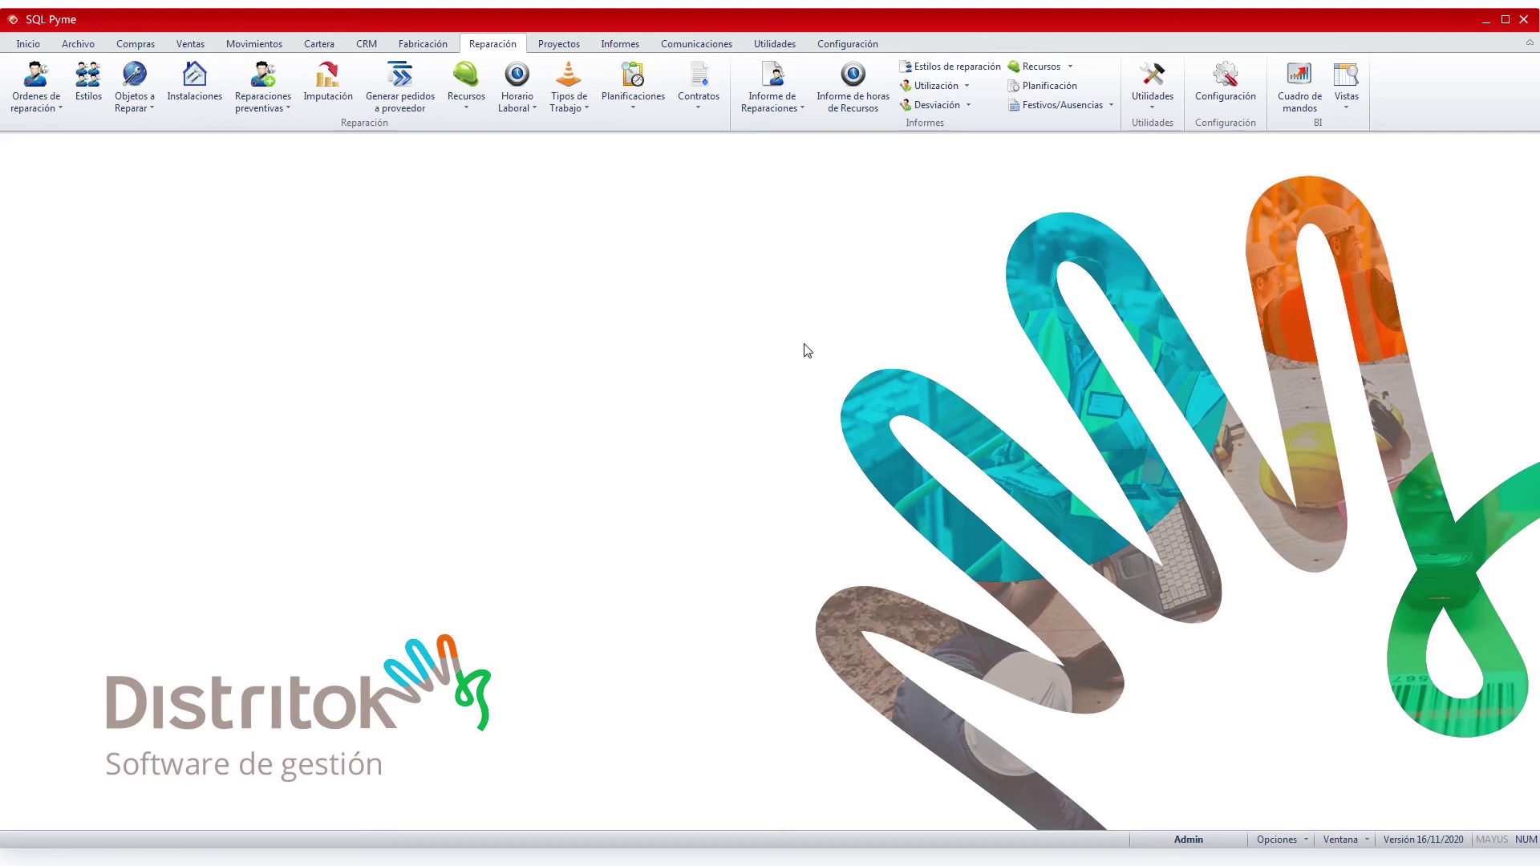
Show the repairs report Con objetos a reparar for dates from 26/11/2020 to 30/11/2020
click(775, 85)
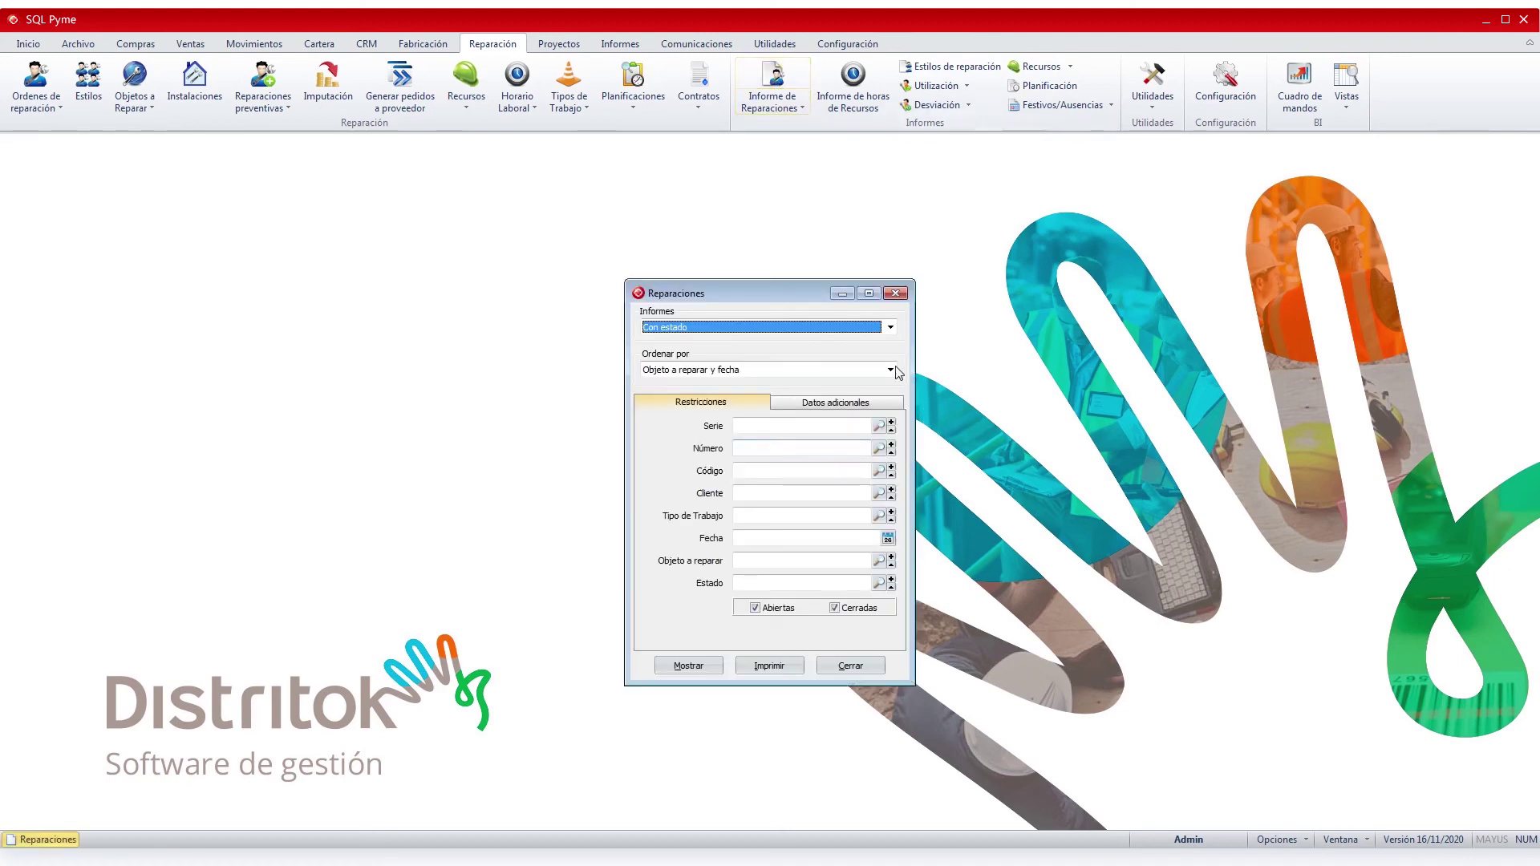
click(891, 328)
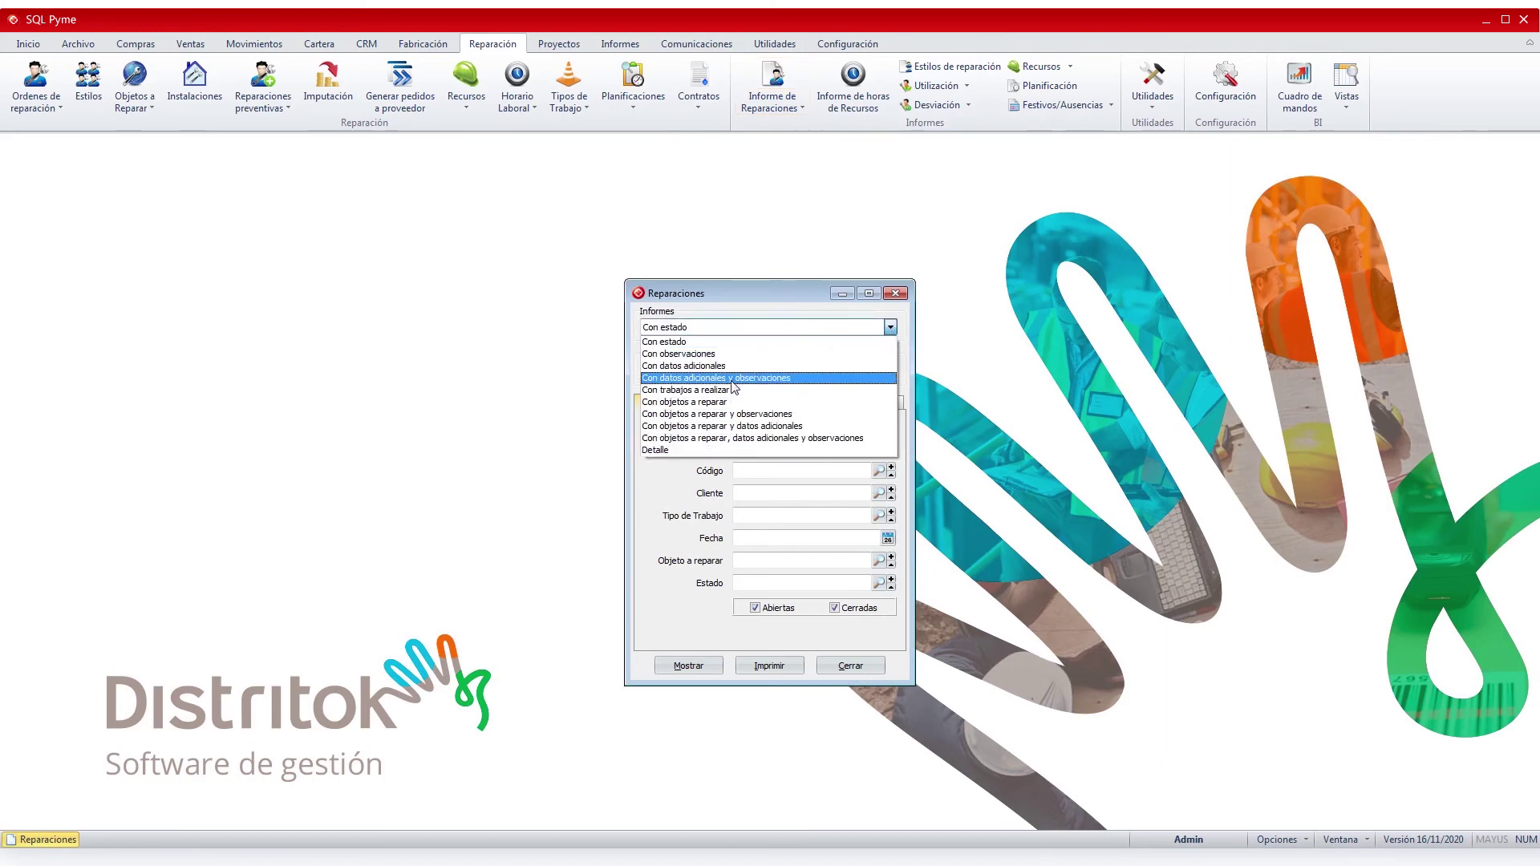
click(694, 402)
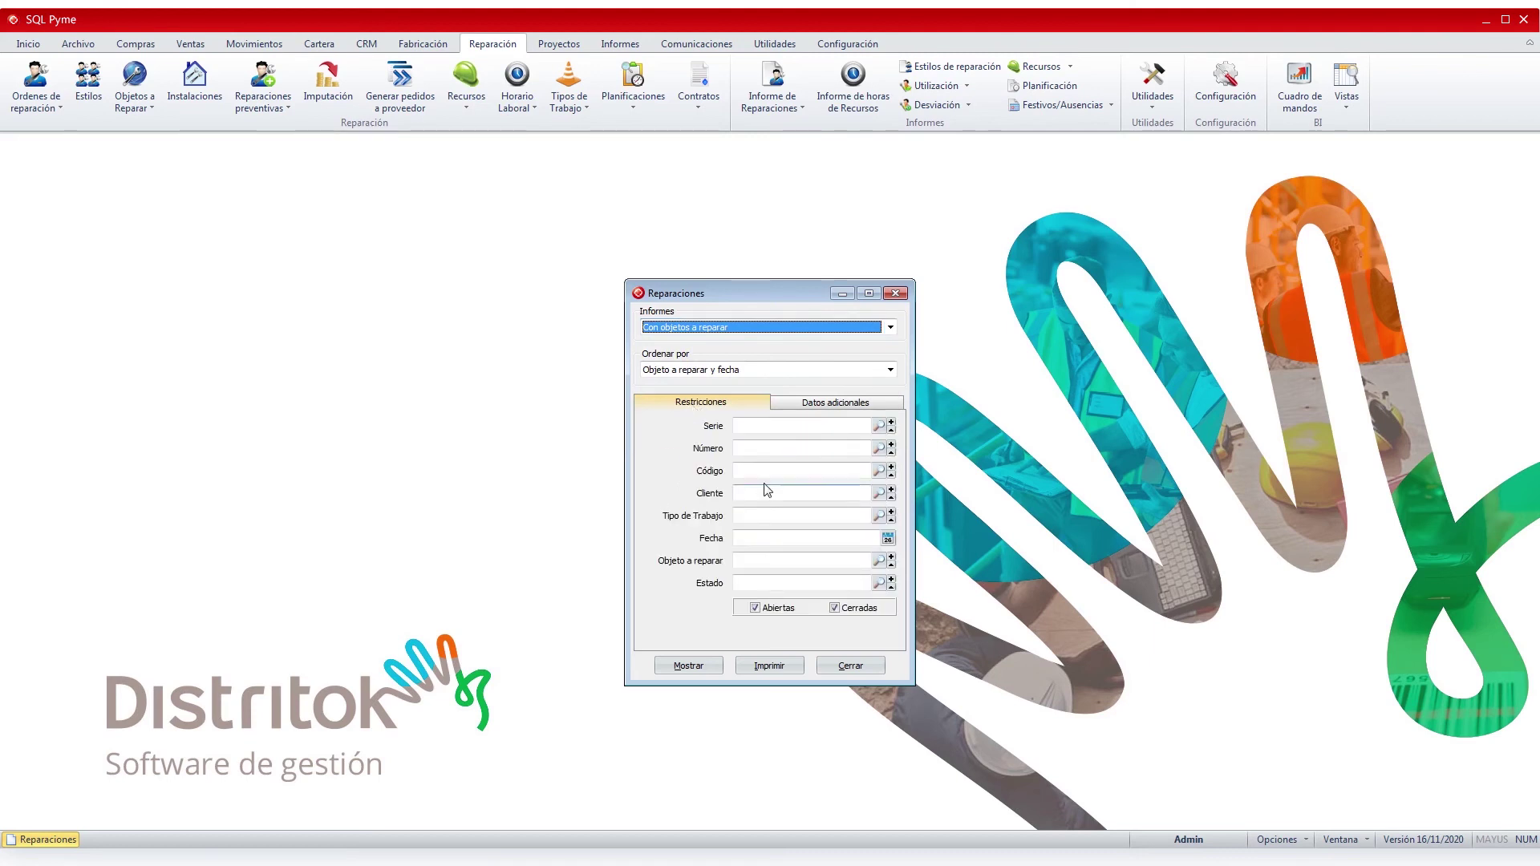
click(751, 537)
text(26)
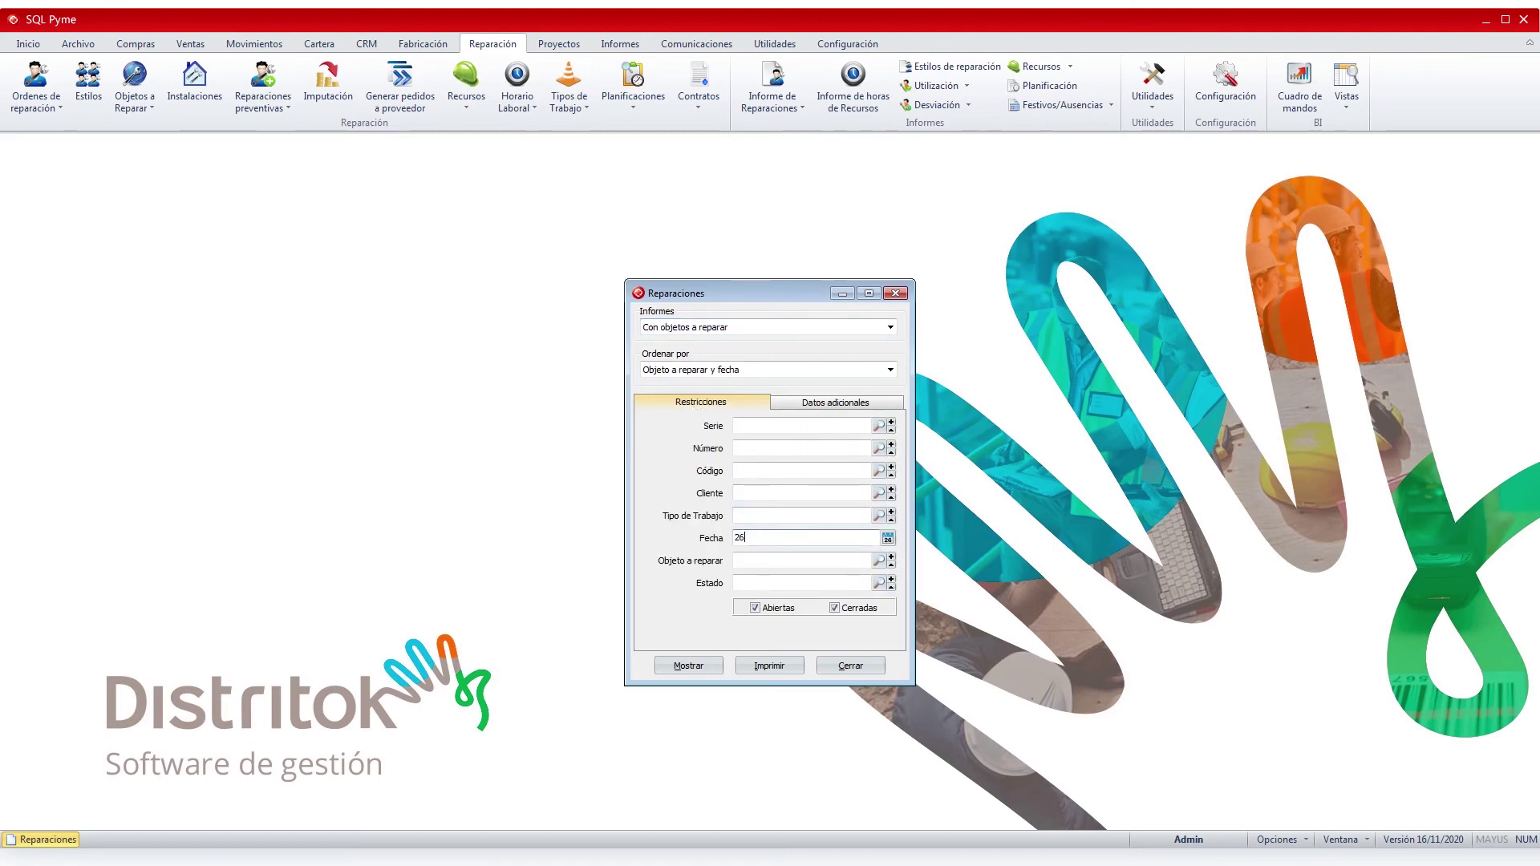
text(/11/2020..30/11)
key(Tab)
click(709, 667)
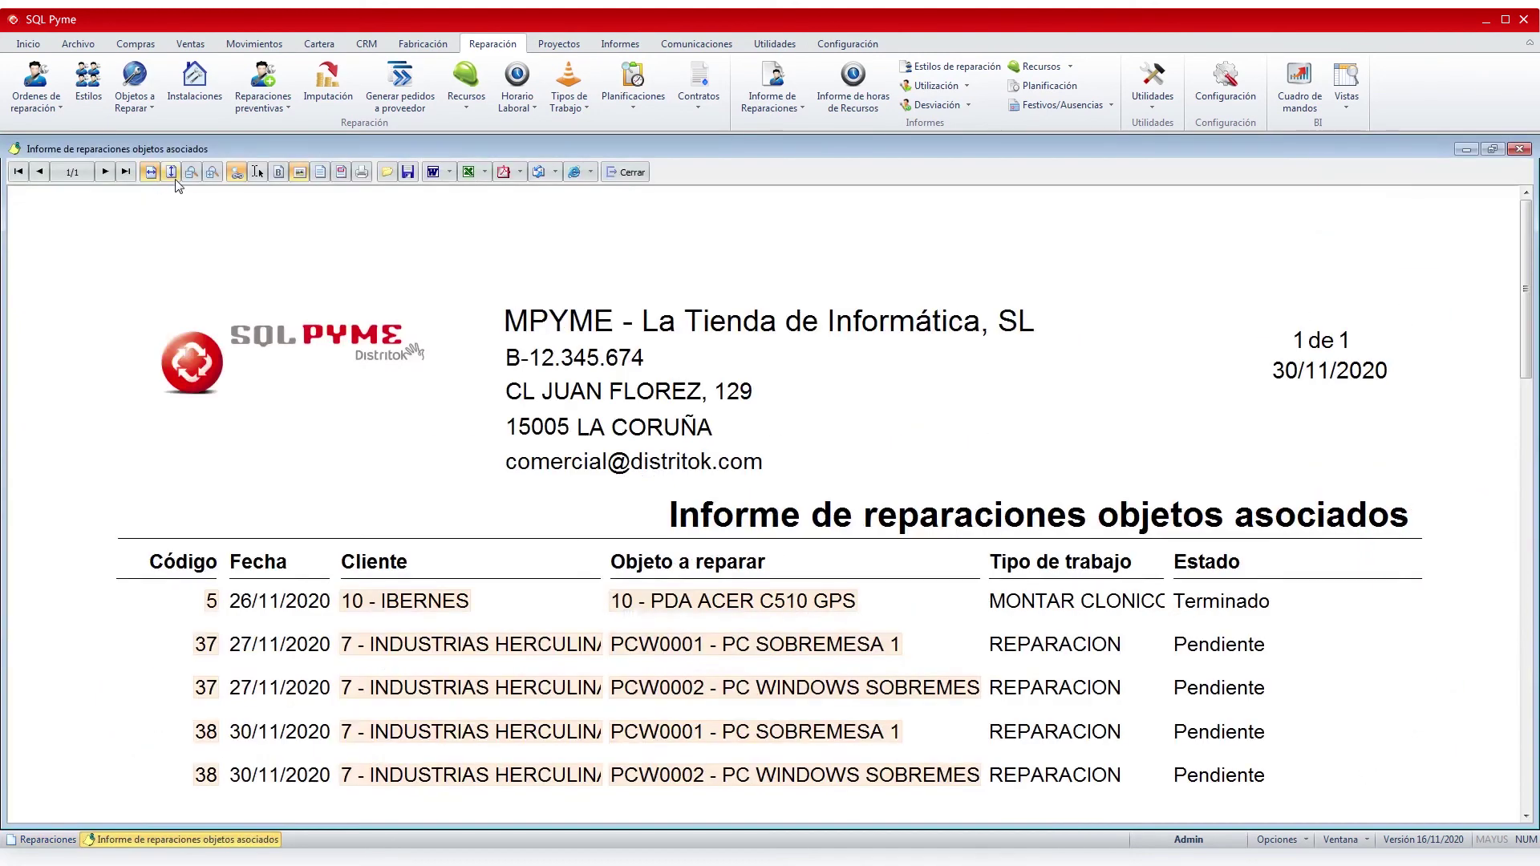
View the report as a whole page and at page width, open its first listed repair order, and close the order and the report
click(173, 176)
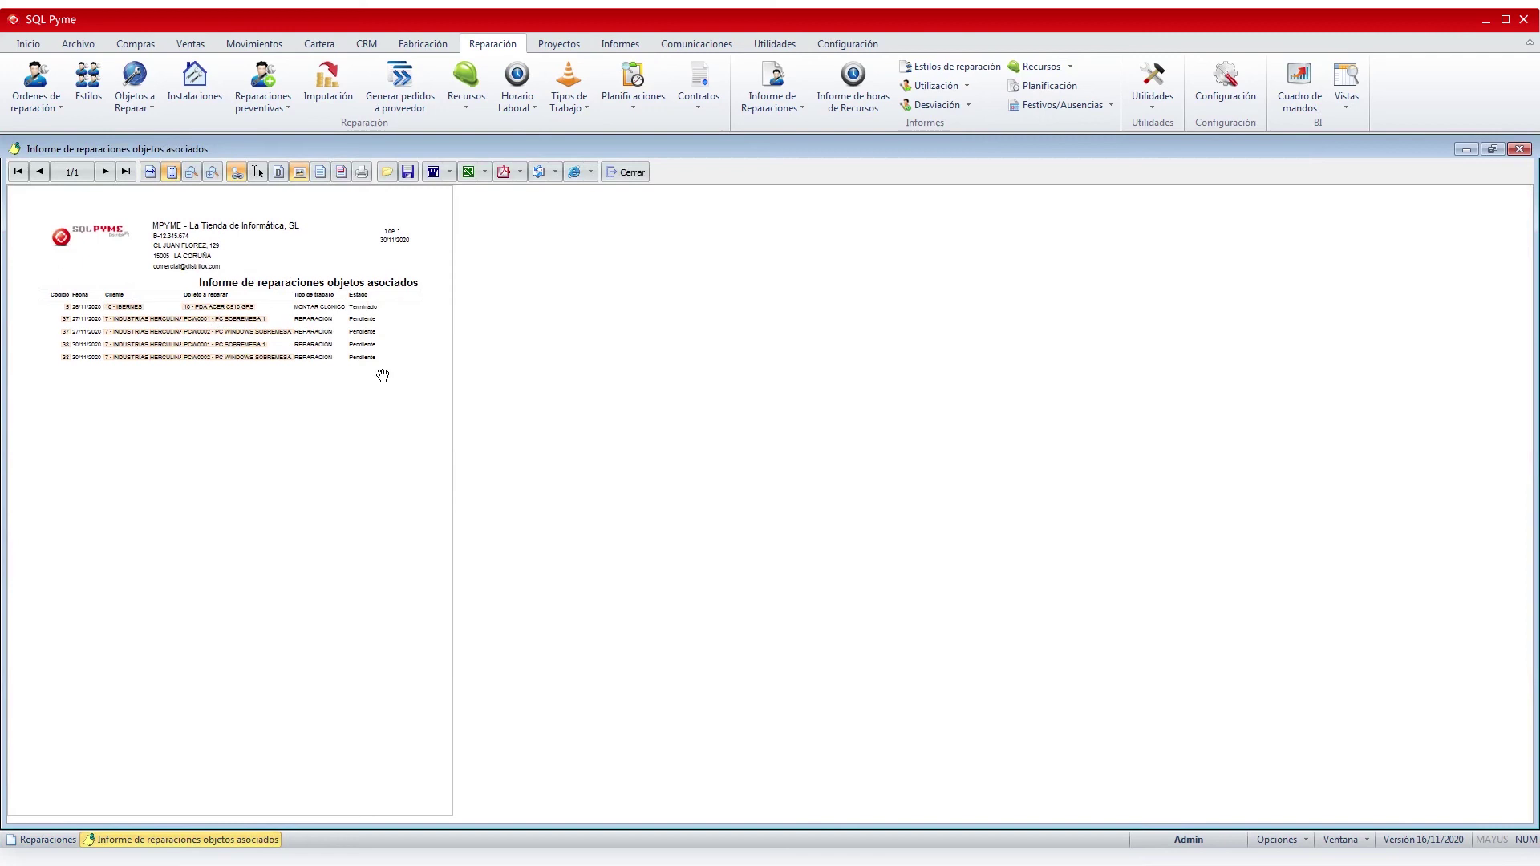
click(149, 173)
scroll(1019, 399, down, 1)
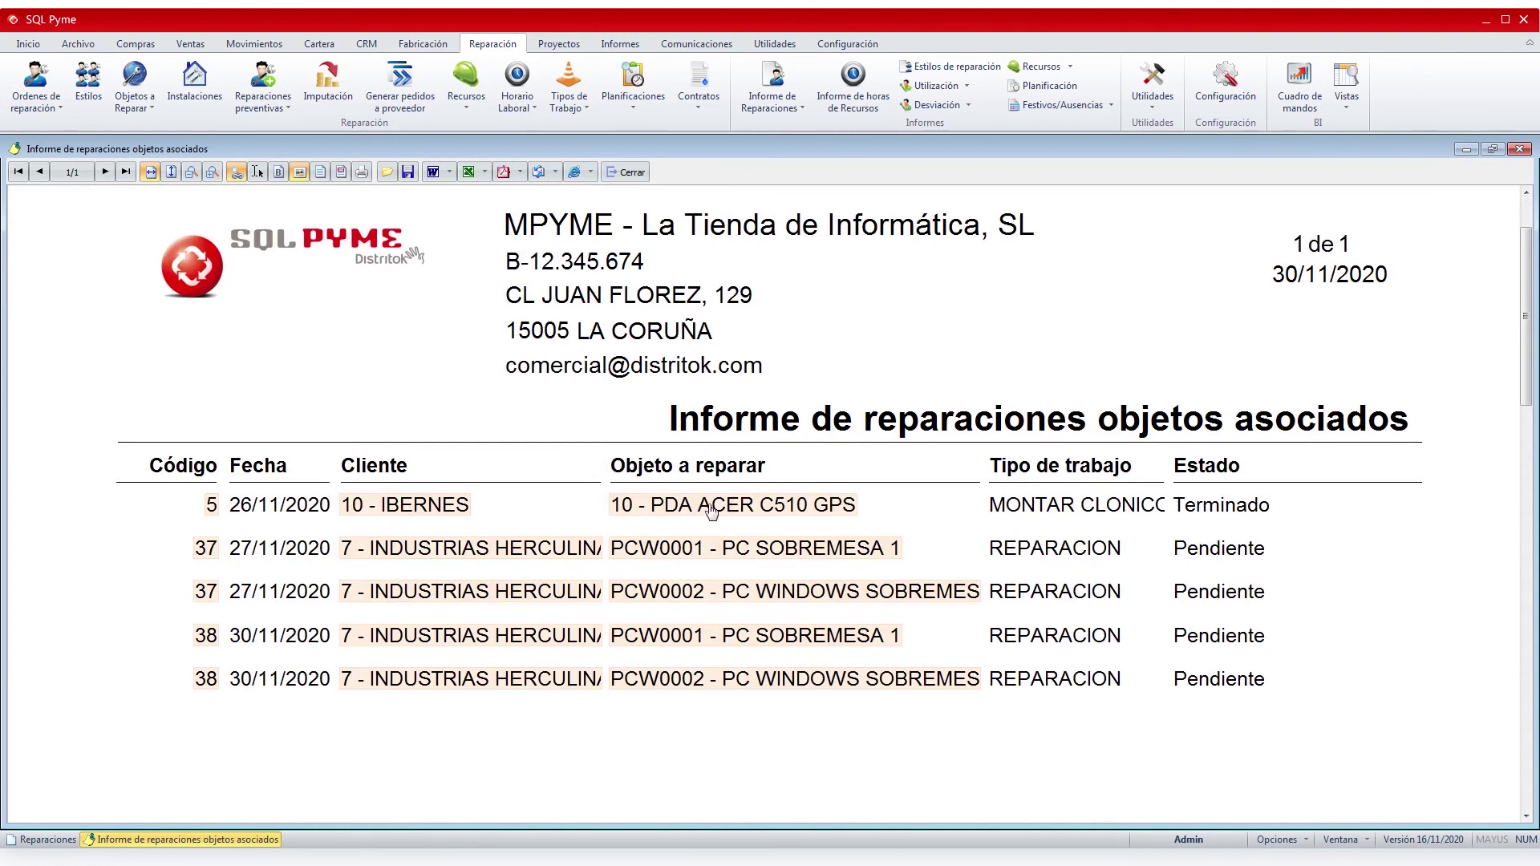
click(211, 508)
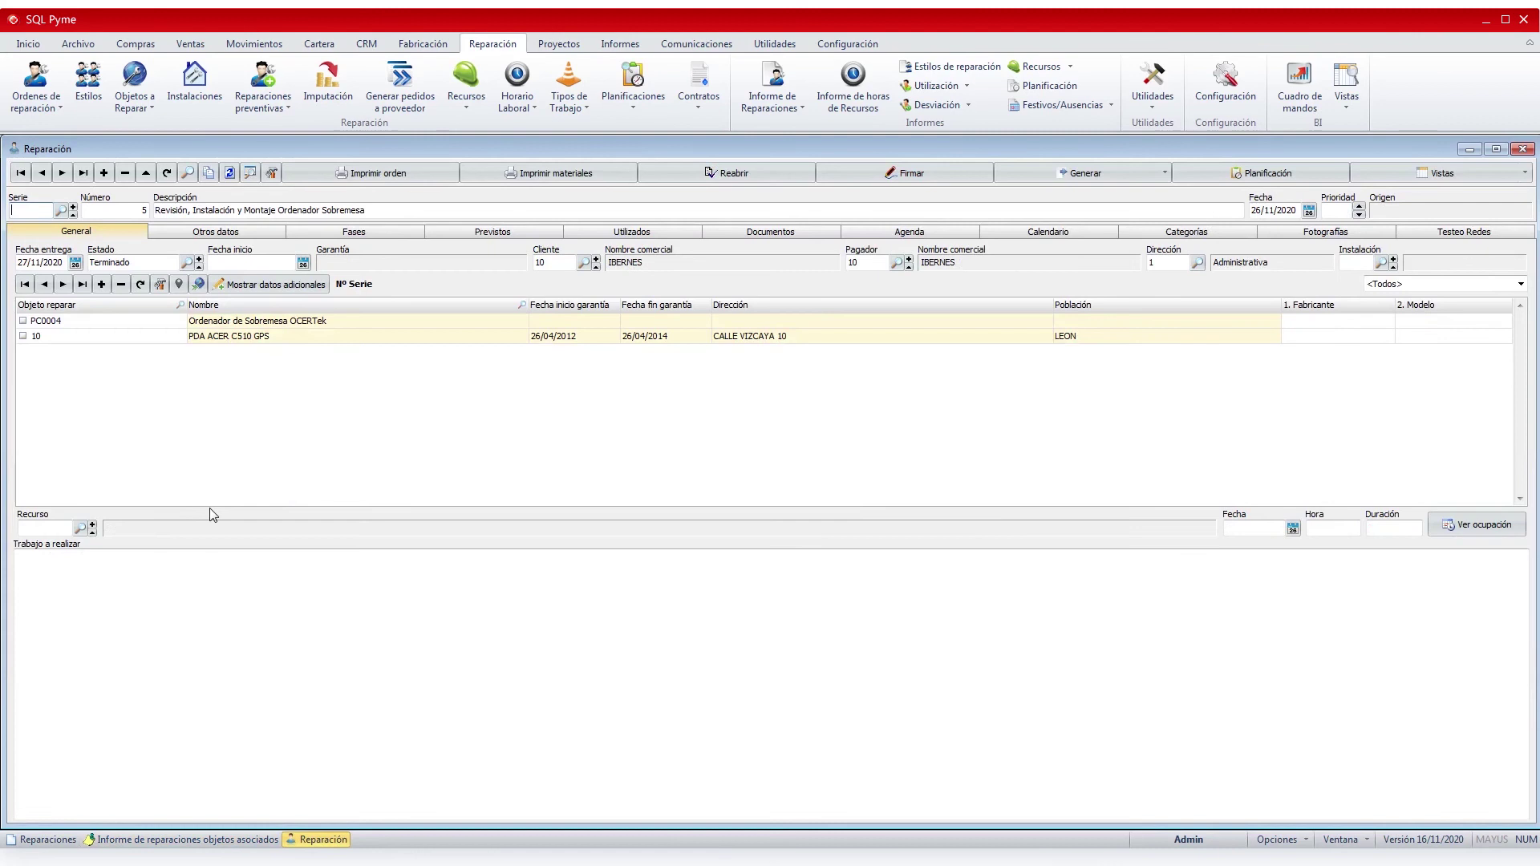
click(1523, 149)
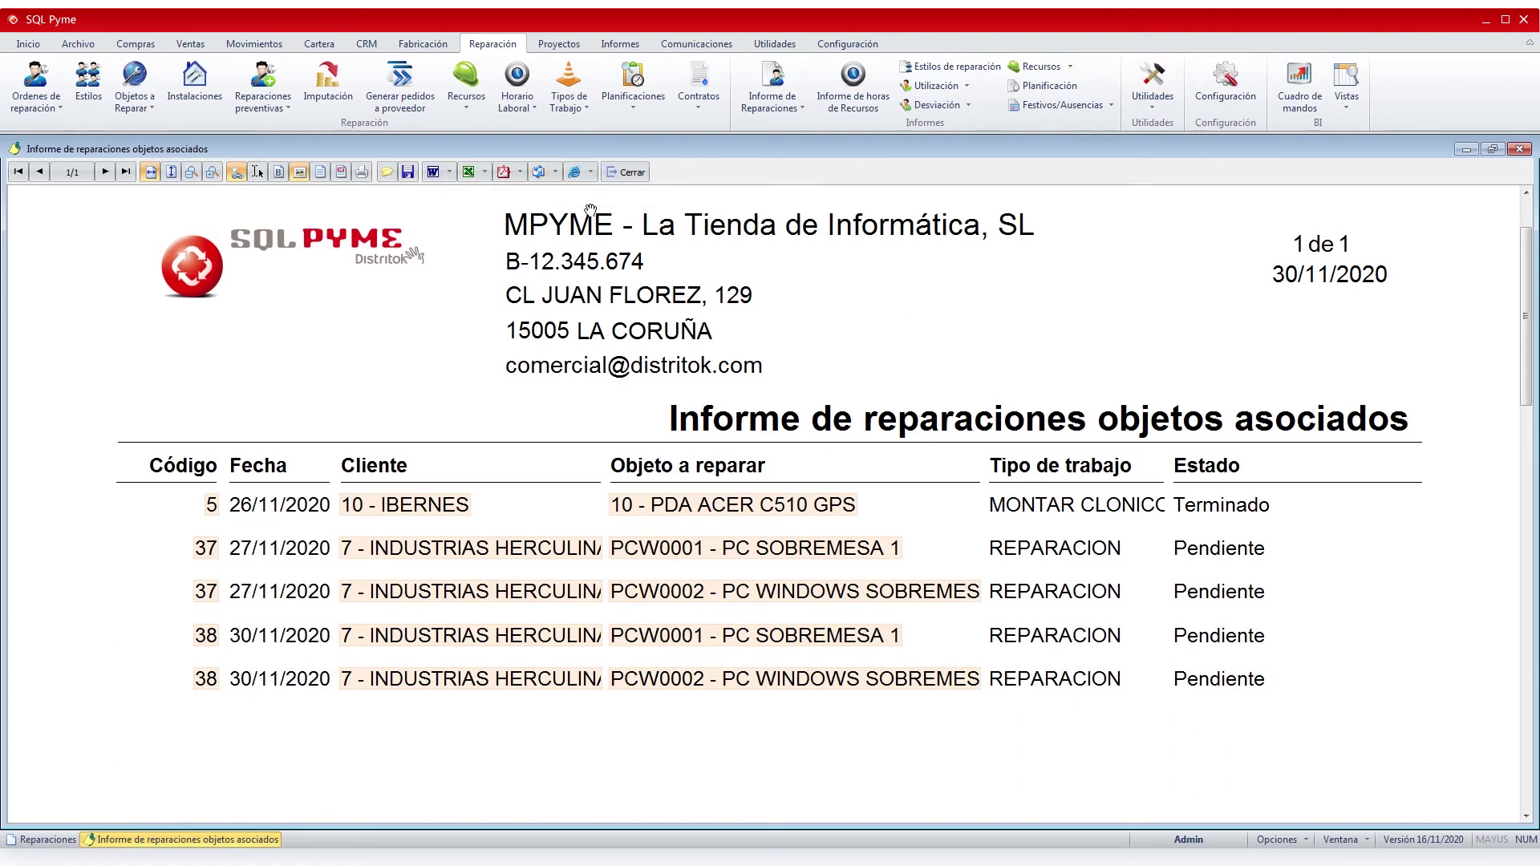
click(629, 174)
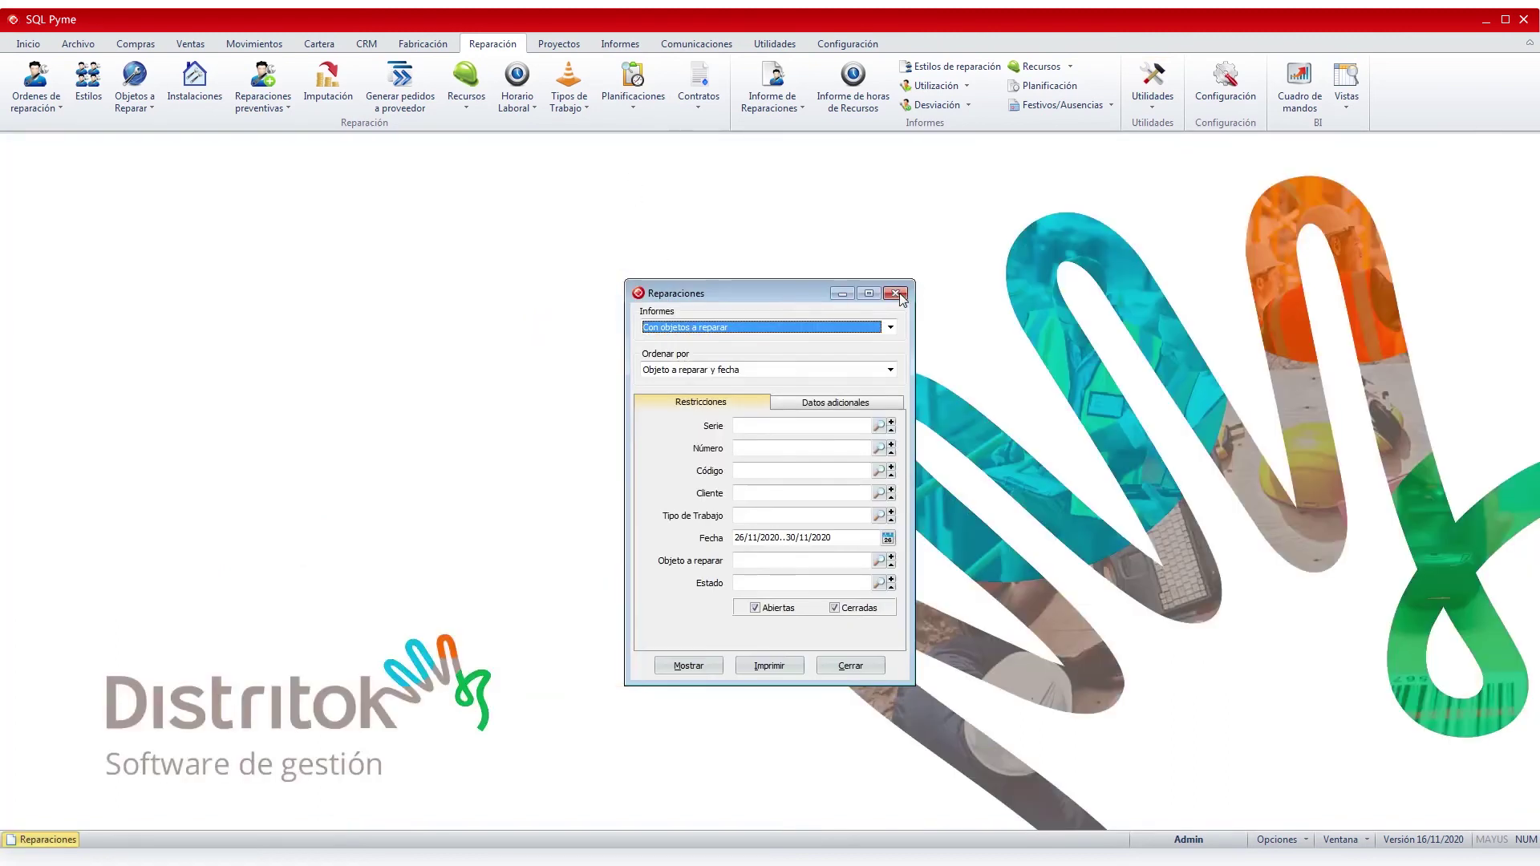